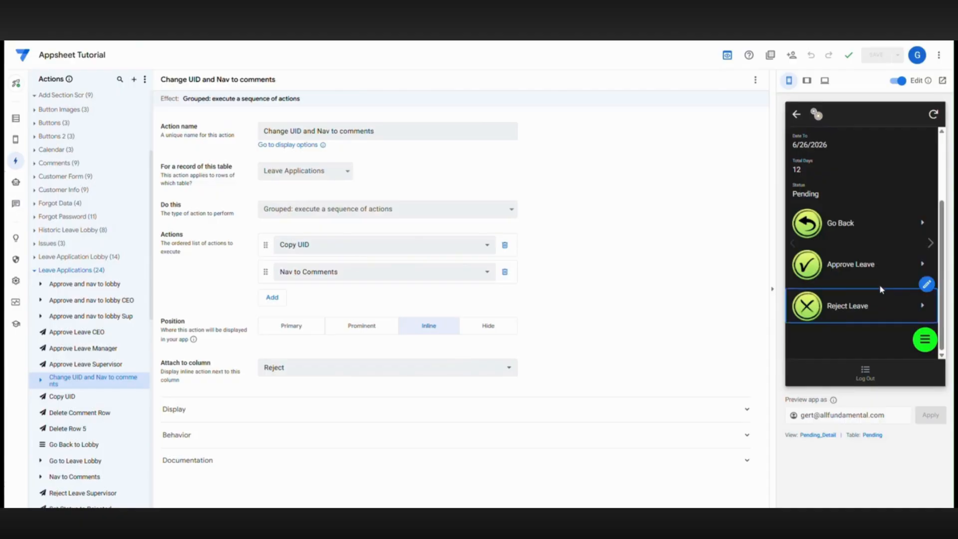
# Check the Reject Leave button in the preview, and in the Tutorial spreadsheet in Google Sheets name a new sheet Approval Signature
pyautogui.click(845, 312)
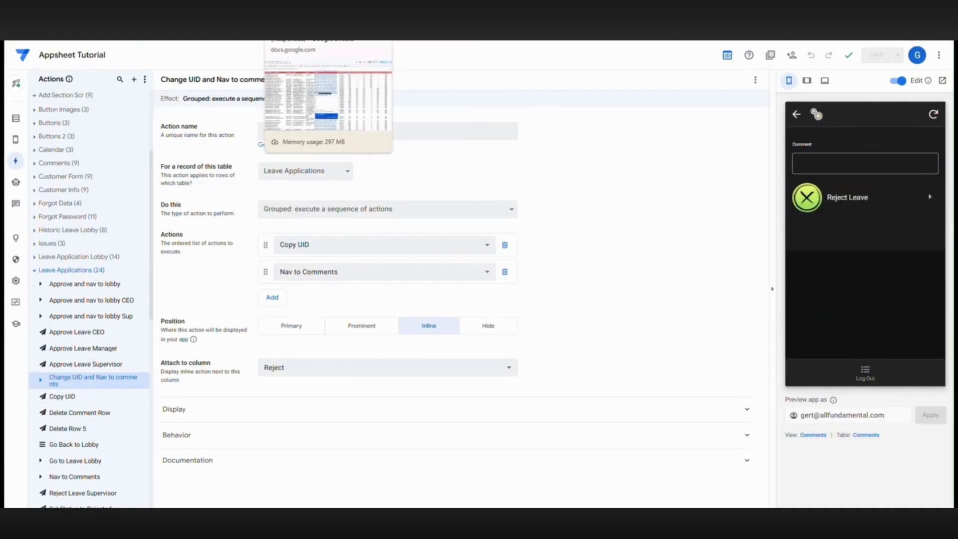
pyautogui.click(305, 23)
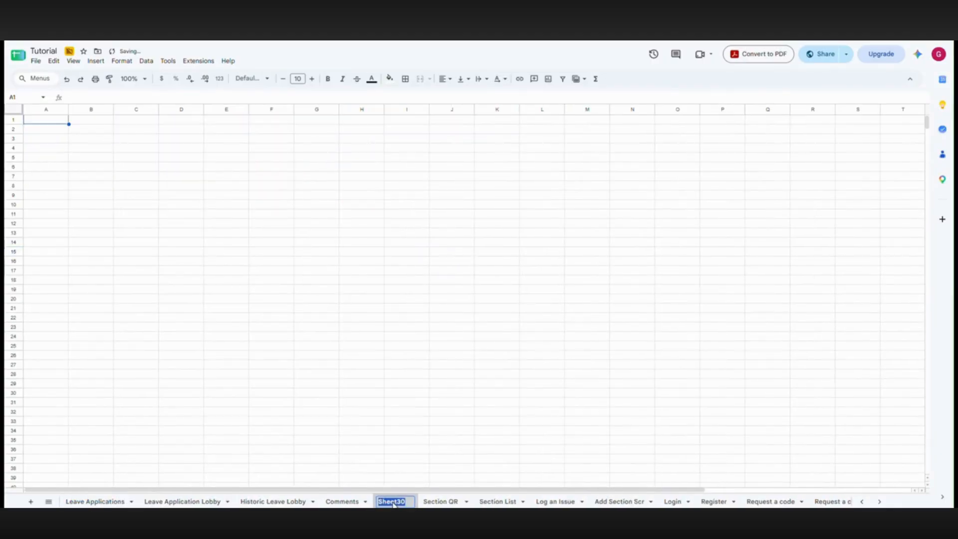
pyautogui.write('Approv')
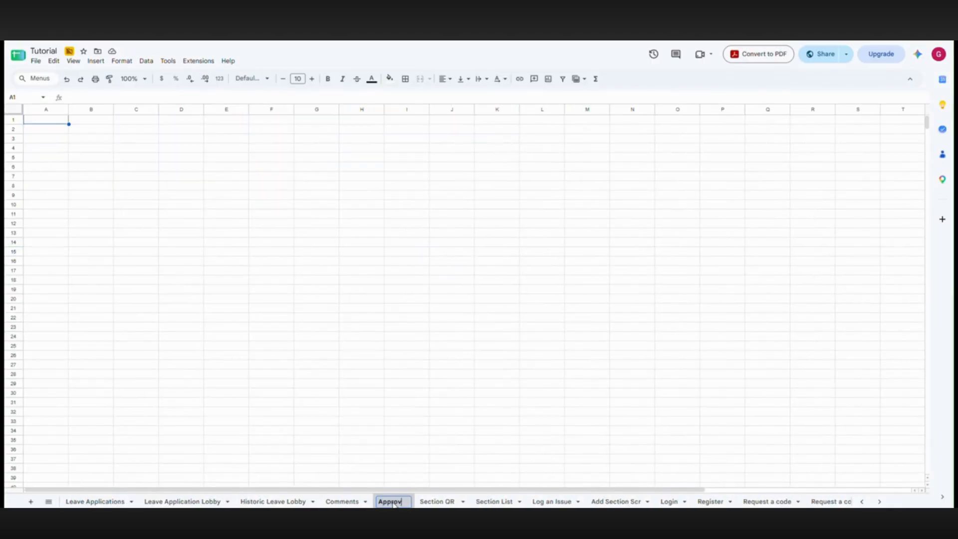
pyautogui.write('al Signature')
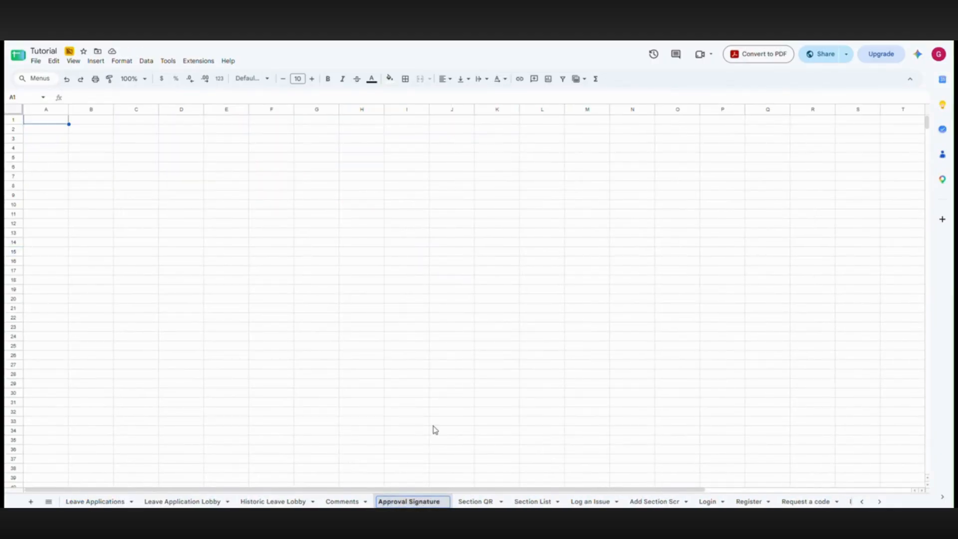
# Copy the UID, Comment and Signature headers from the Comments sheet into row 1 of the Approval Signature sheet
pyautogui.click(342, 502)
pyautogui.click(87, 177)
pyautogui.moveTo(46, 120); pyautogui.dragTo(136, 120)
pyautogui.hotkey('ctrl', 'c')
pyautogui.rightClick(150, 121)
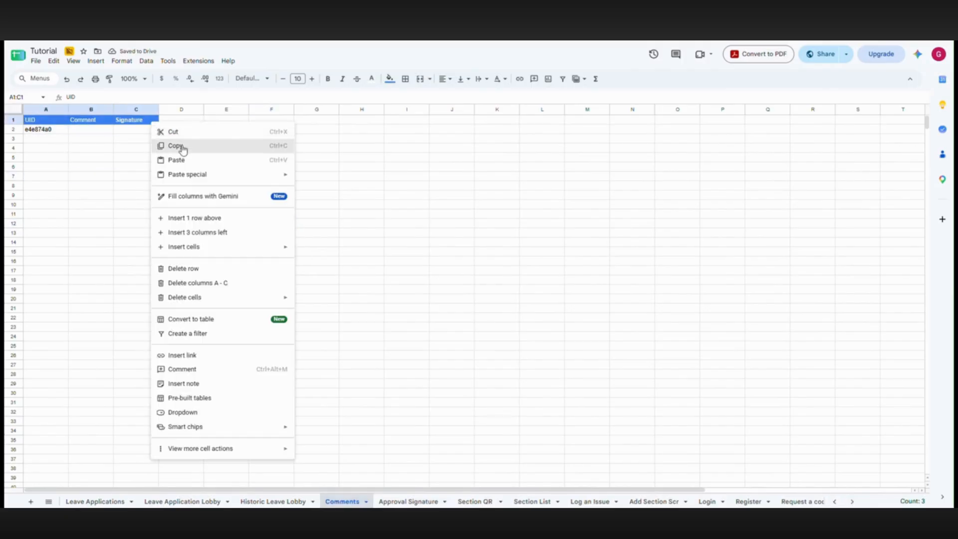
pyautogui.click(183, 150)
pyautogui.click(409, 502)
pyautogui.rightClick(46, 121)
pyautogui.click(70, 159)
pyautogui.click(120, 186)
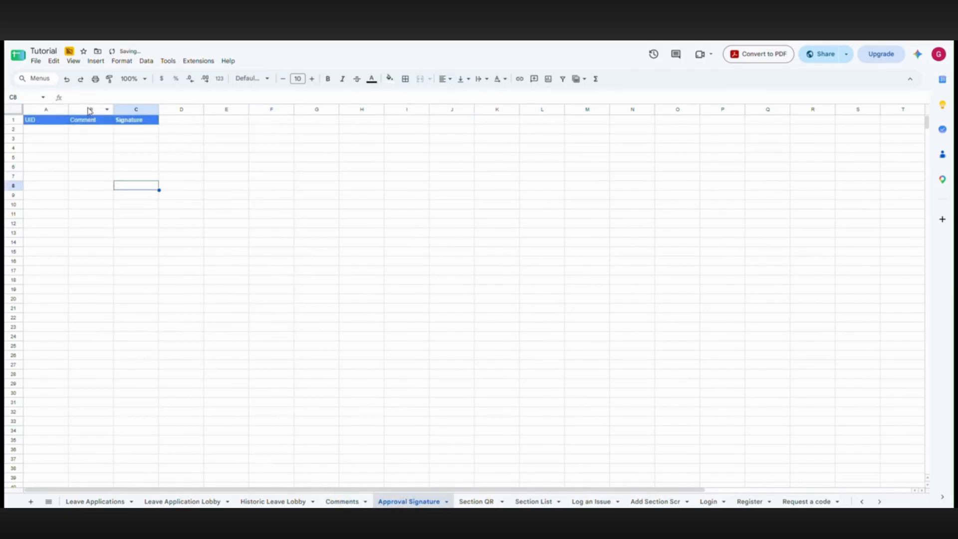
# Delete the Comment column from the Approval Signature sheet
pyautogui.click(90, 111)
pyautogui.rightClick(90, 110)
pyautogui.click(145, 208)
pyautogui.click(148, 226)
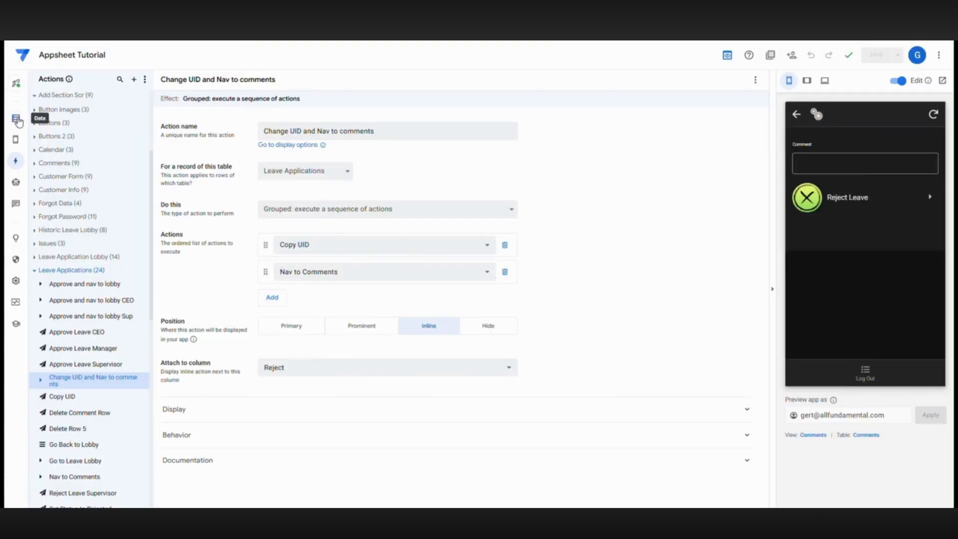
# Switch to AppSheet and add the Approval Signature worksheet as a new table with updates, adds and deletes allowed
pyautogui.click(15, 118)
pyautogui.click(134, 79)
pyautogui.click(400, 112)
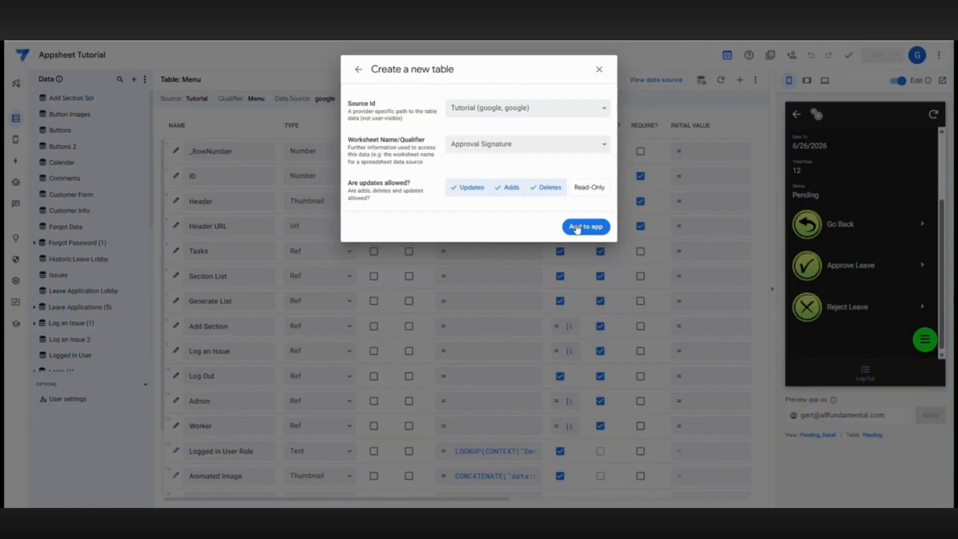
pyautogui.click(577, 228)
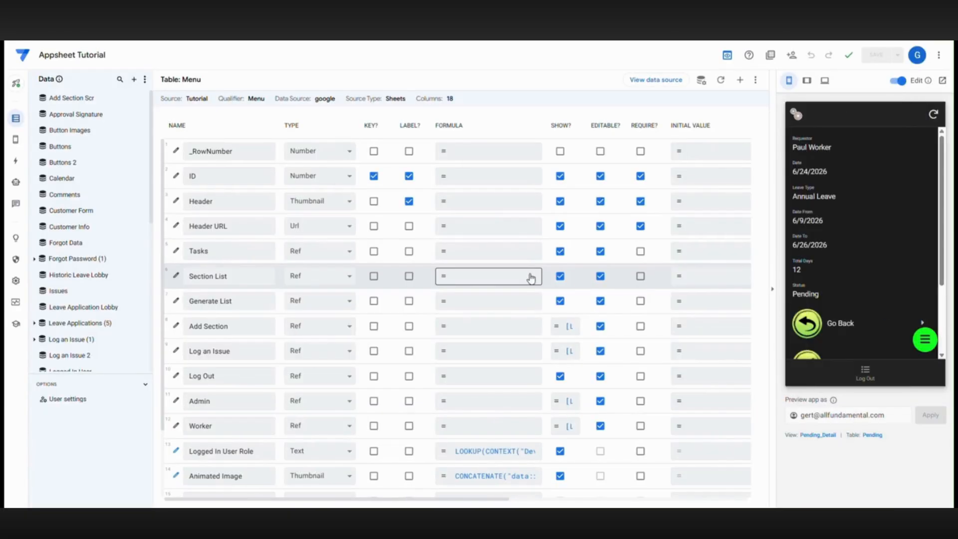
# Clear the initial value formula of the UID column in the Approval Signature table
pyautogui.click(70, 115)
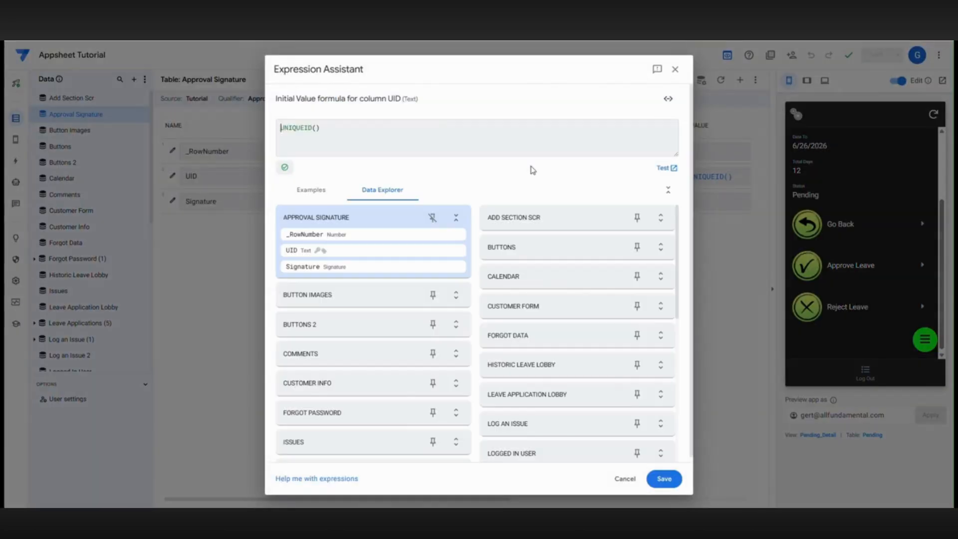
pyautogui.click(709, 182)
pyautogui.press('BackSpace')
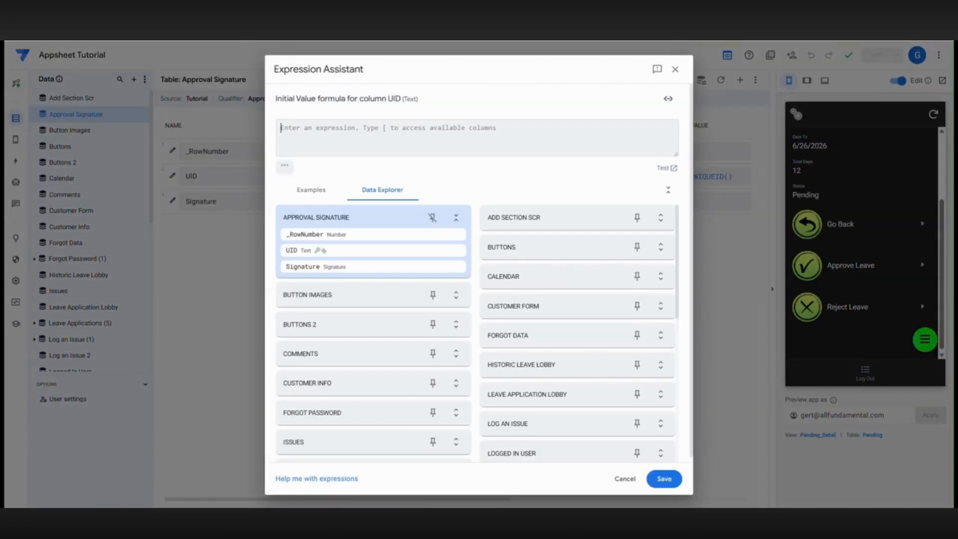
pyautogui.click(681, 477)
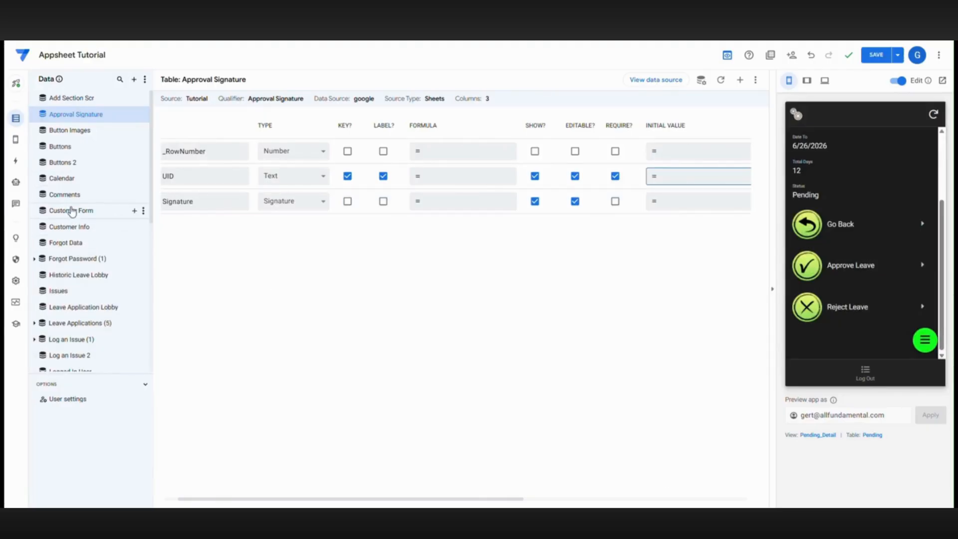
# Add a virtual column named Approve Leave to the Approval Signature table
pyautogui.click(740, 80)
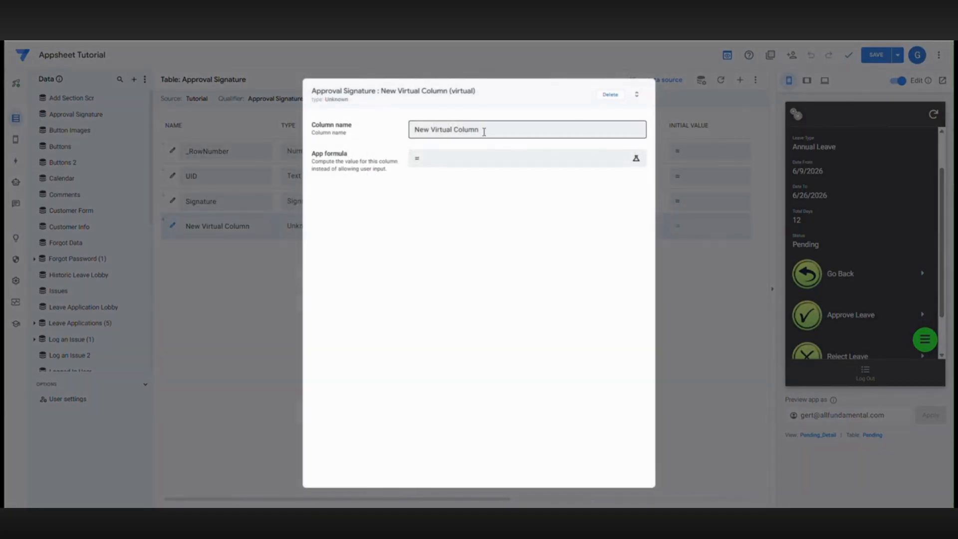
pyautogui.moveTo(484, 131); pyautogui.dragTo(414, 132)
pyautogui.write('Approve Leave')
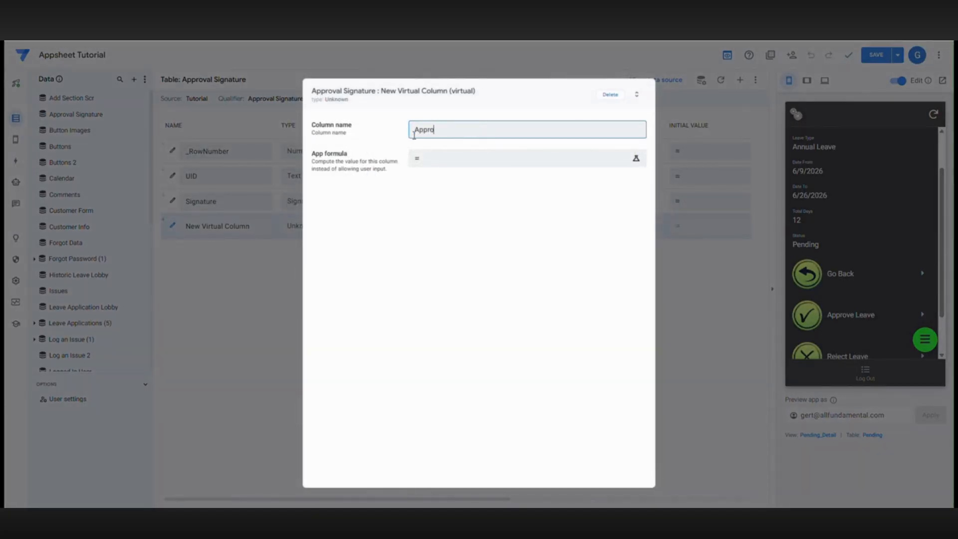
# Set the Approve Leave column's app formula to "Approve Leave", copying the label from the Button Images sheet in Google Sheets
pyautogui.click(454, 158)
pyautogui.hotkey('ctrl', 'Tab')
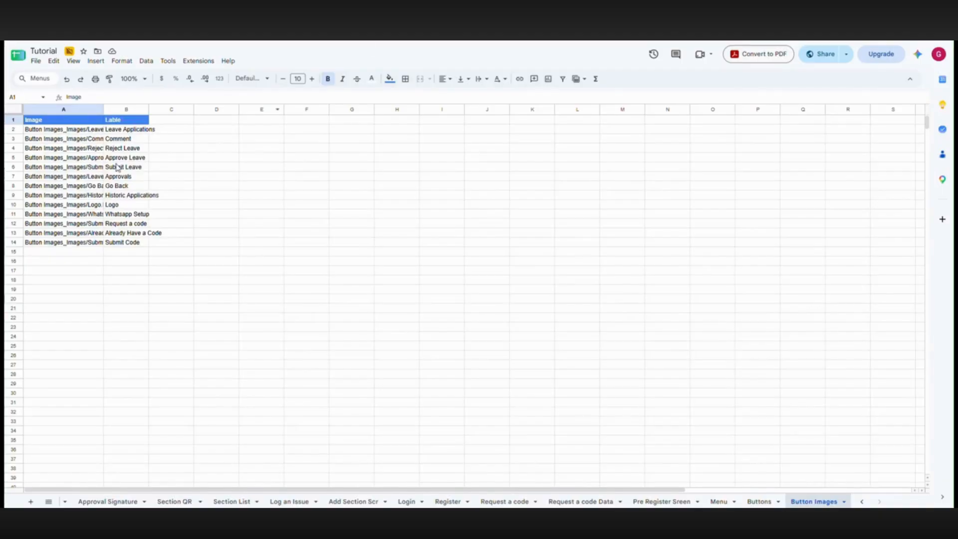
pyautogui.click(118, 158)
pyautogui.rightClick(118, 159)
pyautogui.click(146, 161)
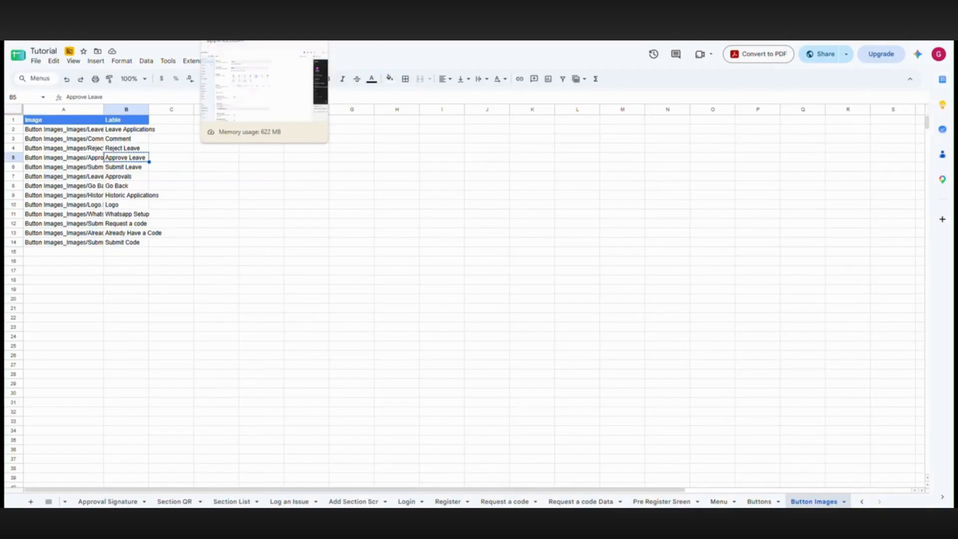
pyautogui.hotkey('ctrl', 'Tab')
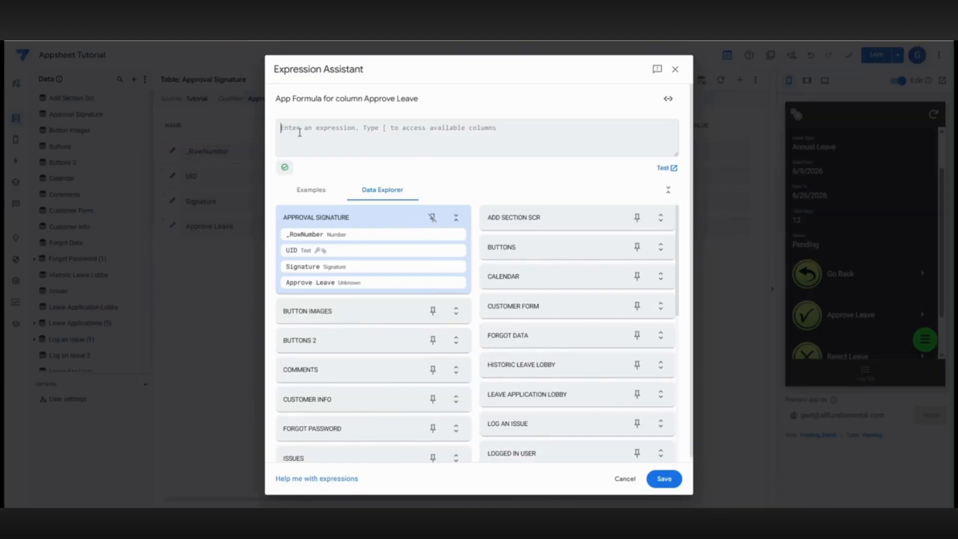
pyautogui.write('"')
pyautogui.write('Approve Leave')
pyautogui.click(664, 479)
# Set the Approve Leave column's type to Ref with Button Images as its source table
pyautogui.click(446, 249)
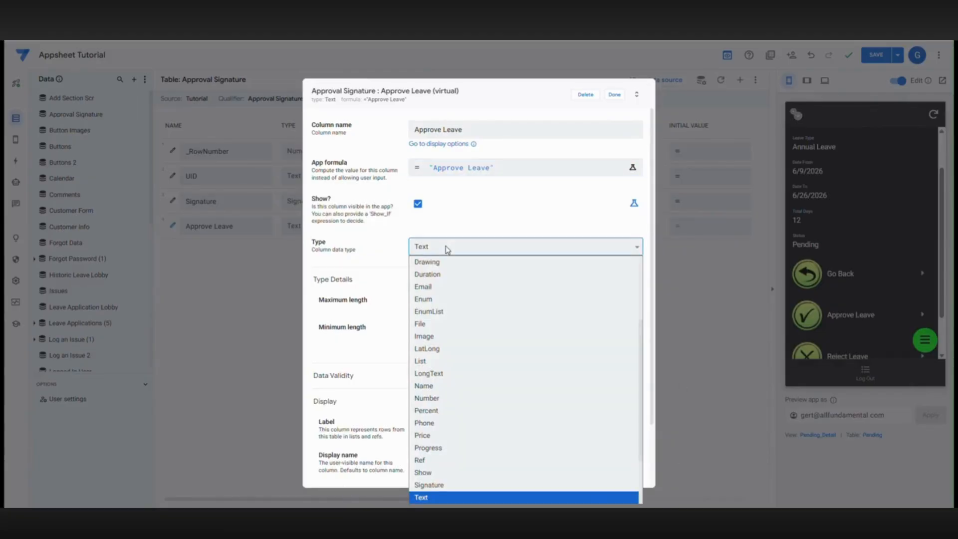
pyautogui.click(420, 459)
pyautogui.click(474, 305)
pyautogui.click(452, 99)
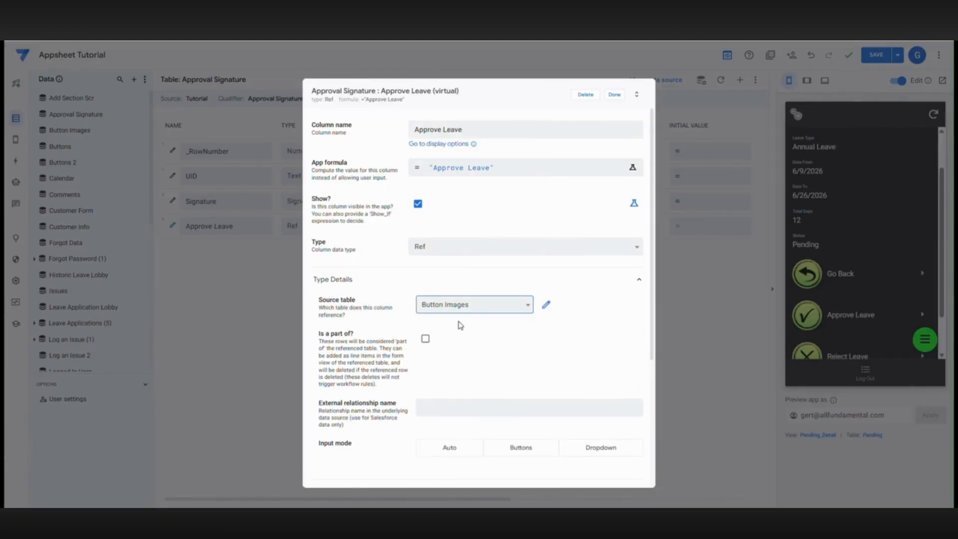
# Set the Approve Leave column's display name expression to a quoted blank space and finish editing the column
pyautogui.scroll(-3, 460, 325)
pyautogui.click(451, 426)
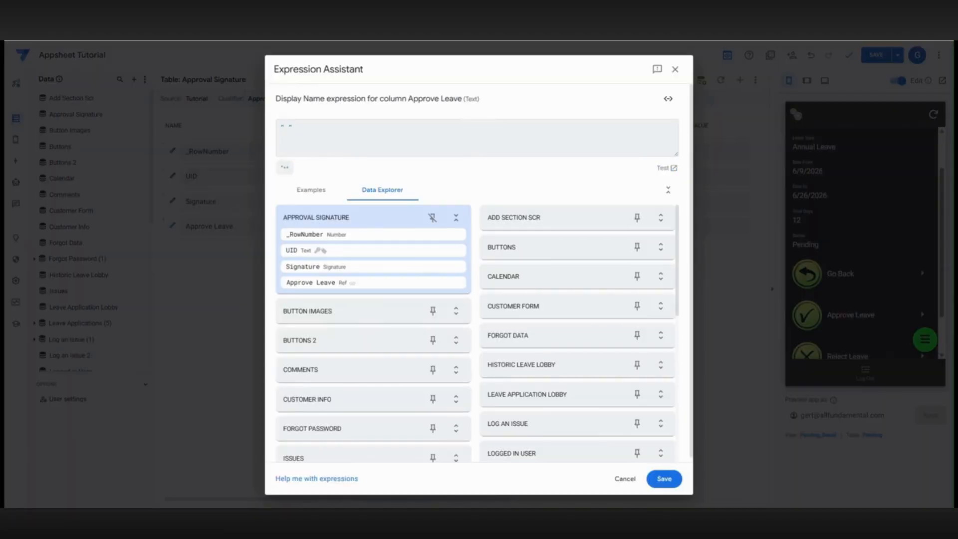
pyautogui.click(666, 480)
pyautogui.click(615, 98)
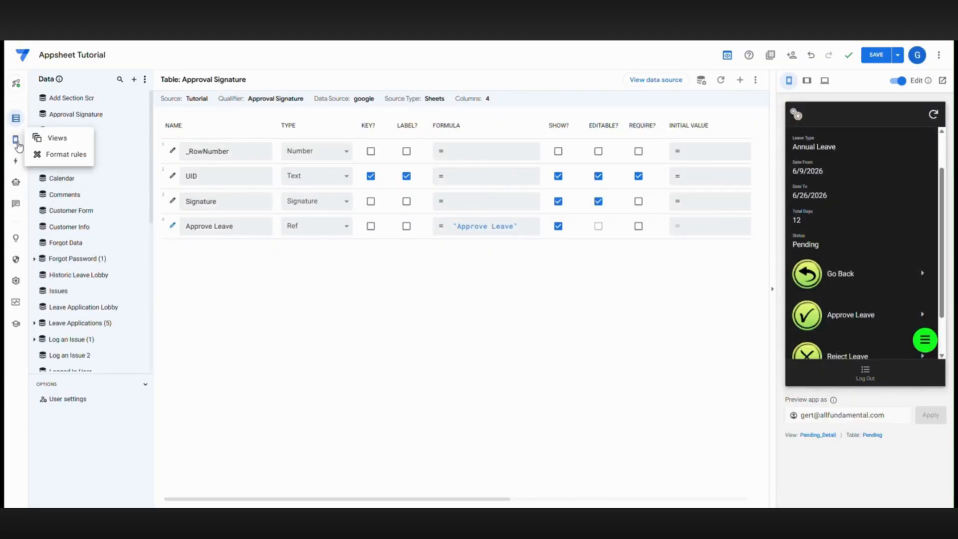
# Duplicate the Comments view, name the copy Approval Signature and base it on the Approval Signature table
pyautogui.click(20, 142)
pyautogui.click(84, 202)
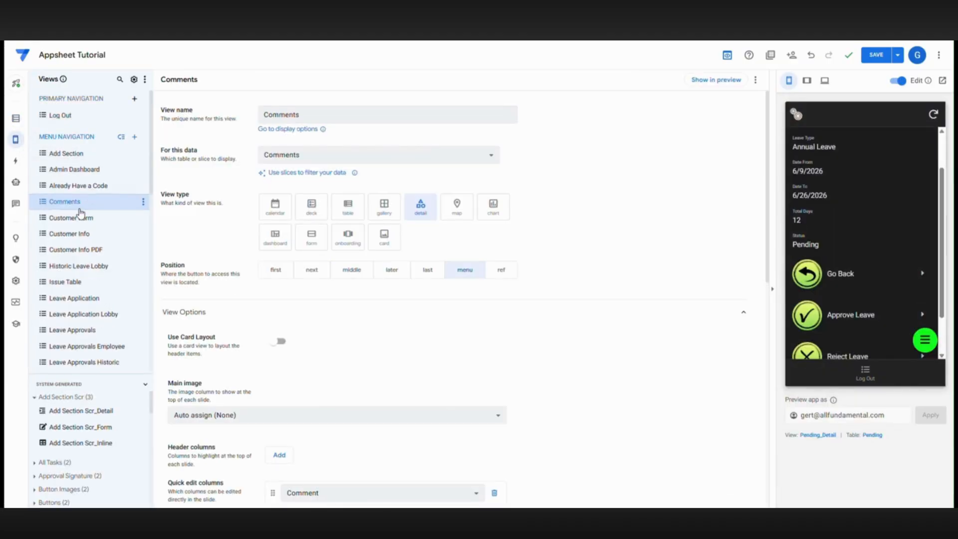
pyautogui.click(143, 202)
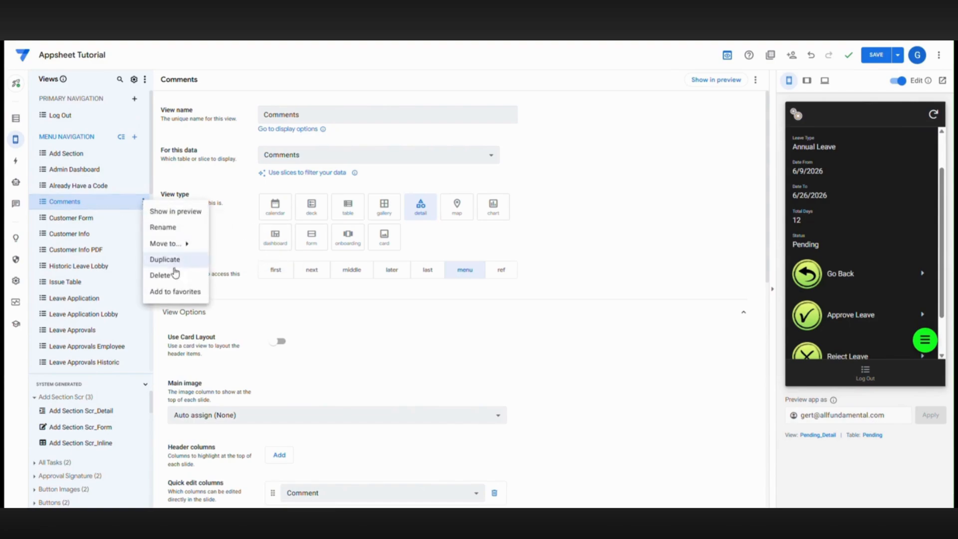
pyautogui.click(187, 260)
pyautogui.tripleClick(261, 115)
pyautogui.write('Approval Signature')
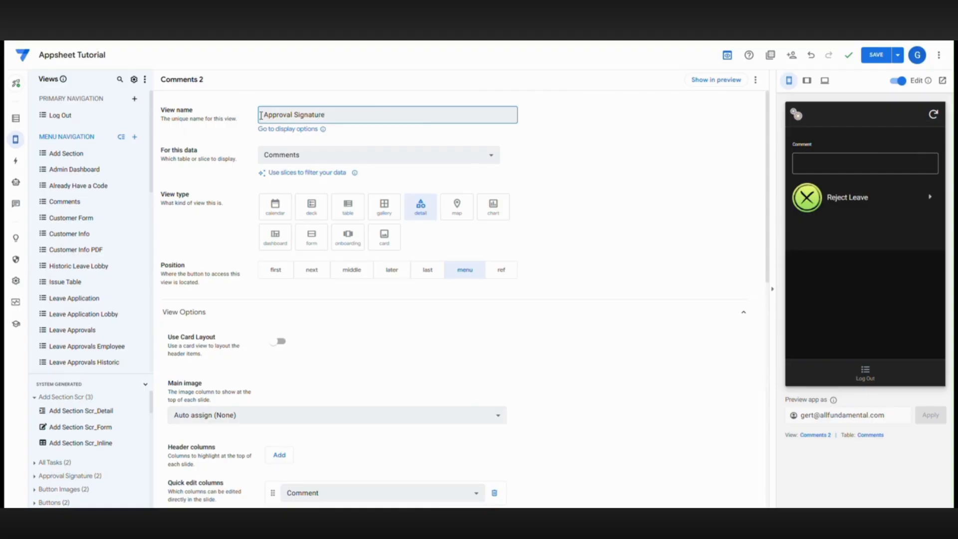
pyautogui.click(329, 156)
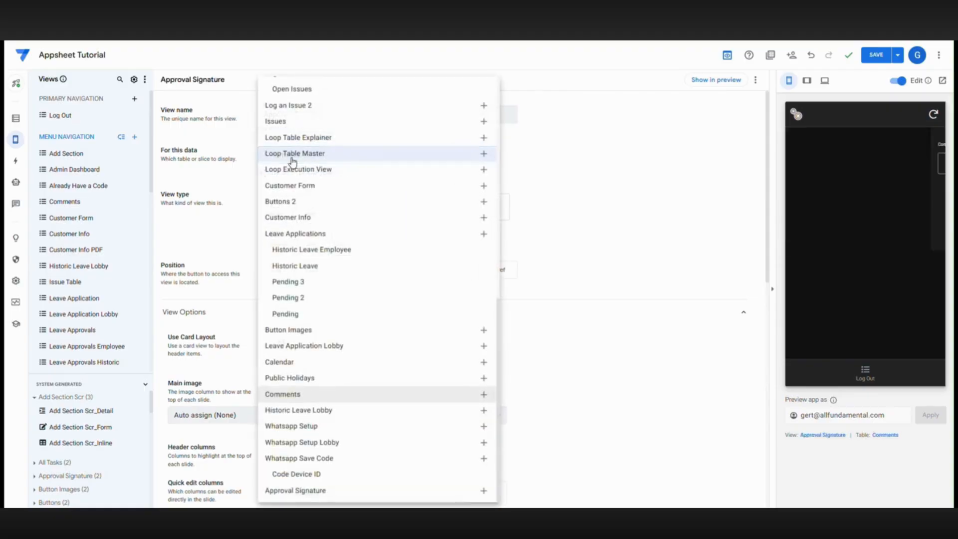
pyautogui.click(300, 493)
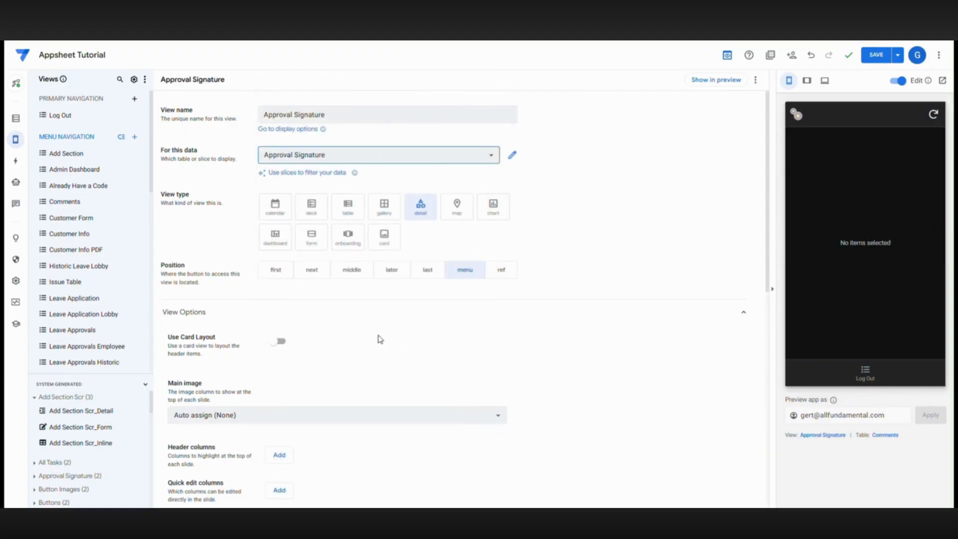
# Add Signature as a quick edit column and set a manual column order containing only Signature and Approve Leave
pyautogui.scroll(-4, 349, 332)
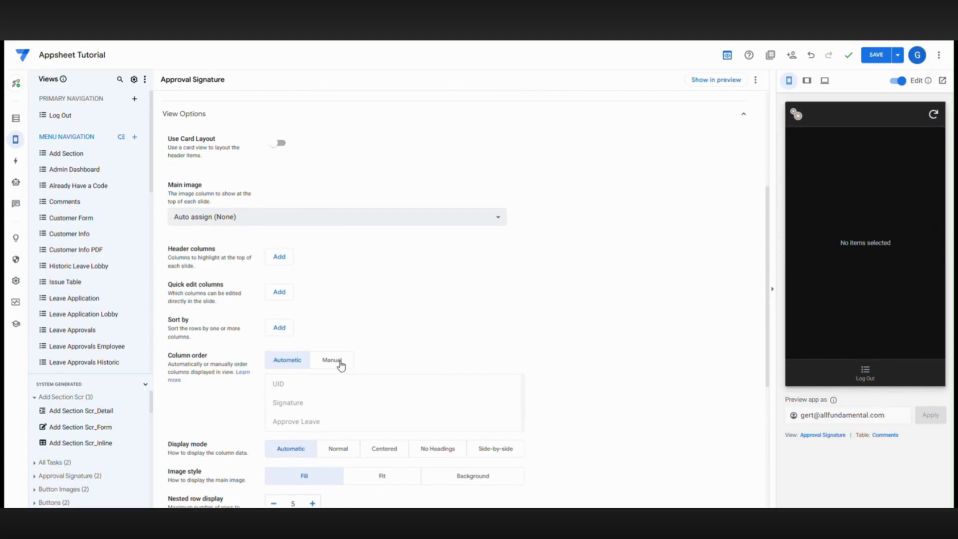
pyautogui.click(280, 292)
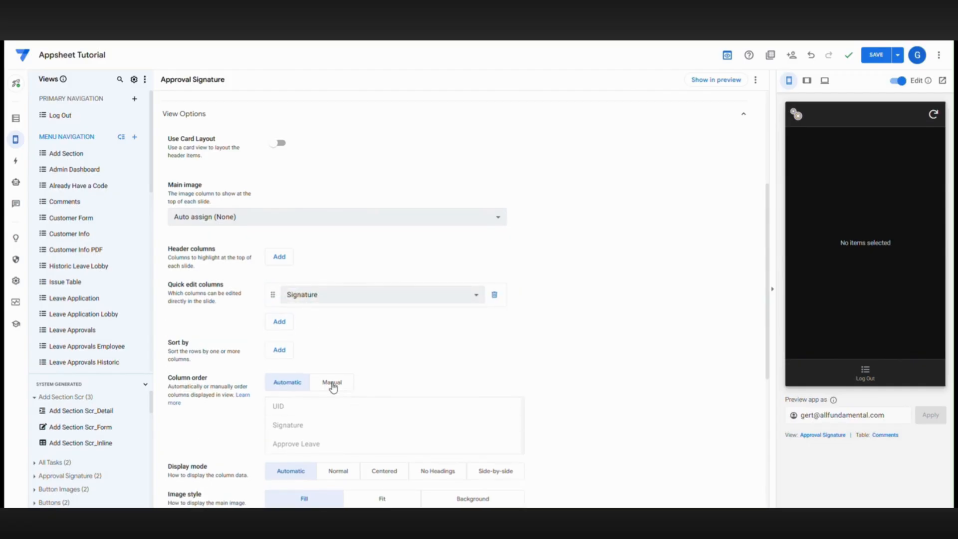
pyautogui.click(333, 383)
pyautogui.scroll(-2, 481, 421)
pyautogui.click(514, 343)
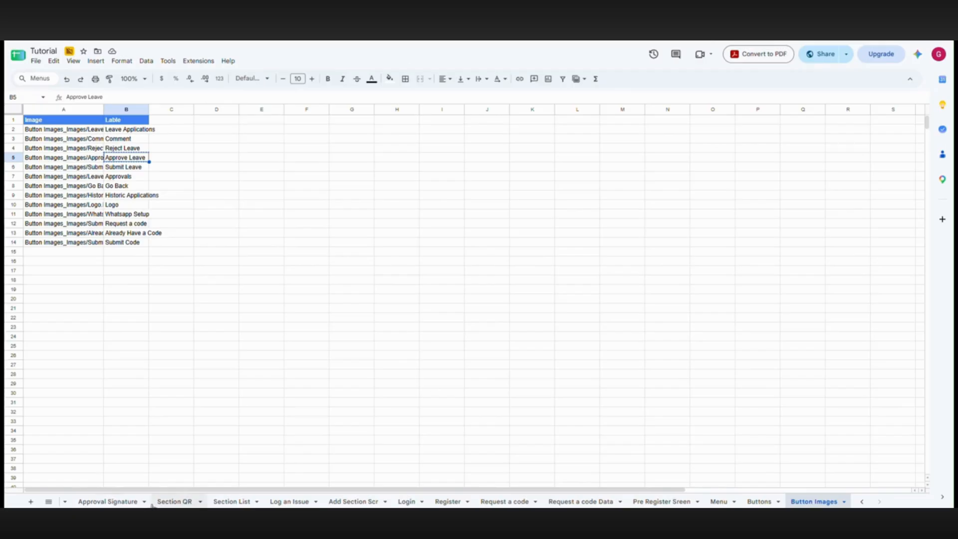
# In the spreadsheet's Approval Signature sheet, enter 1 as the UID in cell A2
pyautogui.click(108, 502)
pyautogui.click(36, 130)
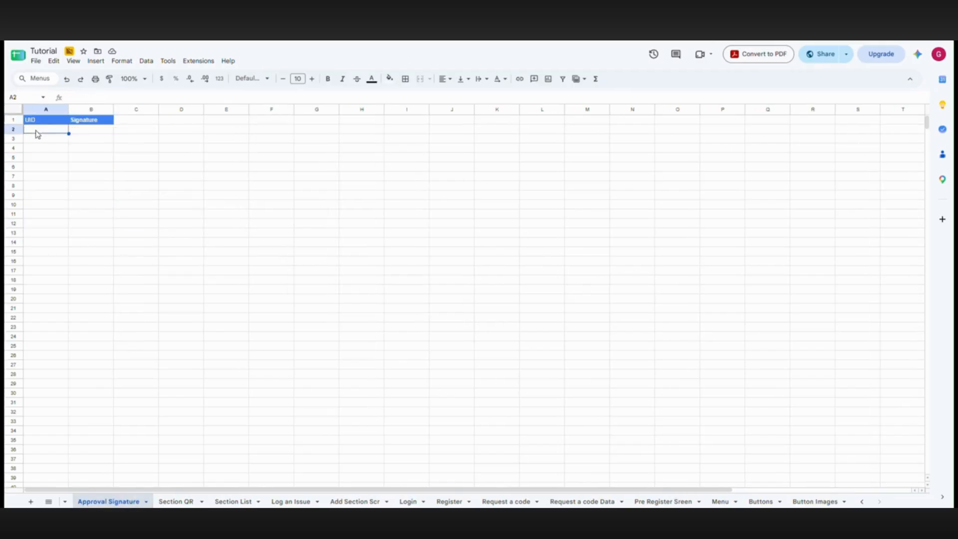
pyautogui.write('1')
pyautogui.click(88, 224)
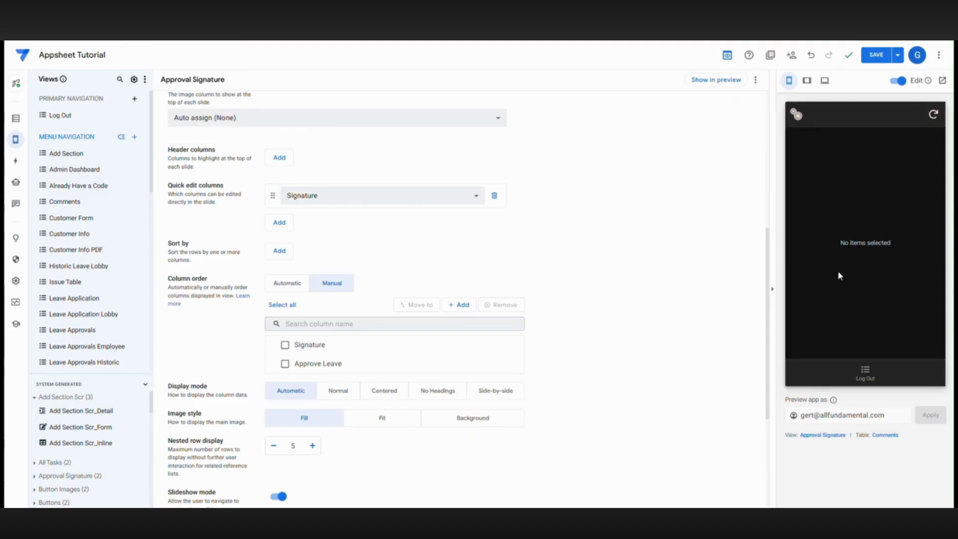
# Return to AppSheet, sync the app preview and save the app
pyautogui.click(932, 117)
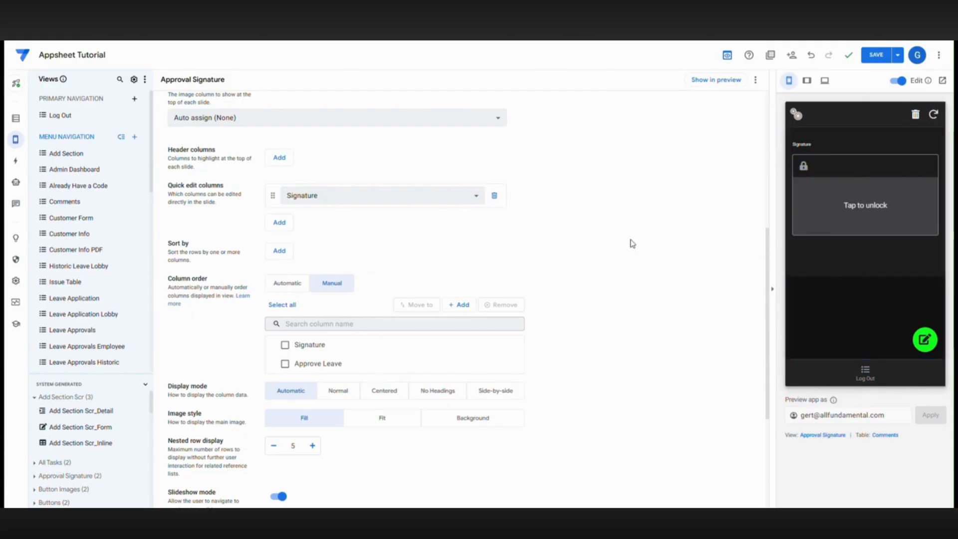
pyautogui.click(878, 55)
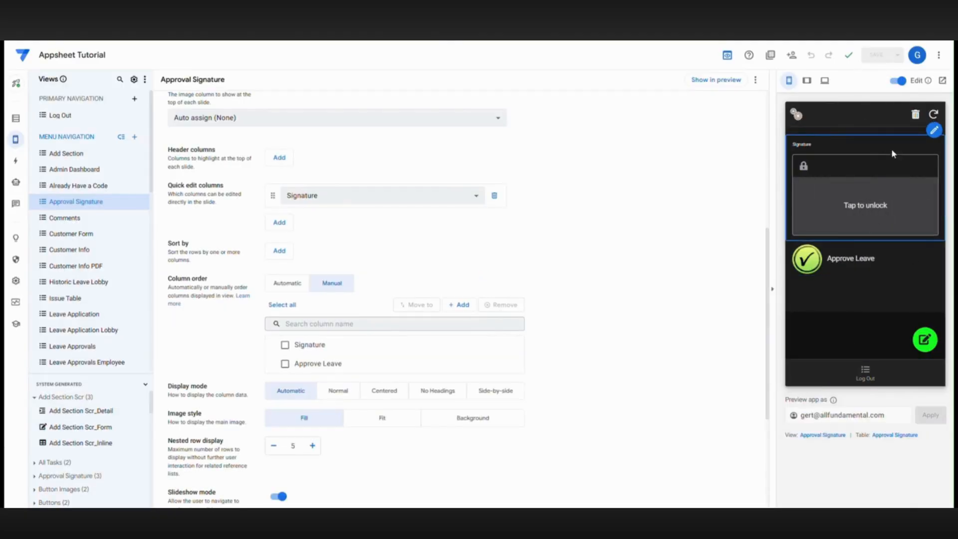
# Hide the Edit and Delete actions of the Approval Signature table and save the app
pyautogui.click(926, 304)
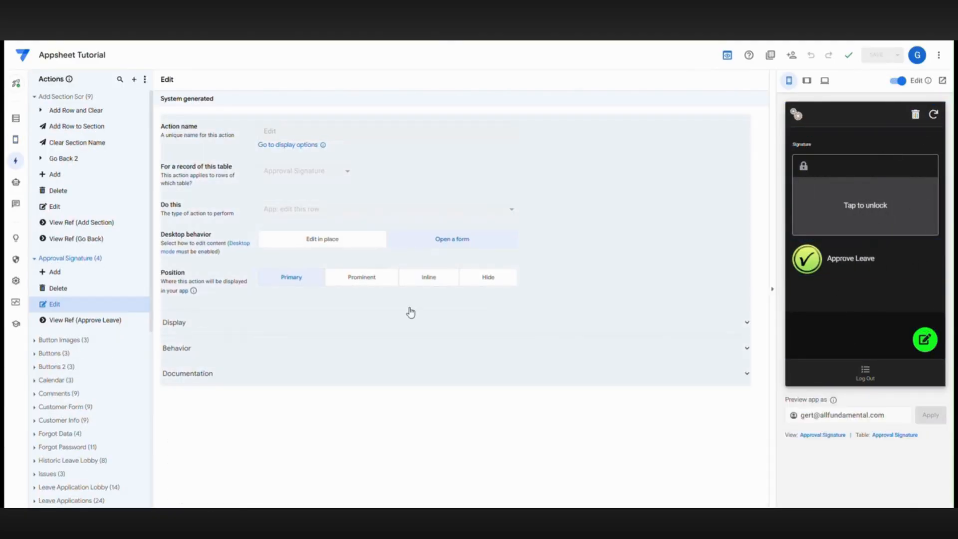
pyautogui.click(71, 289)
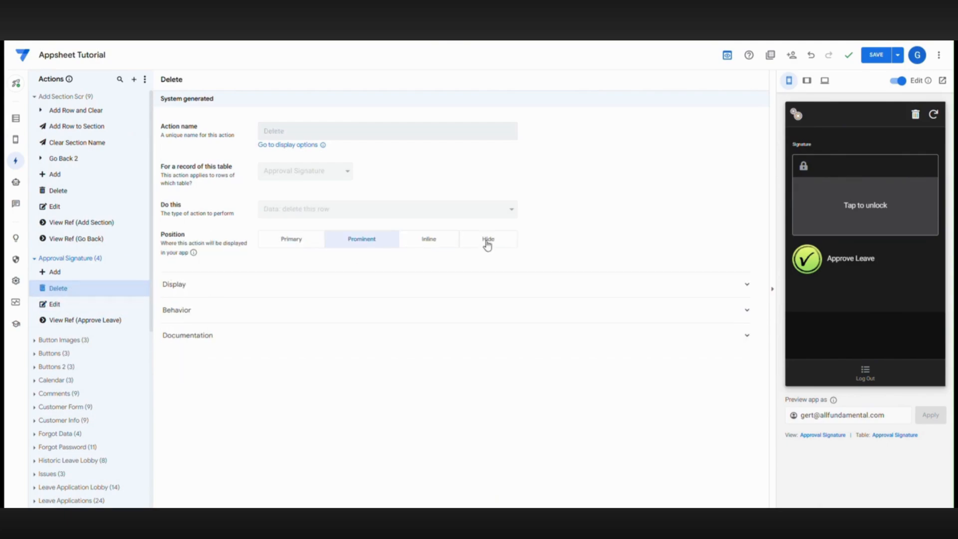
pyautogui.click(488, 244)
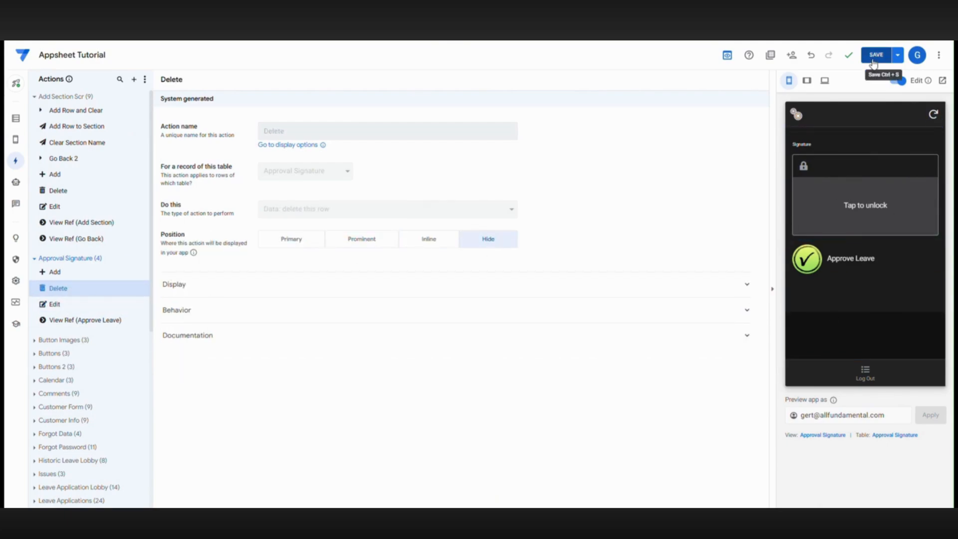
pyautogui.click(873, 62)
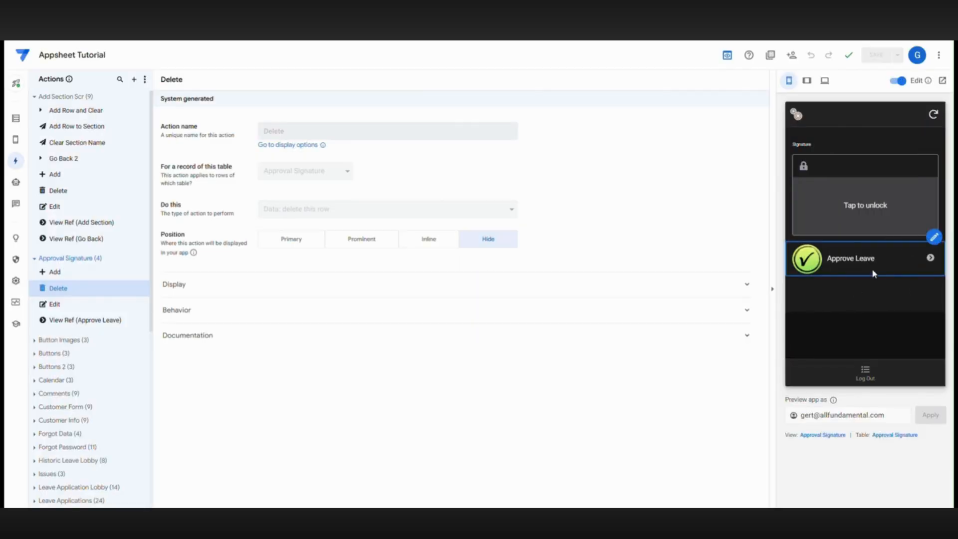
# Navigate from the Menu view to a pending leave request in the preview and open its Reject Leave action for editing
pyautogui.click(15, 139)
pyautogui.scroll(-3, 104, 287)
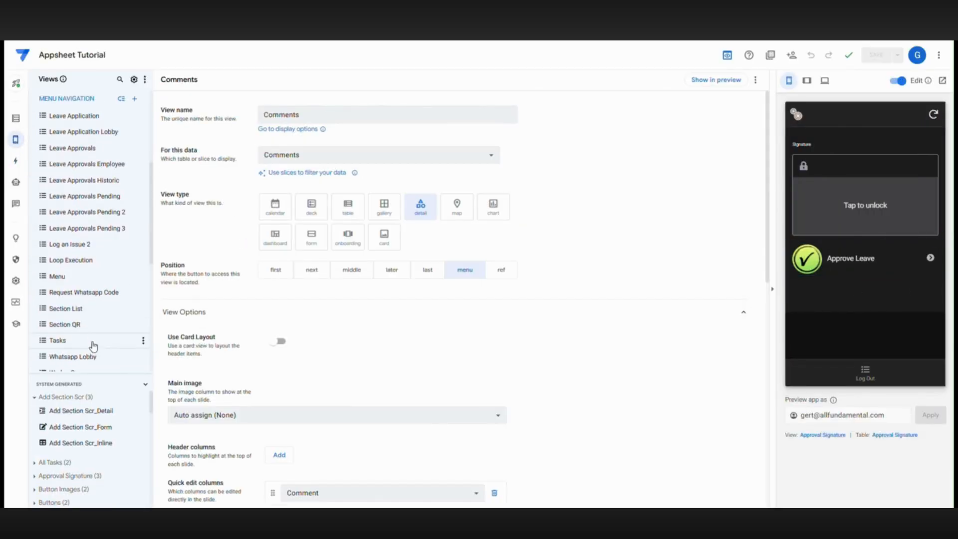
pyautogui.click(139, 276)
pyautogui.click(853, 301)
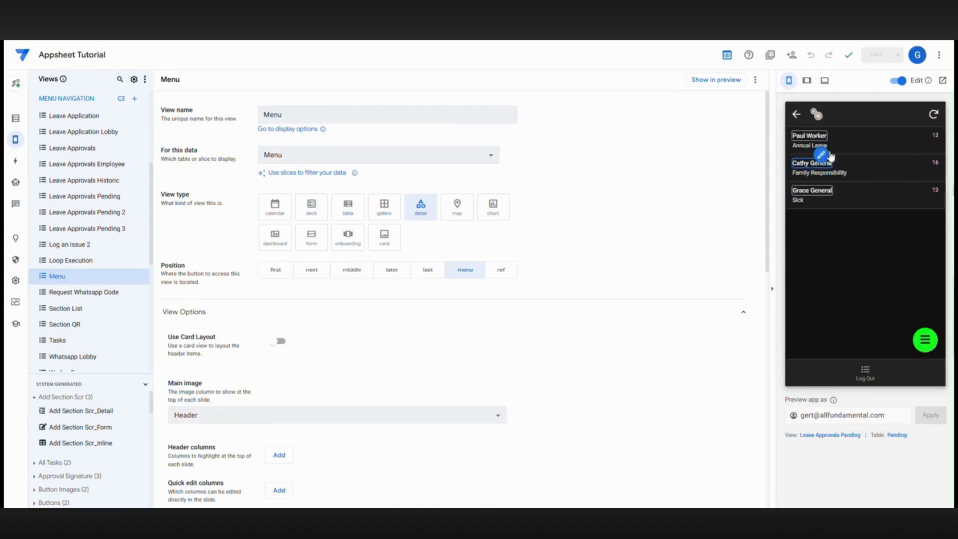
pyautogui.click(821, 220)
pyautogui.scroll(-2, 925, 309)
pyautogui.click(923, 294)
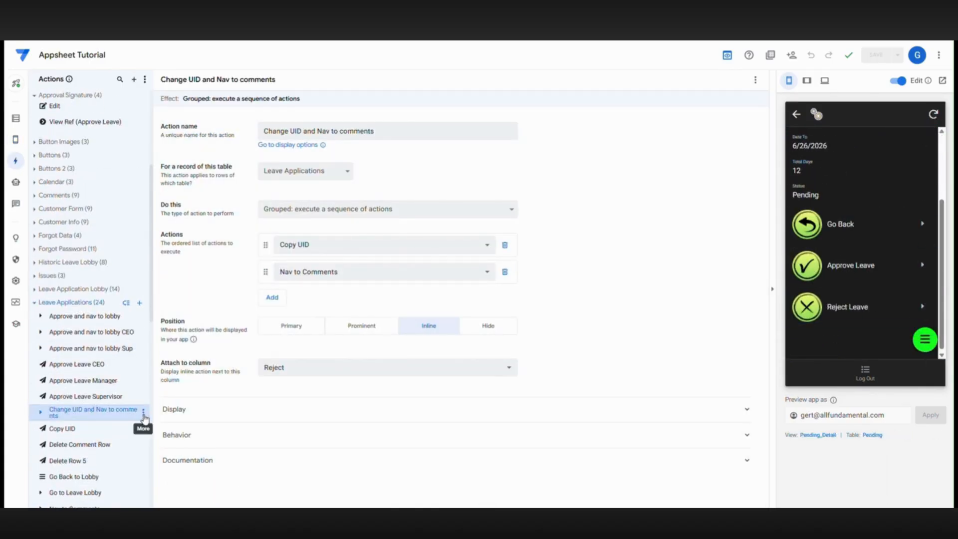
# Duplicate the Change UID and Nav to comments action and attach the copy to the Approve column
pyautogui.click(143, 413)
pyautogui.click(166, 441)
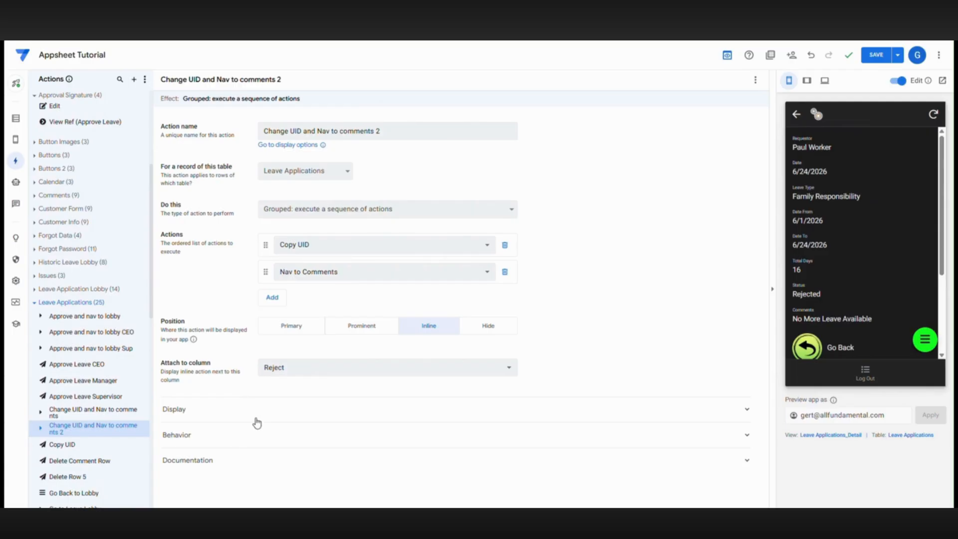
pyautogui.click(332, 368)
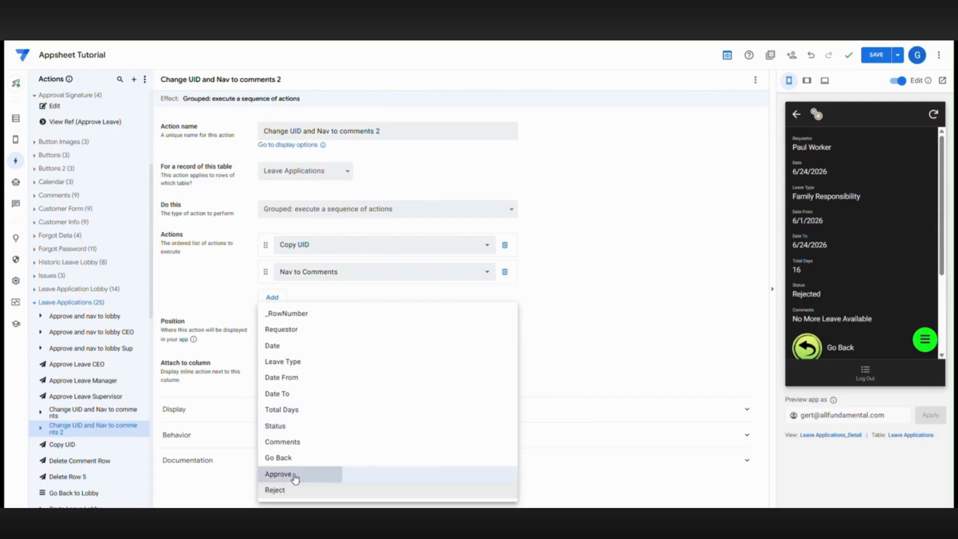
pyautogui.click(279, 474)
# Open the Approve and nav to lobby Sup action from the preview's Approve Leave row and set its position to Hide
pyautogui.scroll(-3, 920, 270)
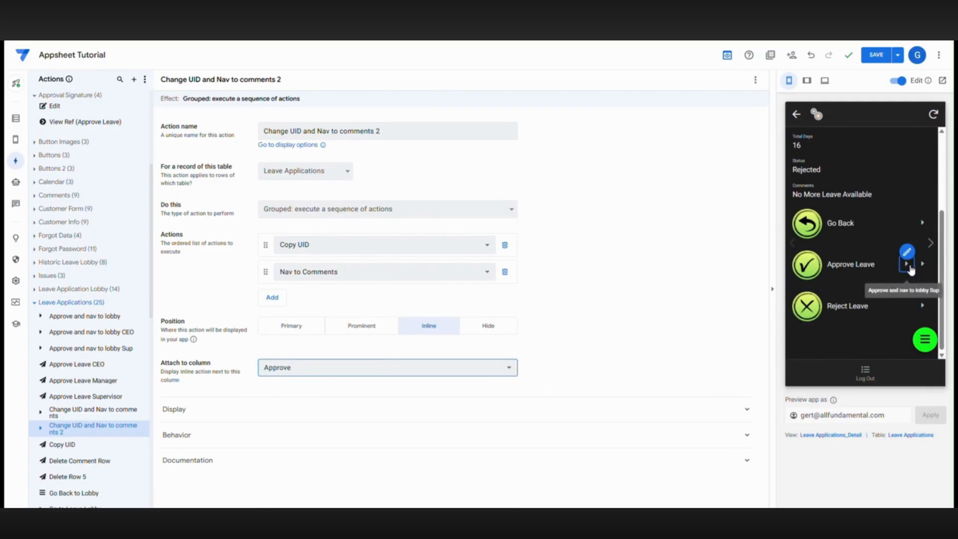
pyautogui.click(921, 267)
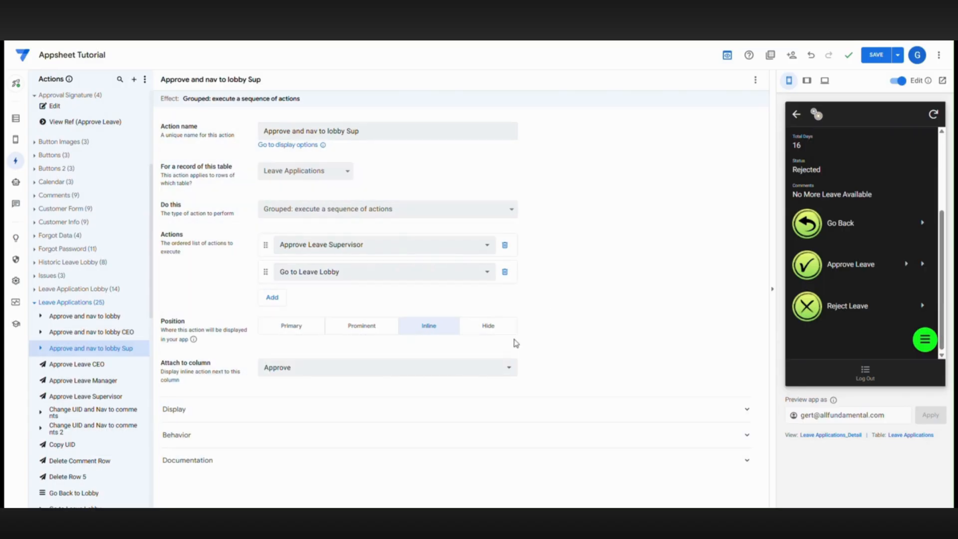
pyautogui.click(489, 327)
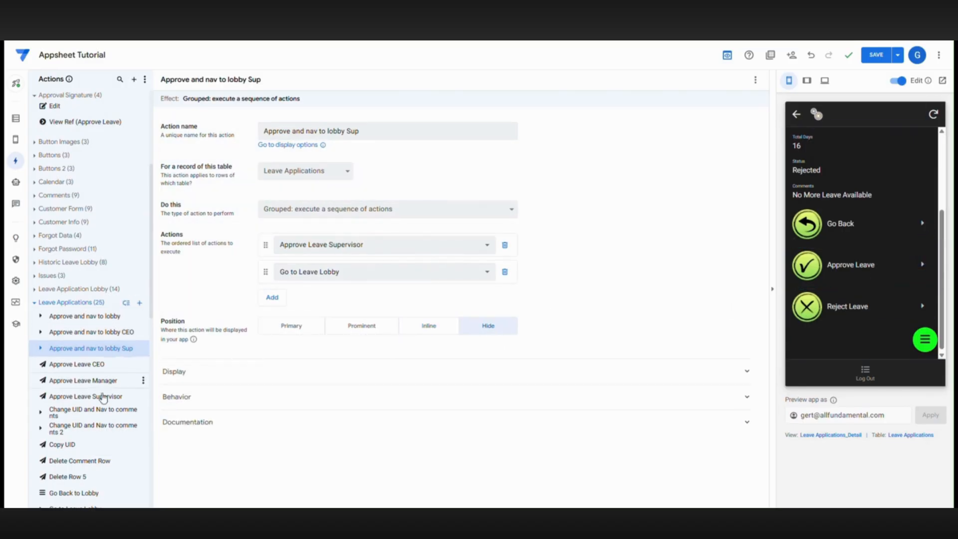
# Duplicate the Copy UID action and make the copy add its row to the Approval Signature table
pyautogui.scroll(-1, 85, 438)
pyautogui.click(84, 398)
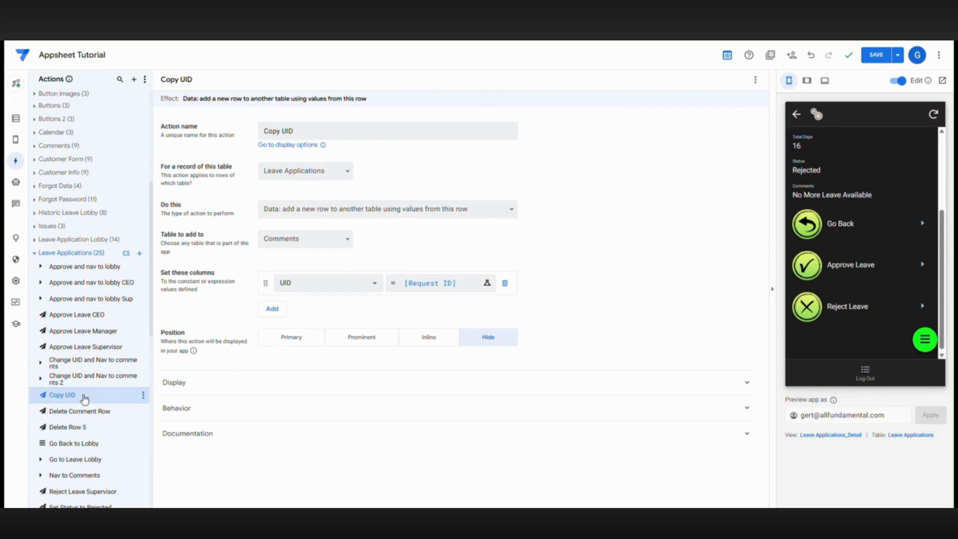
pyautogui.click(143, 395)
pyautogui.click(178, 423)
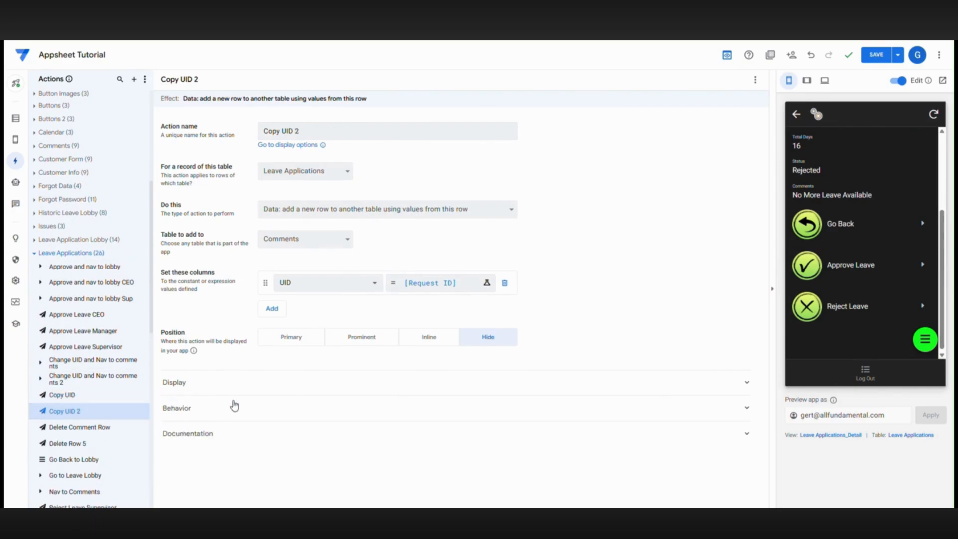
pyautogui.click(302, 240)
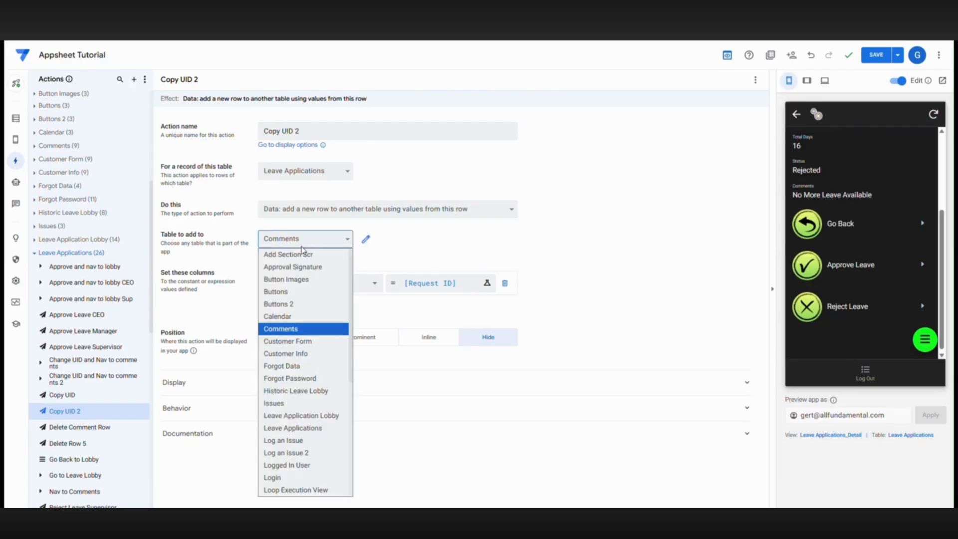
pyautogui.click(300, 268)
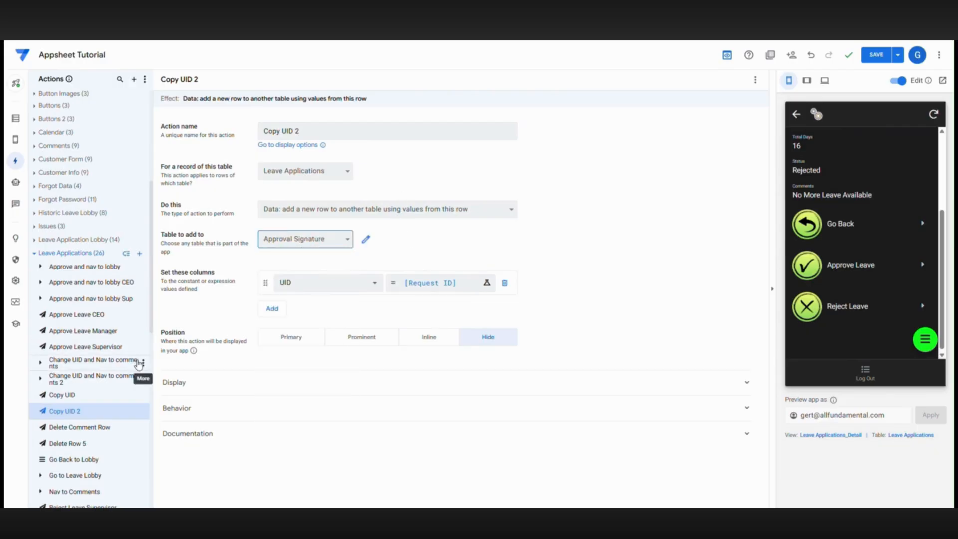
# Duplicate the Nav to Comments action of Leave Applications and name the copy Nav to Approve
pyautogui.click(110, 380)
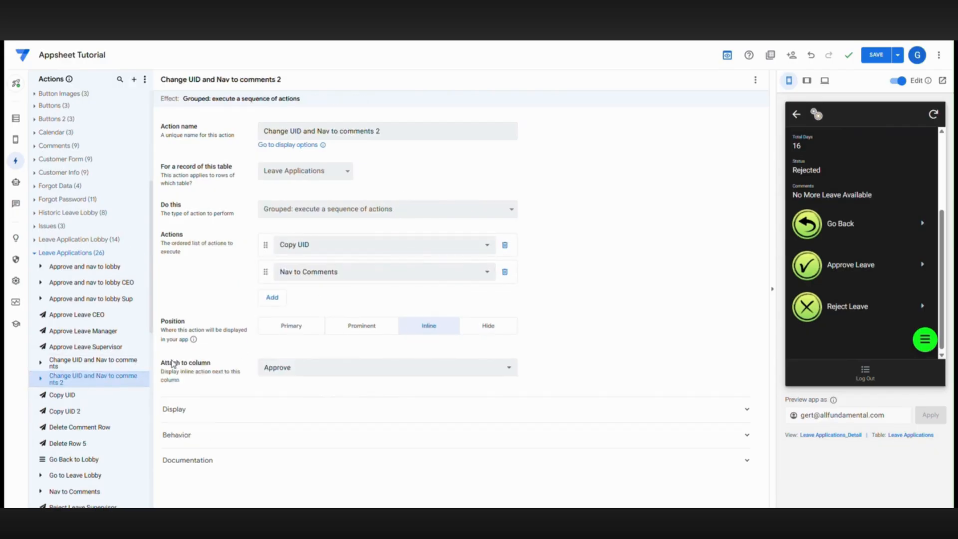
pyautogui.scroll(-1, 100, 359)
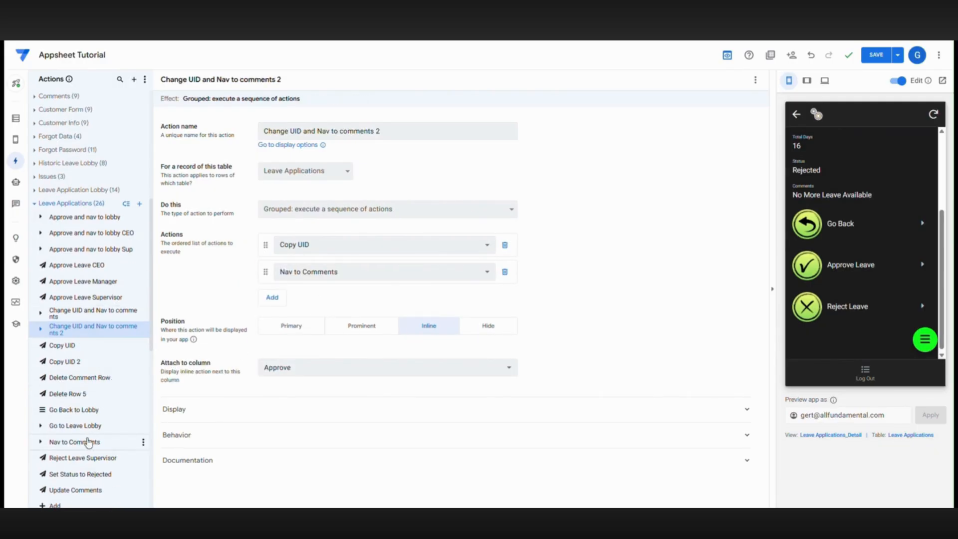
pyautogui.click(144, 443)
pyautogui.click(165, 458)
pyautogui.moveTo(333, 131); pyautogui.dragTo(286, 131)
pyautogui.write('Approve')
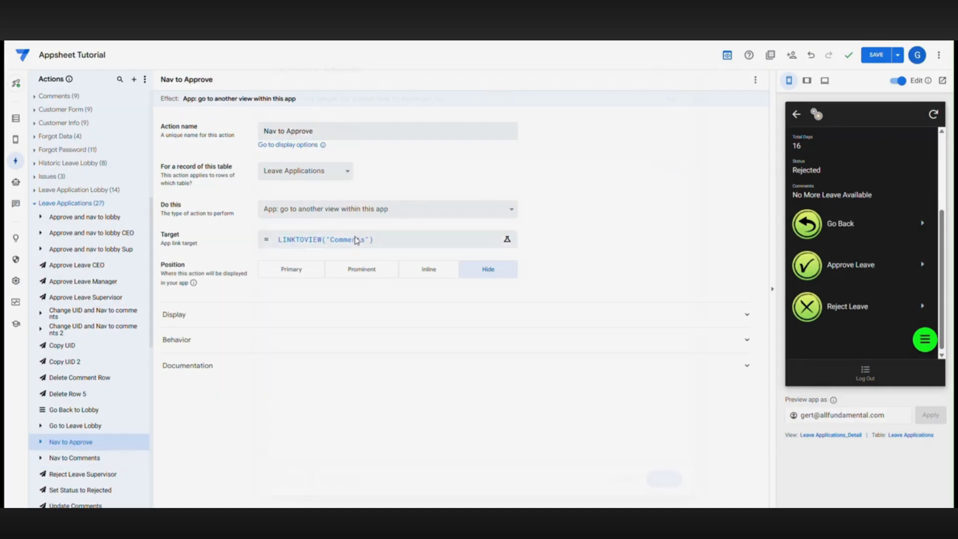
# Set the target of the Nav to Approve action to LINKTOVIEW("Approval Signature")
pyautogui.click(319, 239)
pyautogui.moveTo(356, 128); pyautogui.dragTo(329, 128)
pyautogui.write('A')
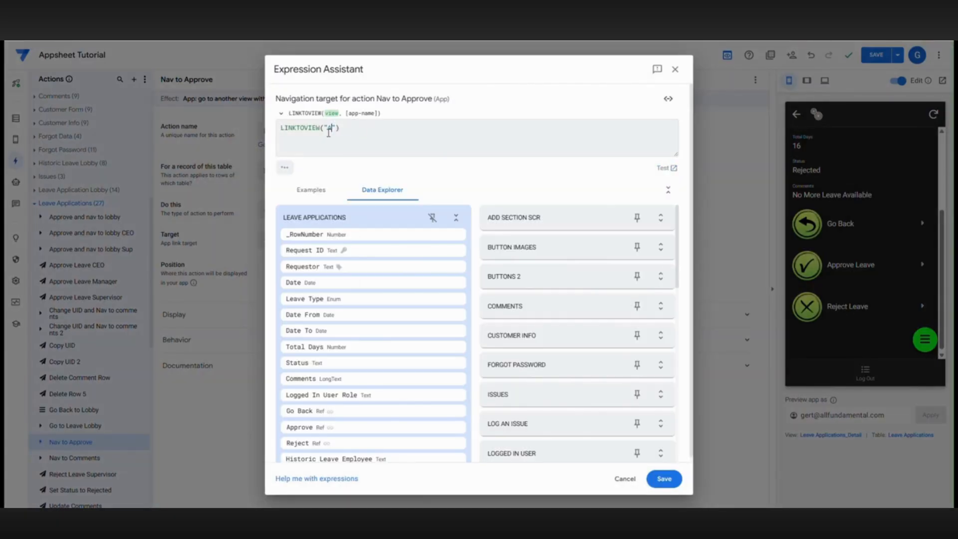
pyautogui.write('pp')
pyautogui.click(366, 140)
pyautogui.click(665, 479)
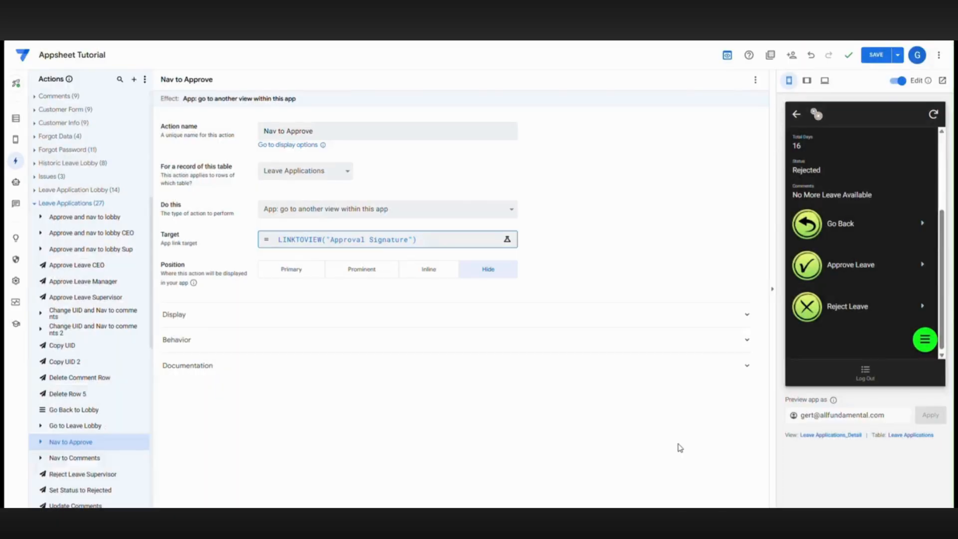
# In Change UID and Nav to comments 2, set the action sequence to Copy UID 2 and Nav to Approve, and save the app
pyautogui.click(924, 260)
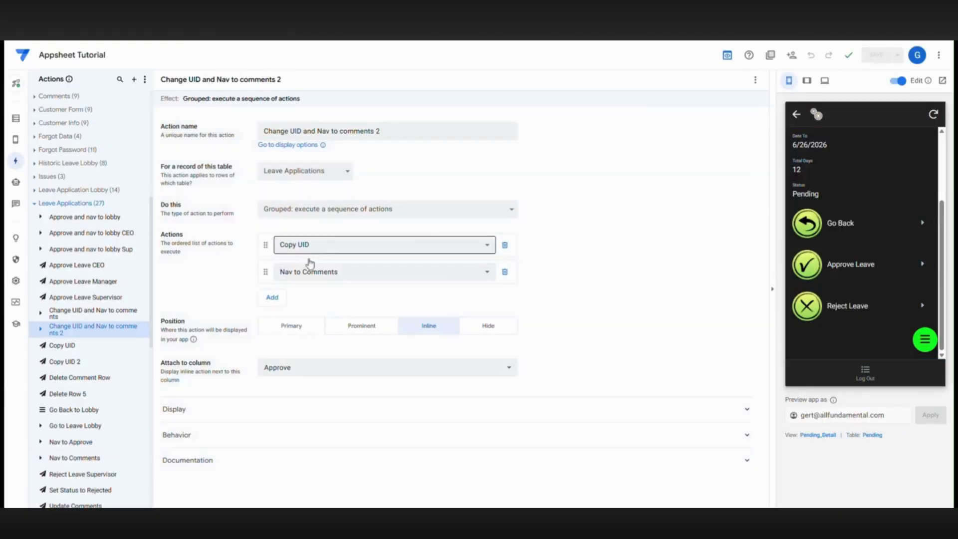
pyautogui.click(446, 250)
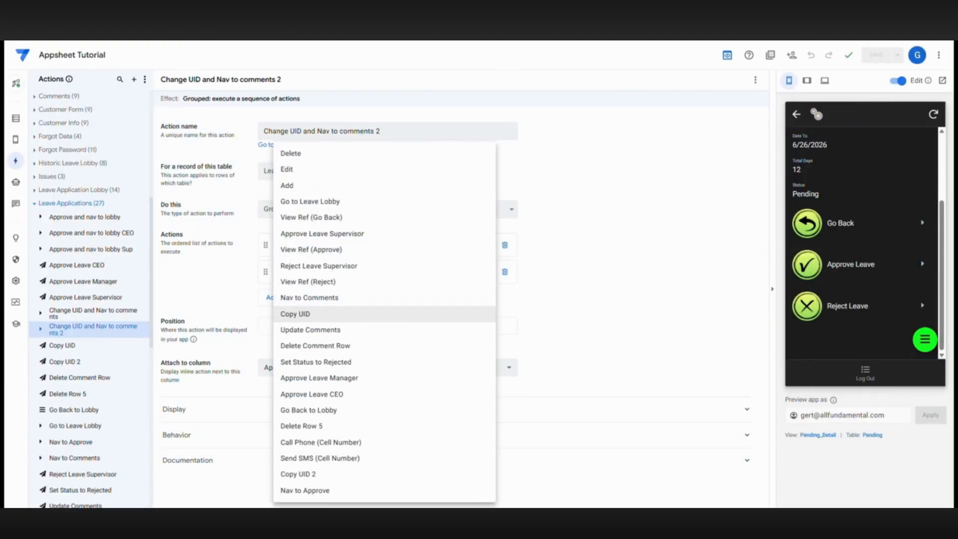
pyautogui.click(308, 479)
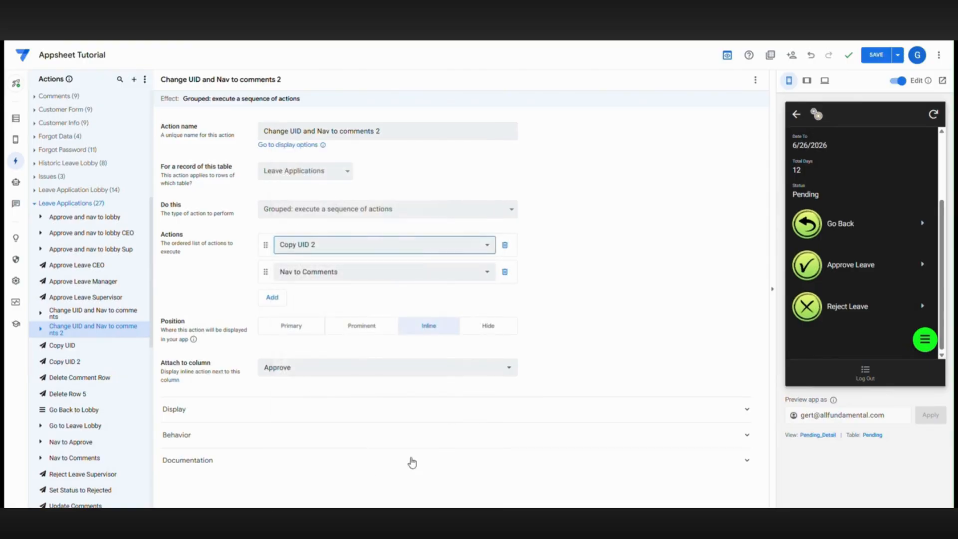
pyautogui.click(339, 274)
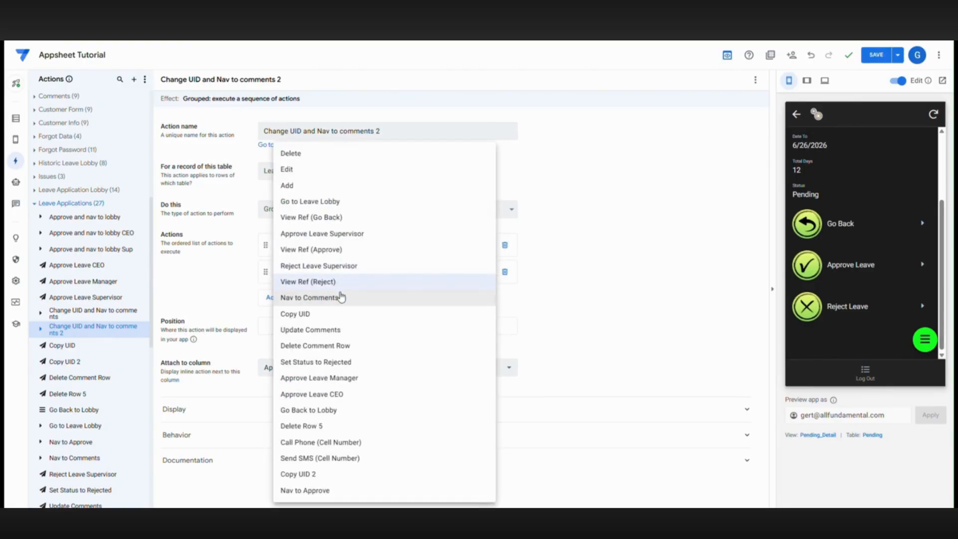
pyautogui.click(306, 491)
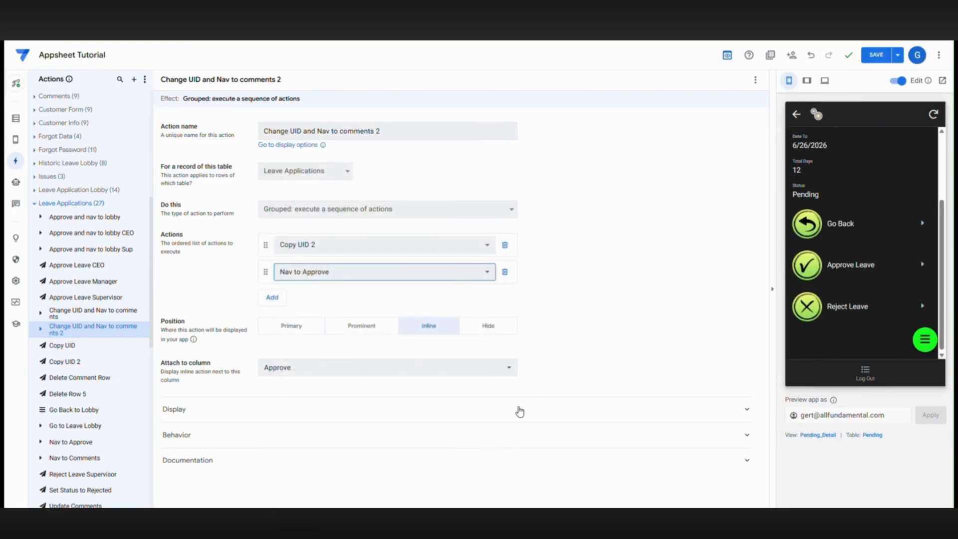
pyautogui.click(877, 55)
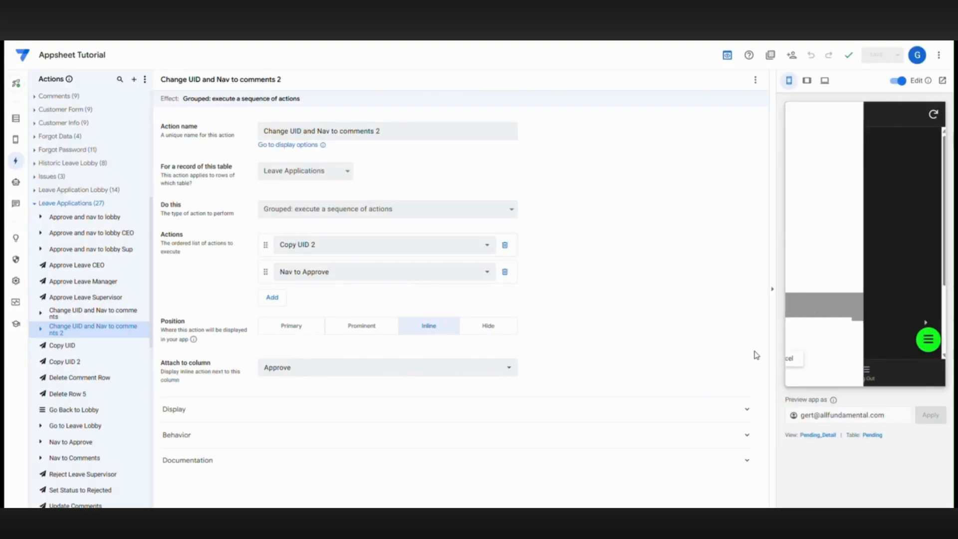
# Test Approve Leave on the pending request in the preview and return to the request
pyautogui.scroll(-2, 897, 258)
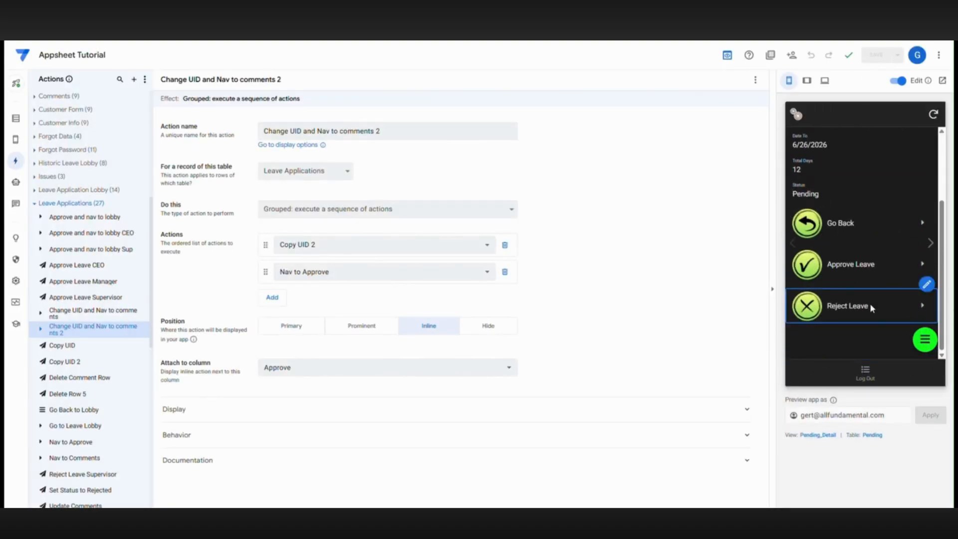
pyautogui.click(851, 267)
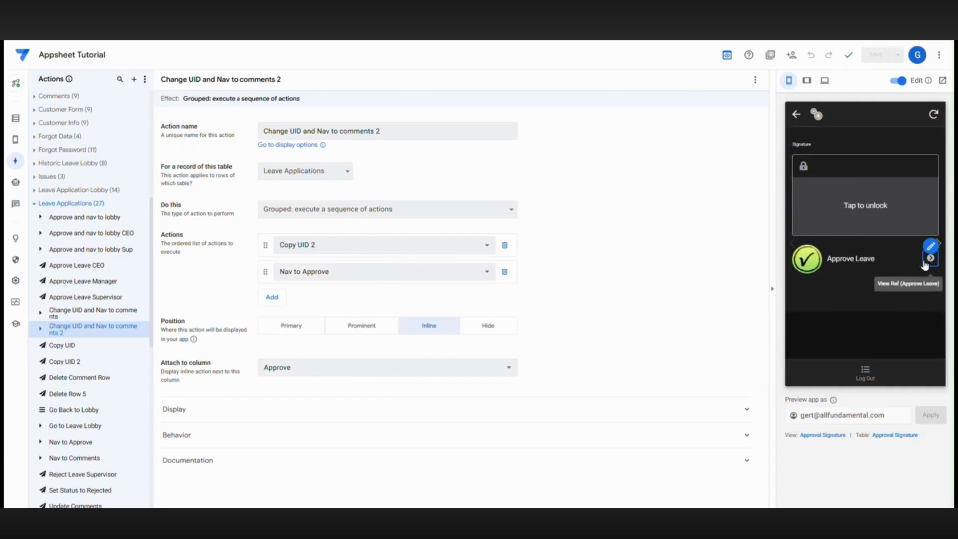
pyautogui.click(797, 118)
# Duplicate the Comment and Back action behind Reject Leave and assign the copy to the Approval Signature table
pyautogui.click(929, 307)
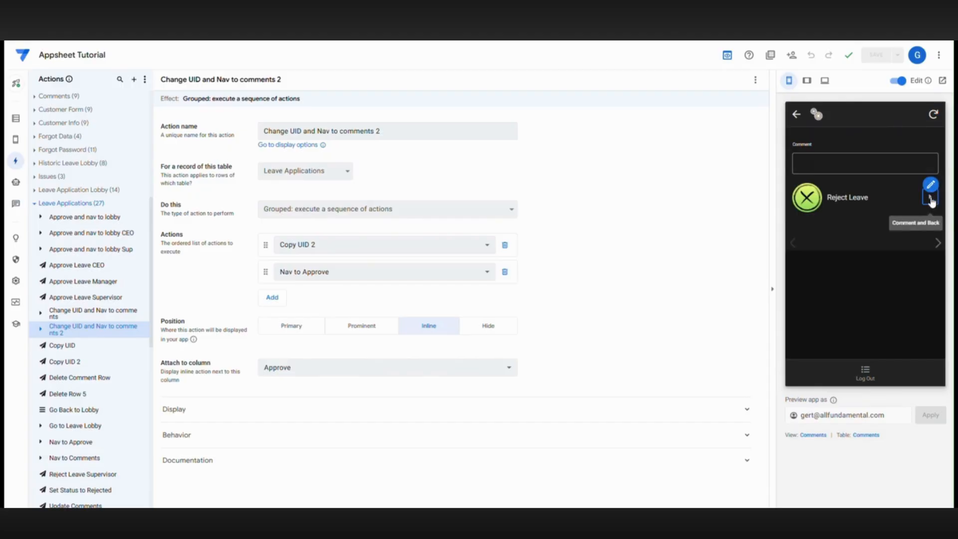
pyautogui.click(931, 184)
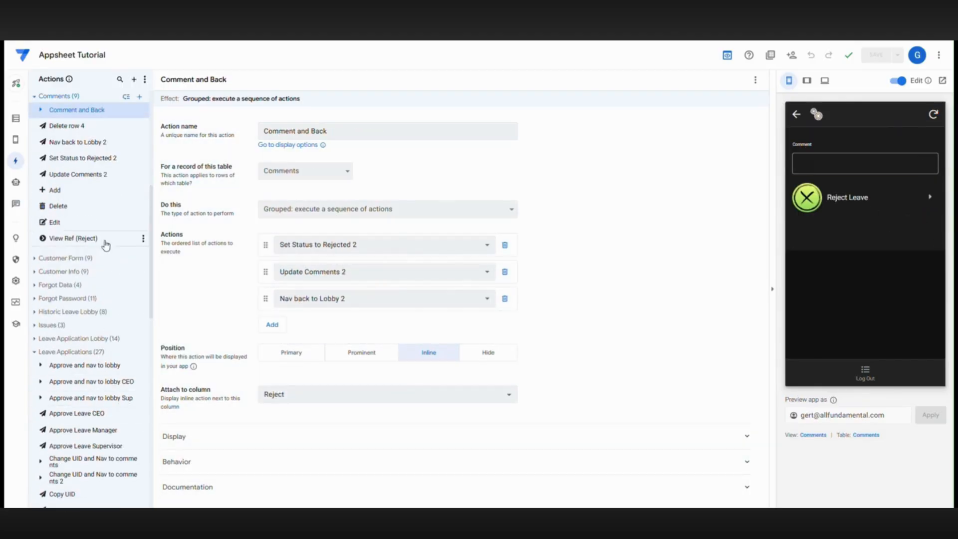
pyautogui.scroll(4, 105, 244)
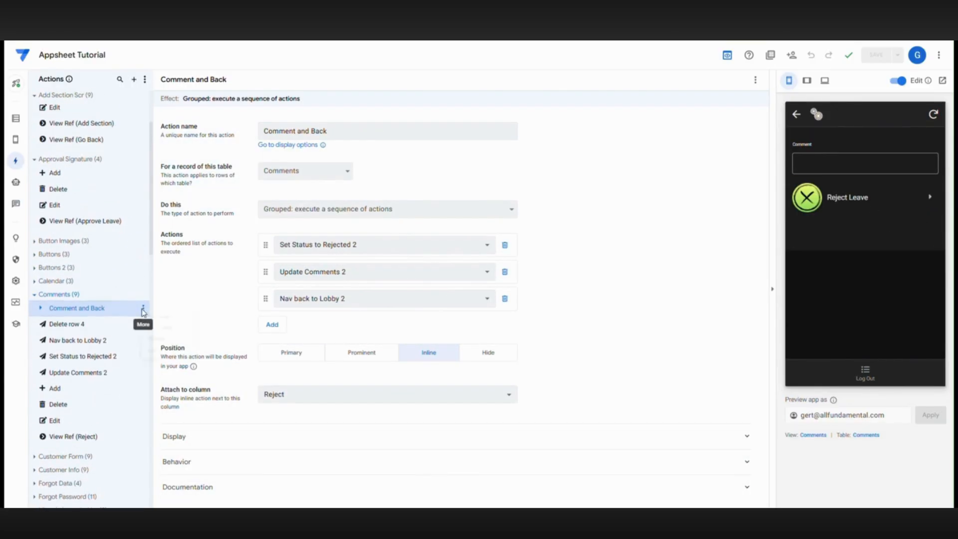
pyautogui.click(144, 312)
pyautogui.click(161, 338)
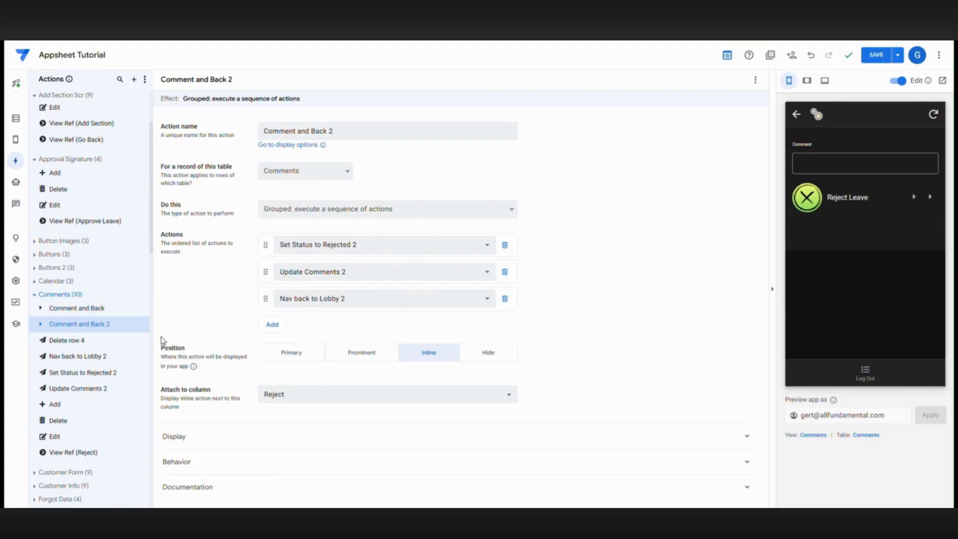
pyautogui.click(335, 175)
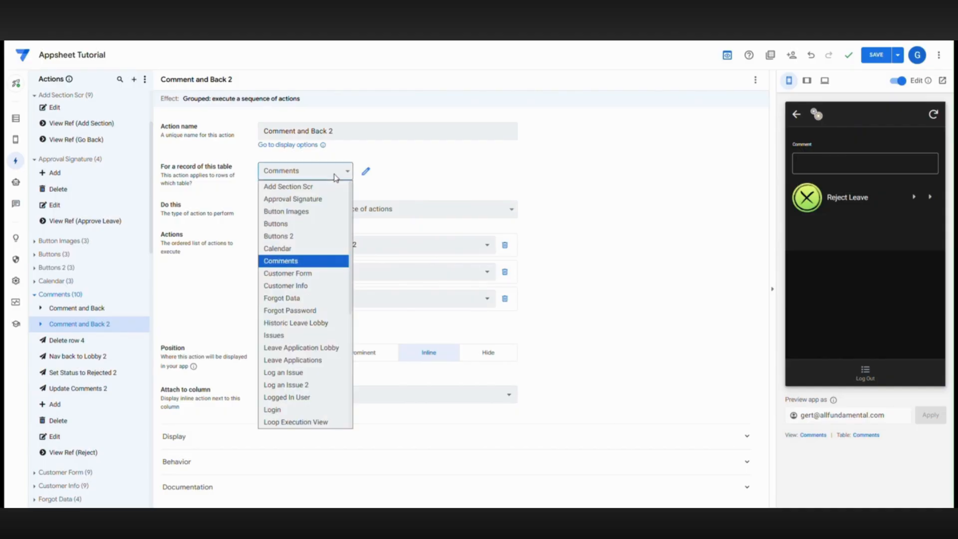
pyautogui.click(305, 200)
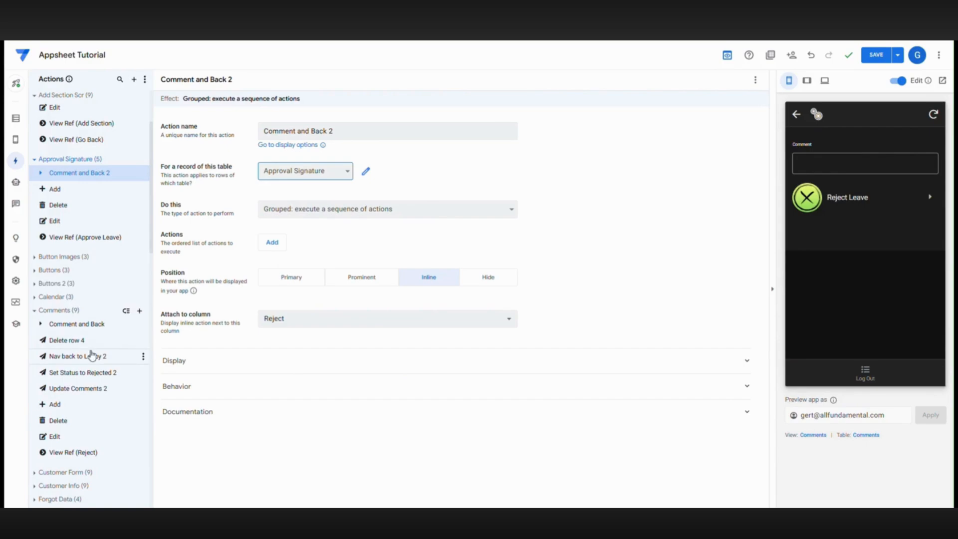
# Duplicate the Set Status to Rejected 2 action of the Comments table and assign the copy to the Approval Signature table
pyautogui.click(80, 325)
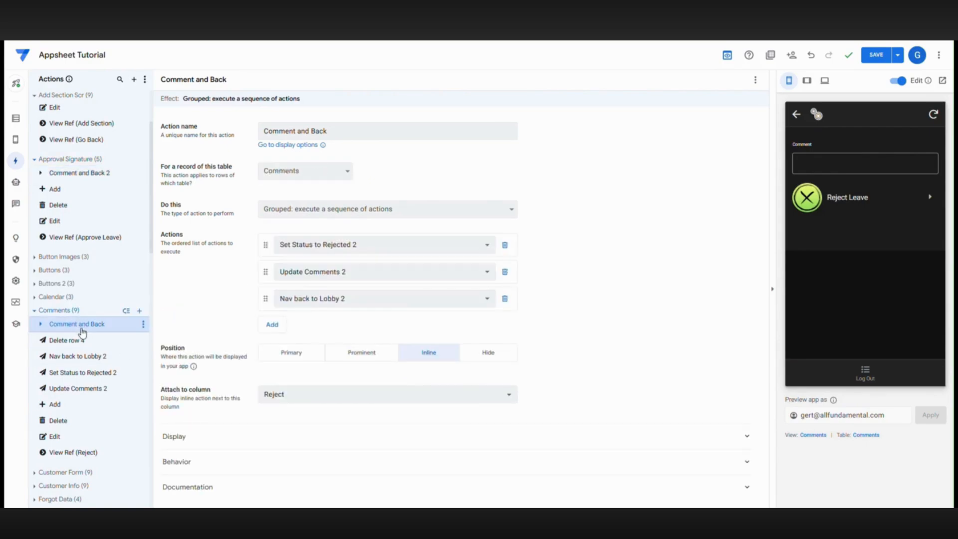
pyautogui.click(143, 372)
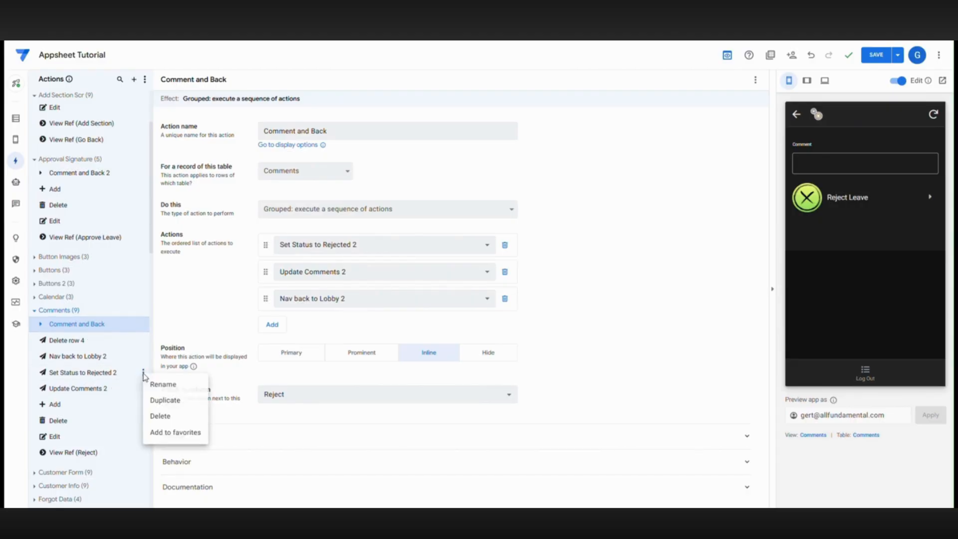
pyautogui.click(164, 400)
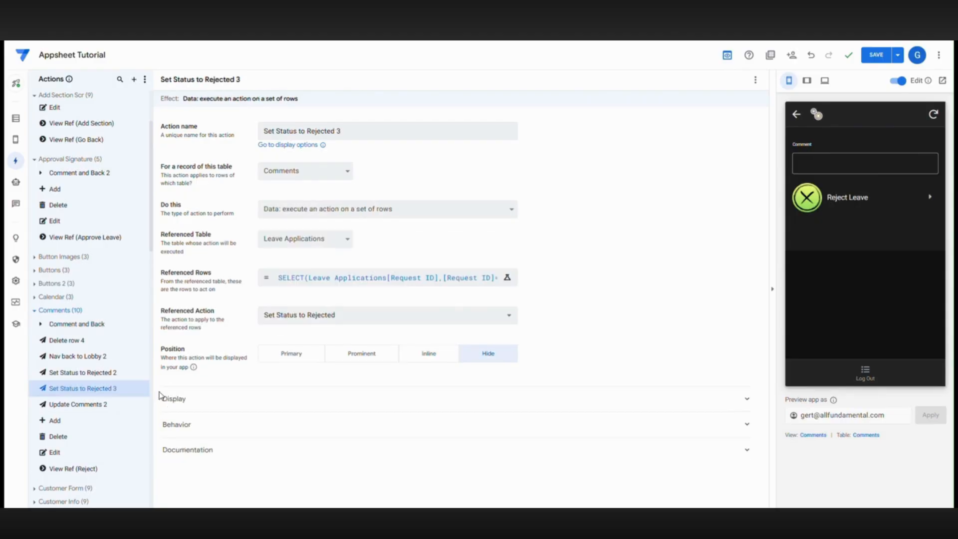
pyautogui.click(294, 176)
pyautogui.click(299, 200)
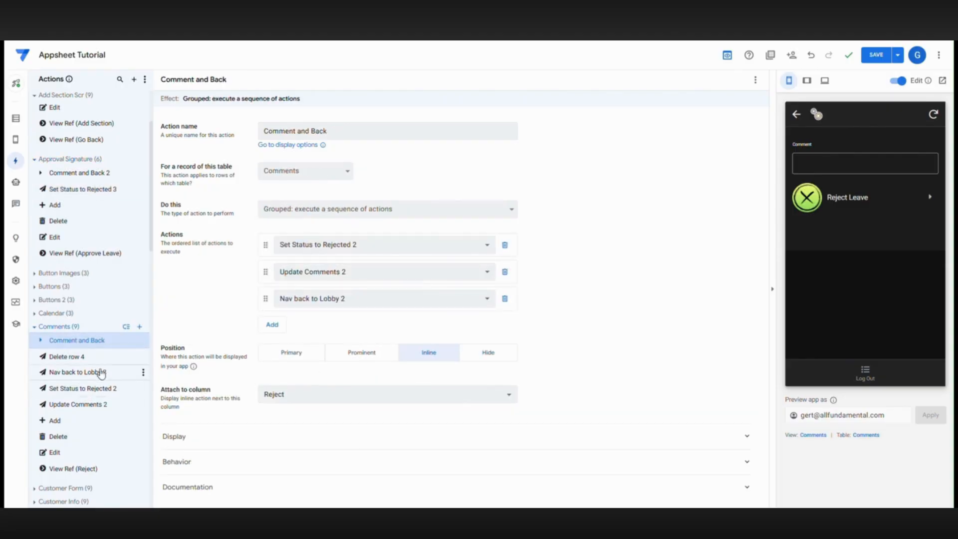
# Duplicate the Update Comments 2 action and assign the copy to the Approval Signature table
pyautogui.click(106, 404)
pyautogui.click(142, 404)
pyautogui.click(199, 431)
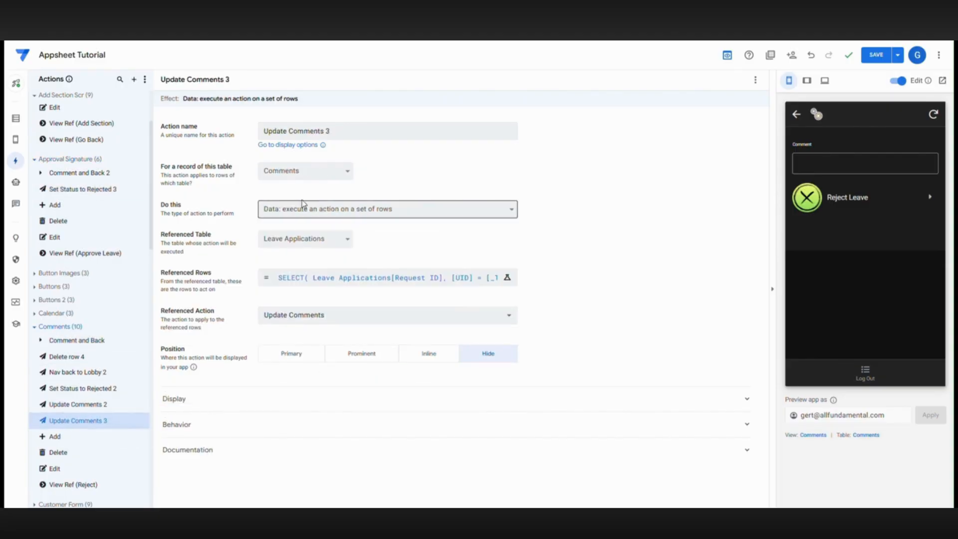
pyautogui.click(306, 171)
pyautogui.click(300, 198)
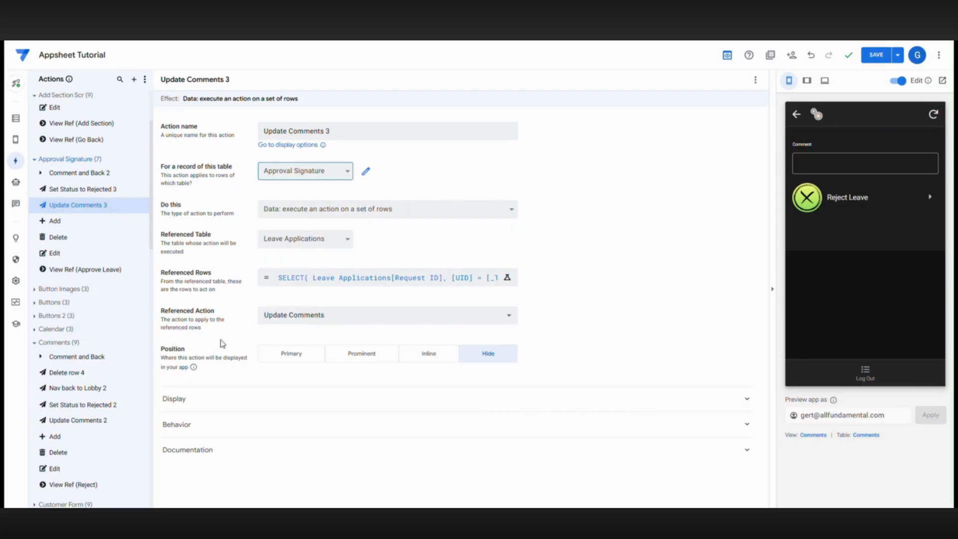
# Duplicate the Nav back to Lobby 2 action used by Comment and Back, and assign the copy to the Approval Signature table
pyautogui.click(77, 356)
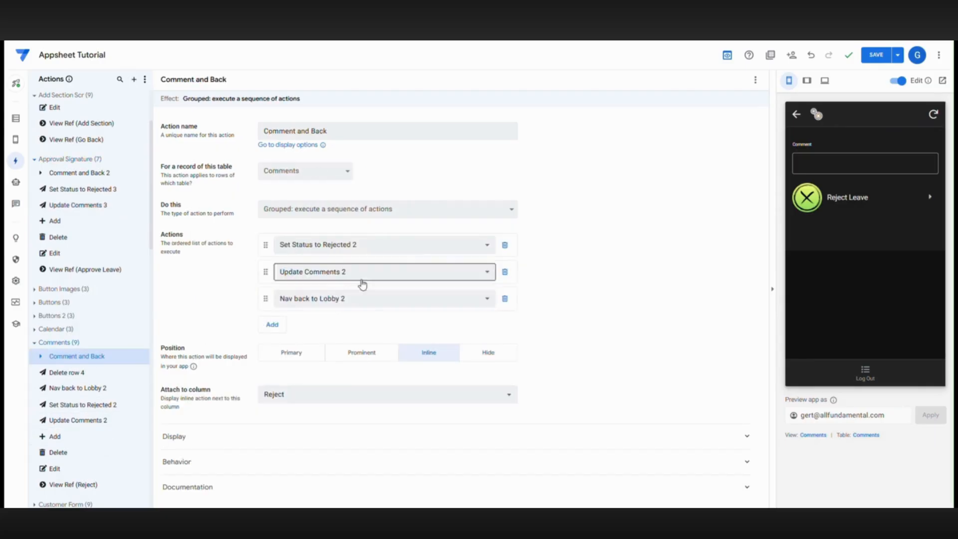
pyautogui.click(103, 388)
pyautogui.click(142, 388)
pyautogui.click(190, 417)
pyautogui.click(294, 175)
pyautogui.click(297, 199)
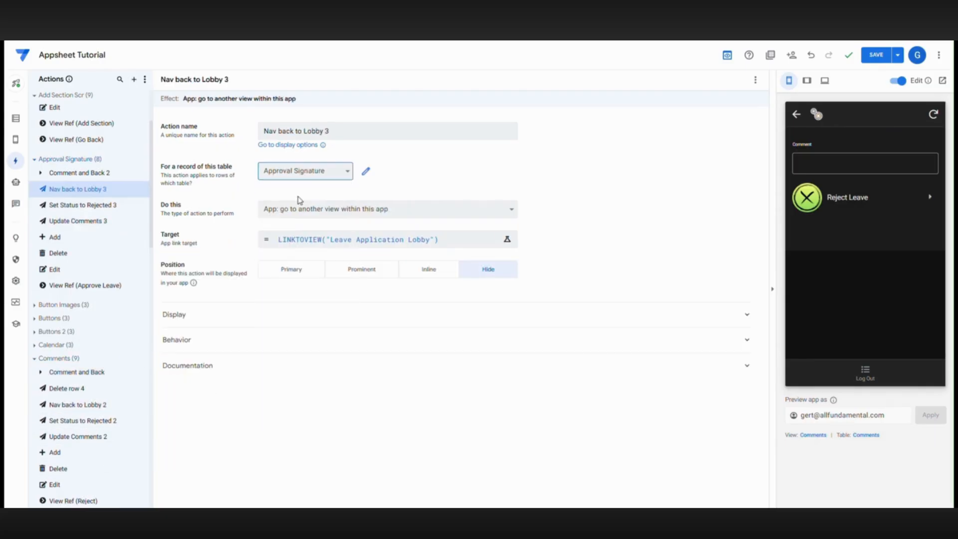
# Check the referenced rows expression of the Set Status to Rejected 3 action in the Approval Signature table
pyautogui.click(97, 208)
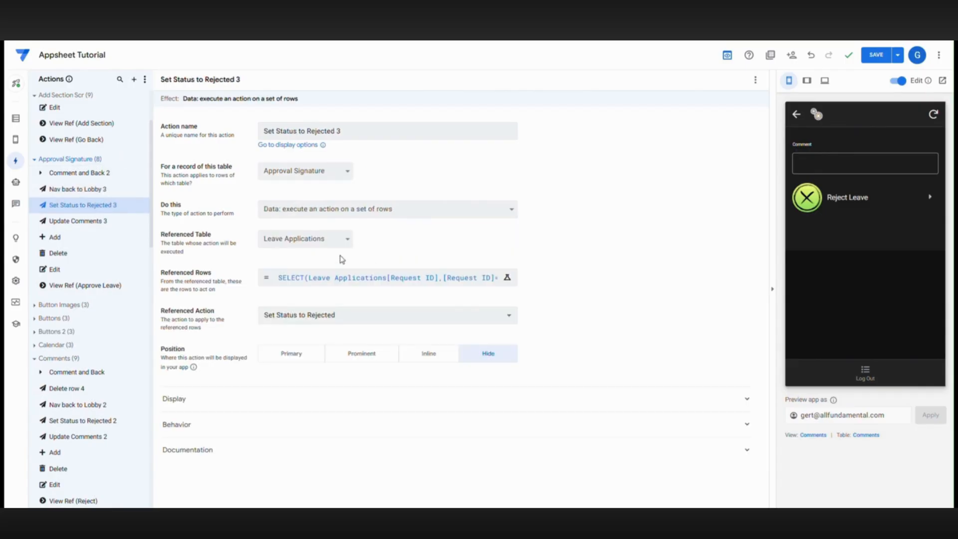
pyautogui.click(385, 278)
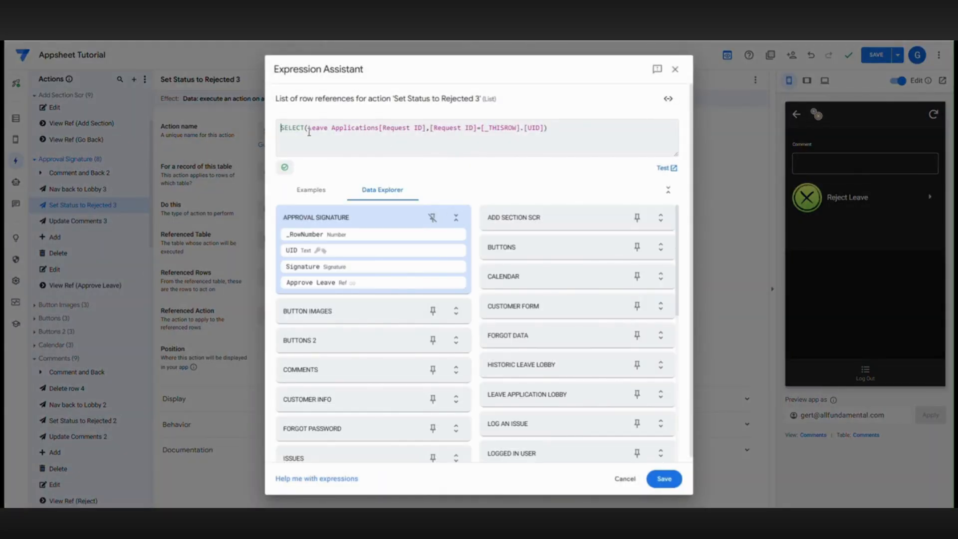
pyautogui.click(625, 480)
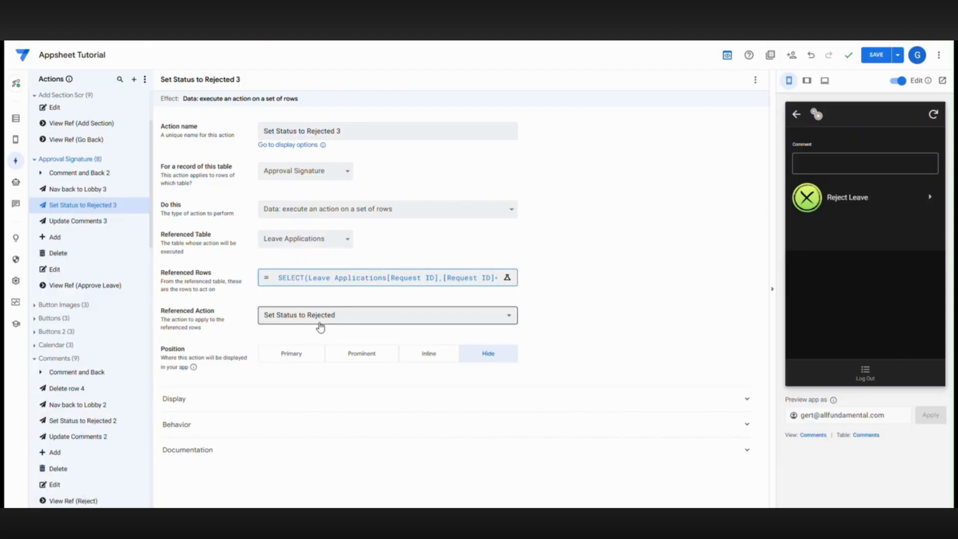
# Duplicate the Set Status to Rejected action of the Leave Applications table
pyautogui.scroll(-5, 103, 353)
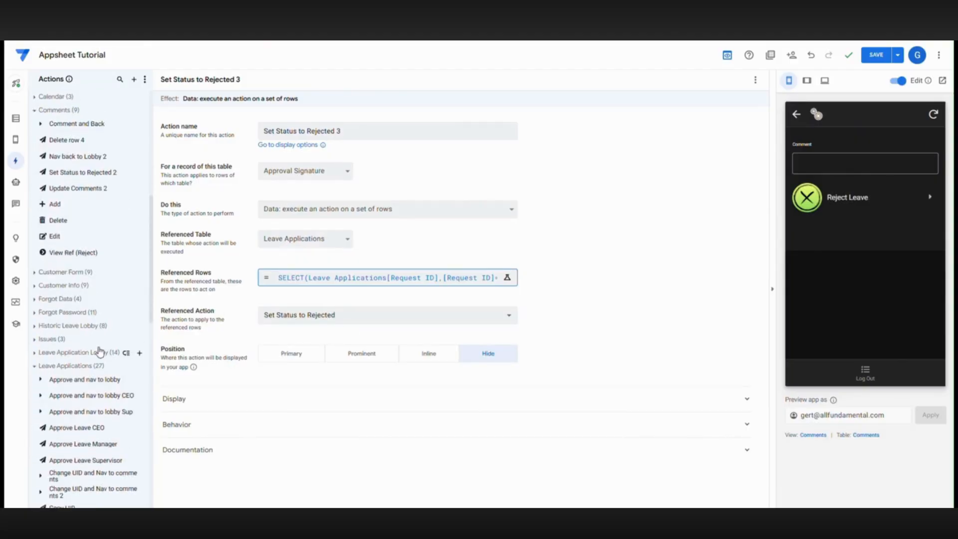
pyautogui.scroll(-3, 90, 271)
pyautogui.click(89, 407)
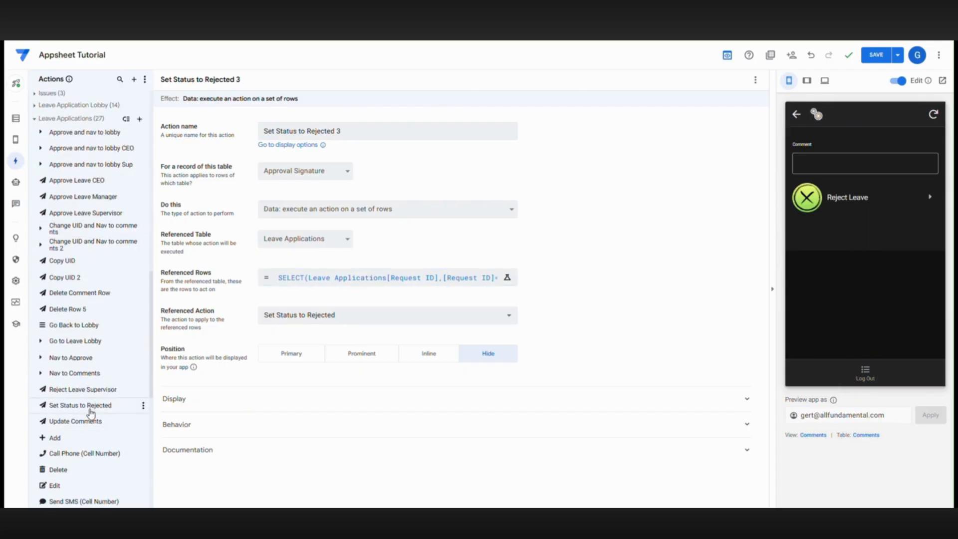
pyautogui.click(143, 406)
pyautogui.click(165, 434)
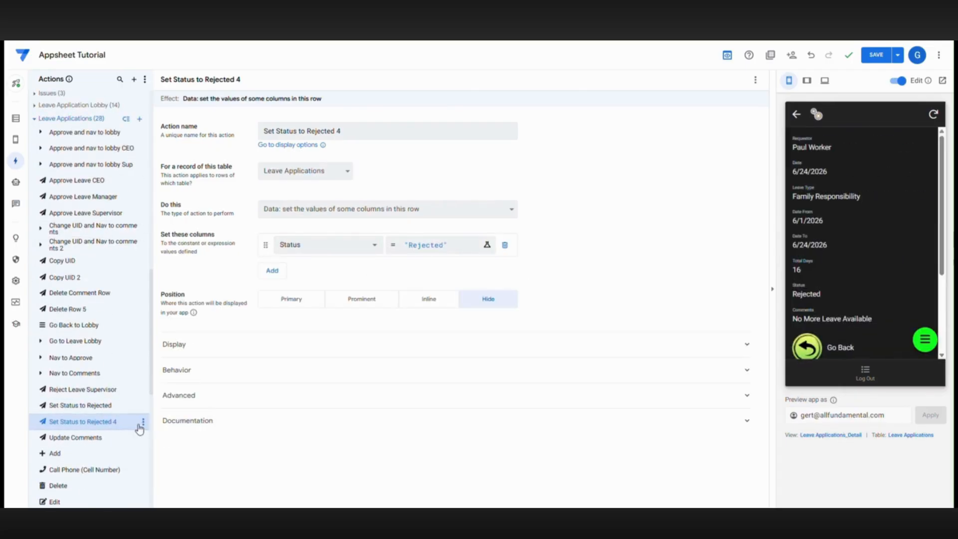
# Set the copied action's Status value to "Supervisor Approved" and rename the action Set Status to Supervisor Approved
pyautogui.click(143, 422)
pyautogui.click(440, 245)
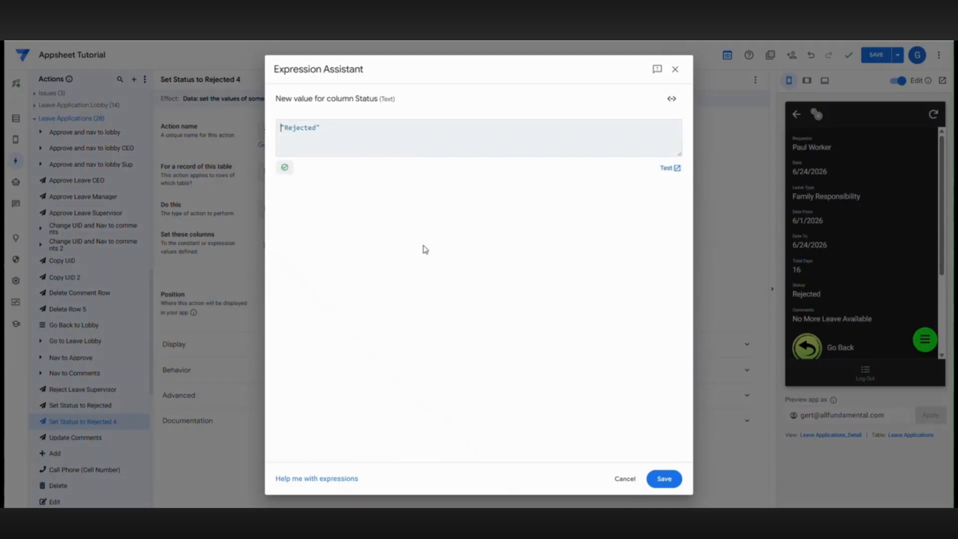
pyautogui.doubleClick(302, 129)
pyautogui.write('Supervisor Approv')
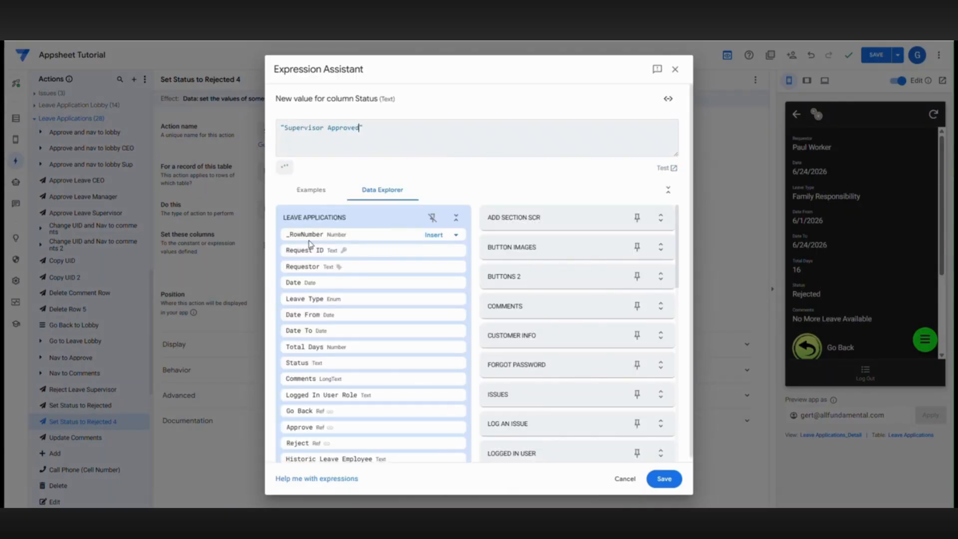
pyautogui.click(664, 479)
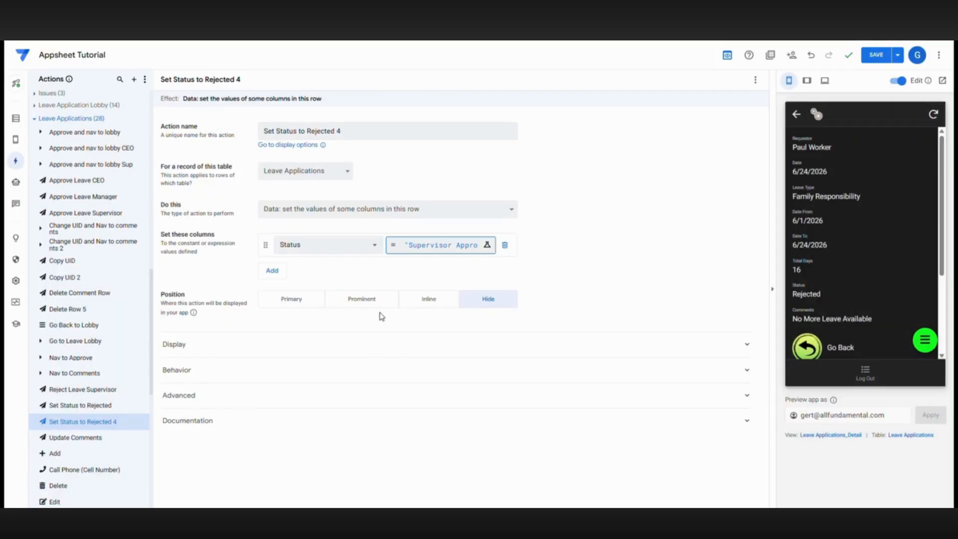
pyautogui.moveTo(342, 131); pyautogui.dragTo(307, 131)
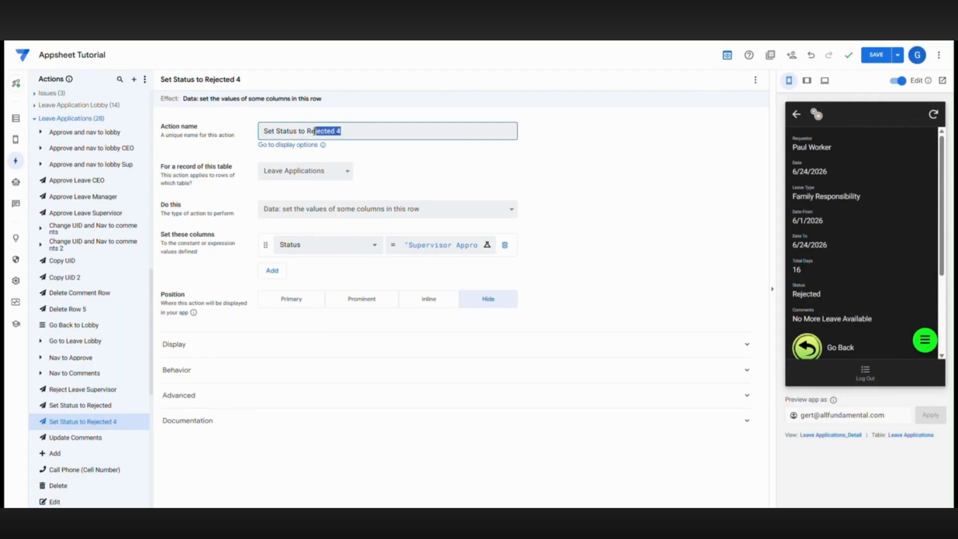
pyautogui.write('Supervisor Approv')
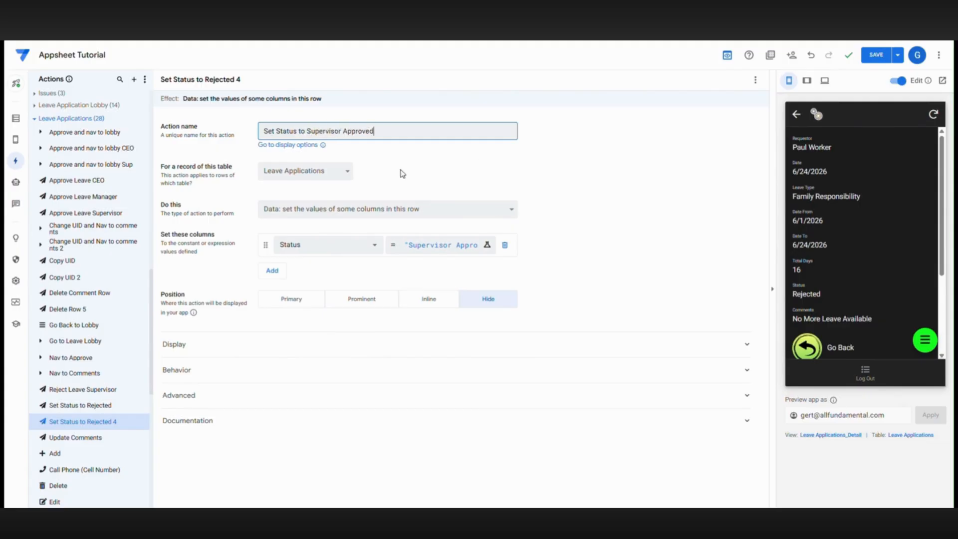
# Rename Set Status to Rejected 2 in Comments as Set Status to Supervisor Approved 2 and set its referenced action to Set Status to Supervisor Approved
pyautogui.scroll(5, 100, 298)
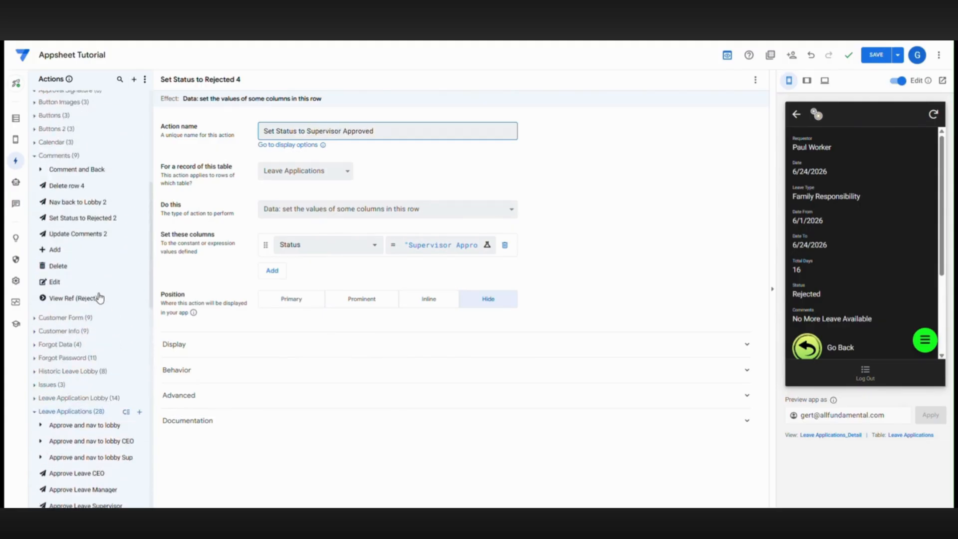
pyautogui.scroll(2, 100, 298)
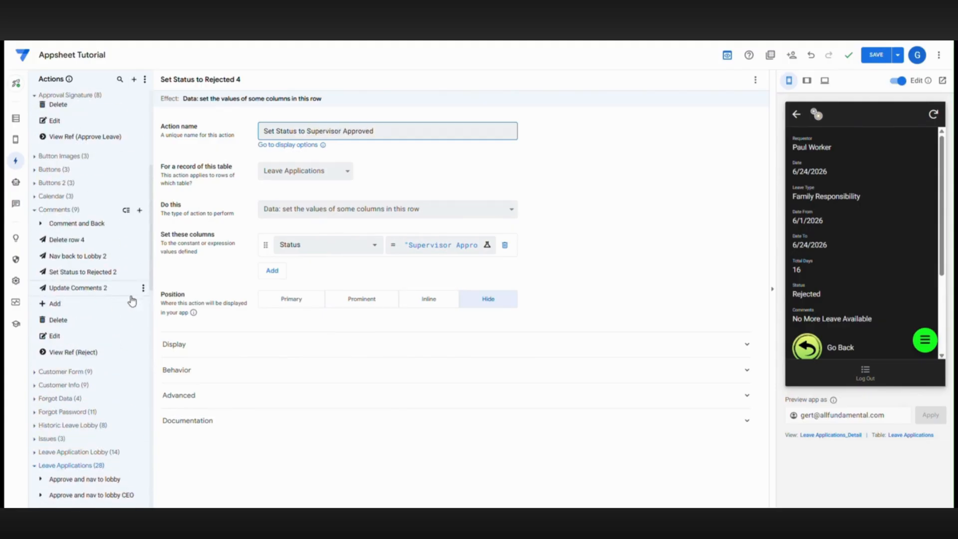
pyautogui.click(97, 274)
pyautogui.moveTo(342, 131); pyautogui.dragTo(308, 130)
pyautogui.write('S')
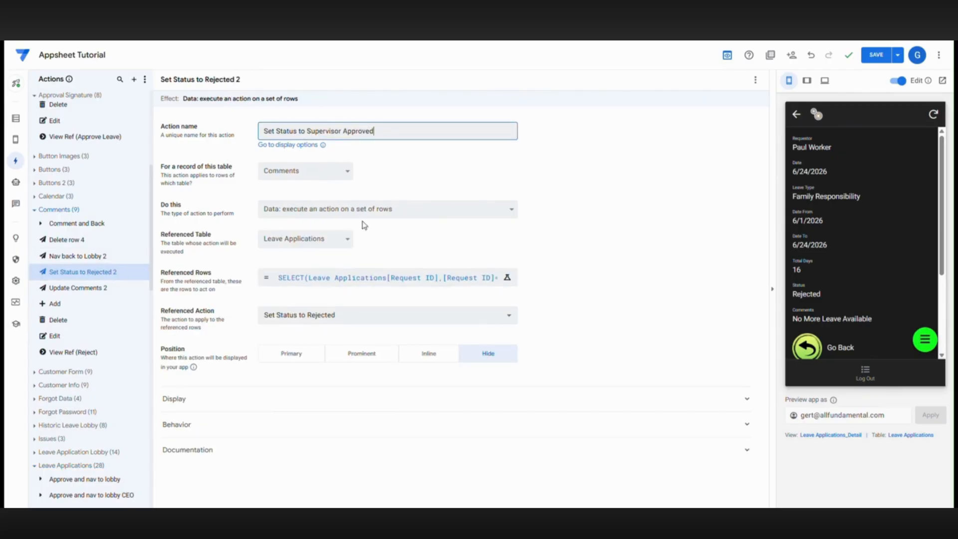
pyautogui.click(364, 315)
pyautogui.scroll(-2, 324, 450)
pyautogui.click(321, 490)
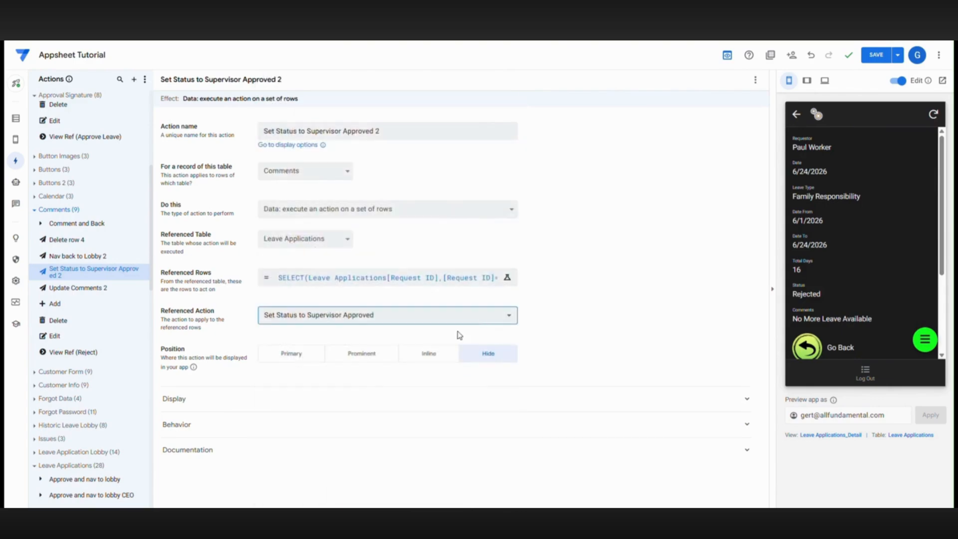
# Rename the Comment and Back action of the Comments table as Sign and Back Sup
pyautogui.click(75, 225)
pyautogui.click(293, 130)
pyautogui.doubleClick(272, 131)
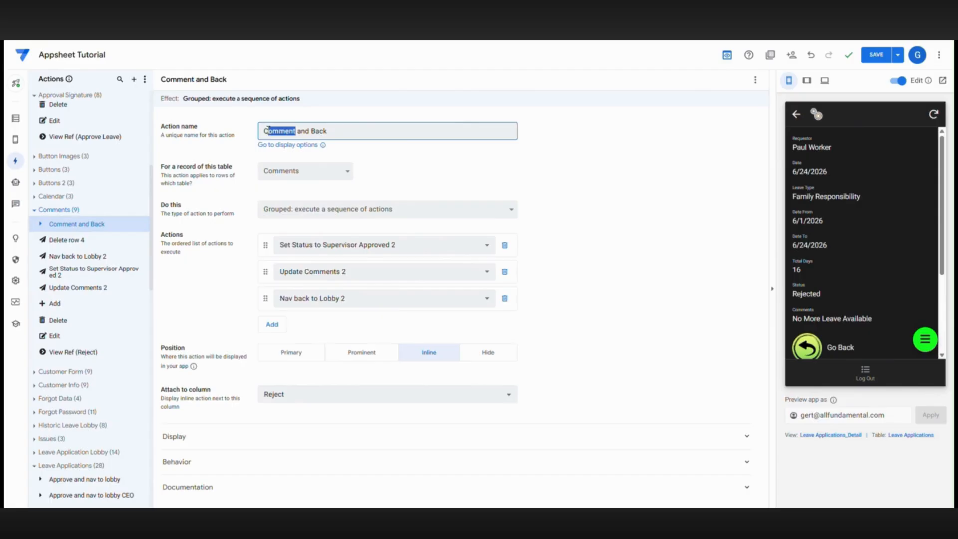
pyautogui.write('Sign')
pyautogui.click(360, 274)
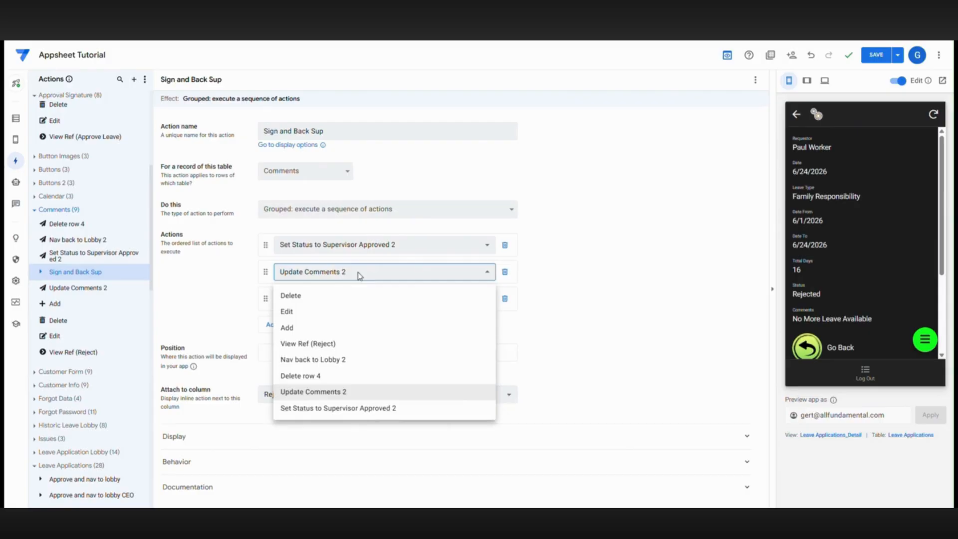
pyautogui.click(326, 276)
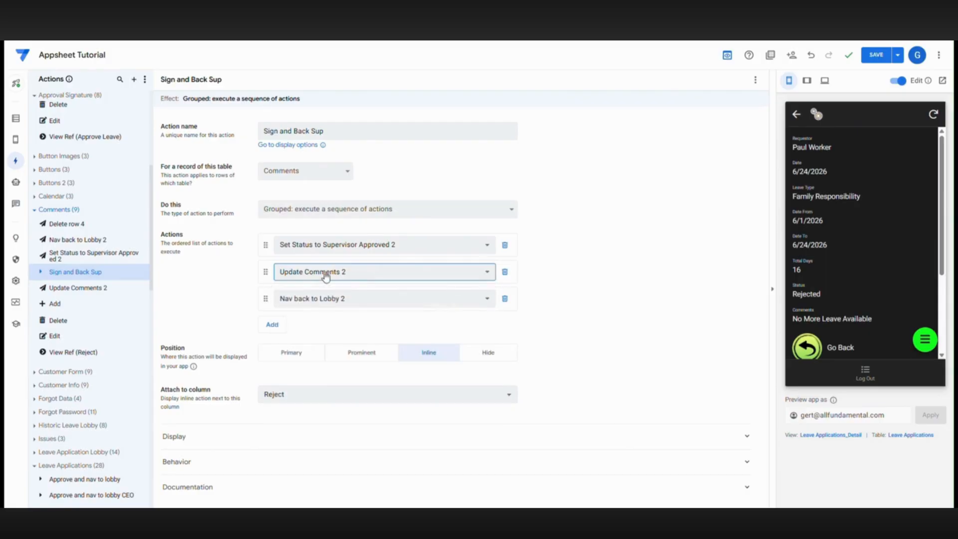
# Review the Update Comments 2 action in Comments and the Update Comments action it references in Leave Applications
pyautogui.click(81, 294)
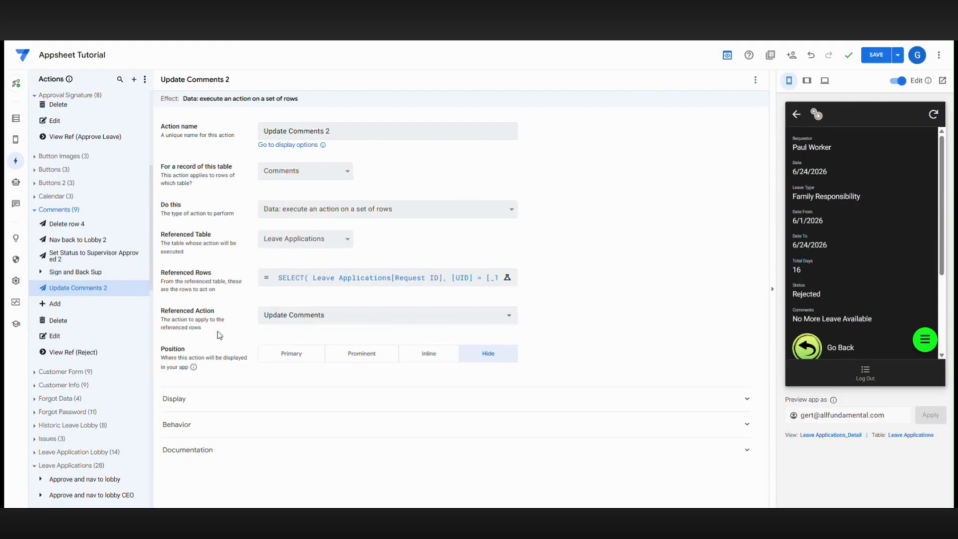
pyautogui.scroll(-6, 93, 329)
pyautogui.scroll(-1, 79, 297)
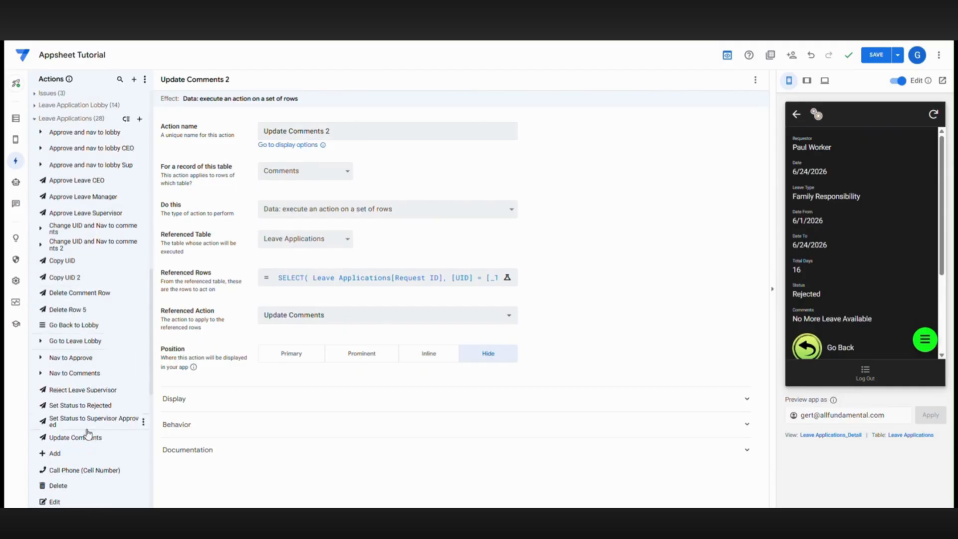
pyautogui.click(75, 438)
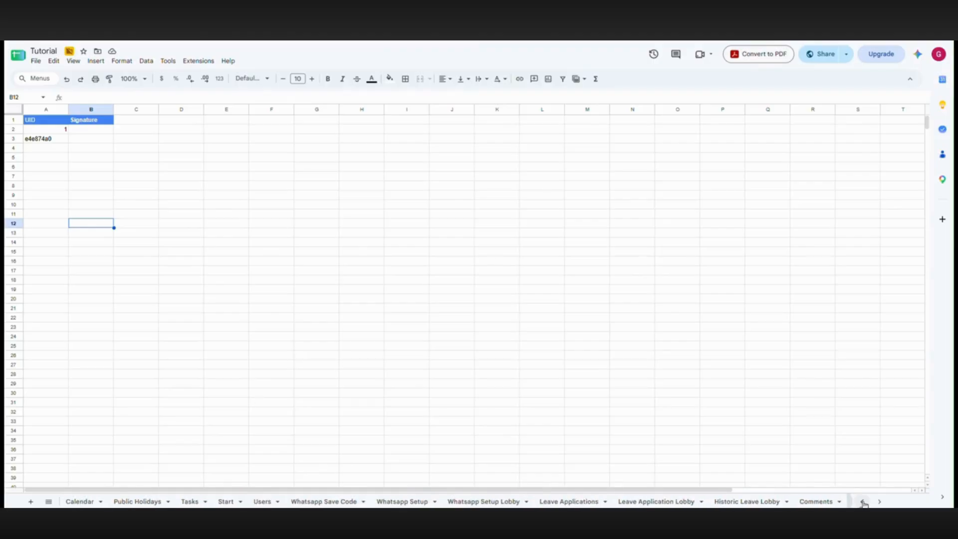
# In the Tutorial Google Sheets file, add the headers Sign Supervisor, Sign Manager and Sign CEO after Comments on the Leave Applications sheet
pyautogui.click(569, 502)
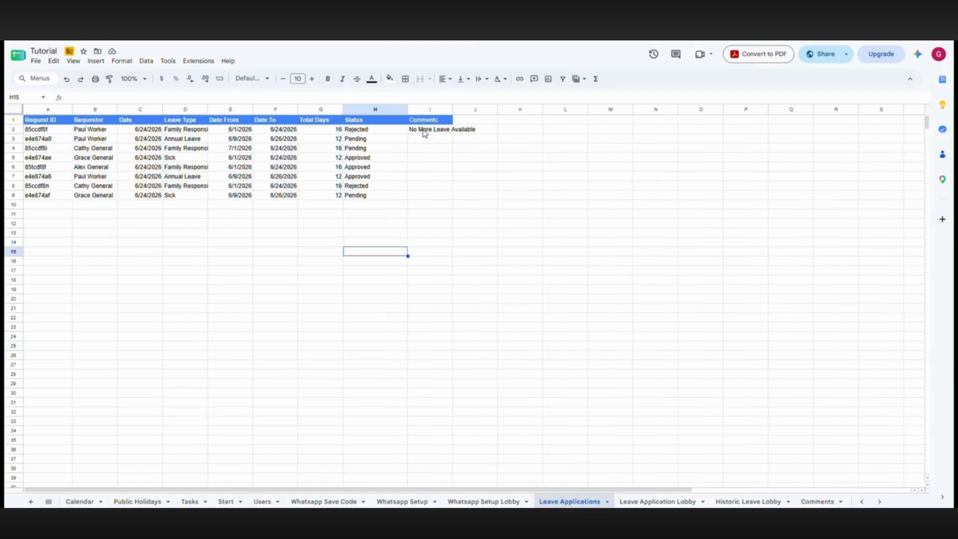
pyautogui.click(475, 120)
pyautogui.write('Sign Supervisor')
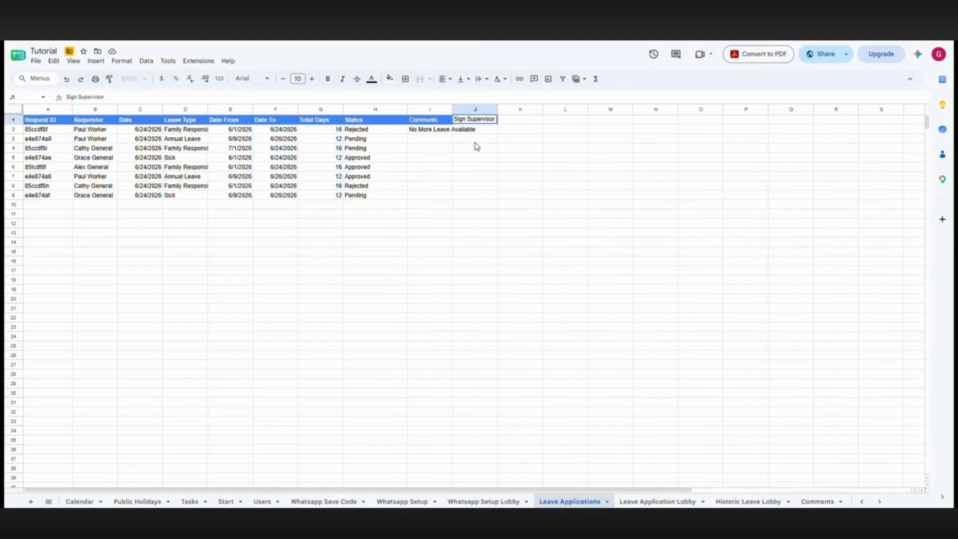
pyautogui.press('Tab')
pyautogui.write('Sign Mana')
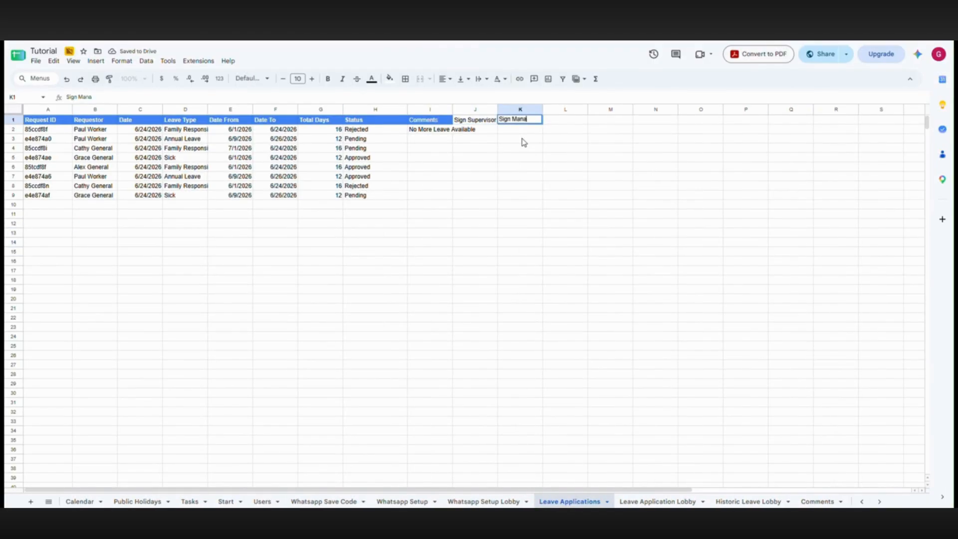
pyautogui.write('ger')
pyautogui.press('Tab')
pyautogui.write('Sign CE')
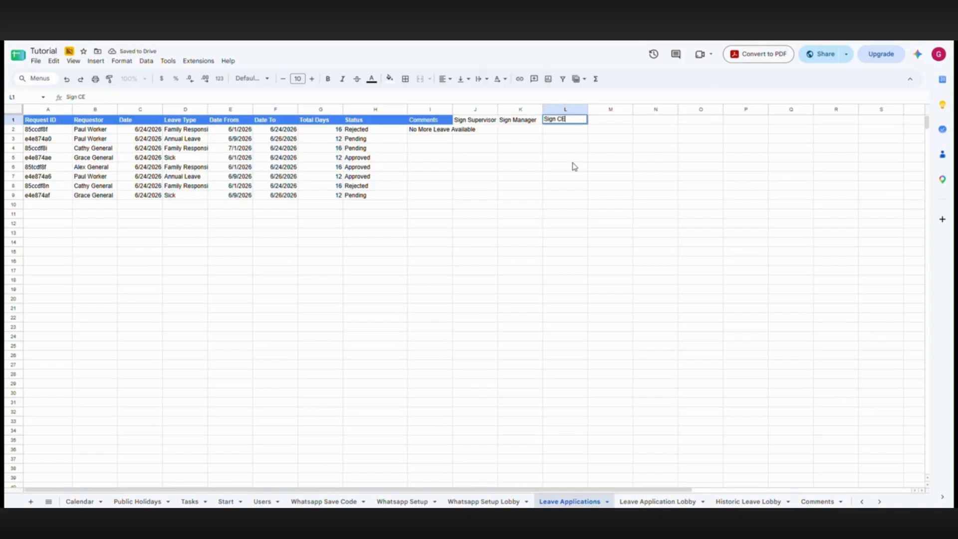
pyautogui.write('O')
pyautogui.click(561, 158)
# Copy the Comments header's formatting onto the three new signature headers in J1:L1
pyautogui.rightClick(432, 119)
pyautogui.click(463, 145)
pyautogui.moveTo(476, 120); pyautogui.dragTo(559, 120)
pyautogui.rightClick(558, 120)
pyautogui.click(729, 190)
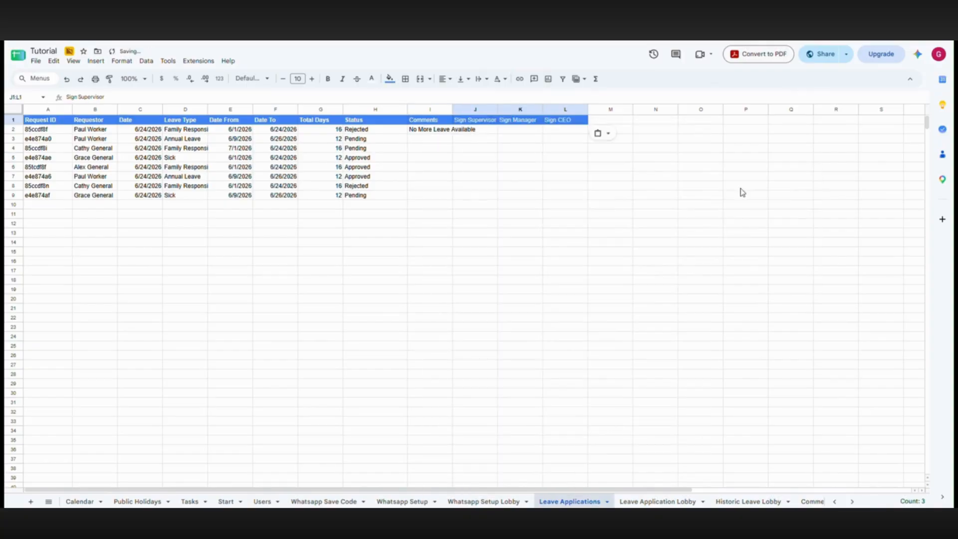
pyautogui.click(610, 166)
pyautogui.click(519, 205)
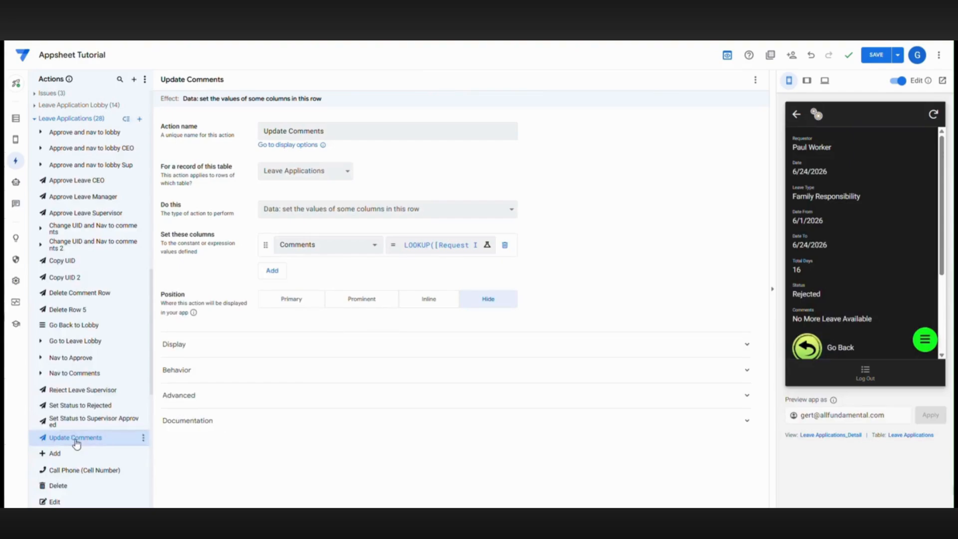
# Regenerate the column structure of the Leave Applications table to bring in the new signature columns
pyautogui.click(15, 118)
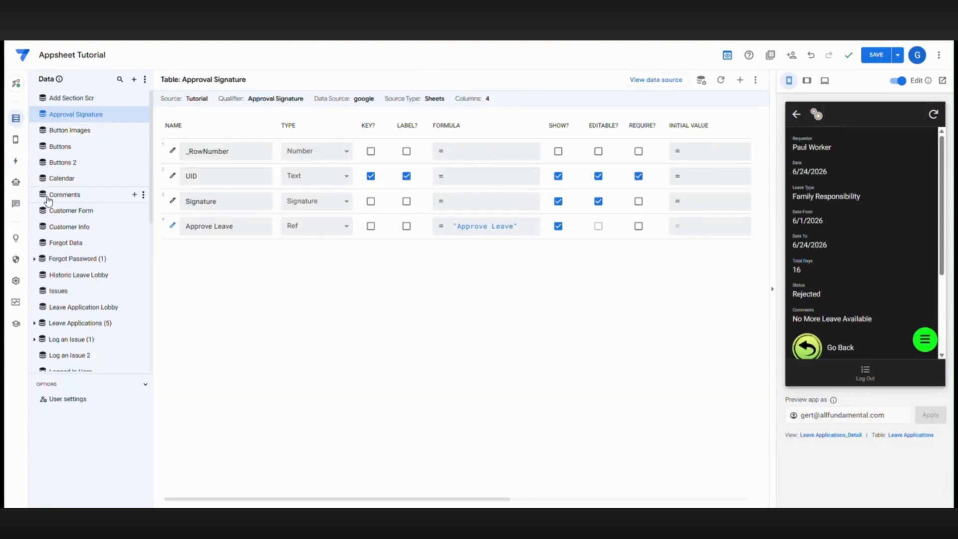
pyautogui.click(79, 324)
pyautogui.click(701, 80)
pyautogui.click(594, 127)
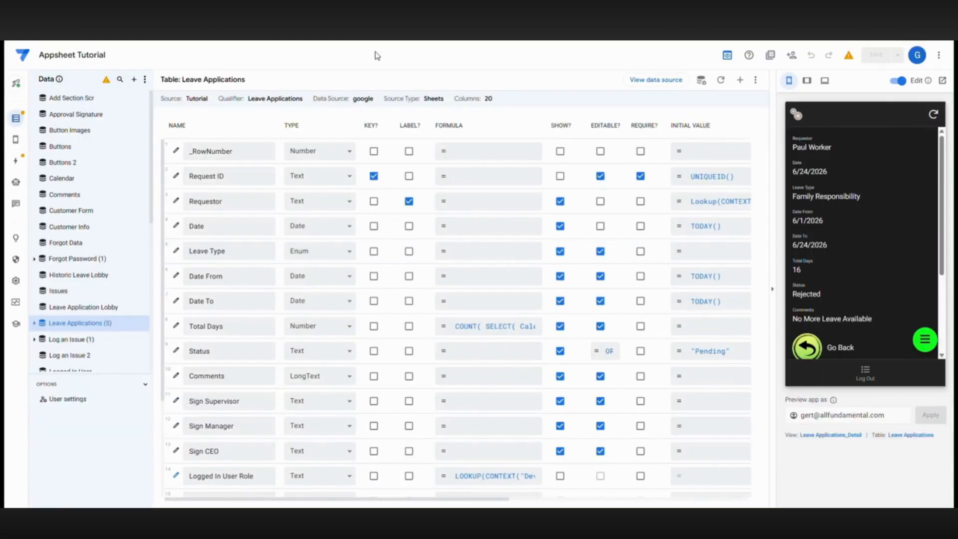
# Duplicate the Update Comments action of Leave Applications and name the copy Update Sup Signature
pyautogui.click(15, 160)
pyautogui.scroll(-13, 83, 400)
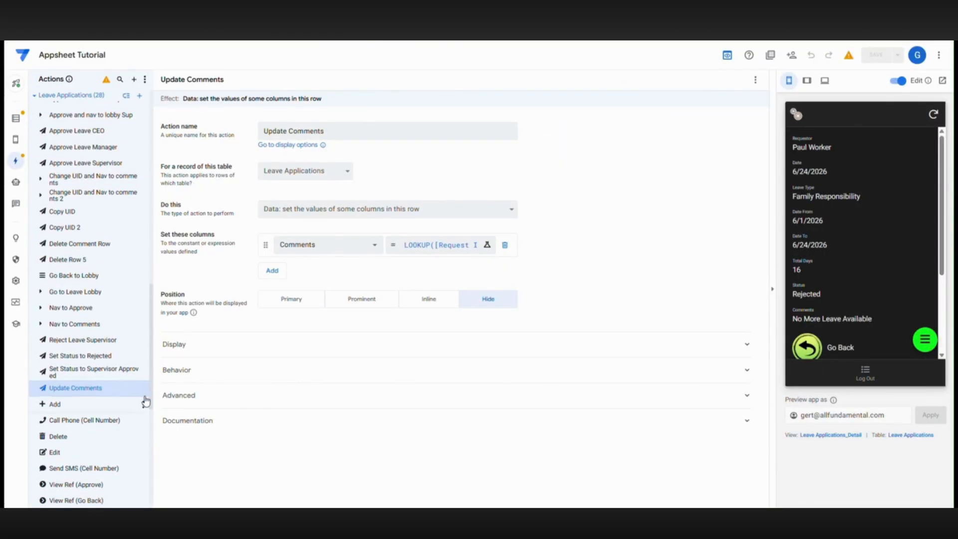
pyautogui.click(143, 388)
pyautogui.click(167, 416)
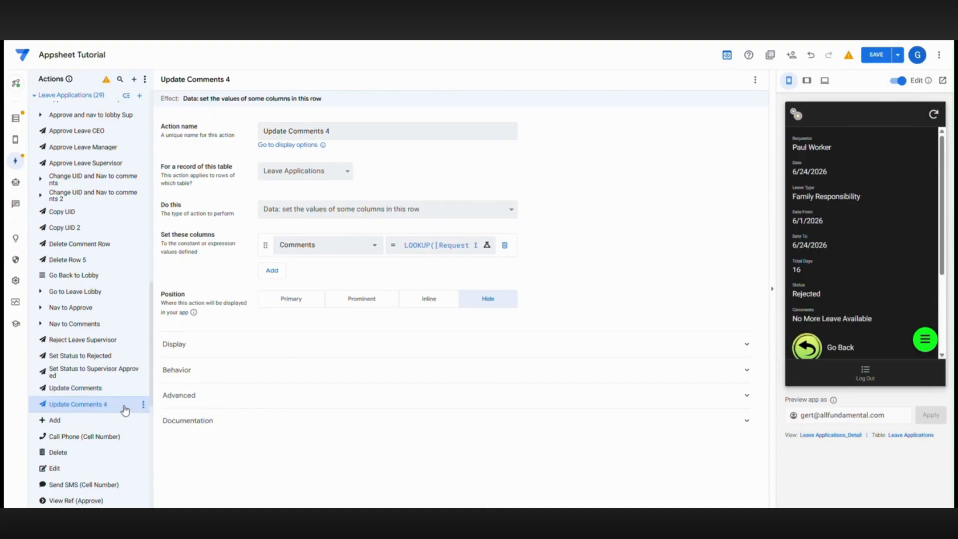
pyautogui.moveTo(334, 131); pyautogui.dragTo(288, 131)
pyautogui.write('Sup')
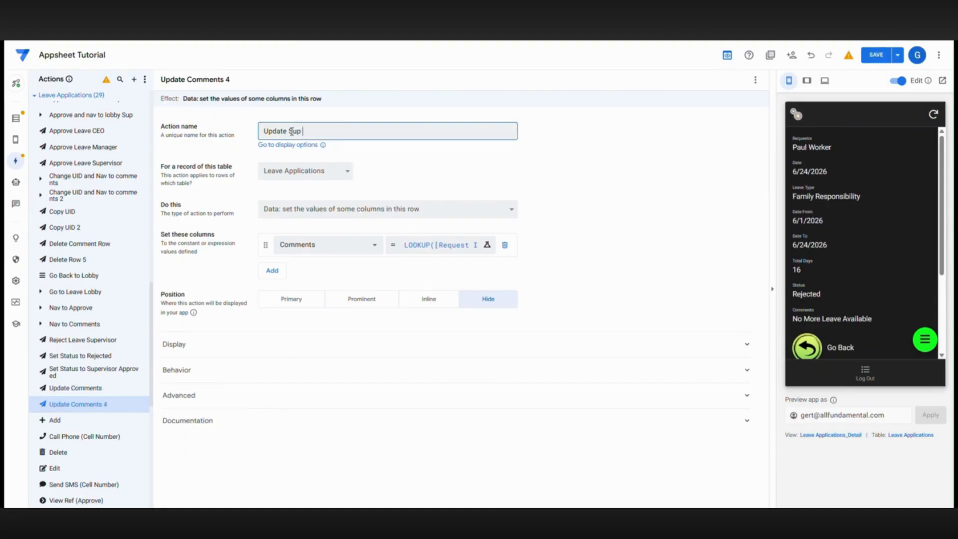
pyautogui.write(' Signature')
# Make Update Sup Signature set the Sign Supervisor column to LOOKUP([Request ID],"Approval Signature","UID","Signature")
pyautogui.click(327, 244)
pyautogui.click(319, 364)
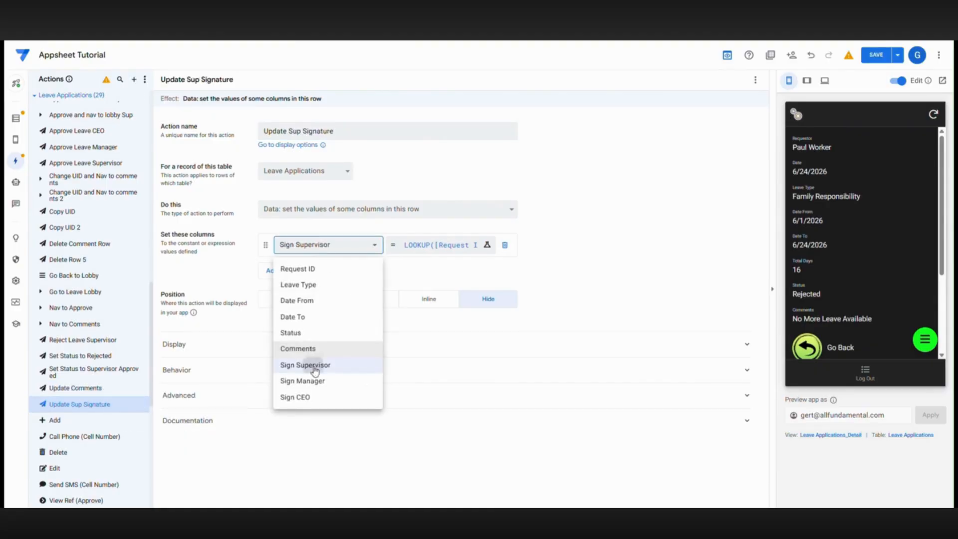
pyautogui.click(441, 247)
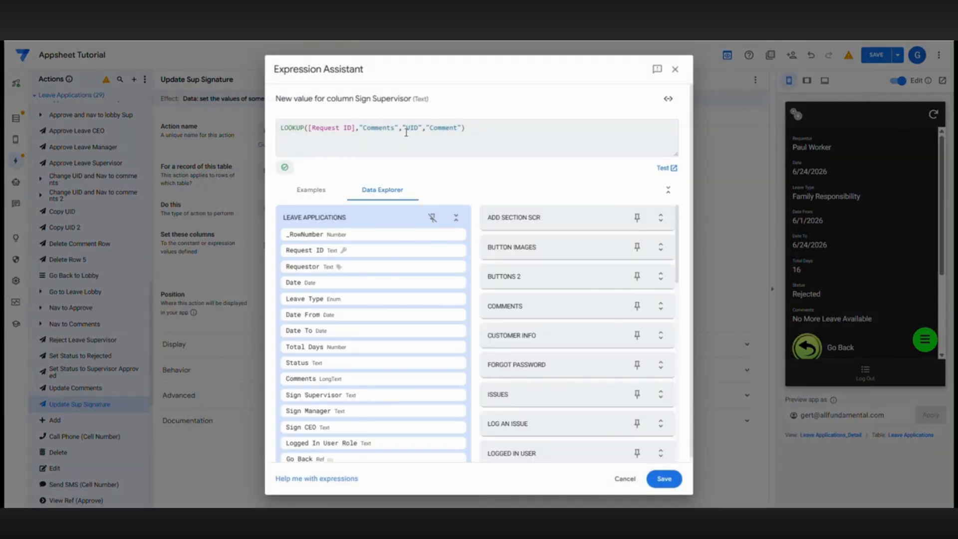
pyautogui.moveTo(395, 129); pyautogui.dragTo(365, 133)
pyautogui.write('A')
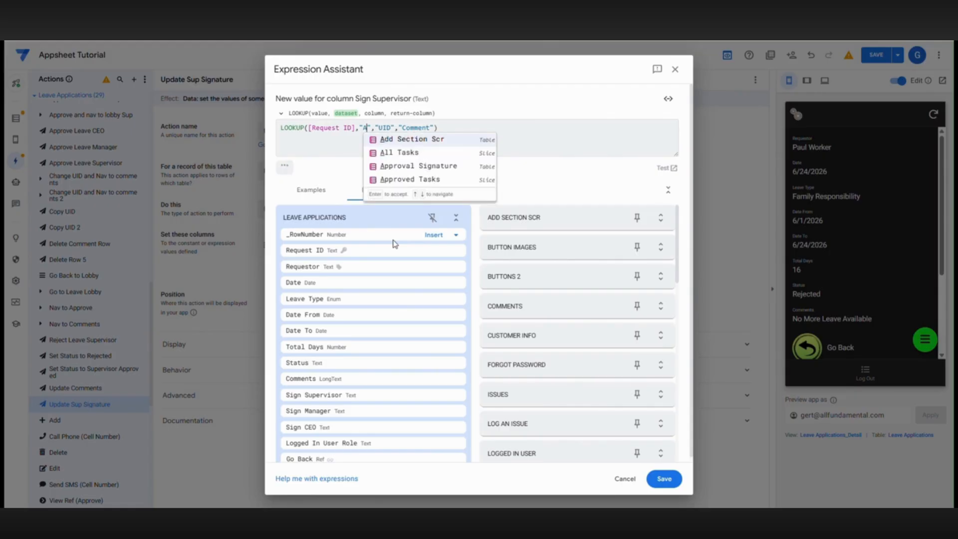
pyautogui.click(410, 166)
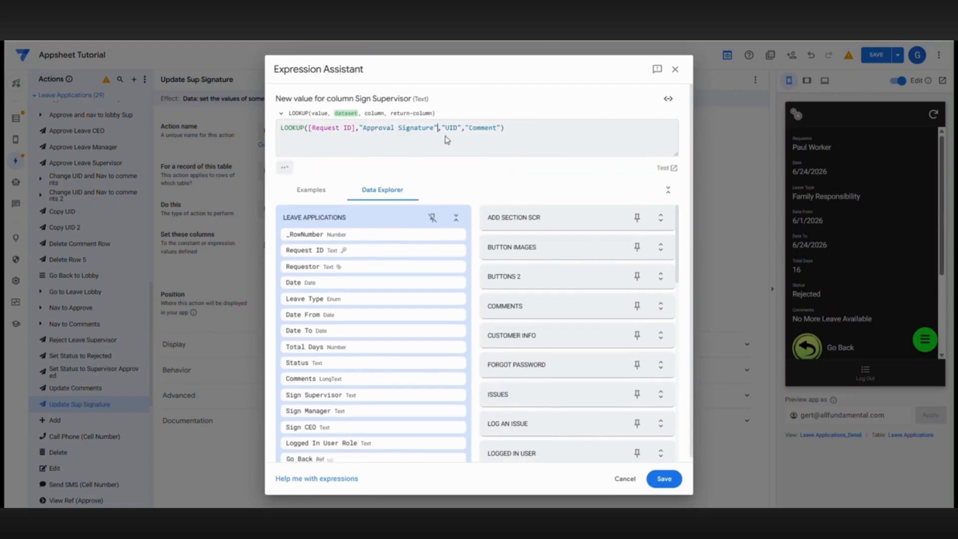
pyautogui.moveTo(489, 128); pyautogui.dragTo(469, 128)
pyautogui.write('Si')
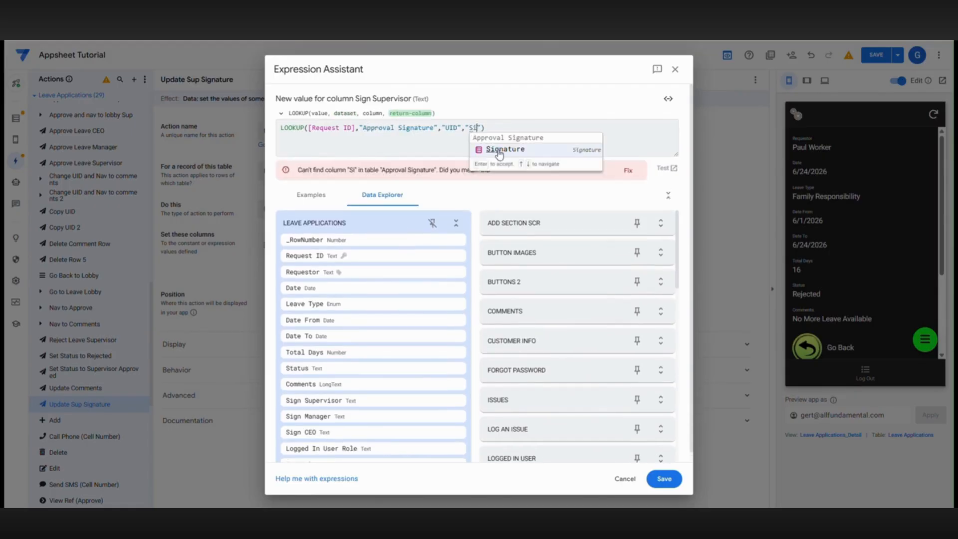
pyautogui.click(498, 151)
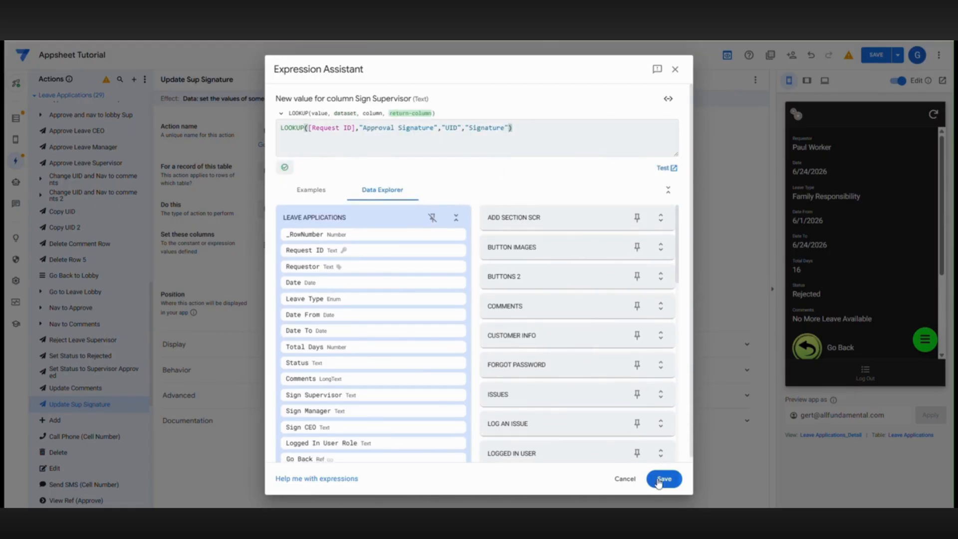
pyautogui.click(664, 479)
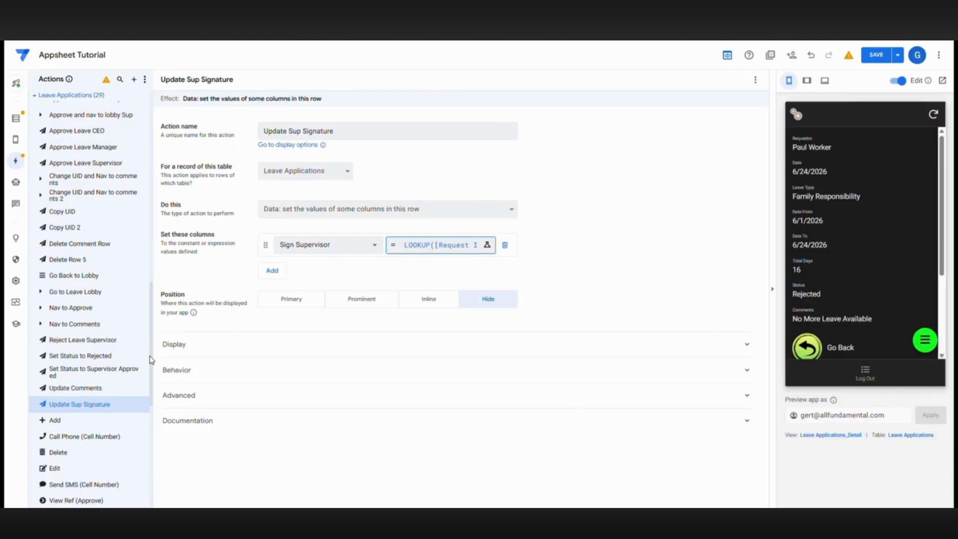
pyautogui.scroll(10, 113, 353)
pyautogui.click(88, 289)
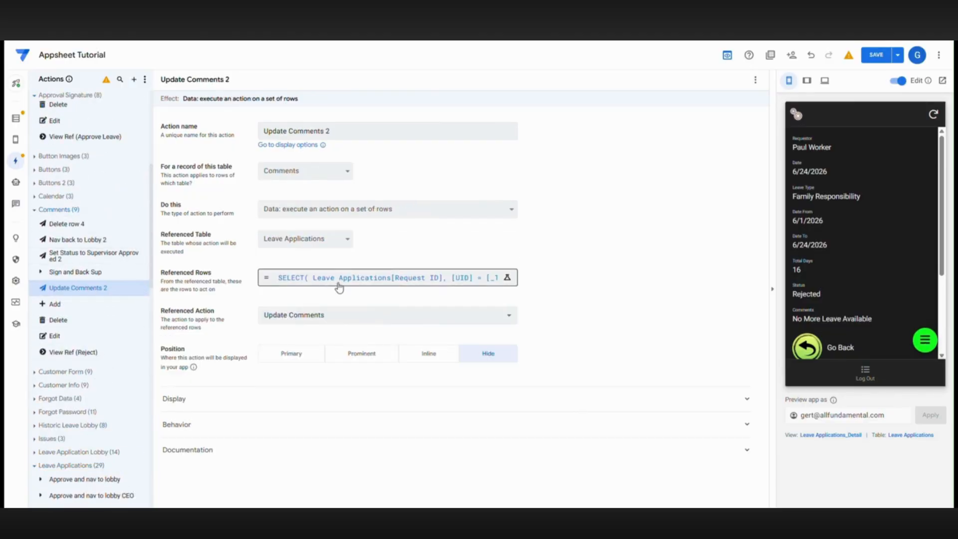
pyautogui.moveTo(331, 130); pyautogui.dragTo(288, 131)
pyautogui.write('Signature')
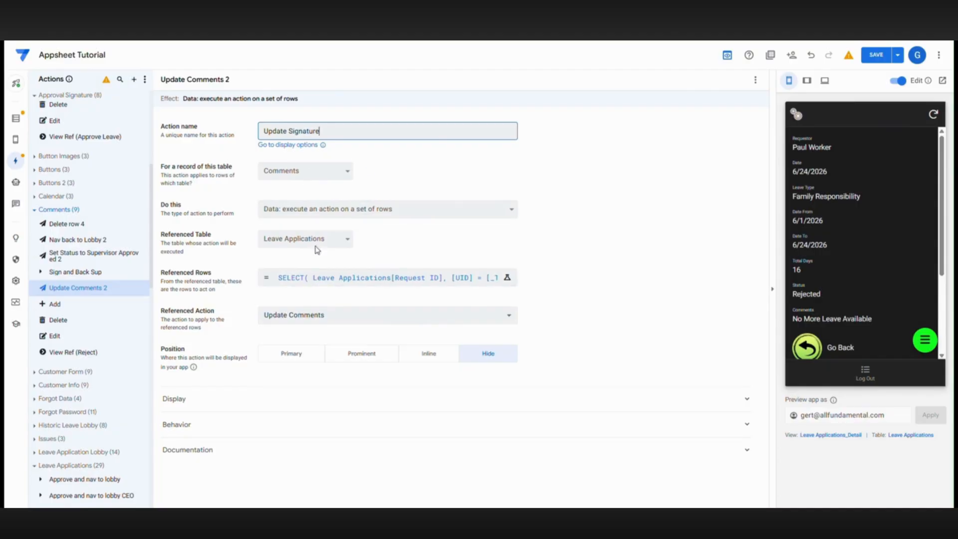
pyautogui.click(303, 172)
pyautogui.click(303, 175)
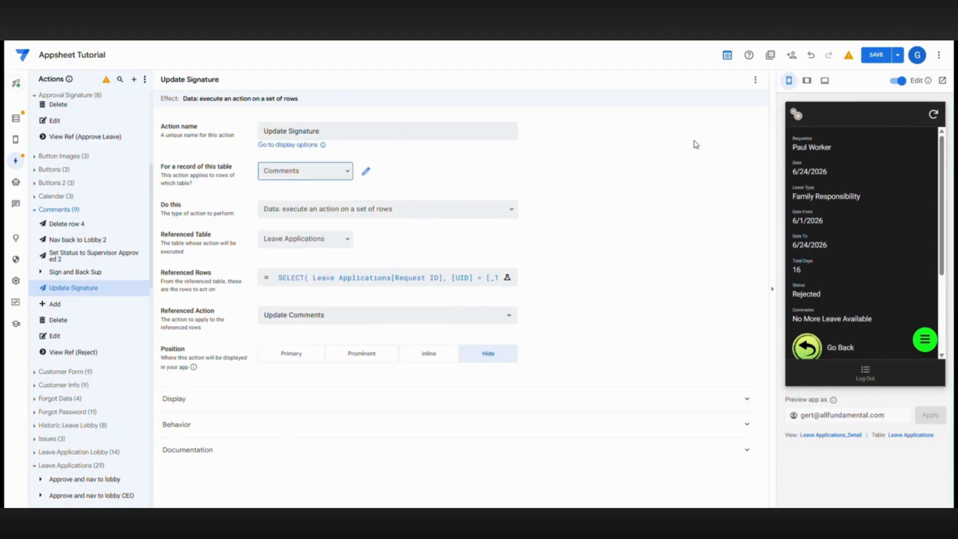
pyautogui.click(811, 55)
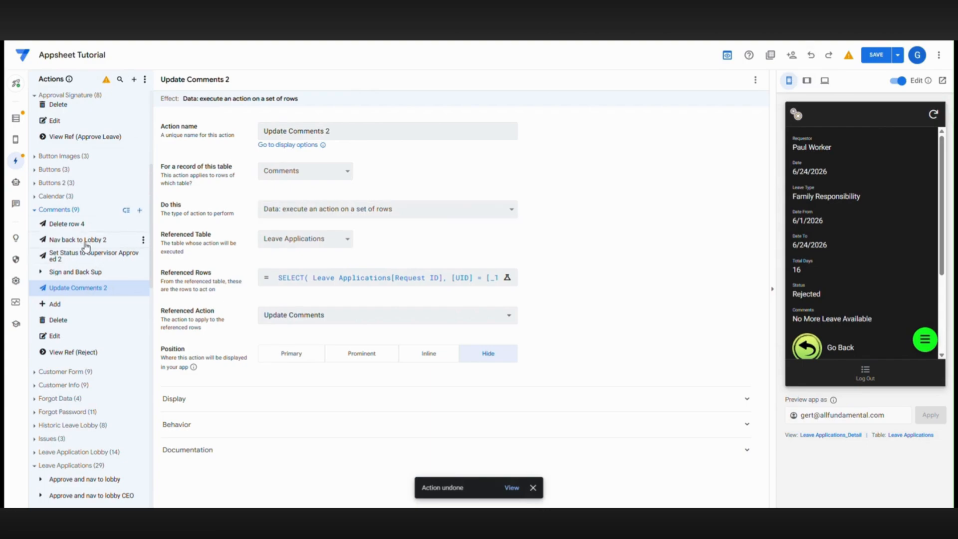
# Rename the Update Comments 3 action of Approval Signature as Update Signature Sup and make it reference Update Sup Signature
pyautogui.scroll(3, 100, 210)
pyautogui.click(86, 221)
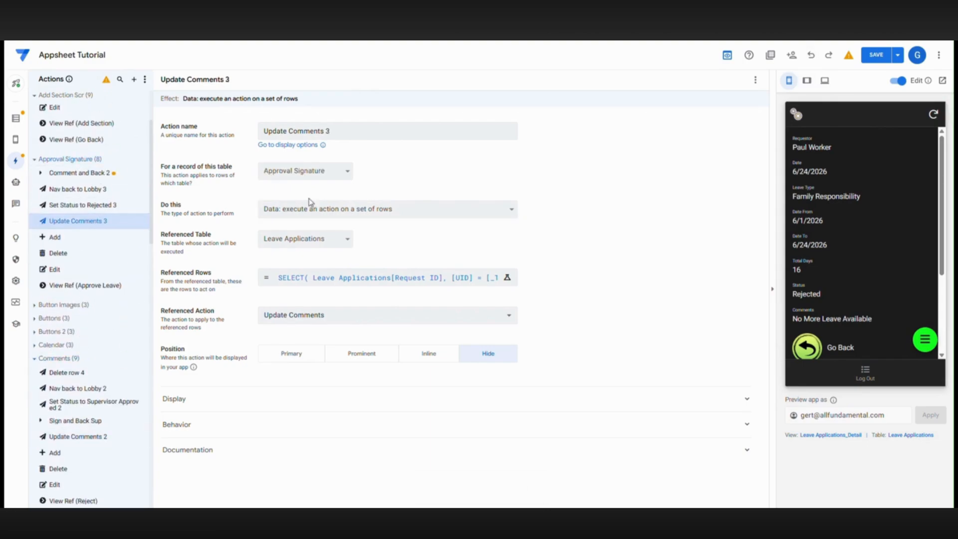
pyautogui.moveTo(333, 131); pyautogui.dragTo(289, 133)
pyautogui.write('Signatur')
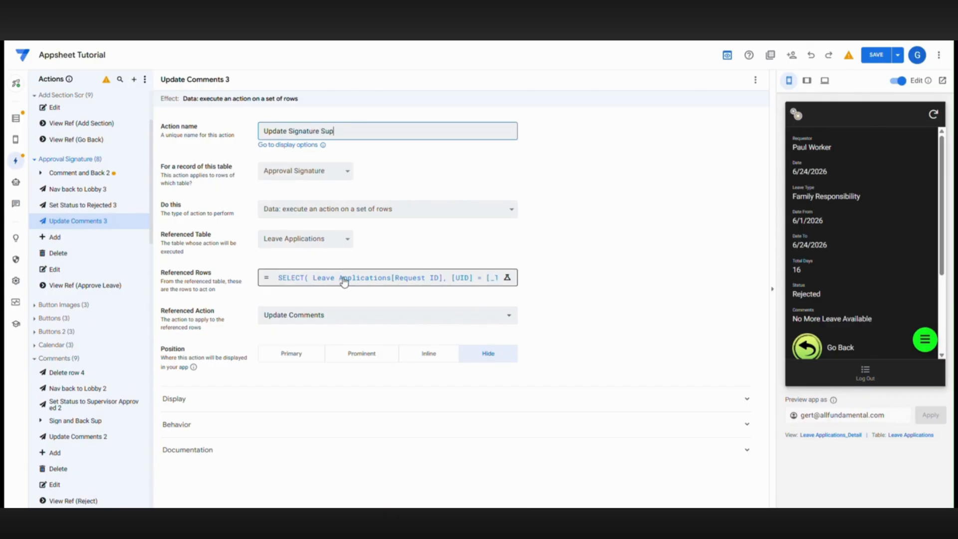
pyautogui.click(292, 318)
pyautogui.scroll(-1, 332, 500)
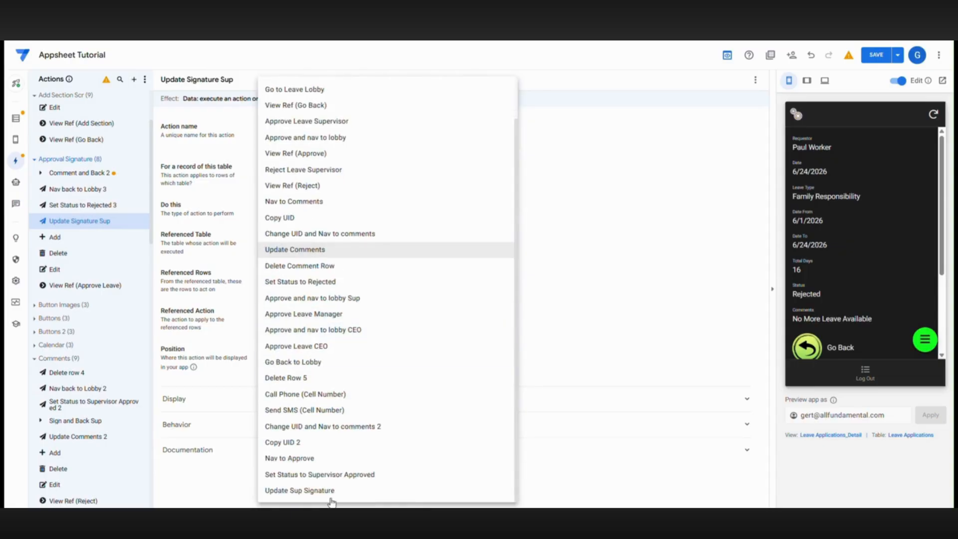
pyautogui.click(327, 494)
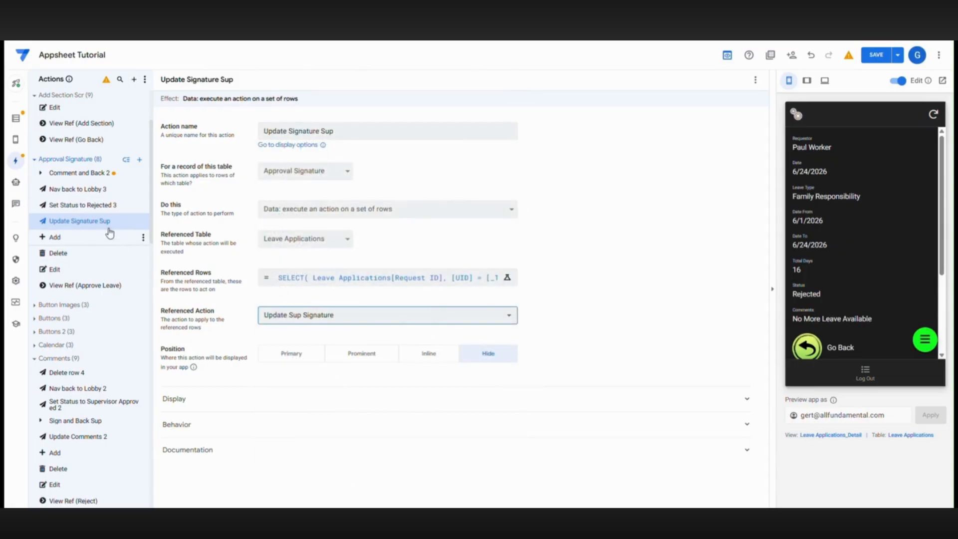
# Rename Set Status to Rejected 3 as Set Status Supervisor Approved and make it reference the Set Status to Supervisor Approved action
pyautogui.click(93, 209)
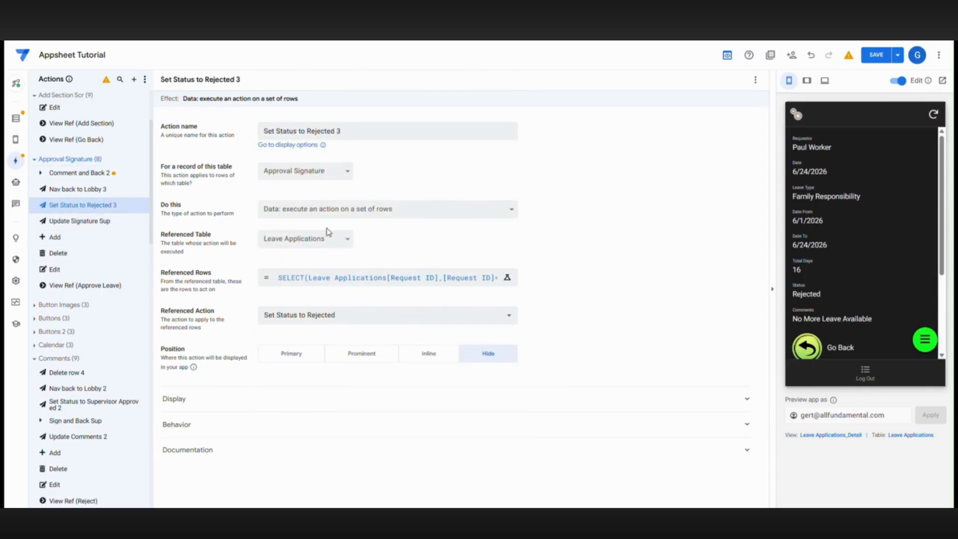
pyautogui.moveTo(348, 131); pyautogui.dragTo(300, 132)
pyautogui.write('Supervis')
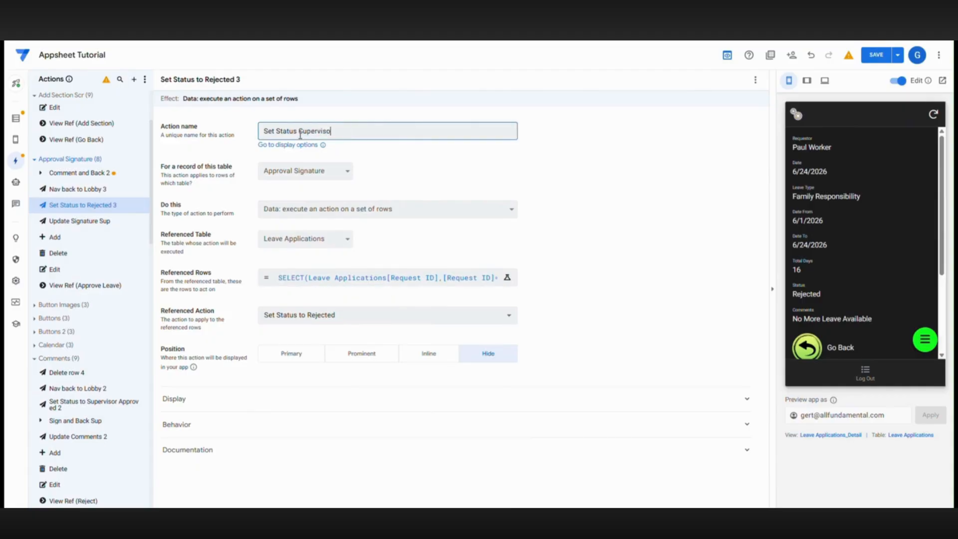
pyautogui.write('or Approved')
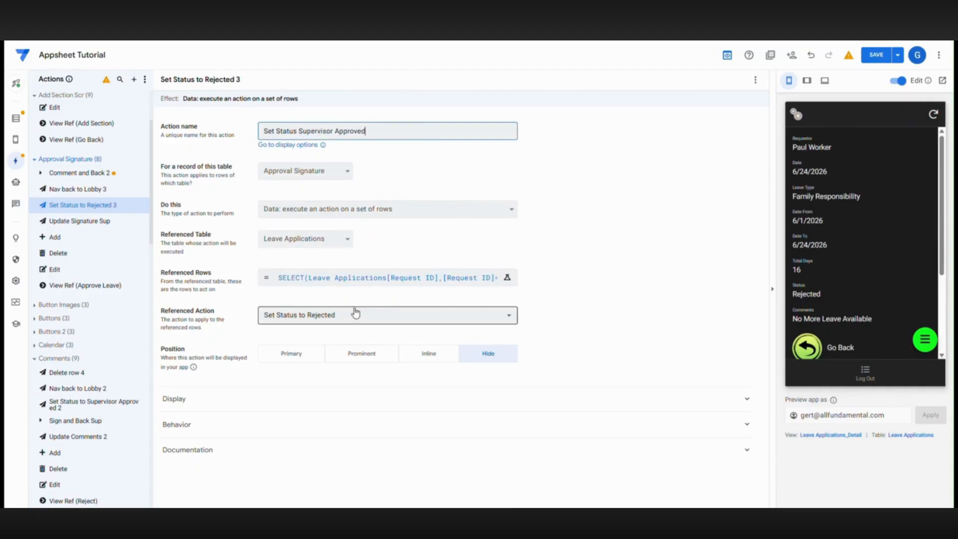
pyautogui.click(358, 285)
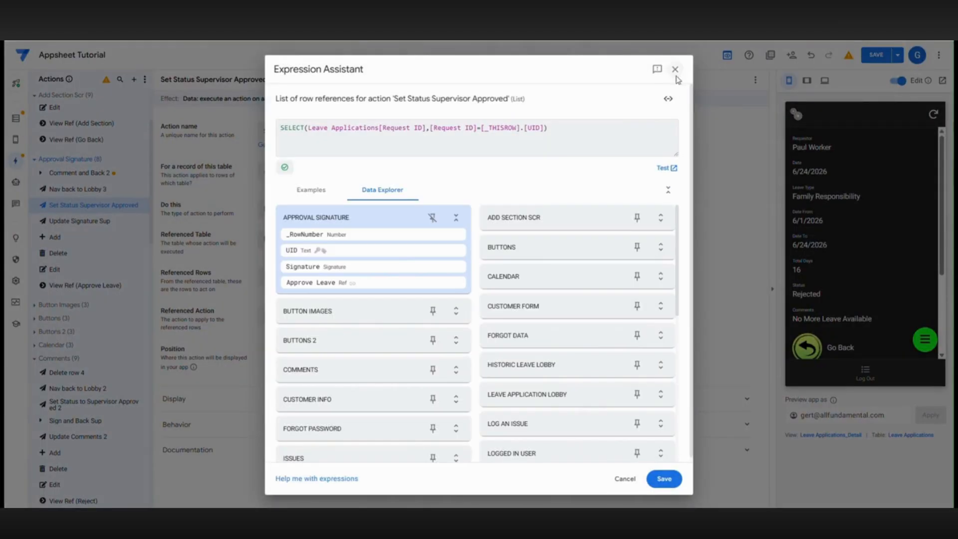
pyautogui.click(675, 68)
pyautogui.click(299, 316)
pyautogui.scroll(-2, 319, 449)
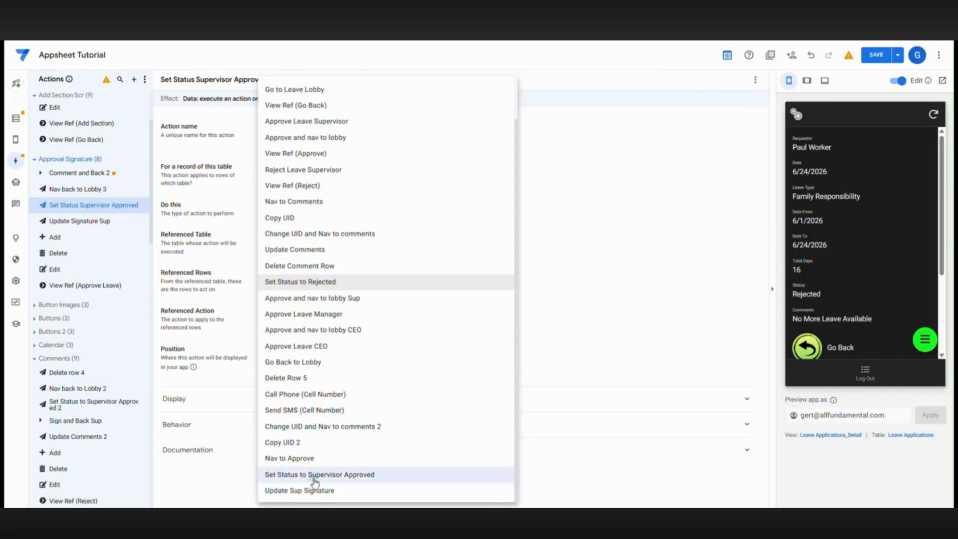
pyautogui.click(314, 477)
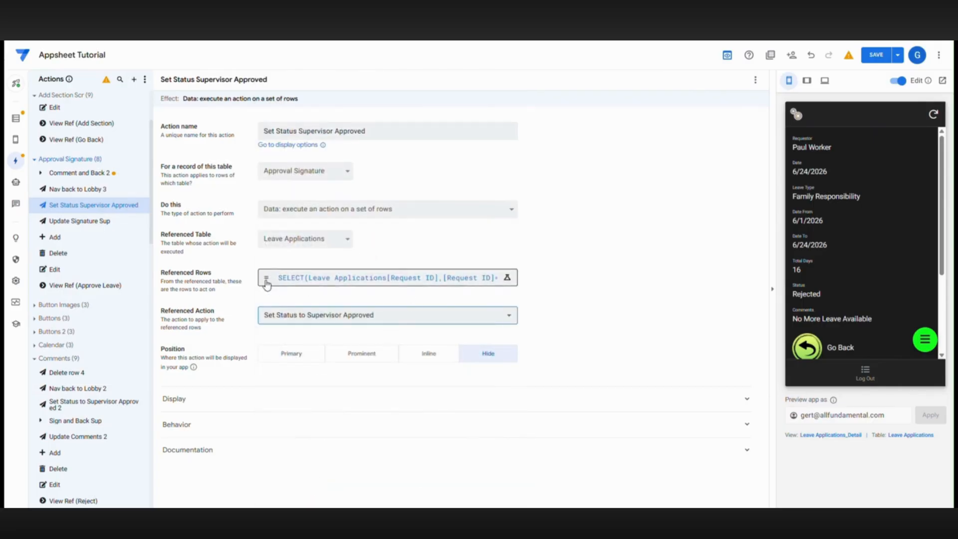
# Make Comment and Back 2 run Set Status Supervisor Approved, Update Signature Sup and Nav back to Lobby 3 in that order
pyautogui.click(86, 175)
pyautogui.click(360, 275)
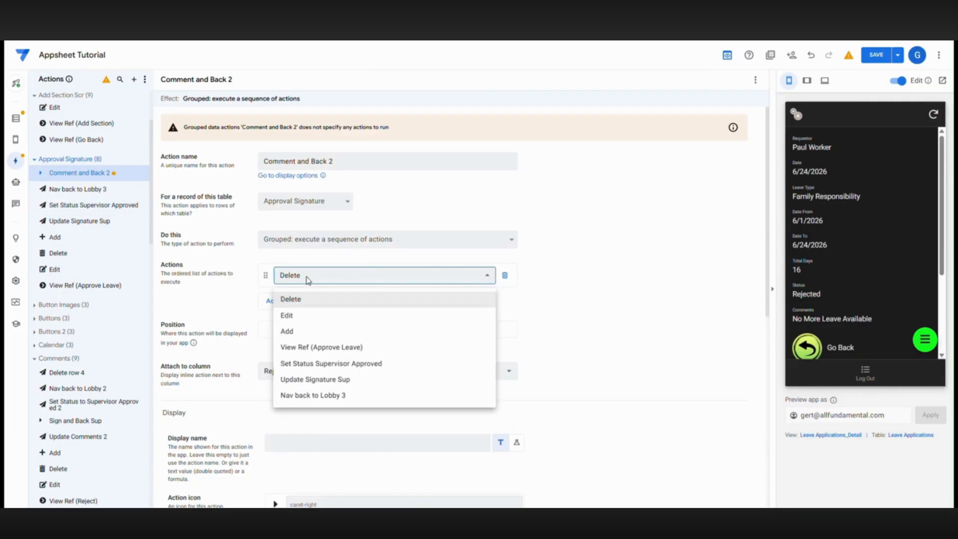
pyautogui.click(310, 369)
pyautogui.click(272, 301)
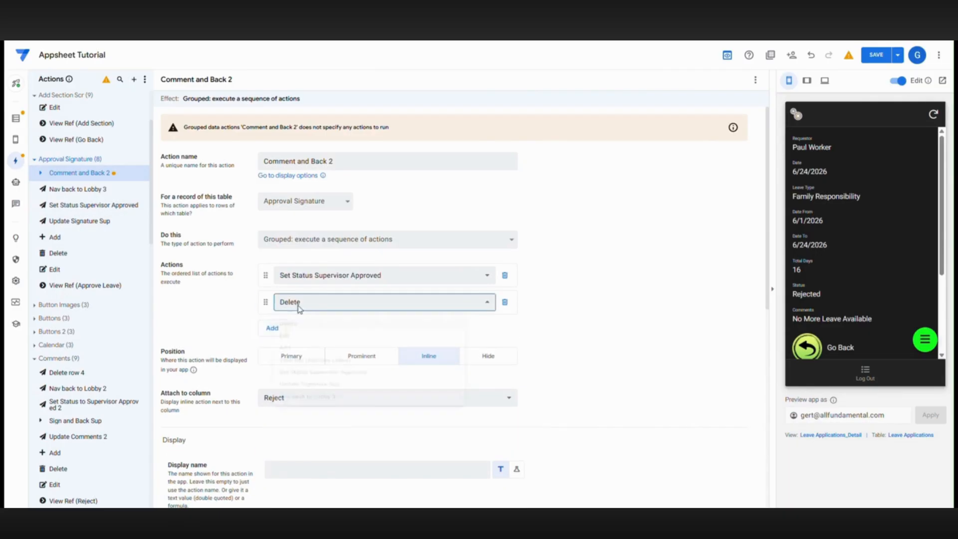
pyautogui.click(310, 302)
pyautogui.click(313, 406)
pyautogui.click(272, 328)
pyautogui.click(309, 329)
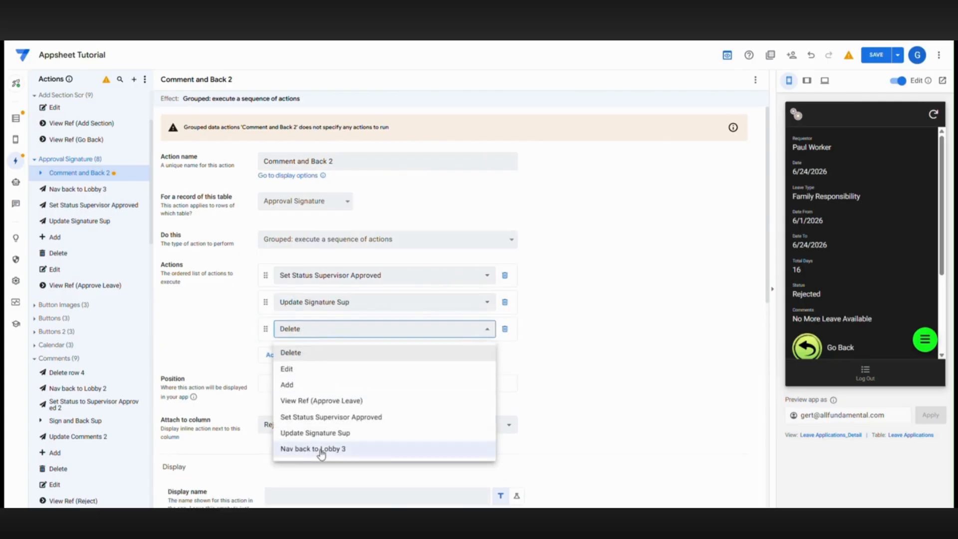
pyautogui.click(320, 450)
# Rename the Comment and Back 2 action of Approval Signature as Sign and Back Supervisor
pyautogui.scroll(-1, 94, 371)
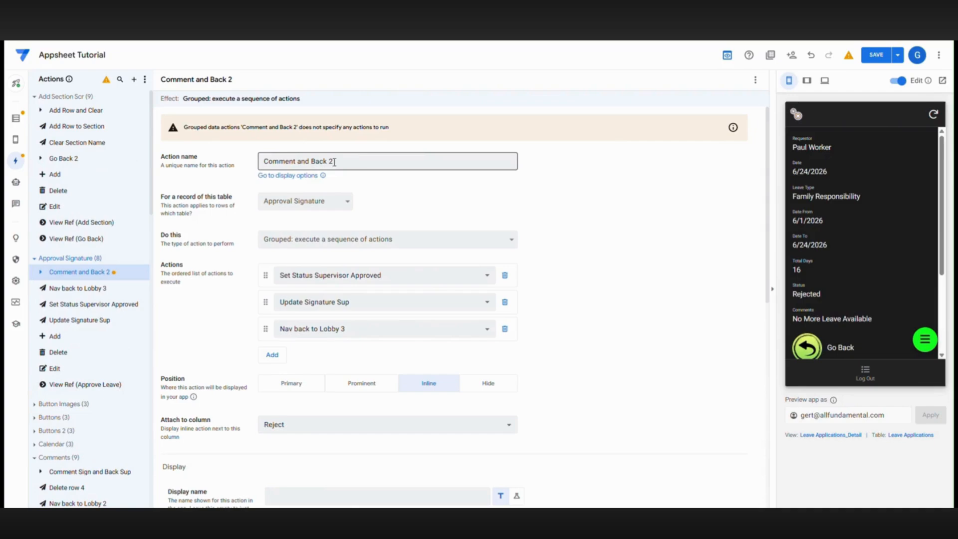
pyautogui.doubleClick(291, 161)
pyautogui.write('Sign')
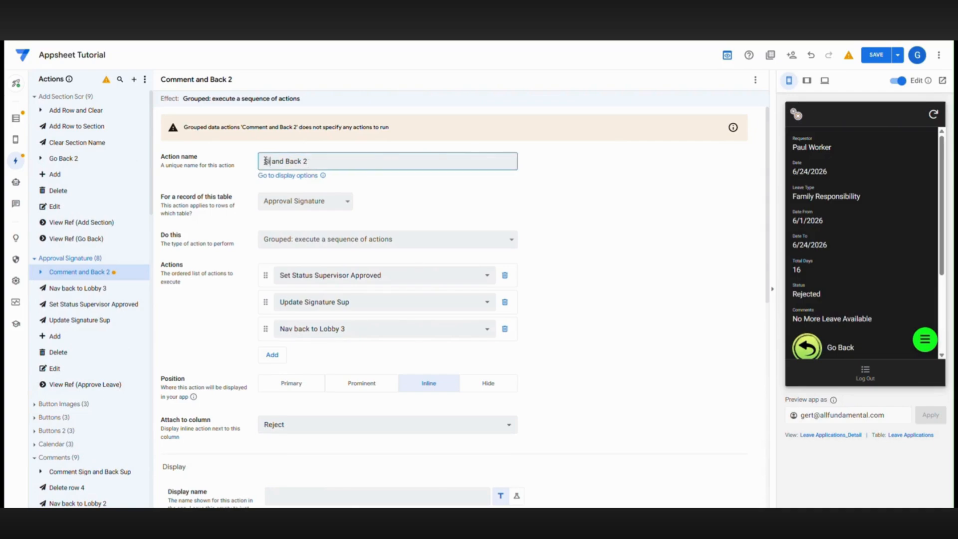
pyautogui.moveTo(328, 163); pyautogui.dragTo(297, 163)
# Attach the Sign and Back Supervisor action to the Approve Leave column and save the app
pyautogui.scroll(-2, 374, 295)
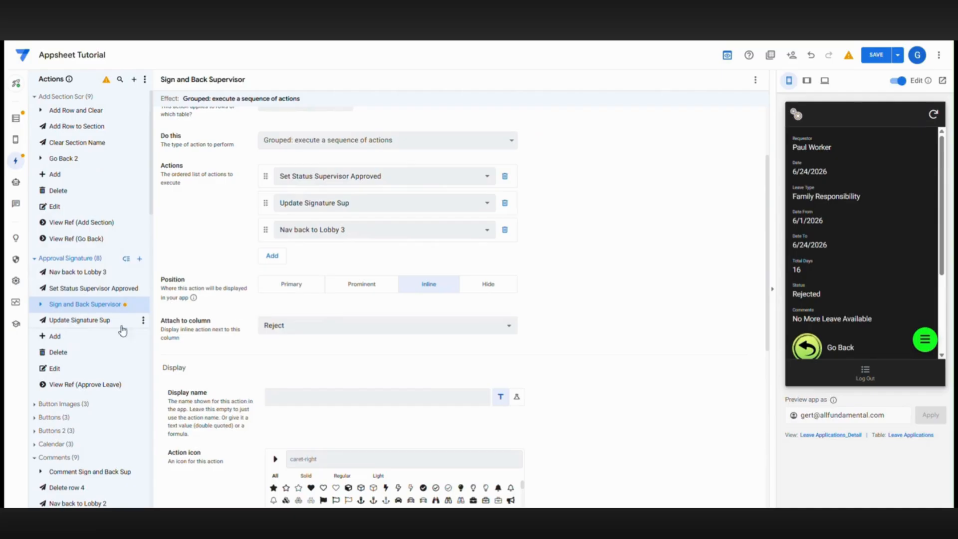
pyautogui.click(290, 327)
pyautogui.click(295, 398)
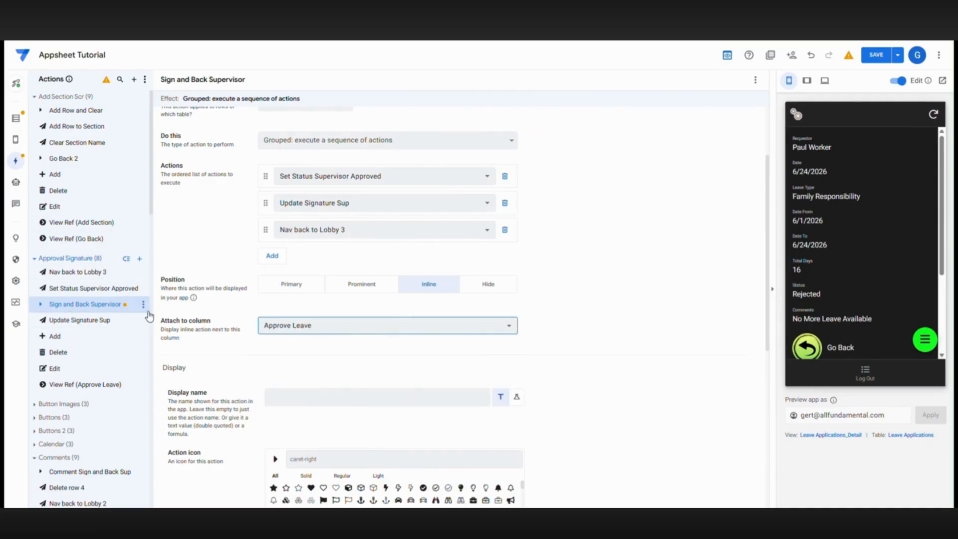
pyautogui.scroll(-1, 895, 286)
pyautogui.click(876, 55)
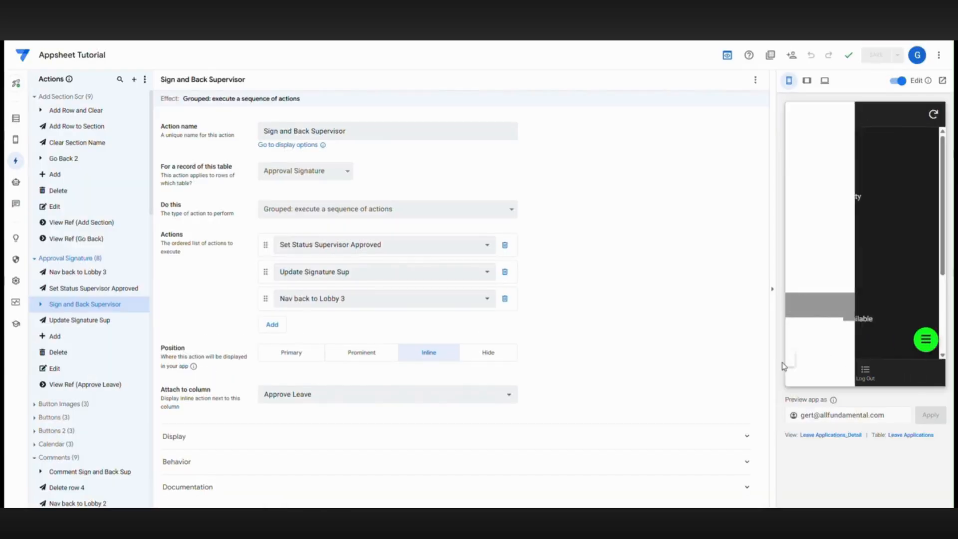
# Open the signature page through Approve Leave in the app preview, hide its View Ref (Approve Leave) action and save the app
pyautogui.scroll(-2, 823, 280)
pyautogui.click(855, 269)
pyautogui.click(917, 248)
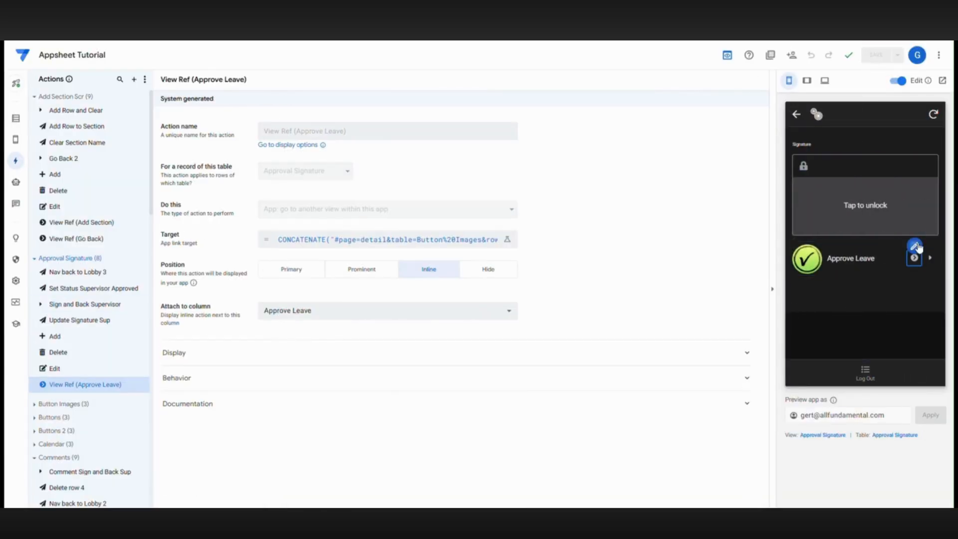
pyautogui.click(489, 269)
pyautogui.click(877, 54)
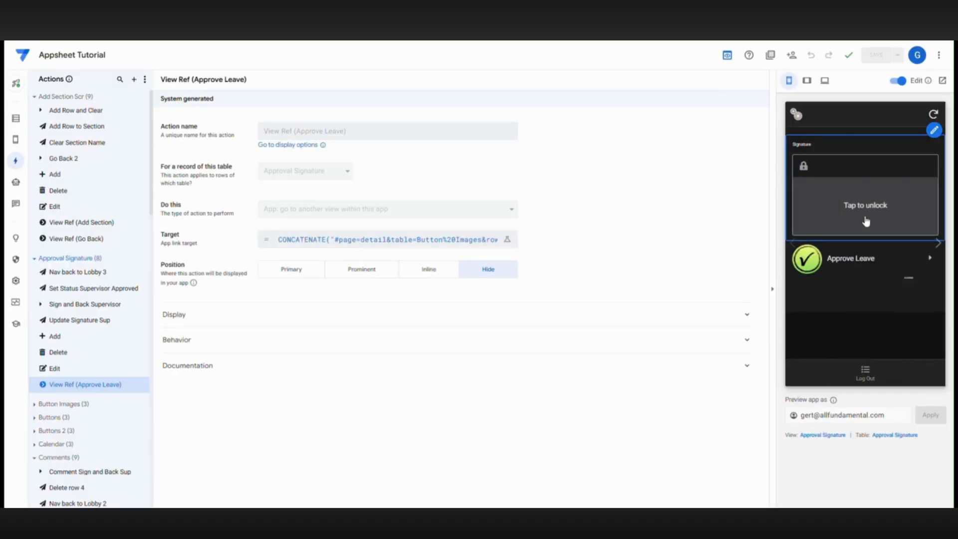
# Unlock the Signature field in the preview, draw a test signature, finish it and approve the leave
pyautogui.click(866, 214)
pyautogui.moveTo(837, 200); pyautogui.dragTo(894, 213)
pyautogui.moveTo(829, 219); pyautogui.dragTo(902, 219)
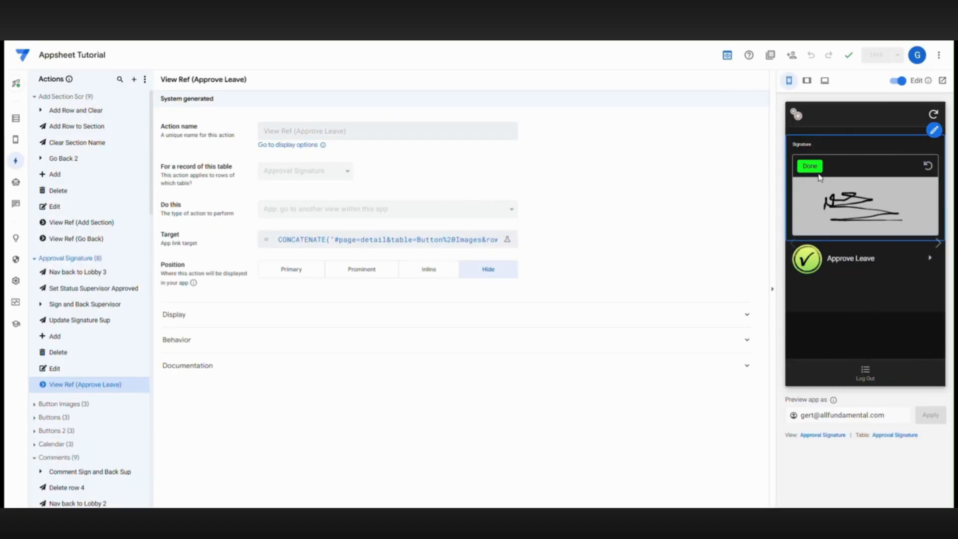
pyautogui.click(811, 166)
pyautogui.click(817, 263)
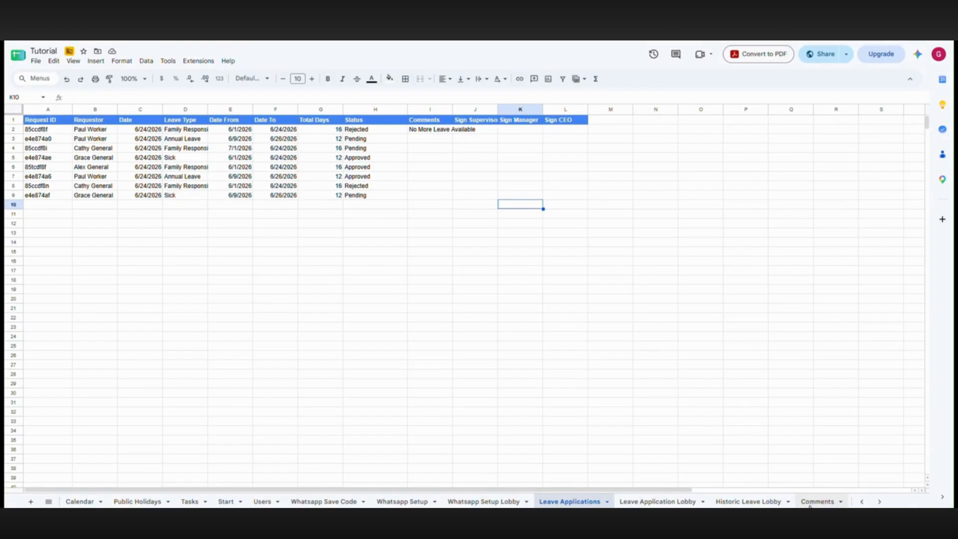
# Switch to Google Sheets and clear the test entries in A2:B4 of the Approval Signature sheet
pyautogui.click(880, 501)
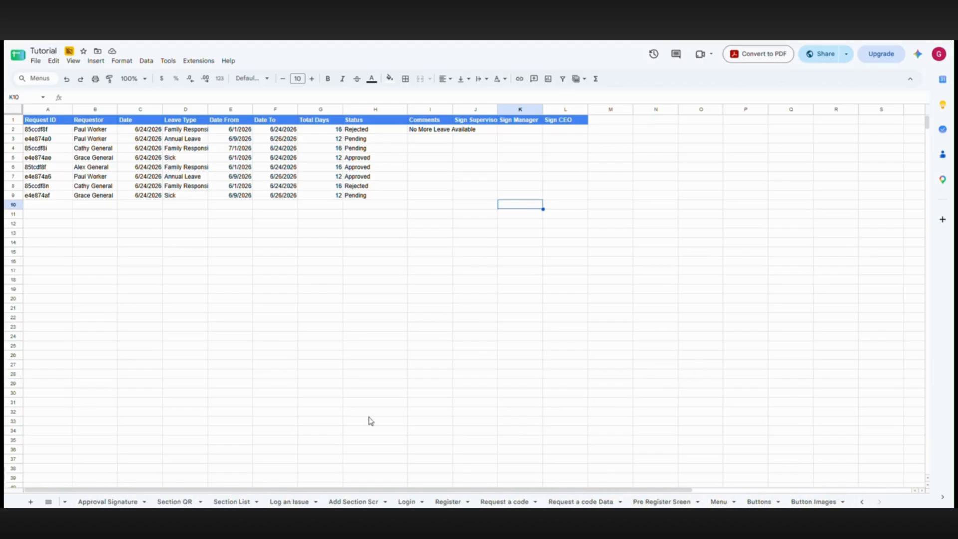
pyautogui.click(107, 502)
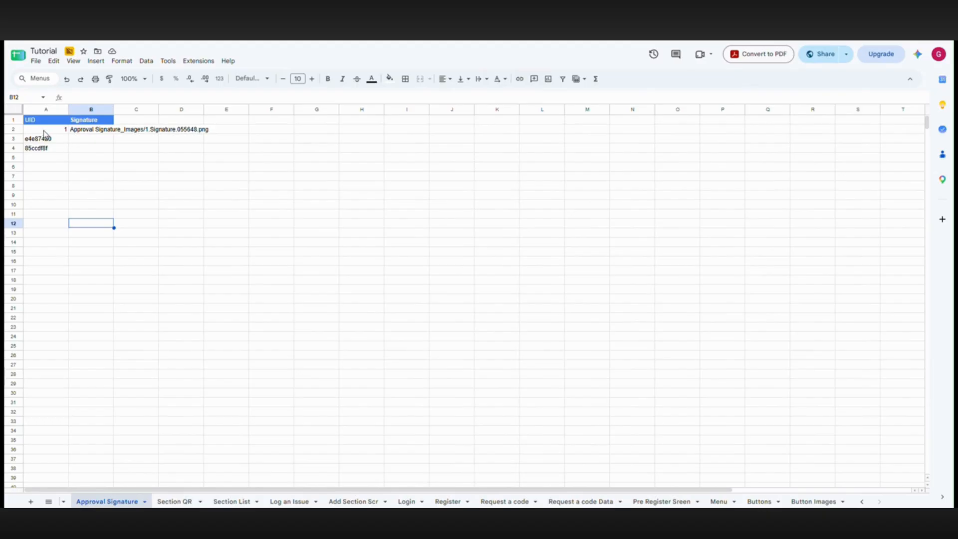
pyautogui.moveTo(42, 132); pyautogui.dragTo(91, 154)
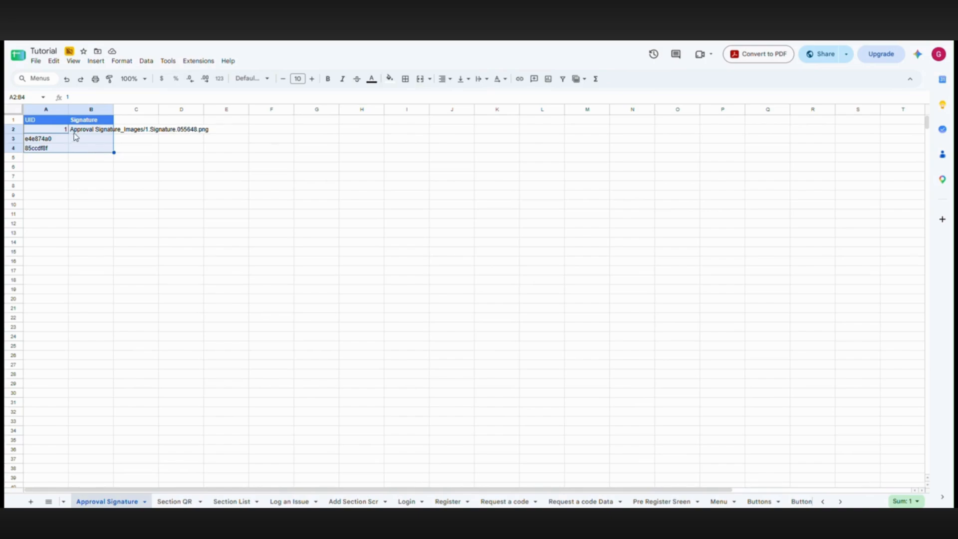
pyautogui.press('Delete')
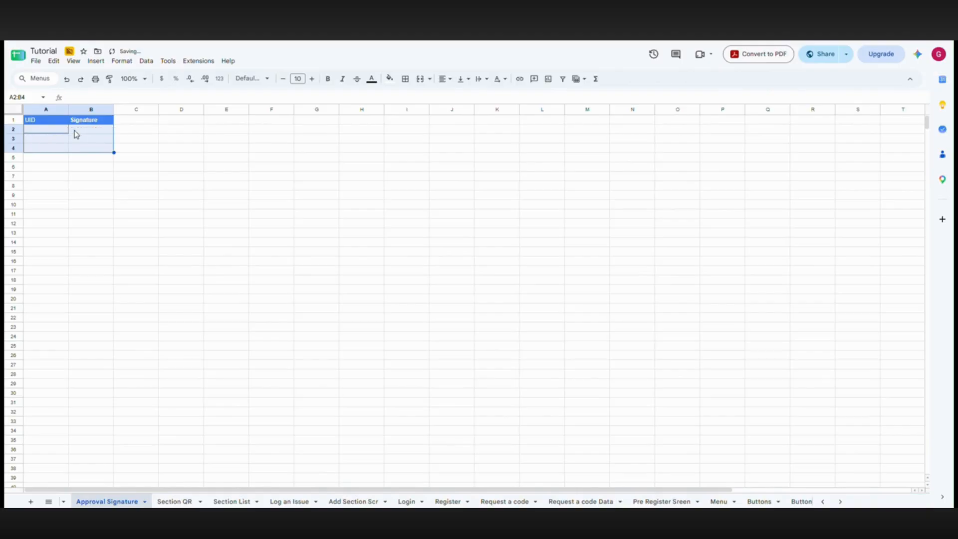
pyautogui.click(84, 198)
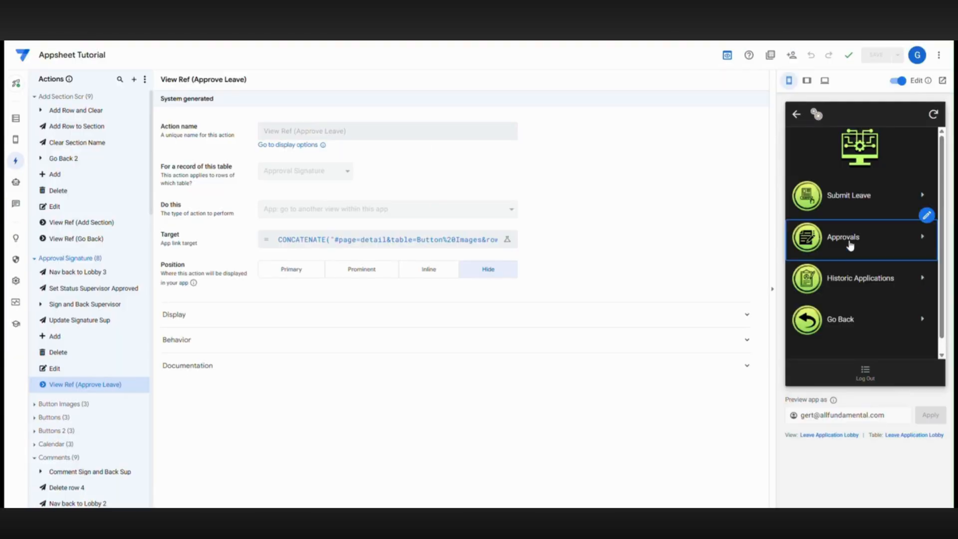
# Switch to AppSheet, open the pending 12-day request from Approvals in the preview, and sign its approval
pyautogui.click(850, 246)
pyautogui.click(849, 145)
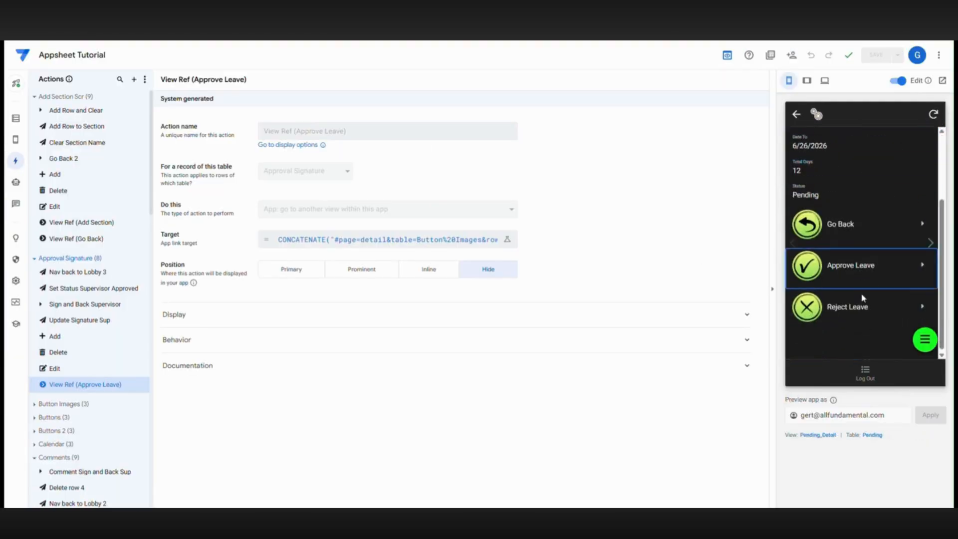
pyautogui.moveTo(828, 205); pyautogui.dragTo(898, 222)
pyautogui.click(810, 166)
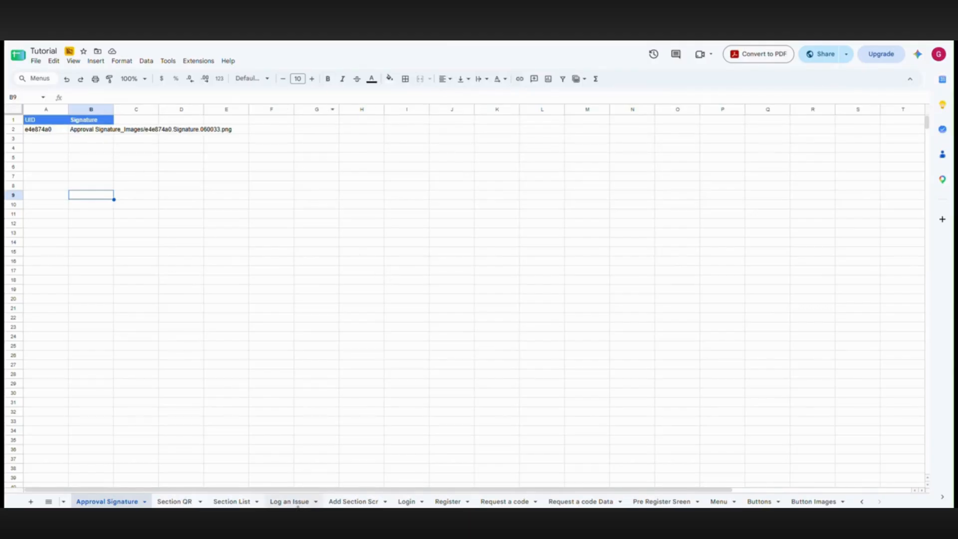
# Switch to Google Sheets and check the Status and Sign Supervisor values of the approved request in Leave Applications
pyautogui.click(862, 501)
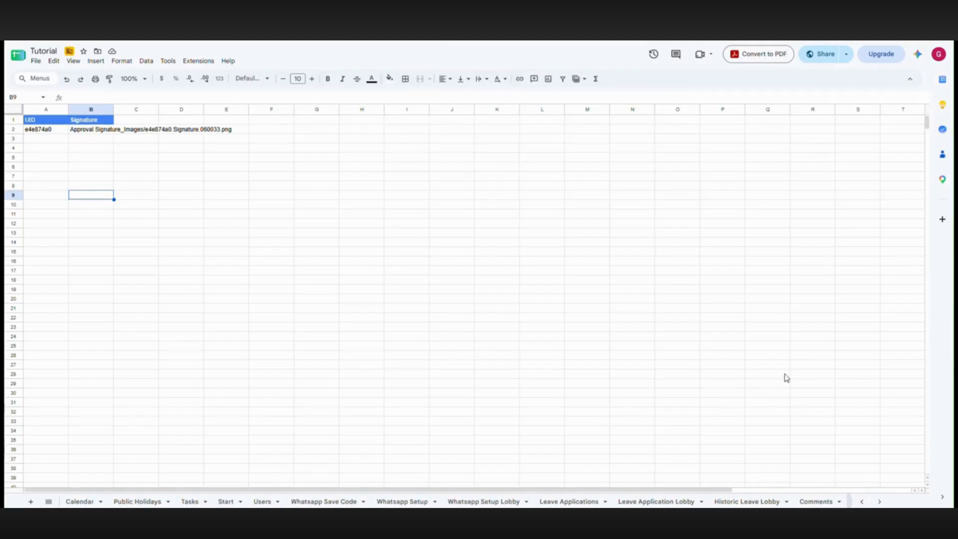
pyautogui.click(559, 503)
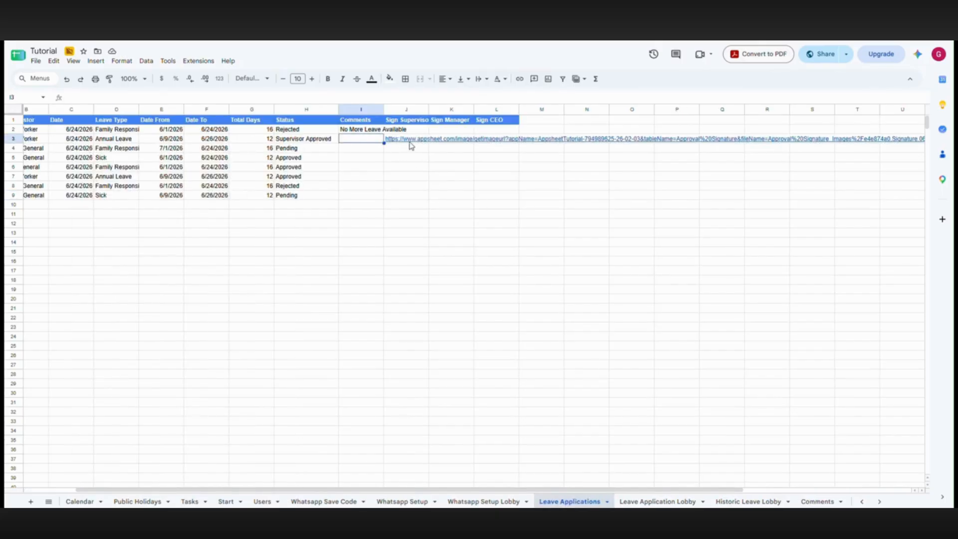
pyautogui.moveTo(415, 145)
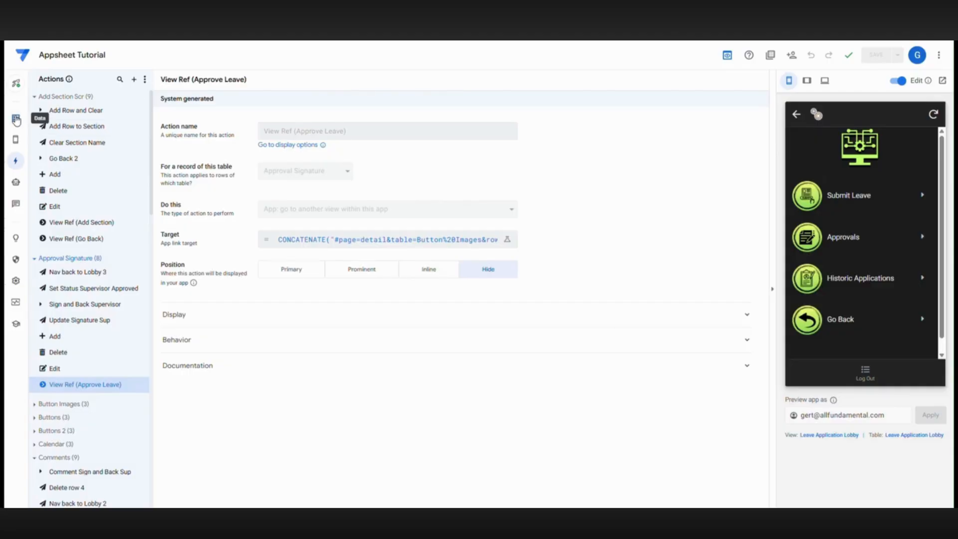
# Switch to AppSheet, set the Sign Supervisor, Sign Manager and Sign CEO columns of Leave Applications to type Signature, and save
pyautogui.click(15, 119)
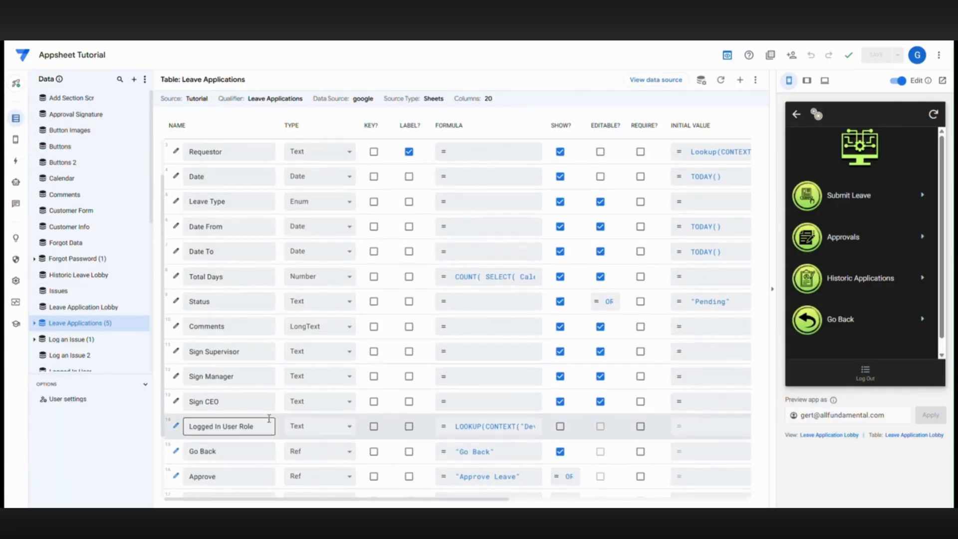
pyautogui.click(317, 353)
pyautogui.click(310, 327)
pyautogui.click(316, 377)
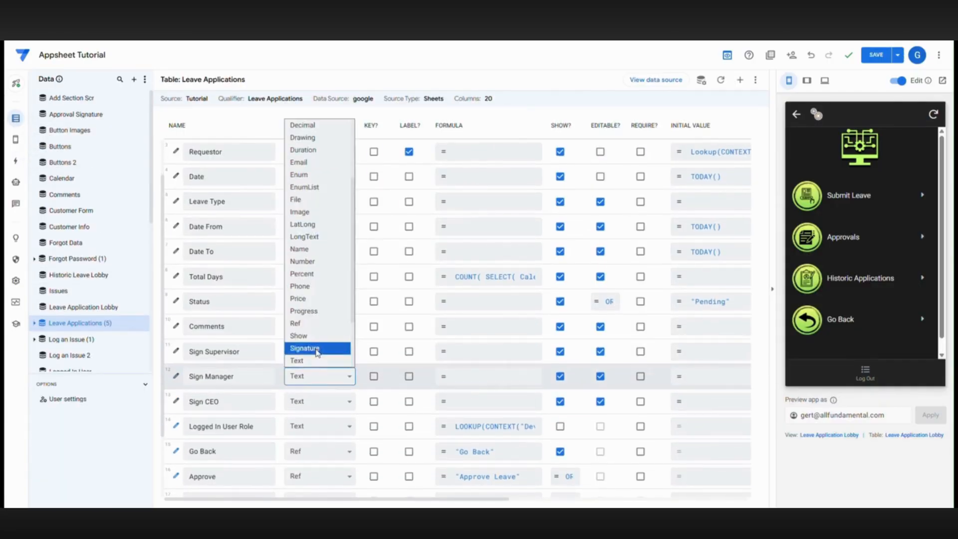
pyautogui.click(317, 350)
pyautogui.click(318, 402)
pyautogui.click(318, 375)
pyautogui.click(878, 56)
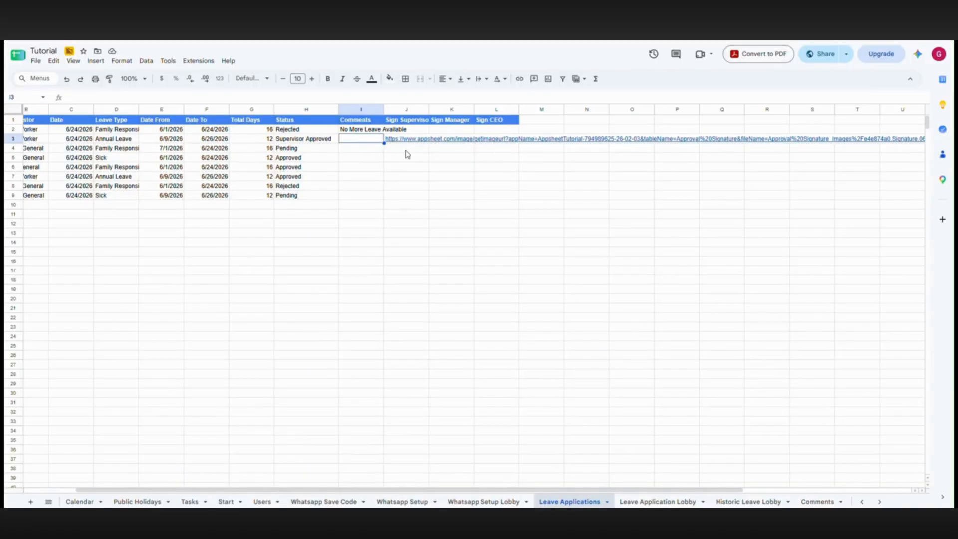
# Switch to Google Sheets, clear the Sign Supervisor link in row 3 of Leave Applications and set that row's Status to Pending
pyautogui.click(401, 139)
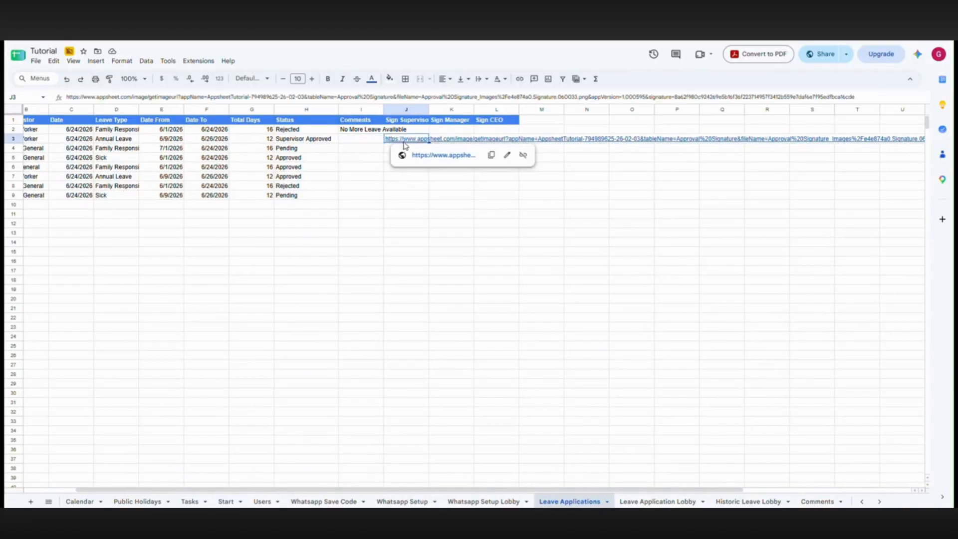
pyautogui.press('Delete')
pyautogui.click(307, 140)
pyautogui.write('Pending')
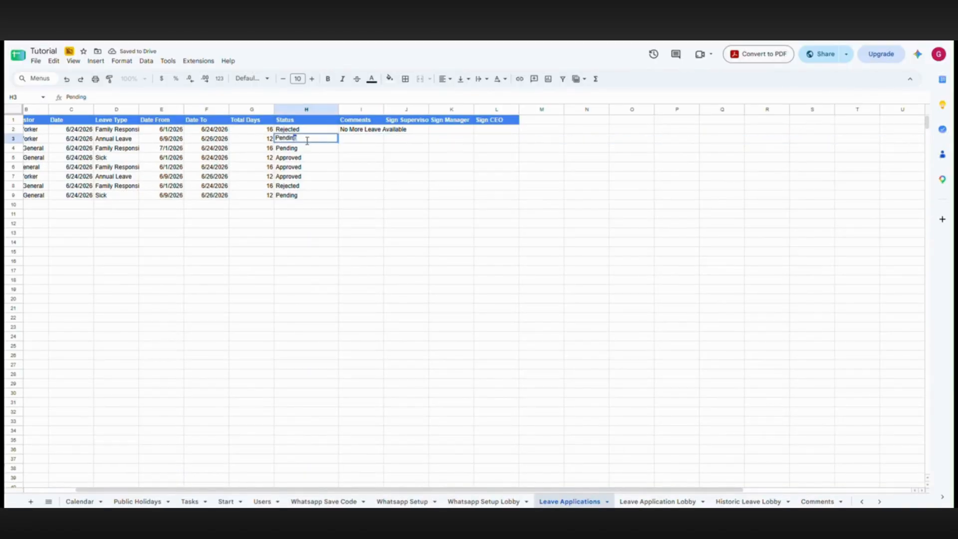
pyautogui.click(310, 264)
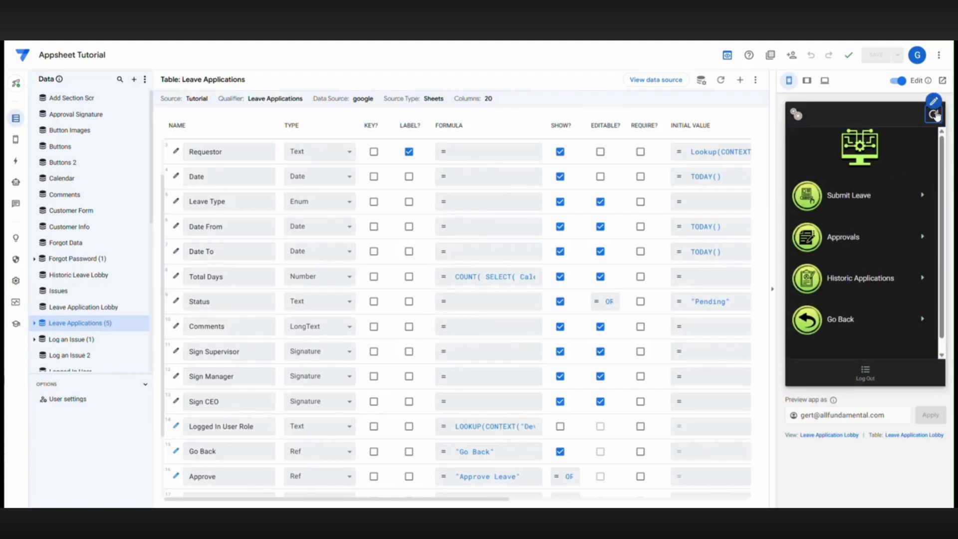
# Switch to AppSheet, sync the preview, reopen the pending 12-day request from Approvals, and approve it with a newly drawn signature
pyautogui.click(935, 101)
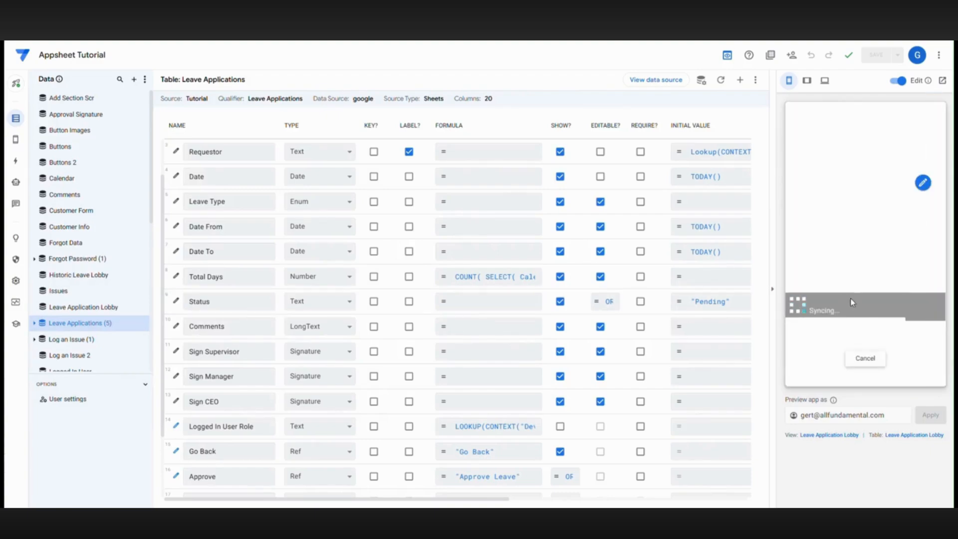
pyautogui.click(839, 241)
pyautogui.click(788, 147)
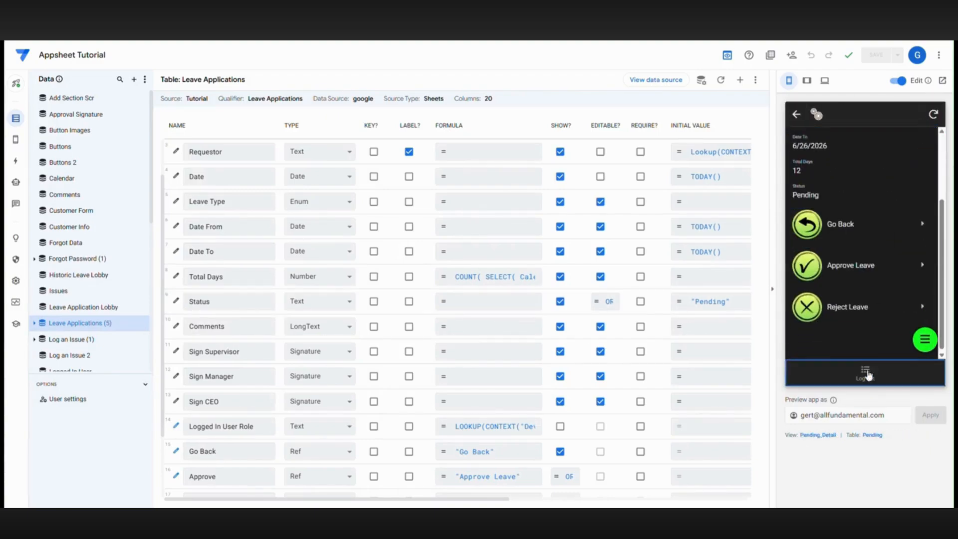
pyautogui.click(857, 270)
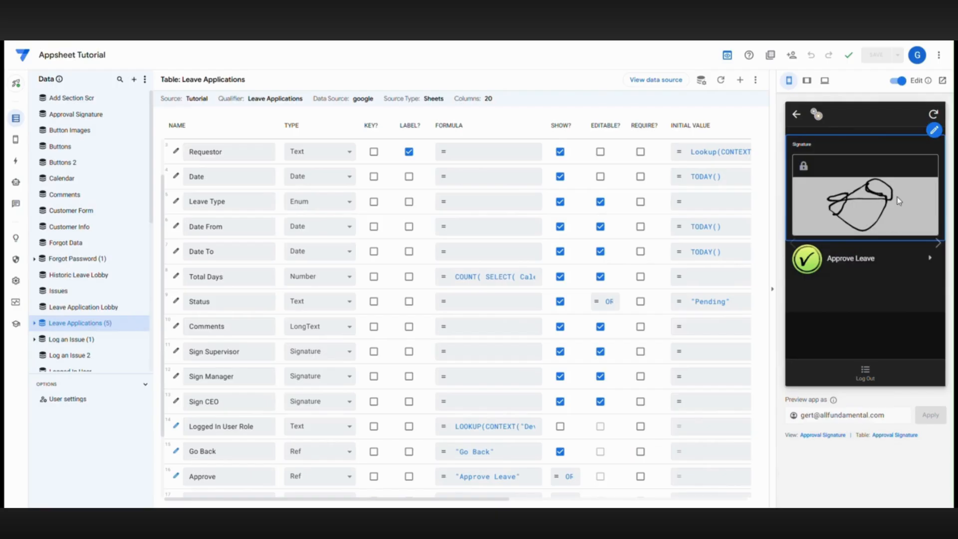
pyautogui.click(809, 167)
pyautogui.moveTo(815, 214); pyautogui.dragTo(914, 222)
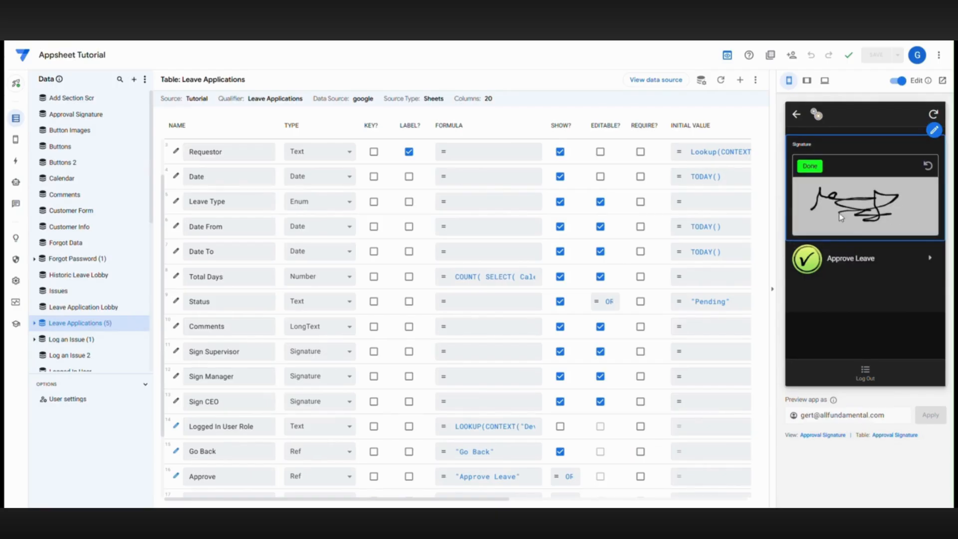
pyautogui.click(848, 262)
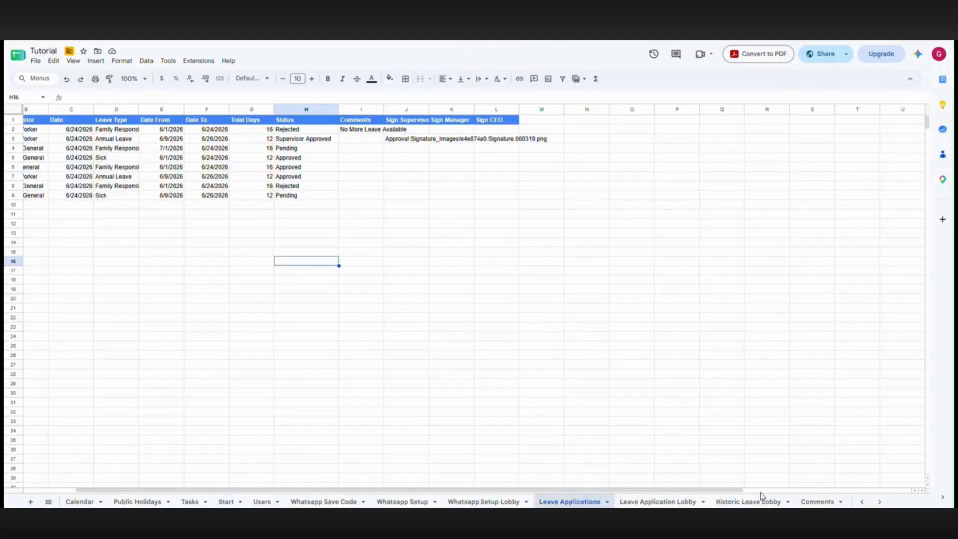
# Switch to Google Sheets and compare the signature image path stored in Approval Signature with the one in Leave Applications
pyautogui.click(880, 501)
pyautogui.click(128, 501)
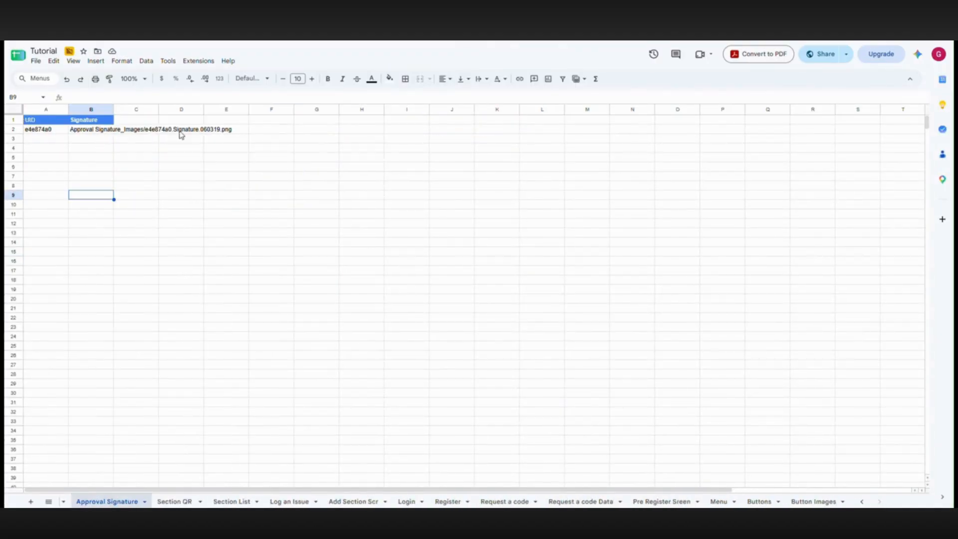
pyautogui.click(862, 502)
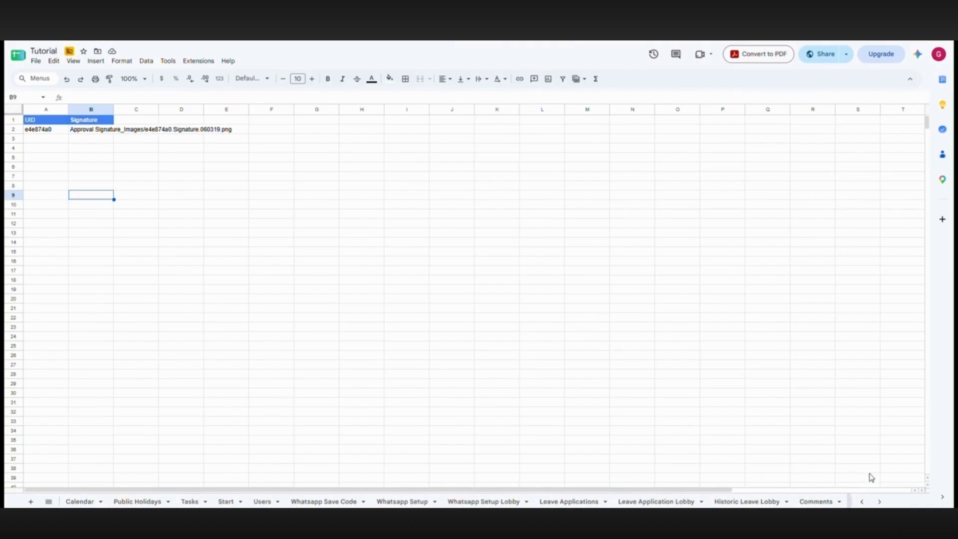
pyautogui.click(570, 501)
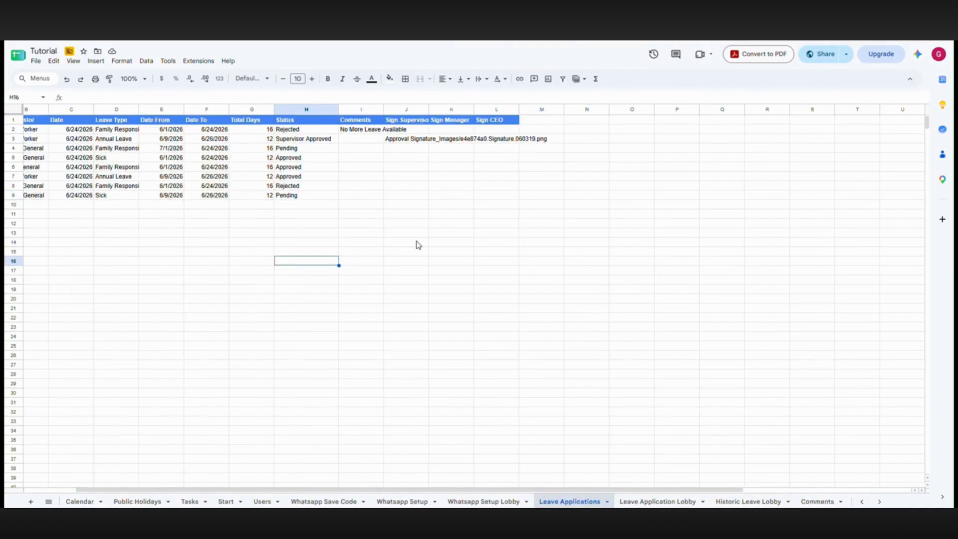
# Switch to AppSheet and duplicate the Set Status to Supervisor Approved action of Leave Applications
pyautogui.hotkey('alt', 'Tab')
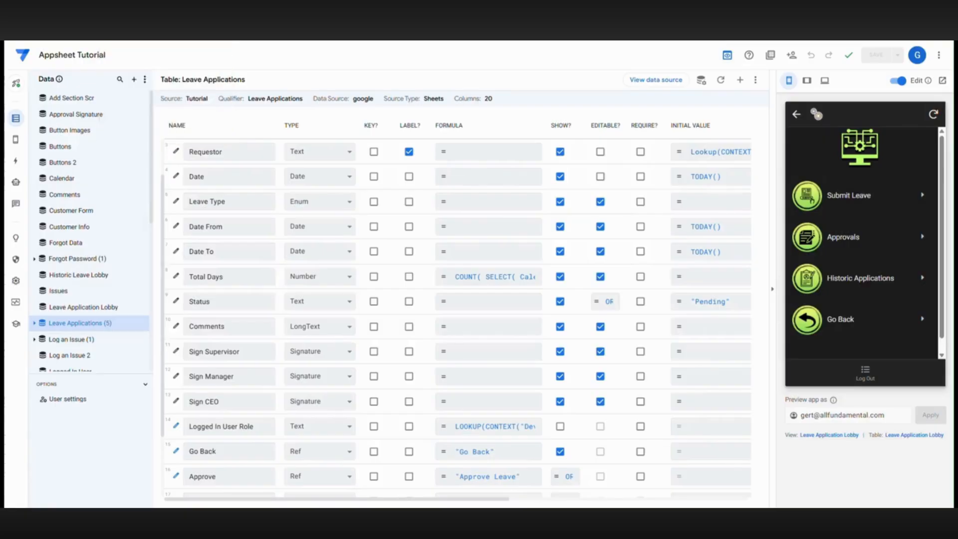
pyautogui.click(16, 161)
pyautogui.scroll(-2, 104, 269)
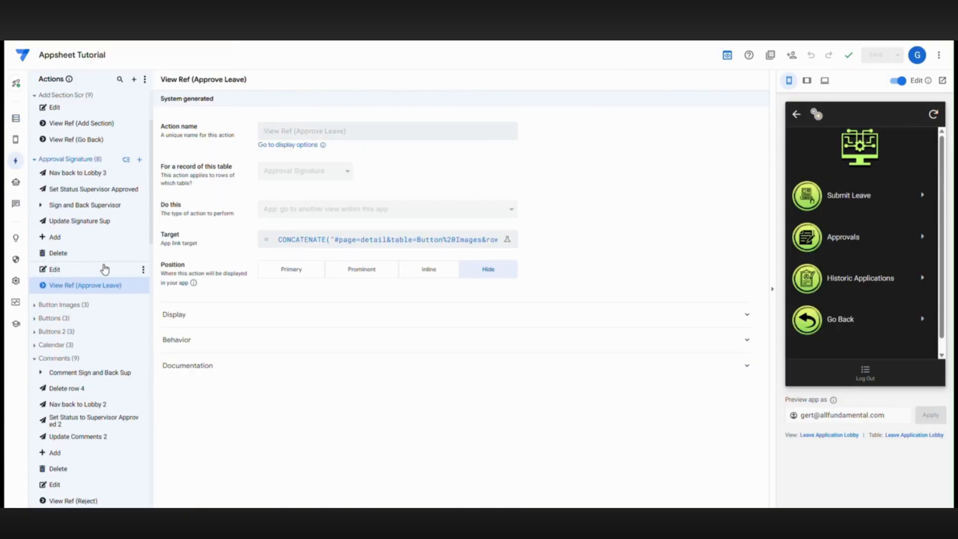
pyautogui.click(88, 221)
pyautogui.scroll(-5, 100, 379)
pyautogui.scroll(-7, 100, 378)
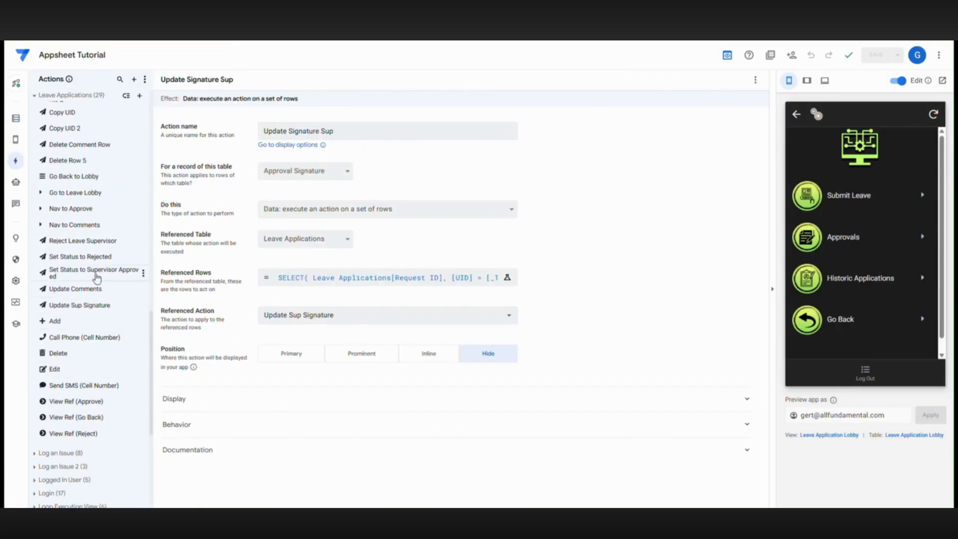
pyautogui.click(92, 272)
pyautogui.click(144, 275)
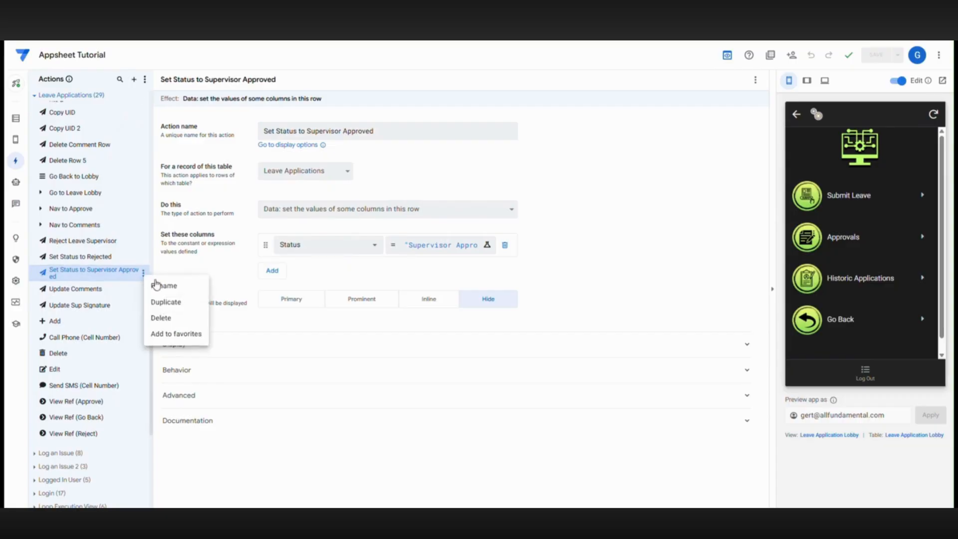
pyautogui.click(160, 306)
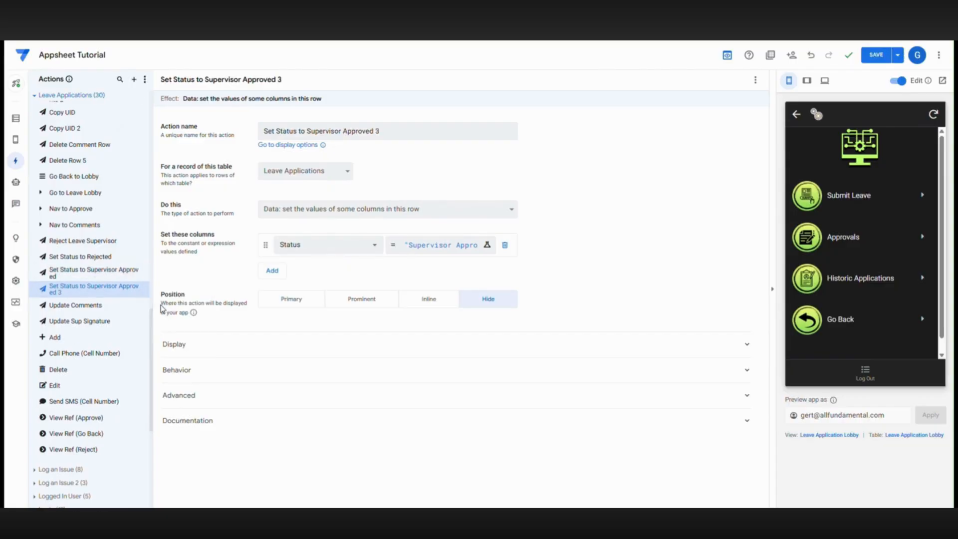
# Rename the duplicated action Set Status to Manager Approved 3 and set its Status column value to "Manager Approved"
pyautogui.click(336, 128)
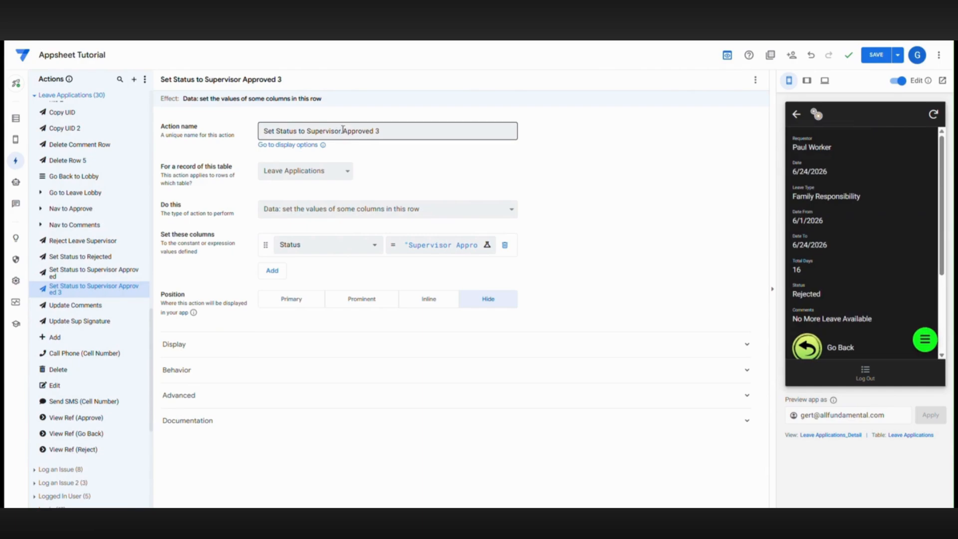
pyautogui.click(340, 131)
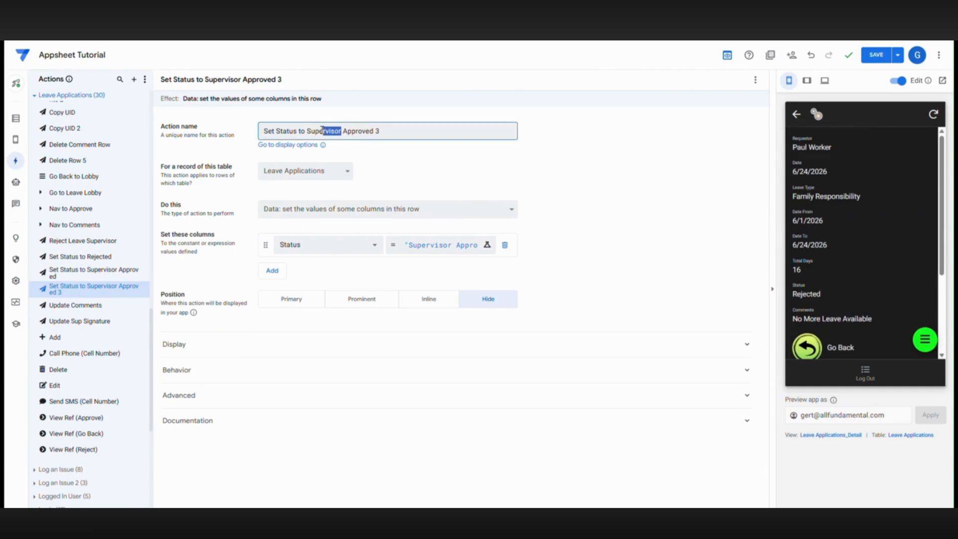
pyautogui.write('Manager')
pyautogui.click(438, 245)
pyautogui.moveTo(352, 128); pyautogui.dragTo(286, 128)
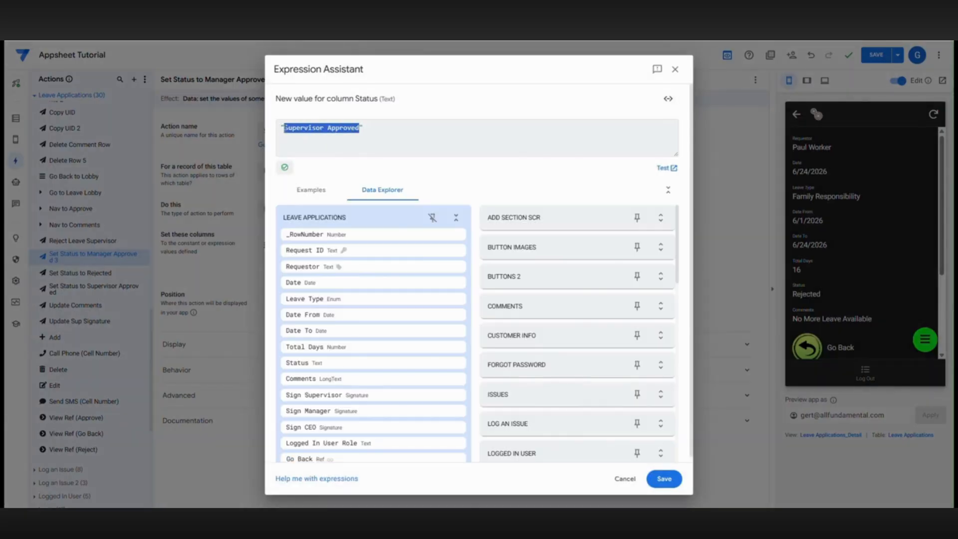
pyautogui.write('Manager')
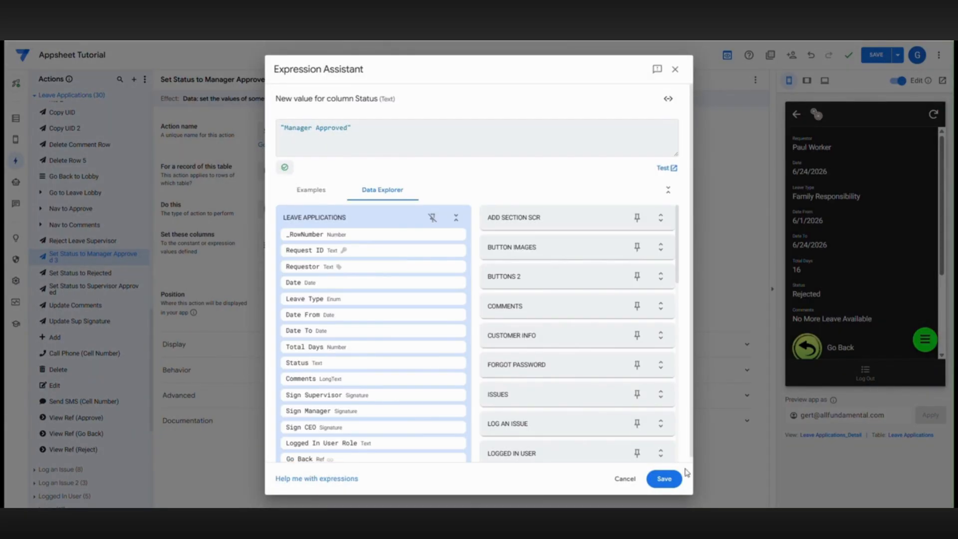
pyautogui.click(664, 479)
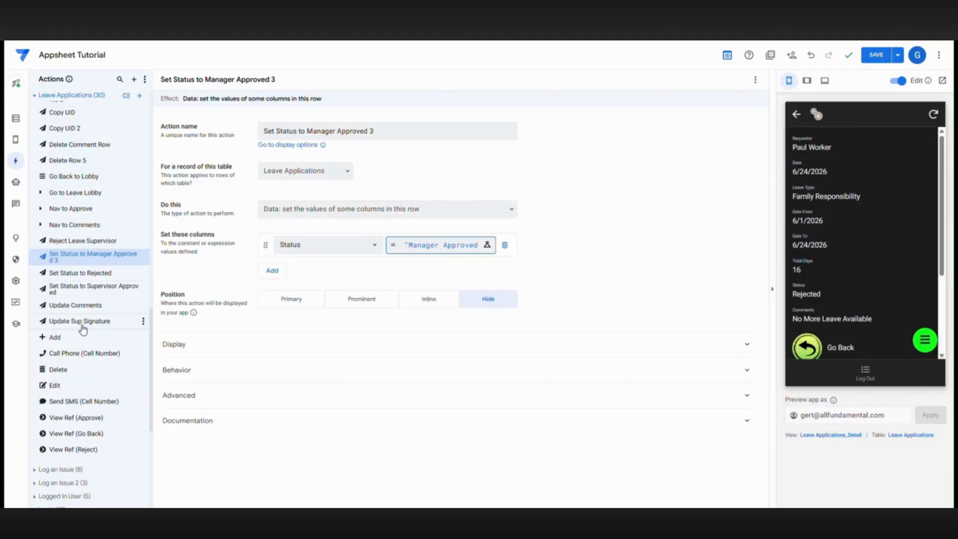
# Duplicate the Update Sup Signature action of Leave Applications and rename the copy Update Manager Signature
pyautogui.click(82, 328)
pyautogui.click(143, 321)
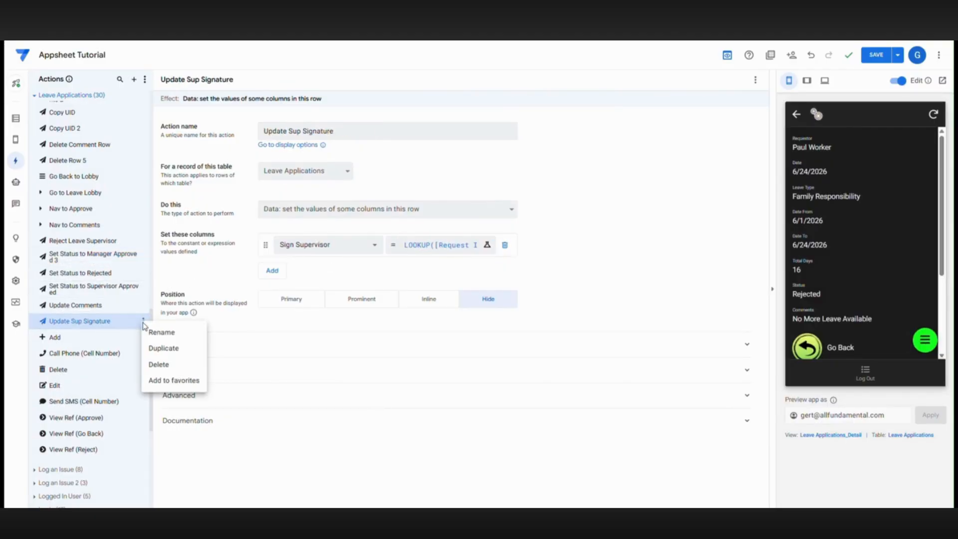
pyautogui.click(165, 350)
pyautogui.moveTo(340, 131); pyautogui.dragTo(323, 131)
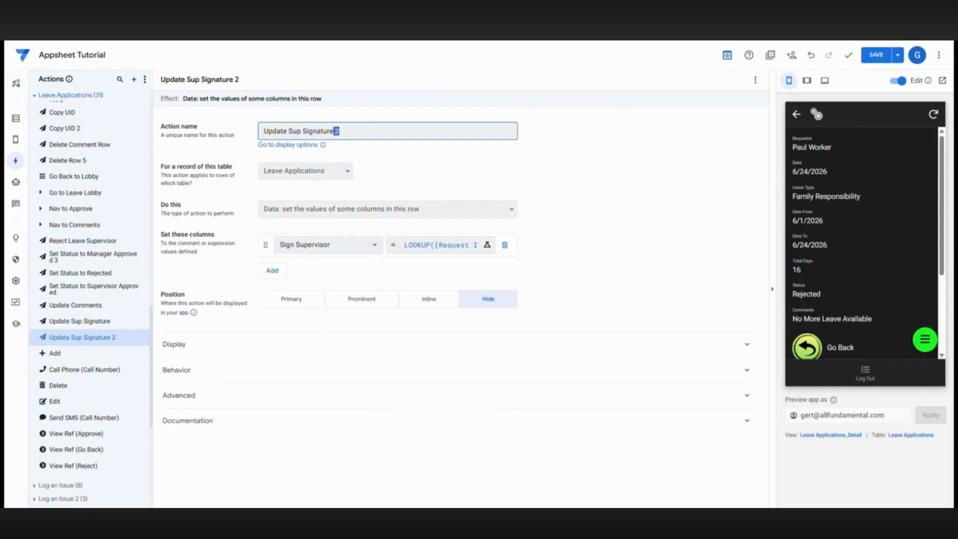
pyautogui.doubleClick(298, 131)
pyautogui.write('Manager')
# Make Update Manager Signature write to the Sign Manager column, keeping the existing LOOKUP expression on Approval Signature
pyautogui.click(344, 251)
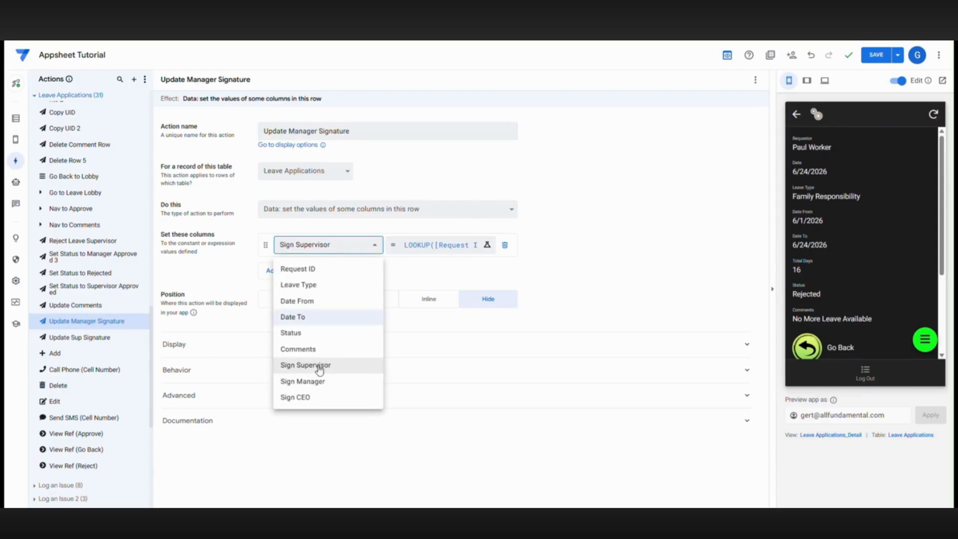
pyautogui.click(319, 382)
pyautogui.click(432, 252)
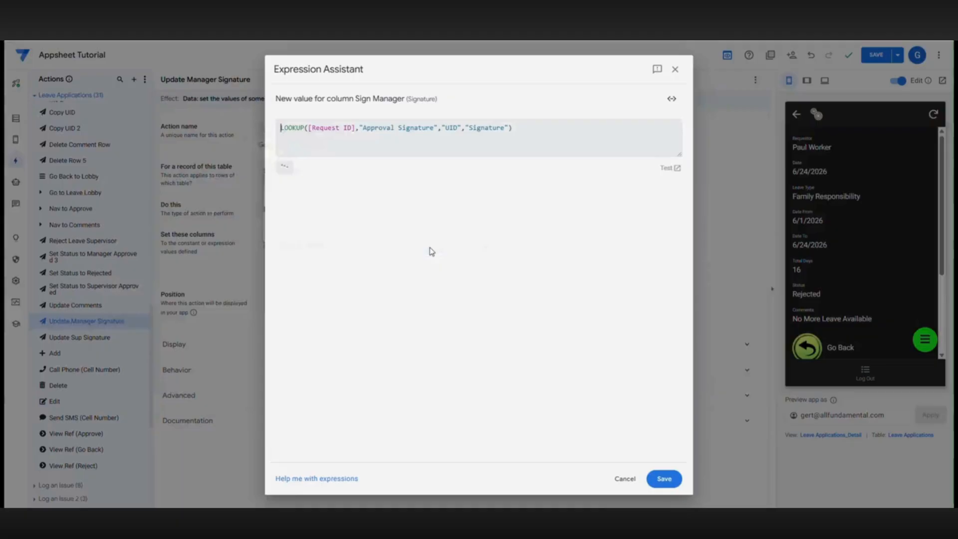
pyautogui.click(664, 478)
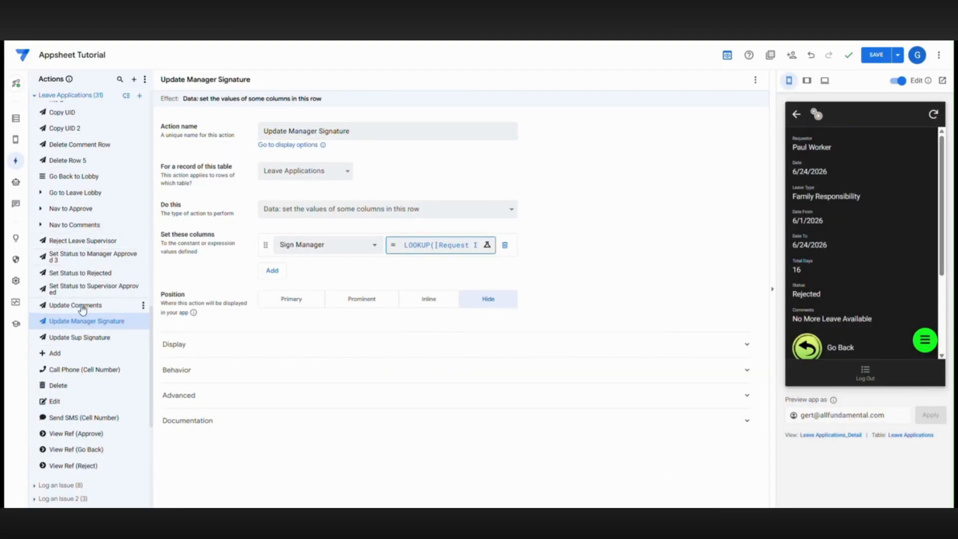
# Duplicate Approval Signature's Set Status Supervisor Approved as Set Status Manager Approved, with Set Status to Manager Approved 3 as referenced action
pyautogui.scroll(15, 83, 279)
pyautogui.click(92, 240)
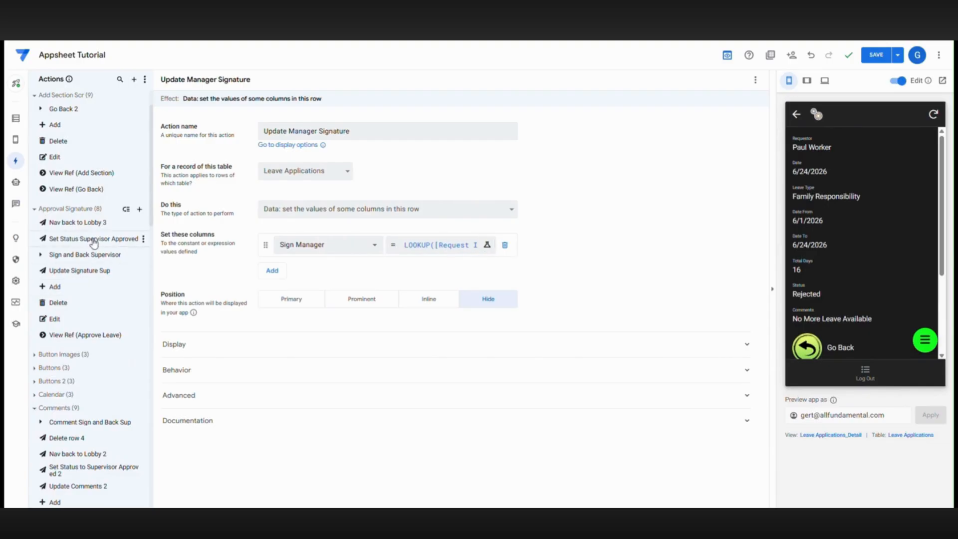
pyautogui.click(143, 238)
pyautogui.click(169, 272)
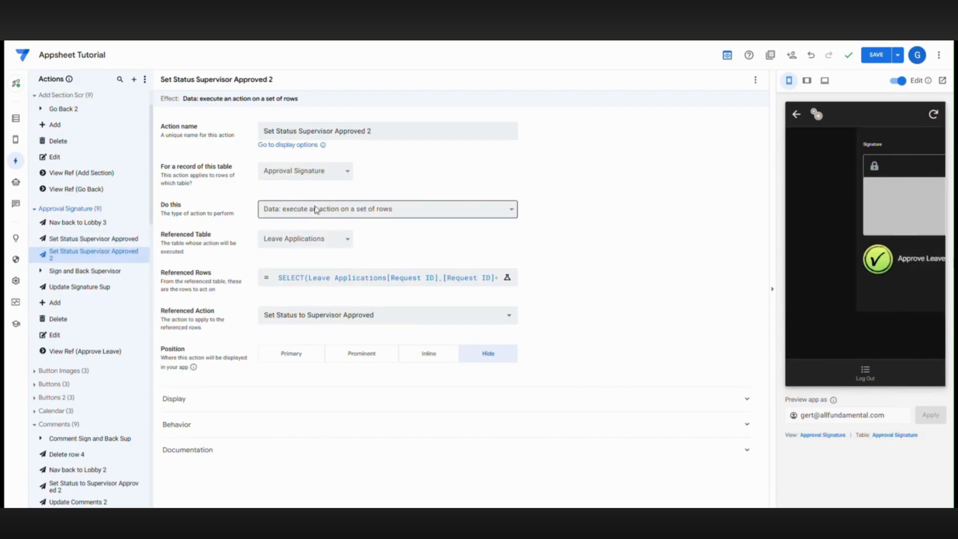
pyautogui.click(336, 131)
pyautogui.doubleClick(305, 130)
pyautogui.write('Manager')
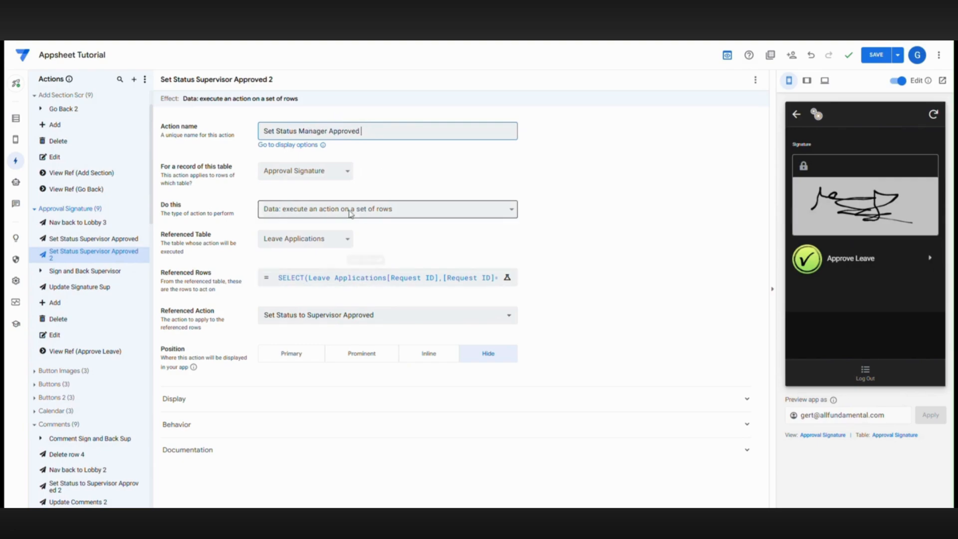
pyautogui.click(325, 320)
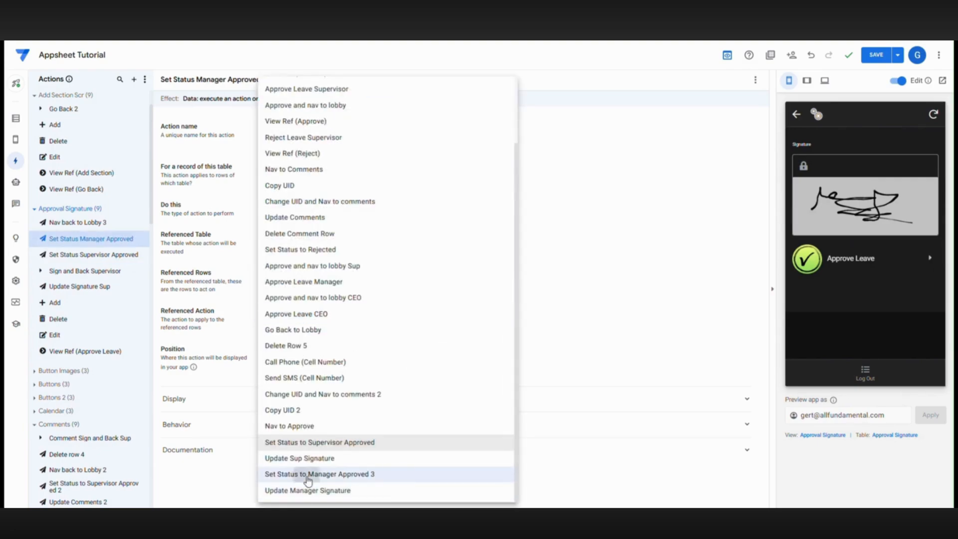
pyautogui.click(306, 475)
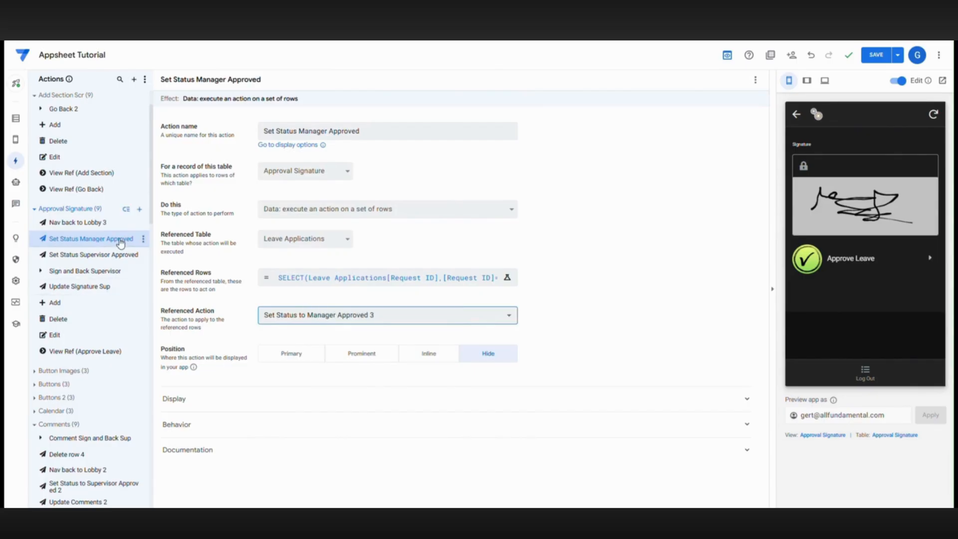
# Duplicate Approval Signature's Update Signature Sup as Update Signature Manager, with Update Manager Signature as its referenced action
pyautogui.click(86, 295)
pyautogui.click(144, 287)
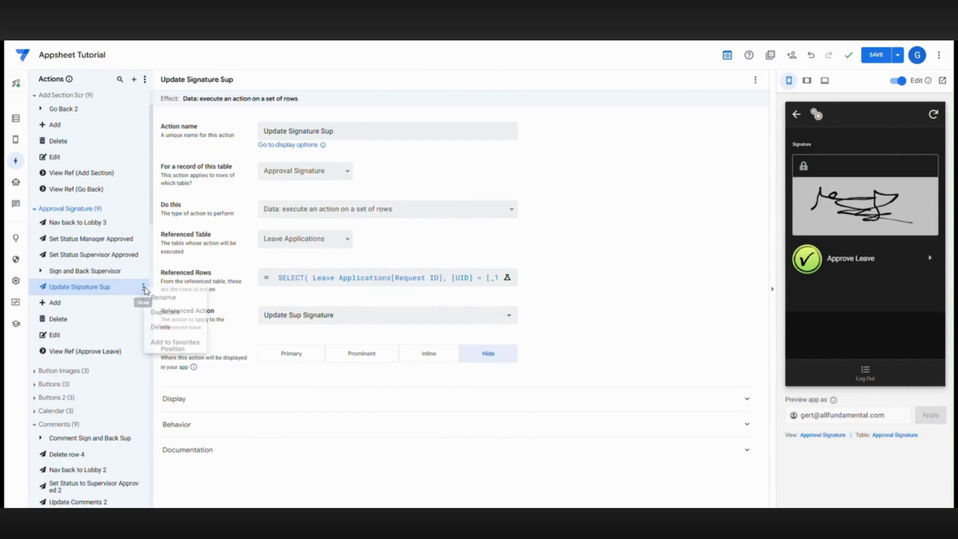
pyautogui.click(166, 314)
pyautogui.click(318, 131)
pyautogui.moveTo(338, 131); pyautogui.dragTo(326, 131)
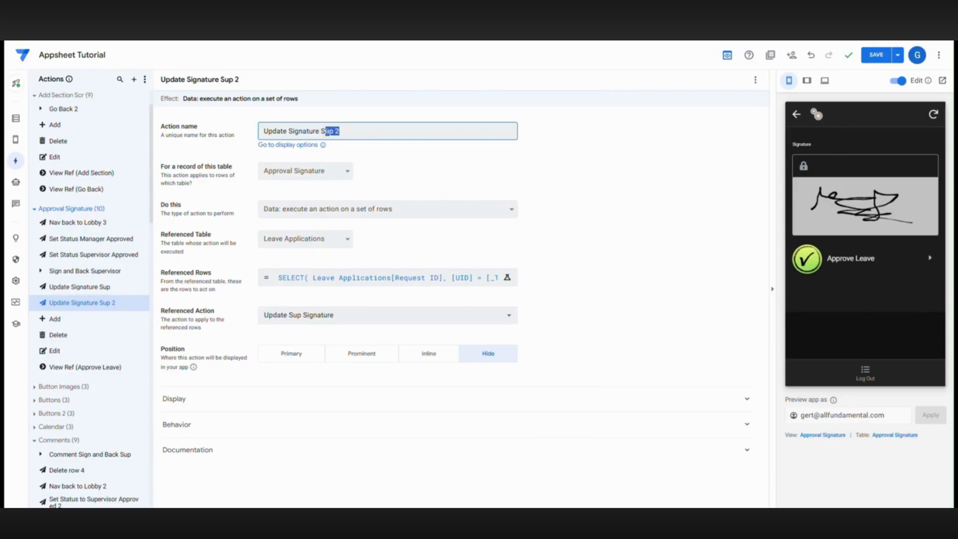
pyautogui.click(329, 315)
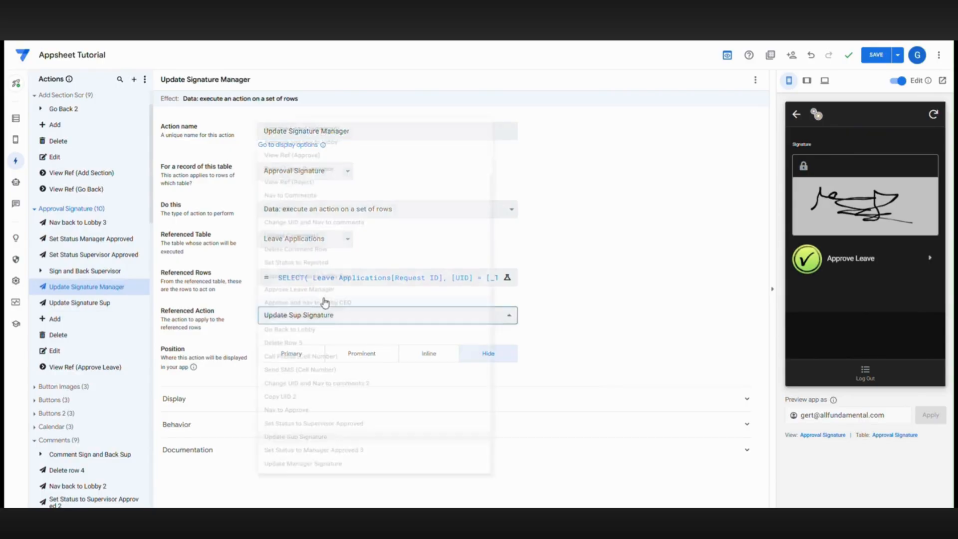
pyautogui.click(352, 491)
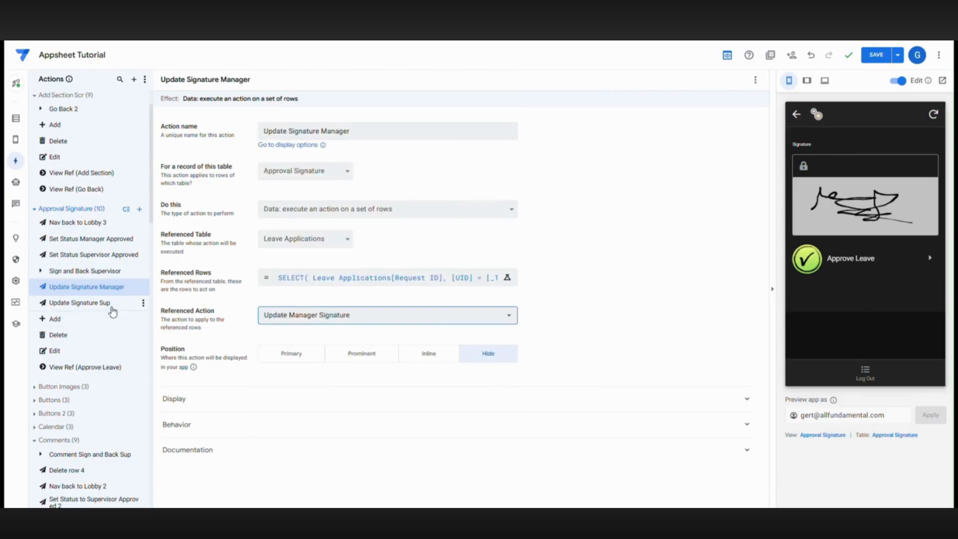
# Duplicate the grouped action Sign and Back Supervisor and rename the copy Sign and Back Manager
pyautogui.click(78, 271)
pyautogui.click(143, 271)
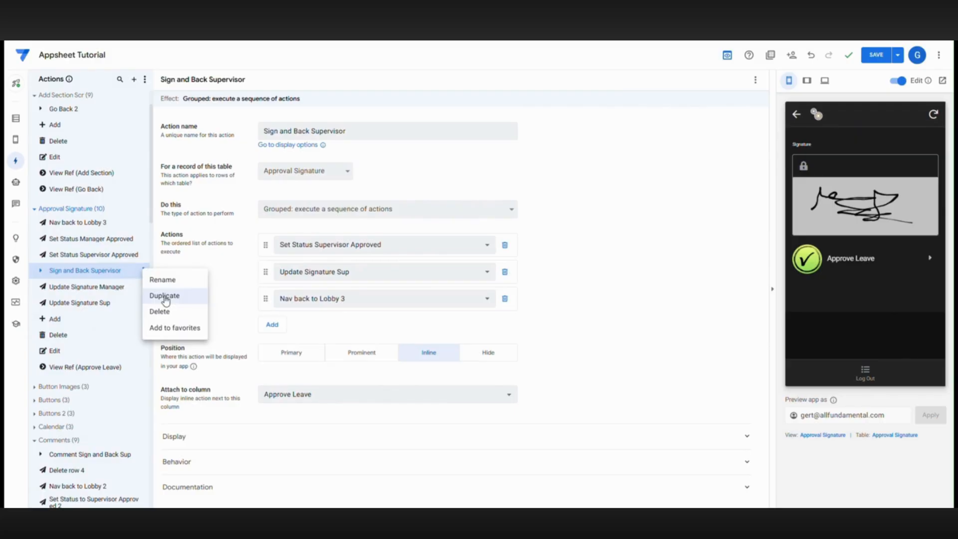
pyautogui.click(165, 296)
pyautogui.click(352, 131)
pyautogui.moveTo(352, 131); pyautogui.dragTo(311, 131)
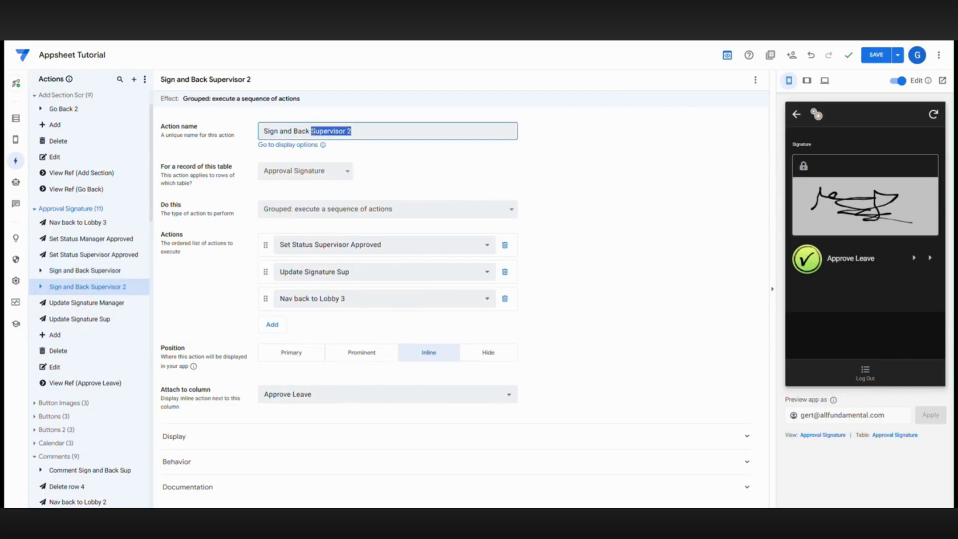
pyautogui.write('Manag')
# Replace the first two actions in Sign and Back Manager with Set Status Manager Approved and Update Signature Manager, and save the app
pyautogui.click(331, 248)
pyautogui.click(330, 381)
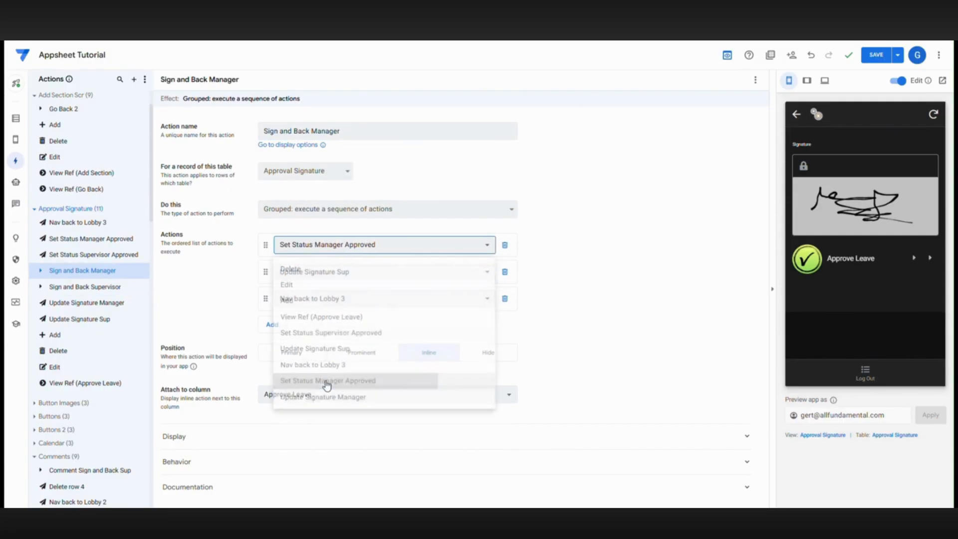
pyautogui.click(319, 272)
pyautogui.click(318, 426)
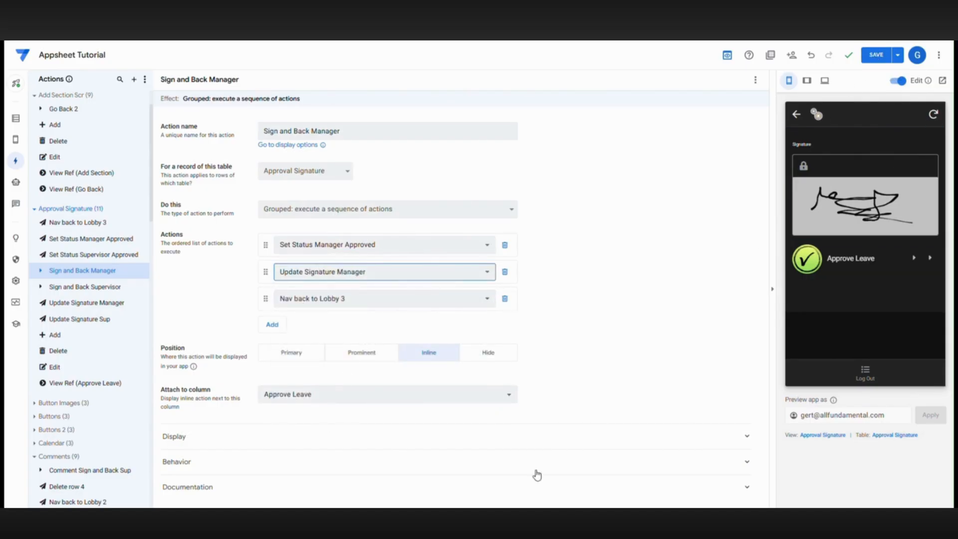
pyautogui.click(875, 56)
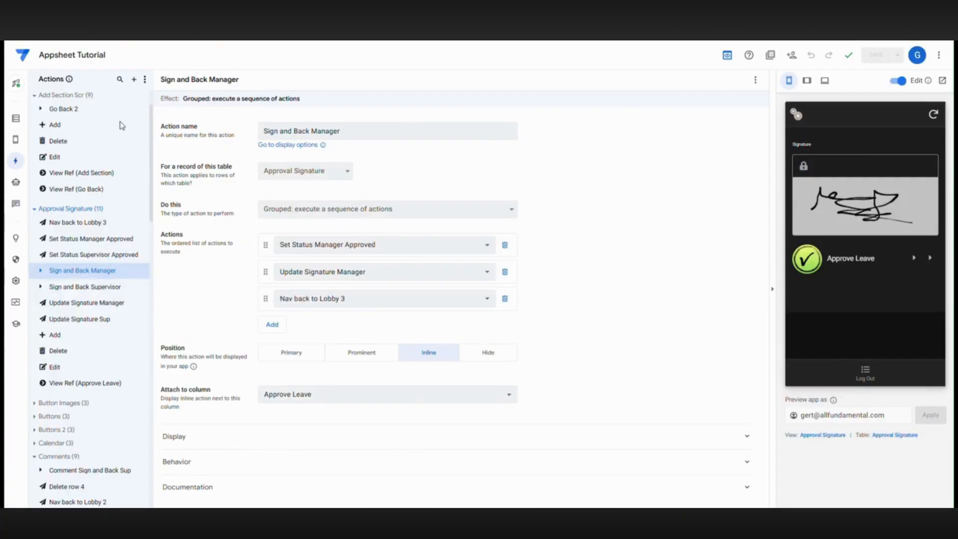
# Duplicate the Set Status to Manager Approved 3 action of Leave Applications and rename the copy Set Status to Approved
pyautogui.scroll(-10, 97, 343)
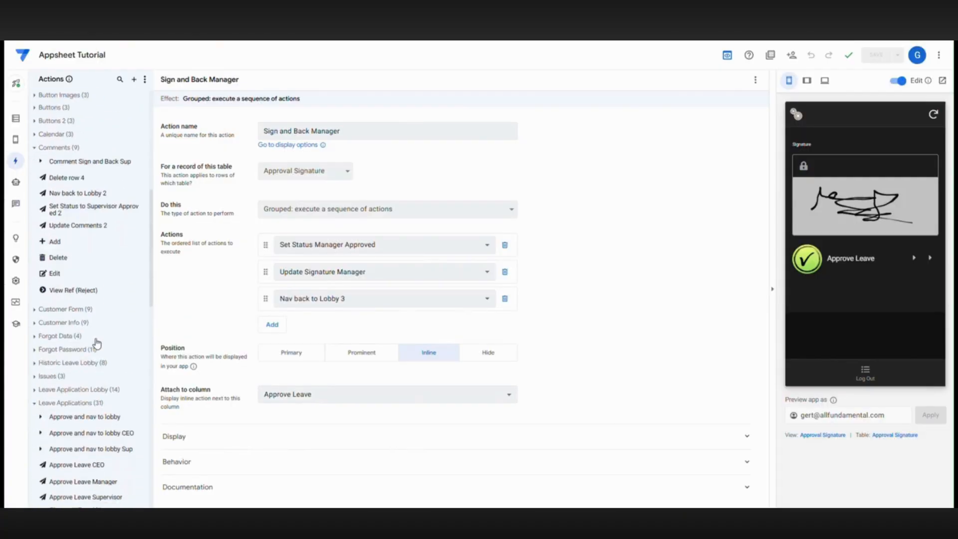
pyautogui.scroll(-8, 97, 344)
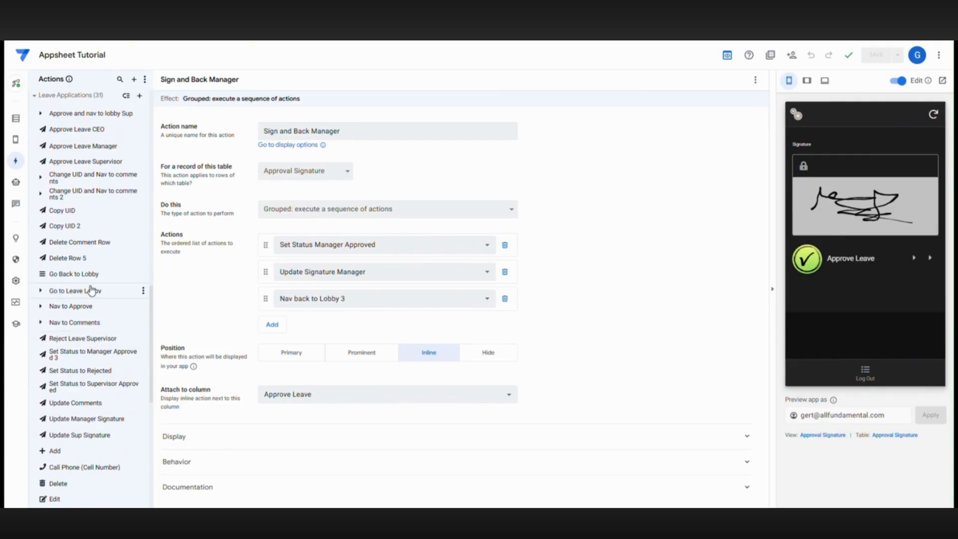
pyautogui.scroll(3, 88, 323)
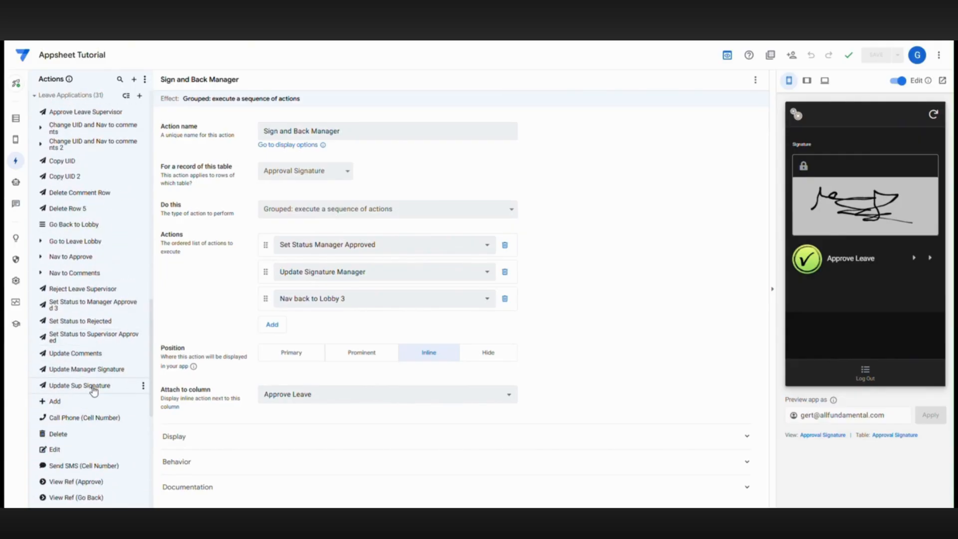
pyautogui.click(143, 305)
pyautogui.click(159, 332)
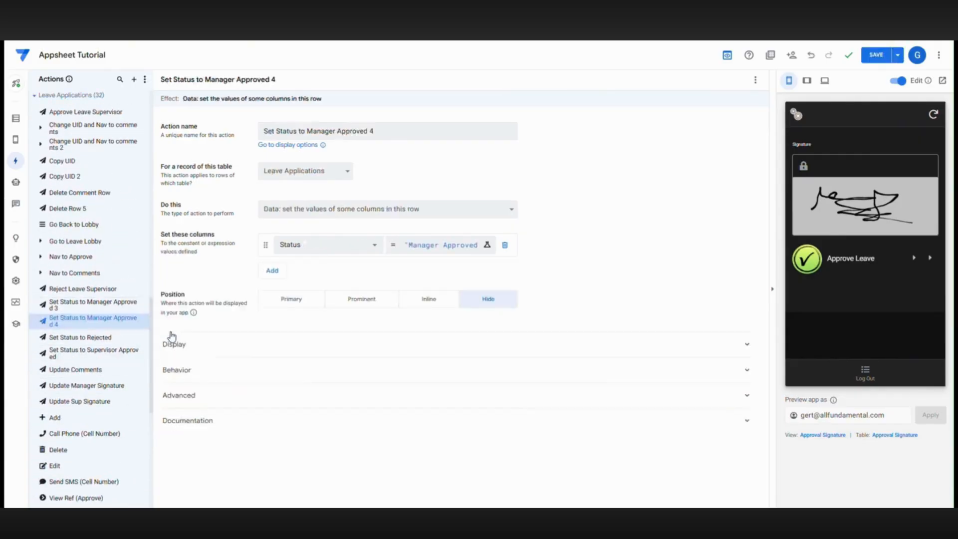
pyautogui.moveTo(375, 131); pyautogui.dragTo(286, 131)
pyautogui.write('A')
# Set the Status column value in the Set Status to Approved action to "Approved"
pyautogui.click(434, 250)
pyautogui.write('Ap')
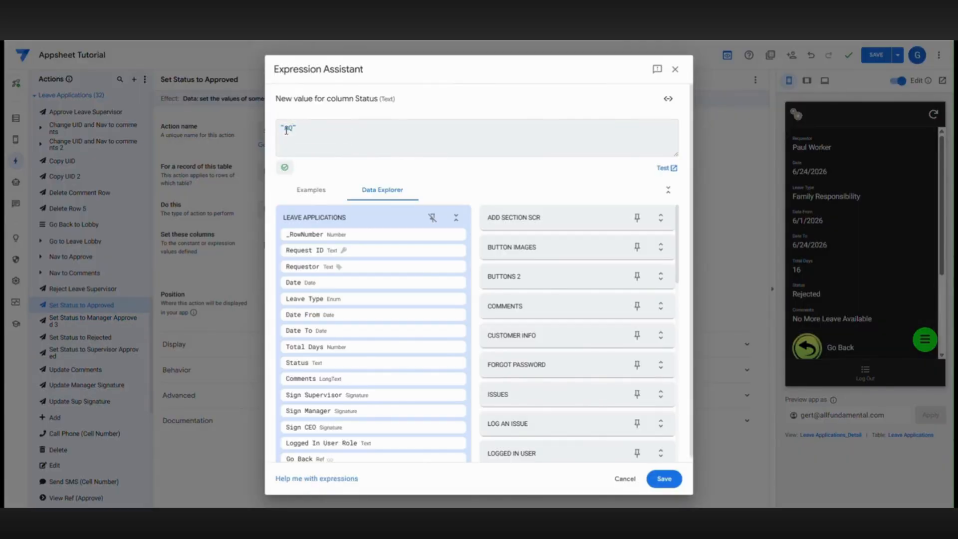
pyautogui.write('proved')
pyautogui.click(659, 478)
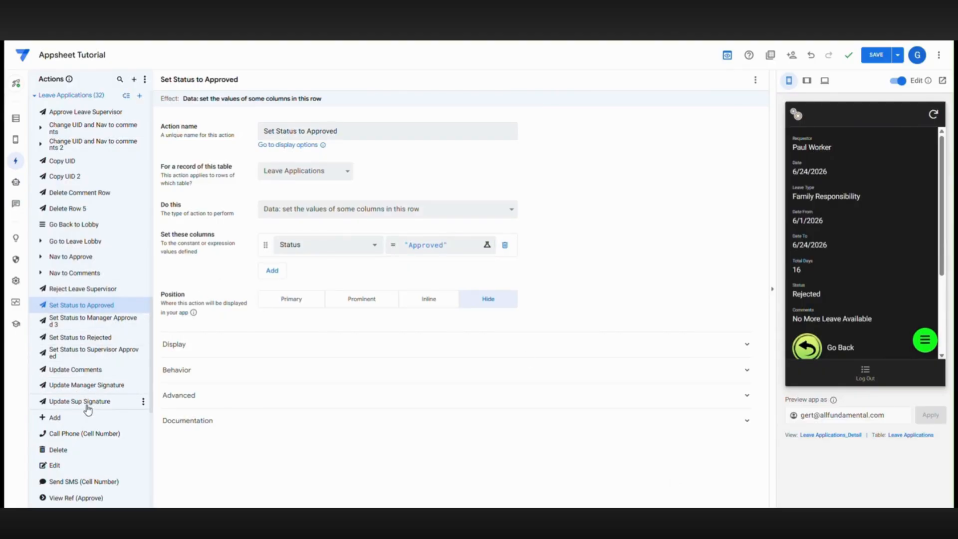
# Duplicate Leave Applications' Update Sup Signature as Update CEO Signature and make it write to the Sign CEO column
pyautogui.click(119, 402)
pyautogui.click(143, 401)
pyautogui.click(165, 430)
pyautogui.click(339, 130)
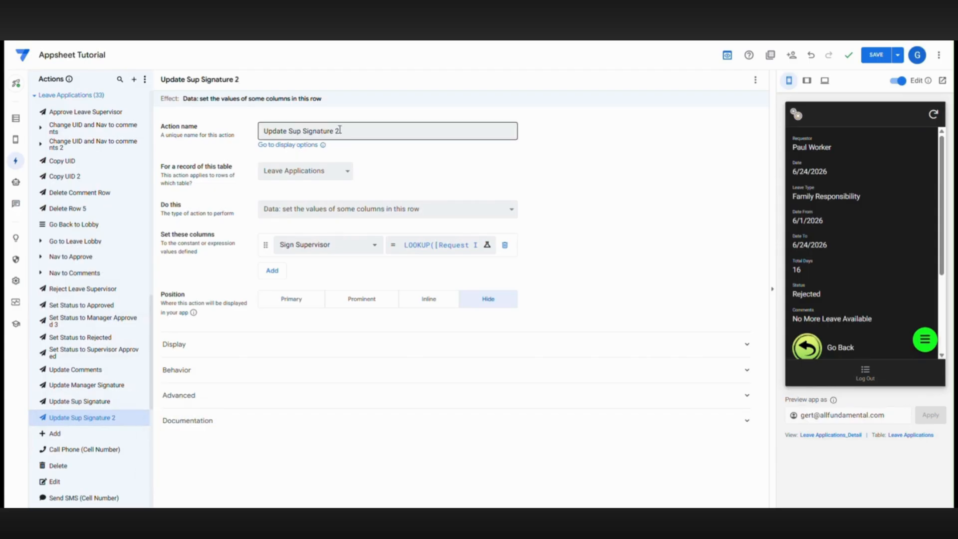
pyautogui.doubleClick(296, 131)
pyautogui.press('BackSpace')
pyautogui.write('CEO')
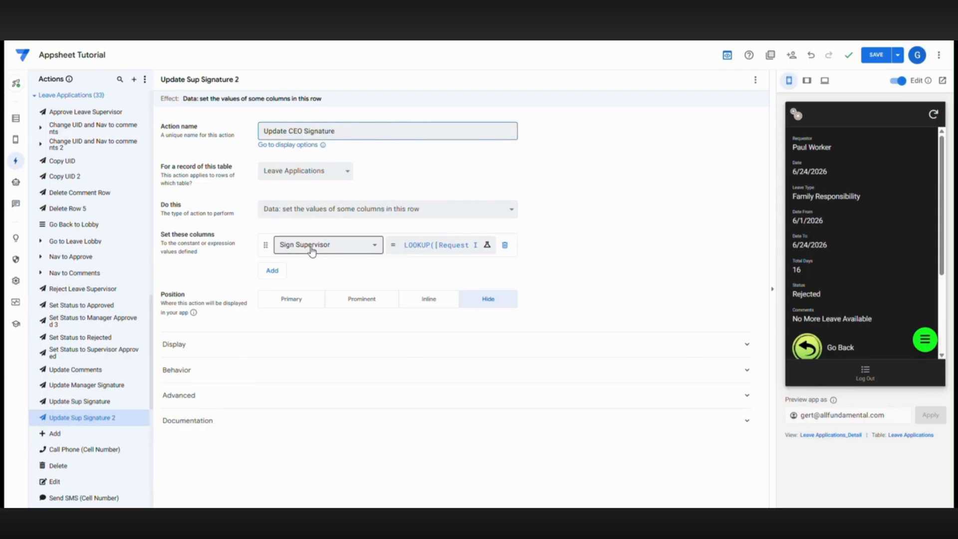
pyautogui.click(312, 245)
pyautogui.click(299, 398)
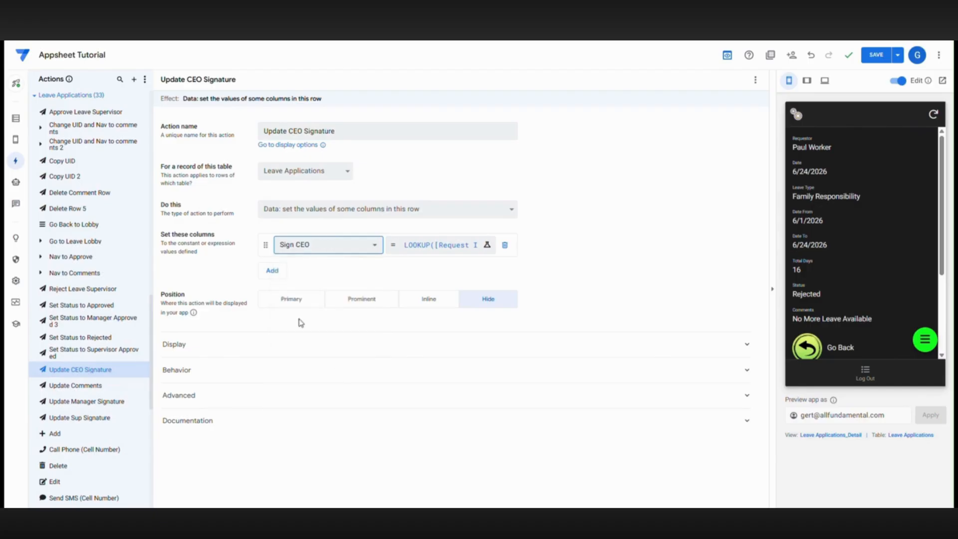
# Duplicate Approval Signature's Set Status Manager Approved action, rename the copy Set Status Approved and open its referenced action choices
pyautogui.scroll(4, 107, 346)
pyautogui.scroll(7, 85, 310)
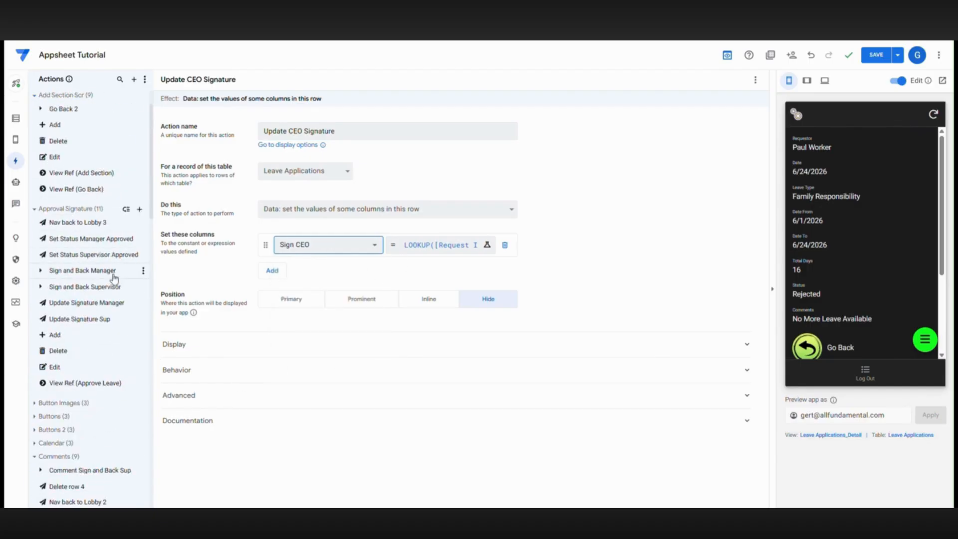
pyautogui.click(100, 238)
pyautogui.click(144, 238)
pyautogui.click(163, 268)
pyautogui.click(368, 131)
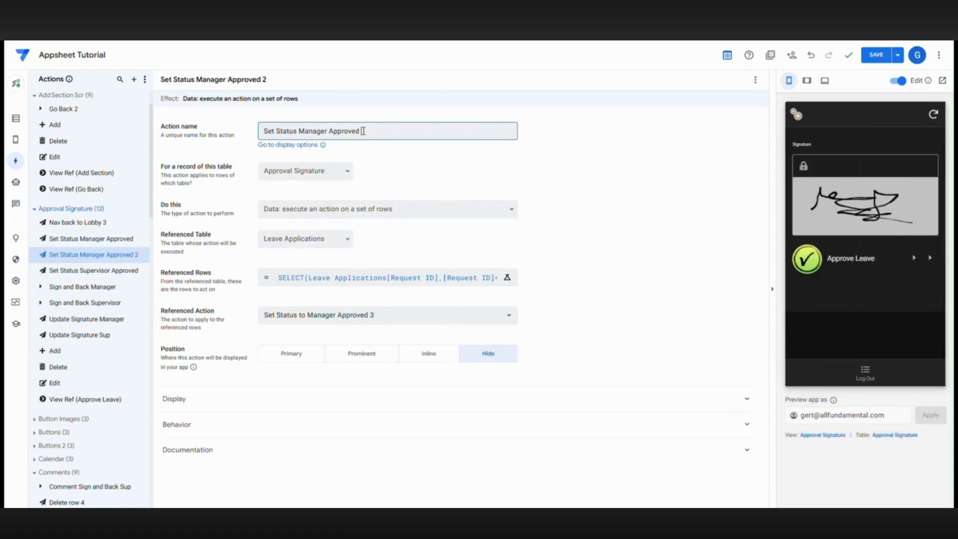
pyautogui.doubleClick(319, 131)
pyautogui.press('BackSpace')
pyautogui.click(305, 325)
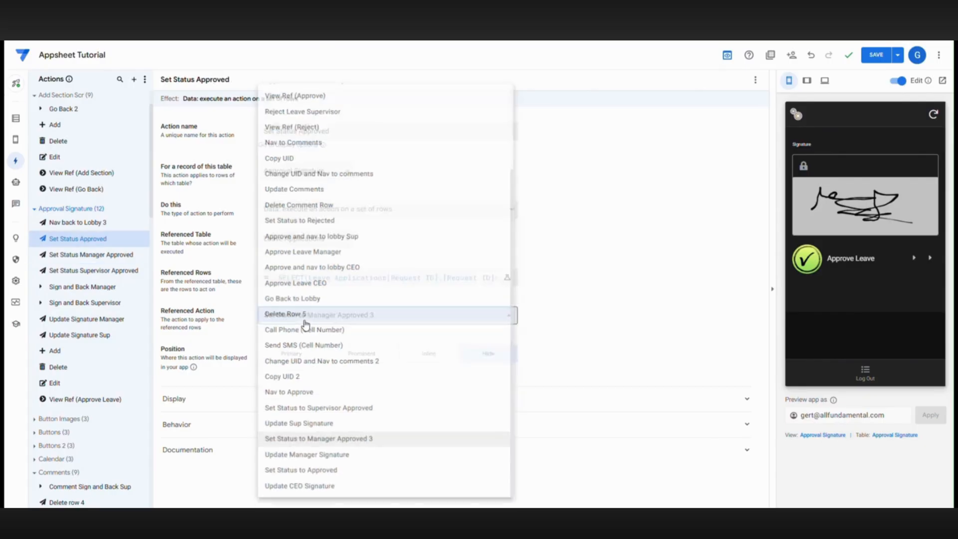
# Choose Set Status to Approved as the referenced action of the Set Status Approved action
pyautogui.click(306, 474)
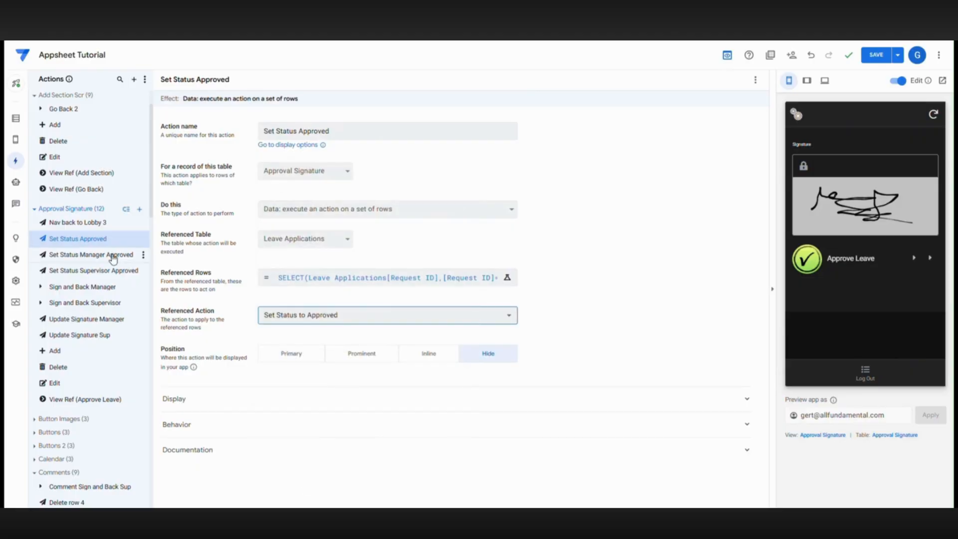
# Duplicate the Update Signature Manager action as Update Signature CEO and set its referenced action to Update CEO Signature
pyautogui.click(89, 319)
pyautogui.click(144, 319)
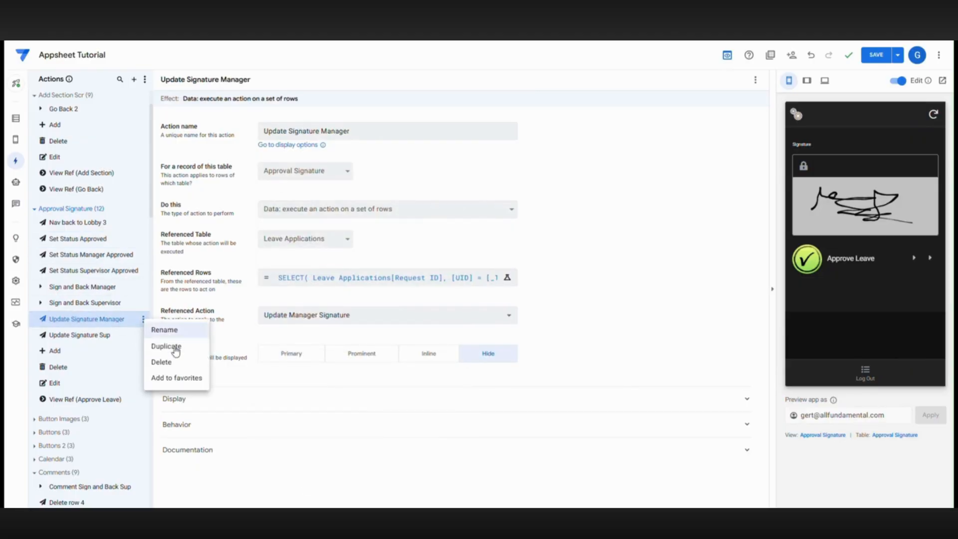
pyautogui.click(147, 344)
pyautogui.moveTo(366, 131); pyautogui.dragTo(321, 131)
pyautogui.write('CEO')
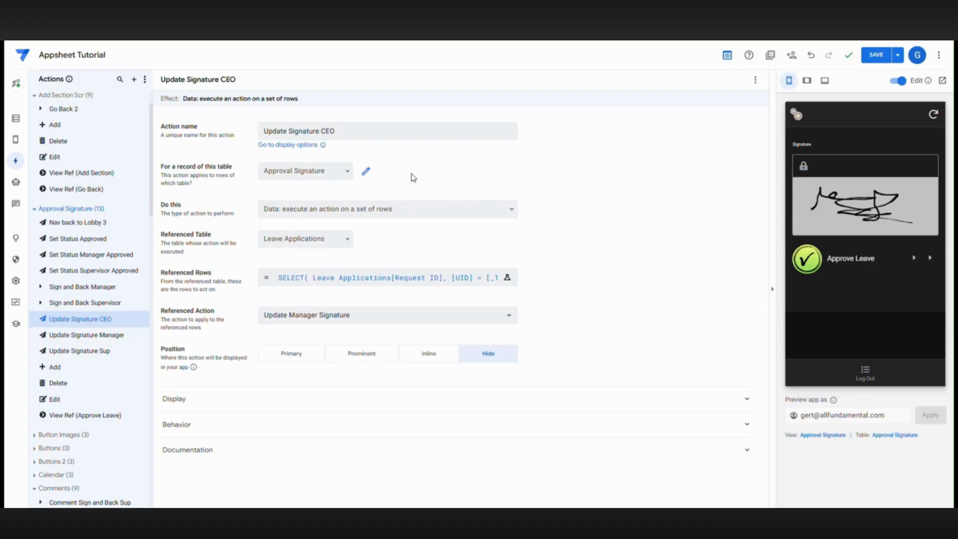
pyautogui.click(384, 315)
pyautogui.click(290, 491)
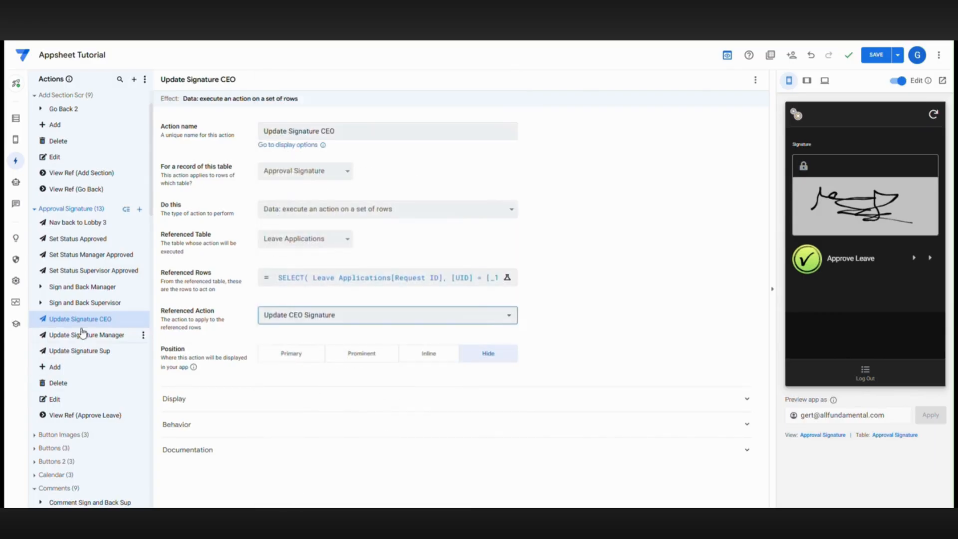
# Duplicate the Sign and Back Manager action and rename the copy Sign and Back CEO
pyautogui.click(97, 287)
pyautogui.click(143, 287)
pyautogui.click(164, 315)
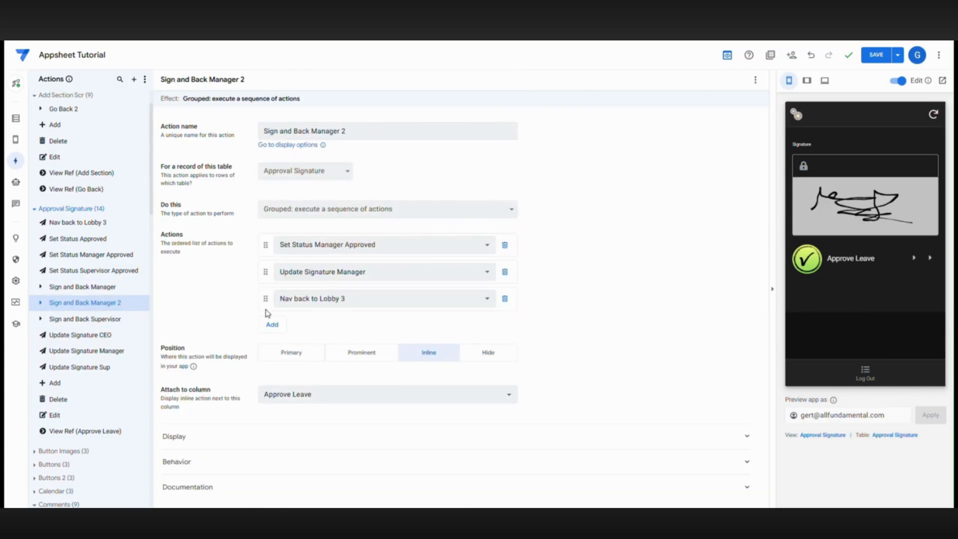
pyautogui.moveTo(348, 131); pyautogui.dragTo(313, 132)
pyautogui.press('BackSpace')
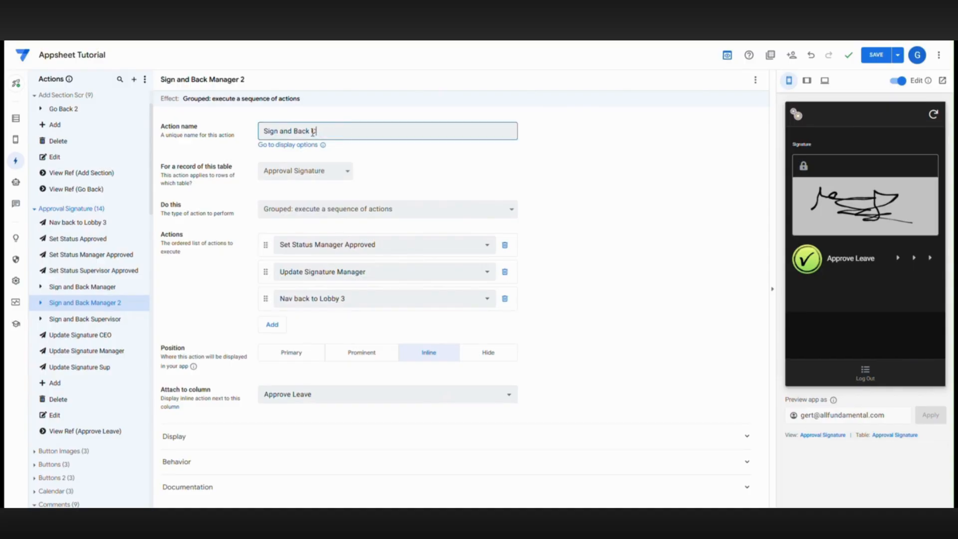
pyautogui.click(547, 183)
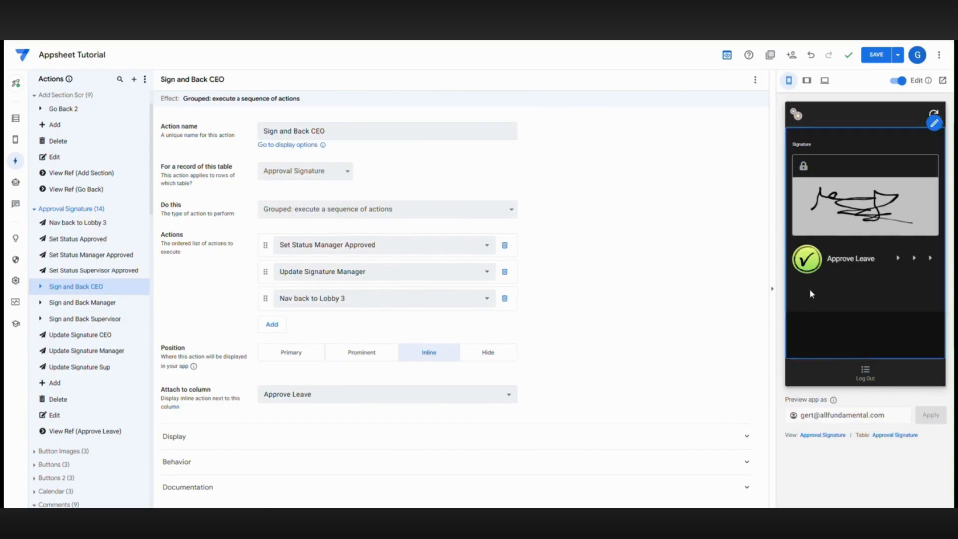
# Replace the first two actions of Sign and Back CEO with Set Status Approved and Update Signature CEO, and save the app
pyautogui.click(350, 245)
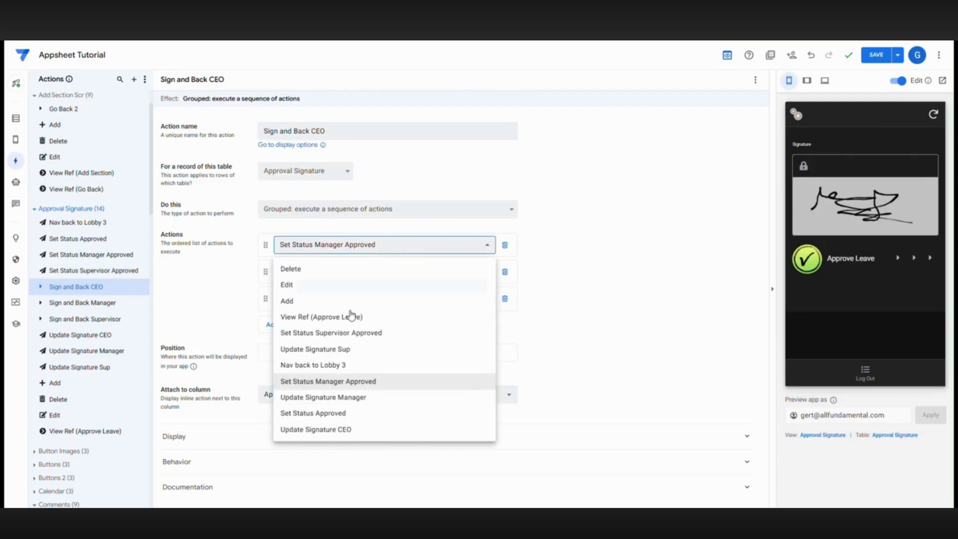
pyautogui.click(321, 413)
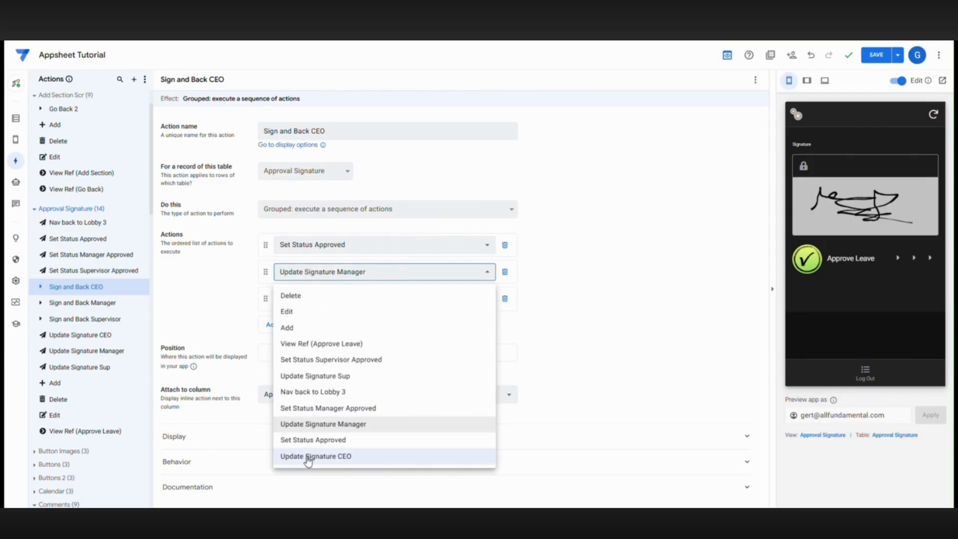
pyautogui.click(327, 456)
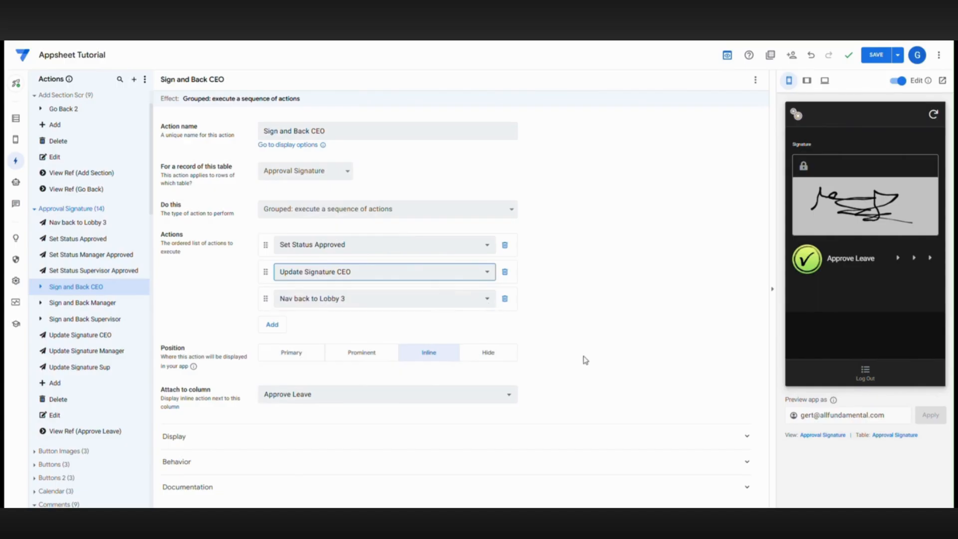
pyautogui.moveTo(897, 259)
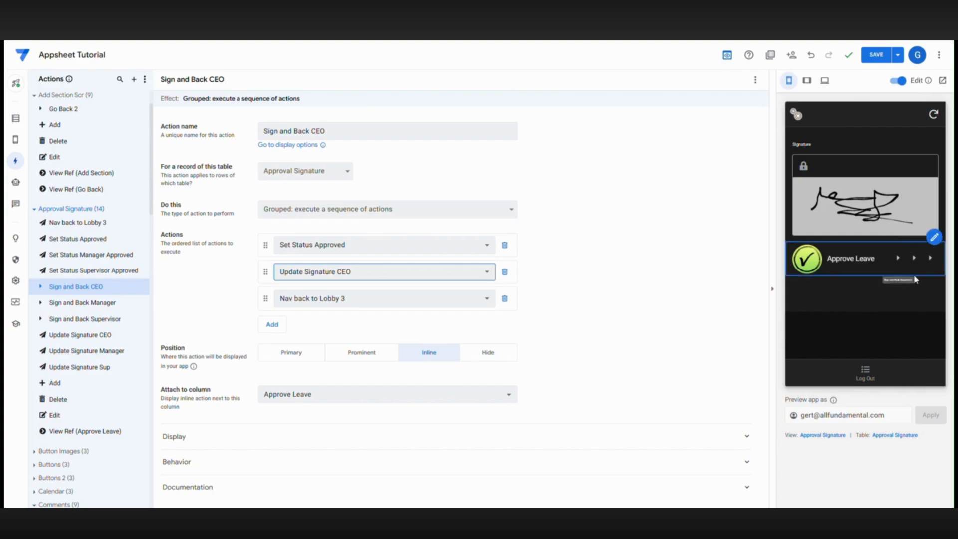
pyautogui.click(880, 60)
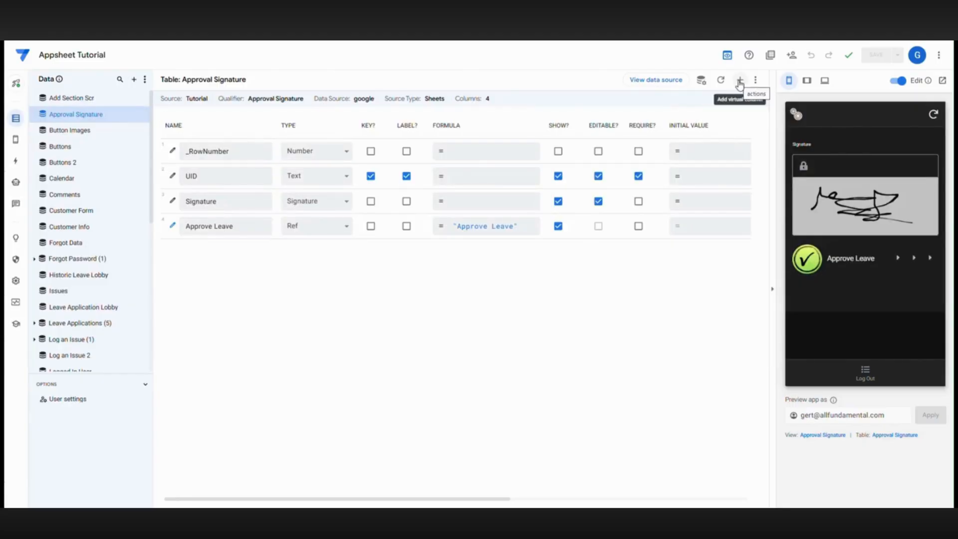
# Add a virtual column named Logged In User Role to the Approval Signature table
pyautogui.click(740, 80)
pyautogui.moveTo(485, 125); pyautogui.dragTo(405, 137)
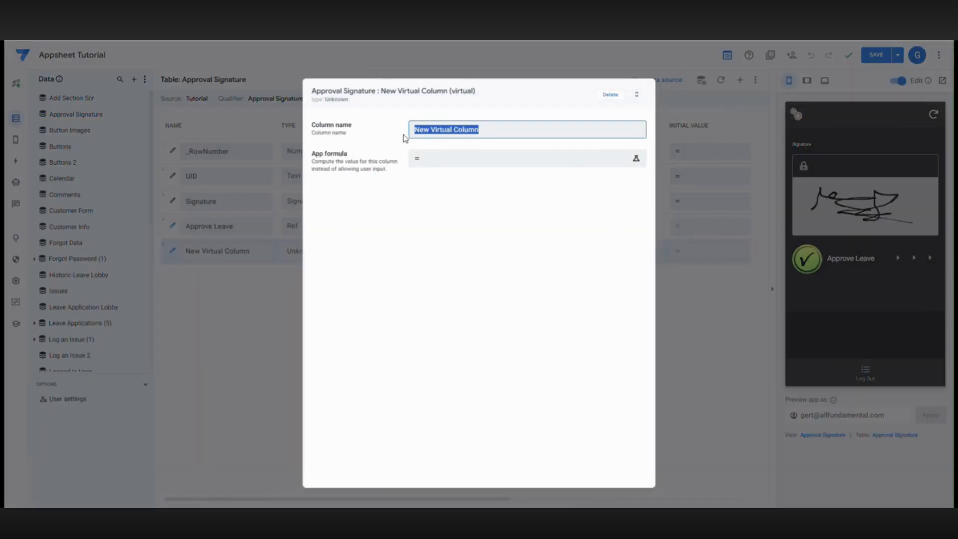
pyautogui.write('Logged In User Role')
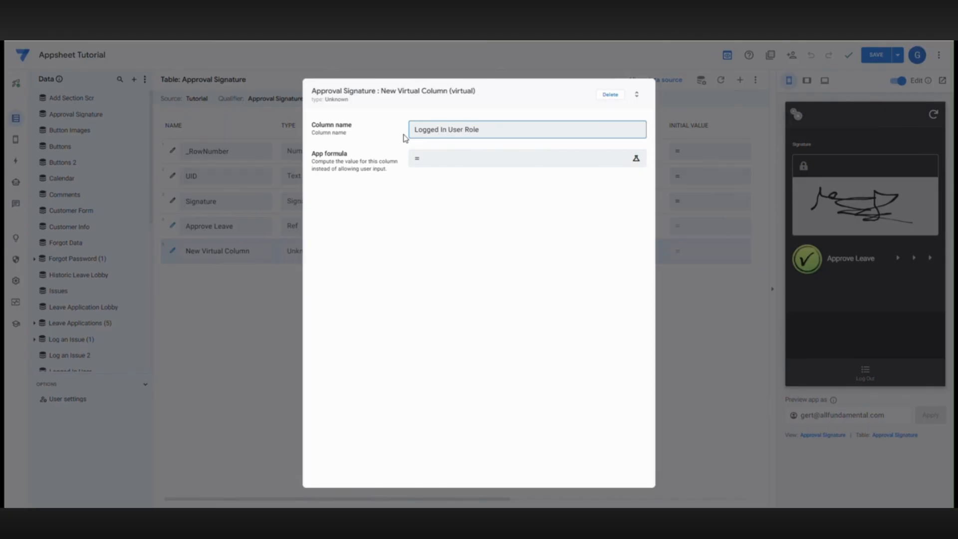
# Give the Logged In User Role column the formula LOOKUP("Device","Logged In User","Device ID","Role") and hide it in the app
pyautogui.click(447, 162)
pyautogui.write('L')
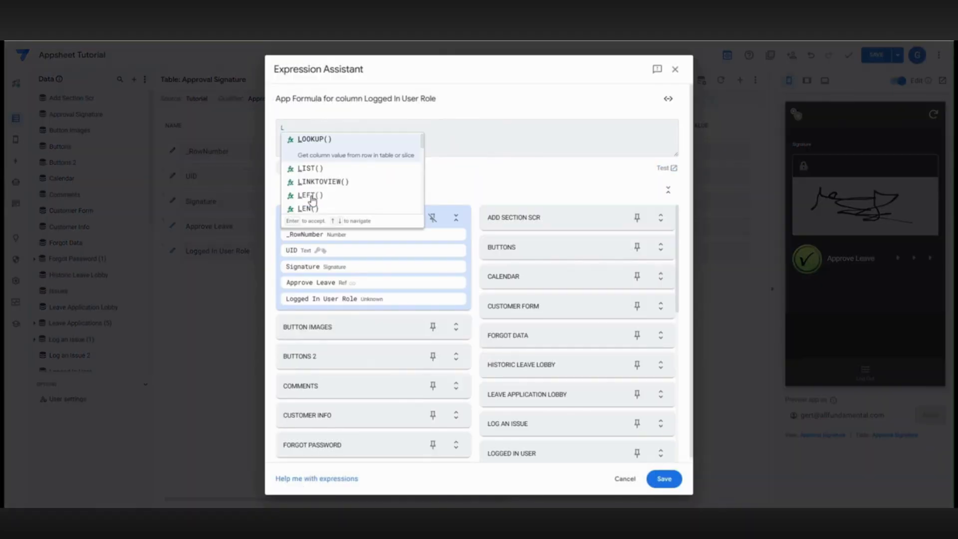
pyautogui.click(312, 149)
pyautogui.write('"Device"')
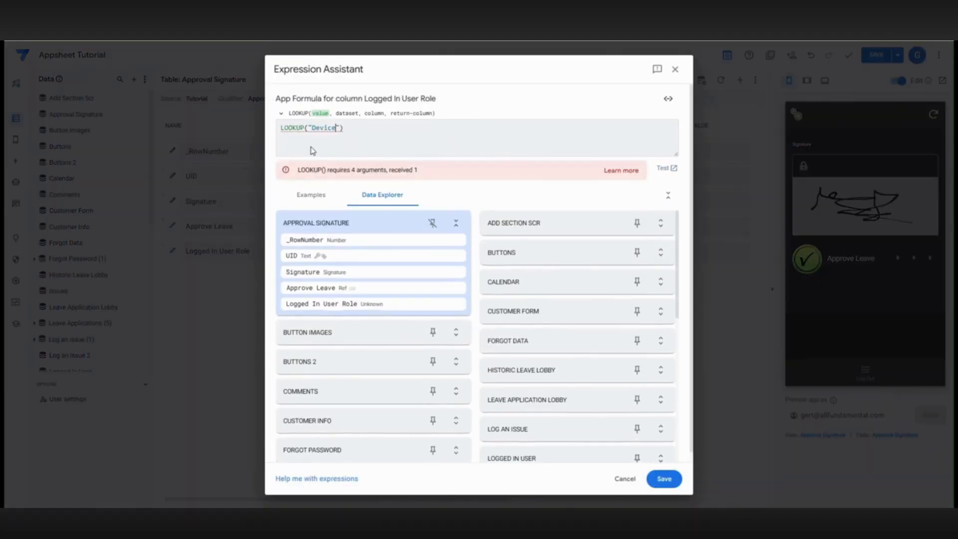
pyautogui.write(',"')
pyautogui.write('L')
pyautogui.click(404, 179)
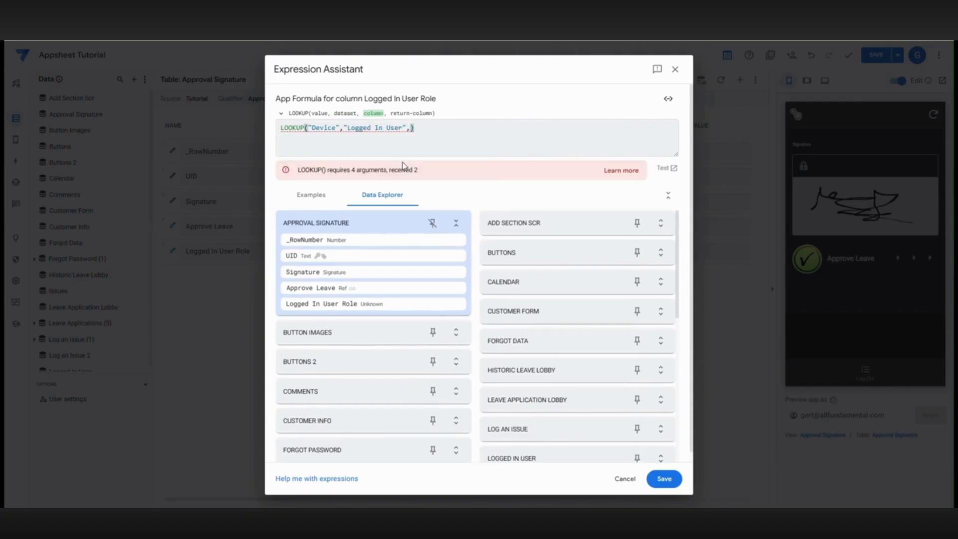
pyautogui.write('"Device ID","Role"')
pyautogui.click(663, 480)
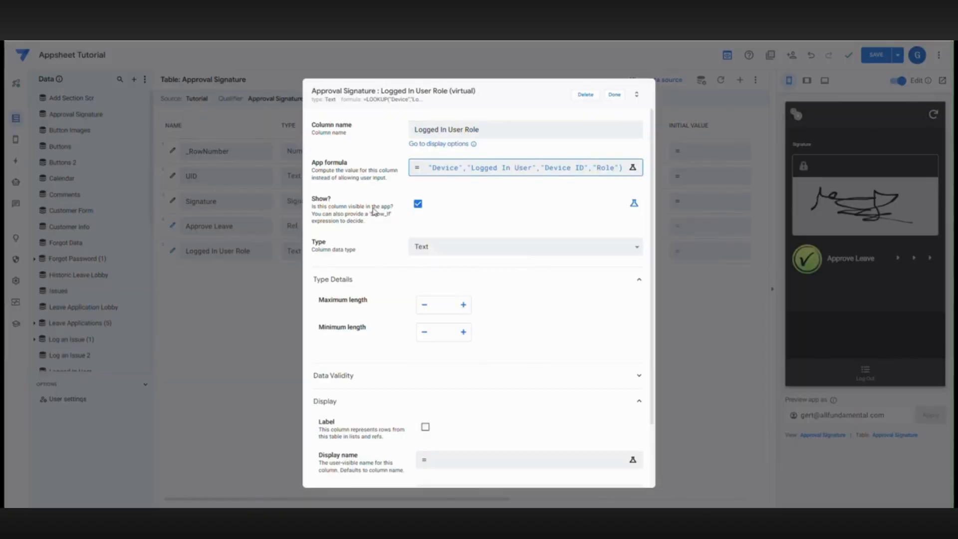
pyautogui.click(615, 96)
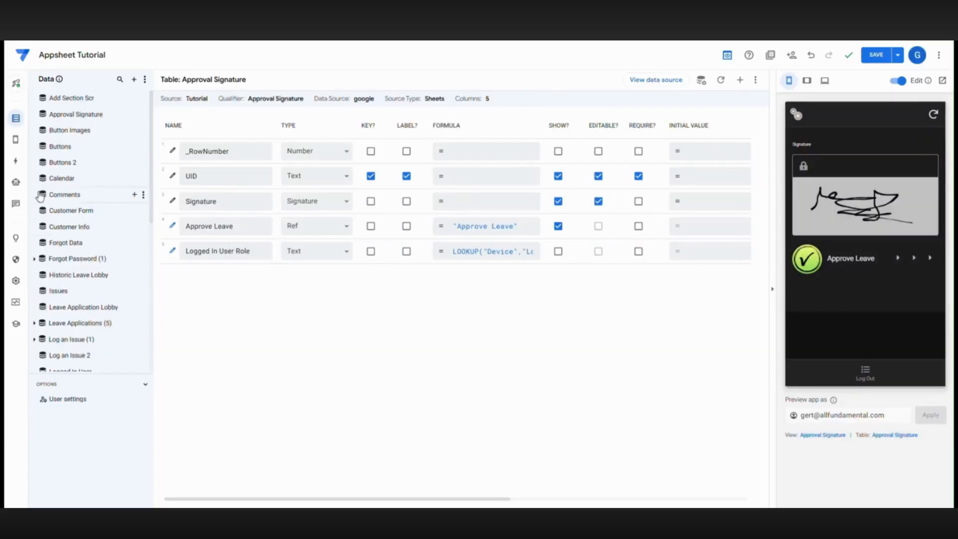
# Set the Sign and Back CEO action's behavior condition to [Logged In User Role]="CEO"
pyautogui.click(934, 249)
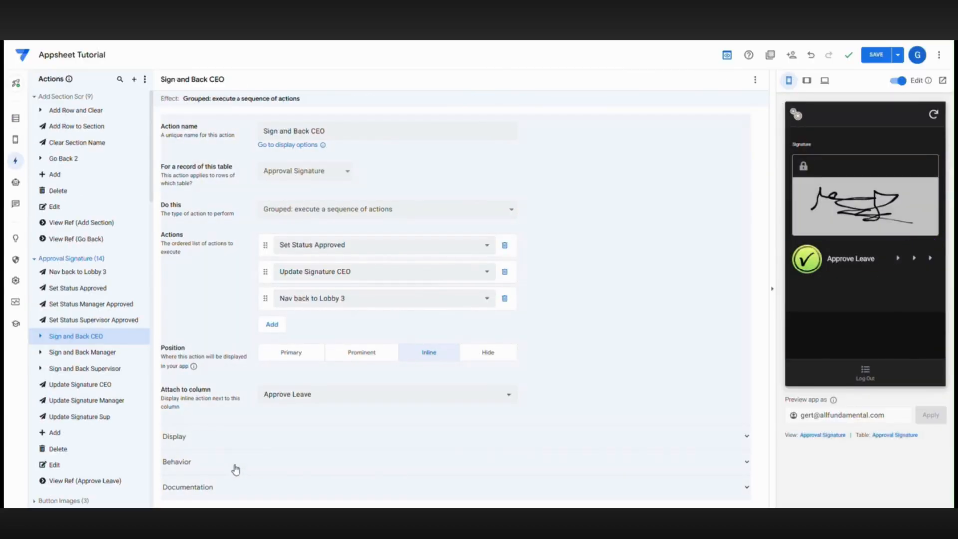
pyautogui.click(235, 464)
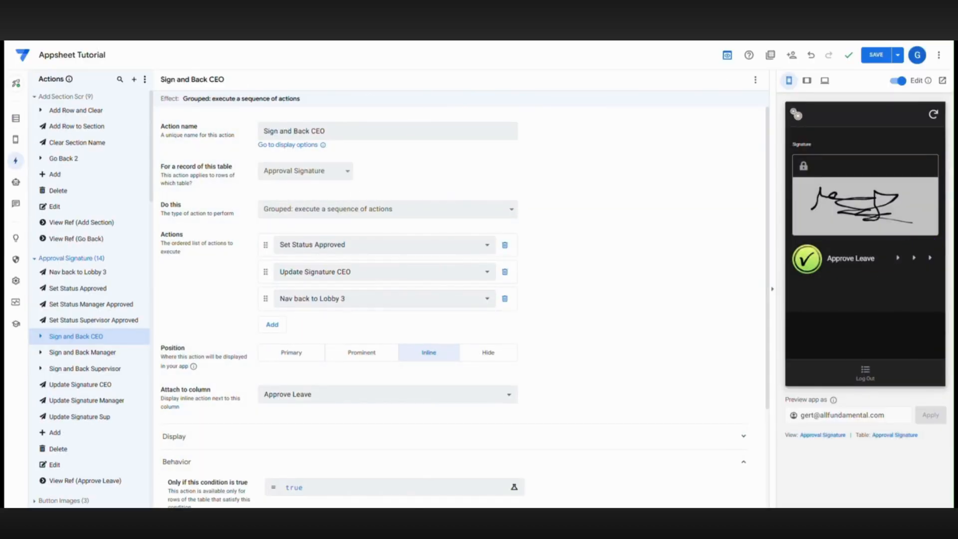
pyautogui.click(316, 483)
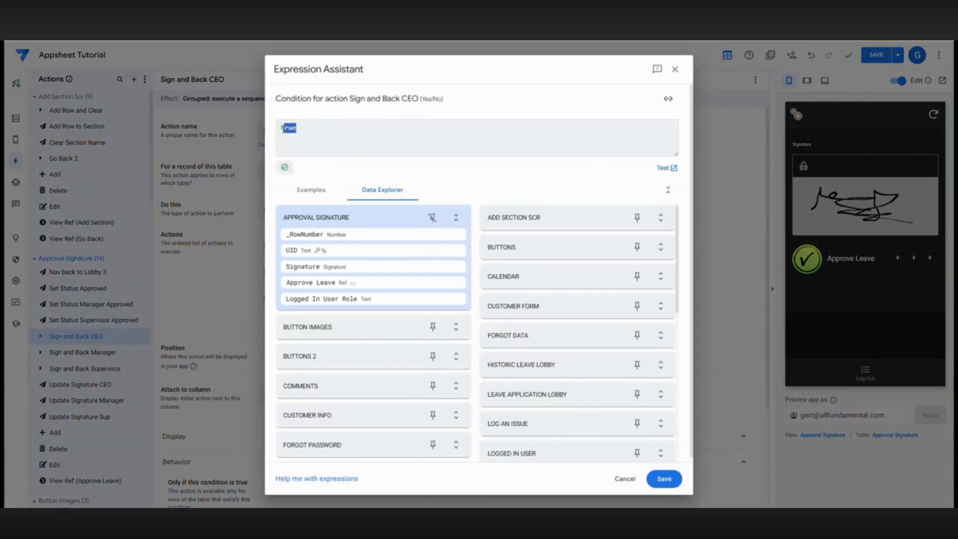
pyautogui.press('BackSpace')
pyautogui.click(433, 298)
pyautogui.write('=')
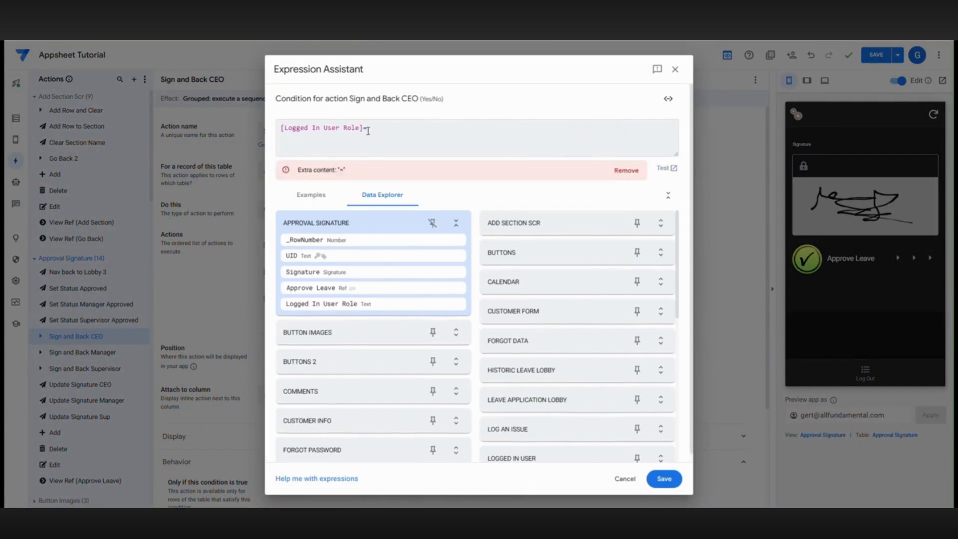
pyautogui.write('"CEO')
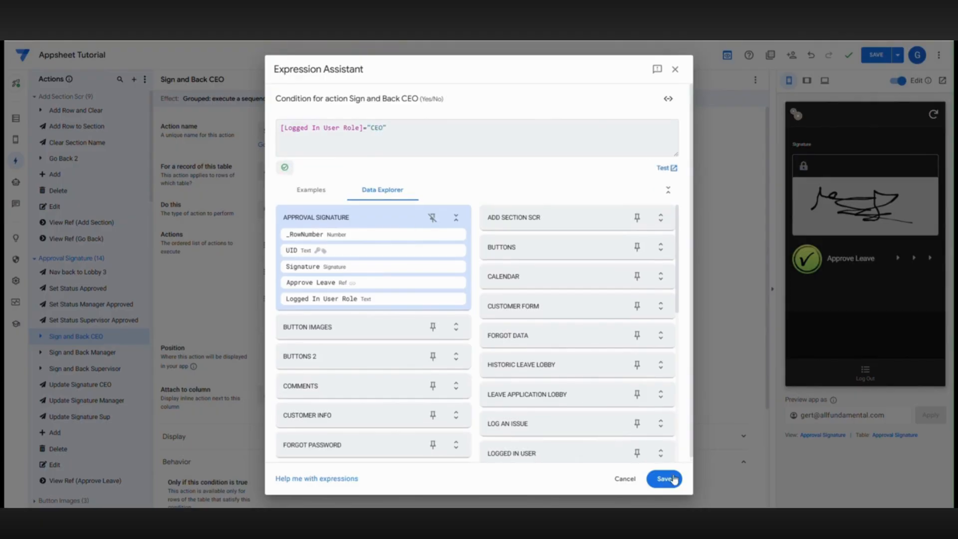
pyautogui.click(673, 479)
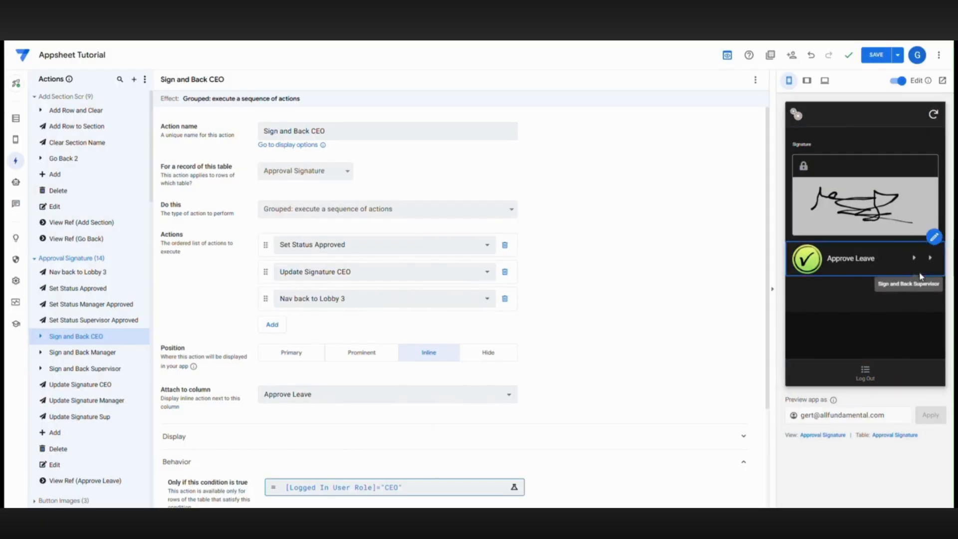
# Copy the condition expression of the Sign and Back CEO action and close its editor unchanged
pyautogui.click(387, 488)
pyautogui.moveTo(417, 126); pyautogui.dragTo(282, 131)
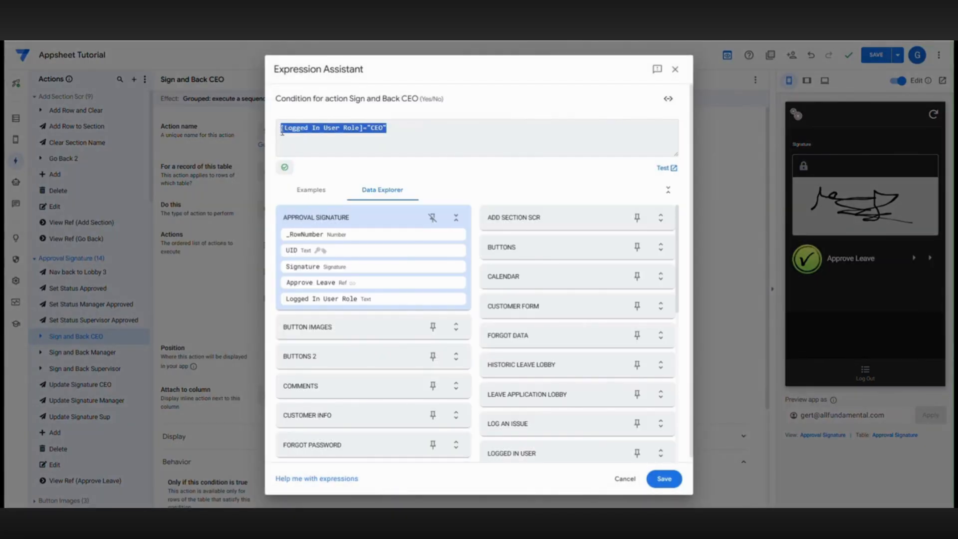
pyautogui.rightClick(282, 130)
pyautogui.click(307, 183)
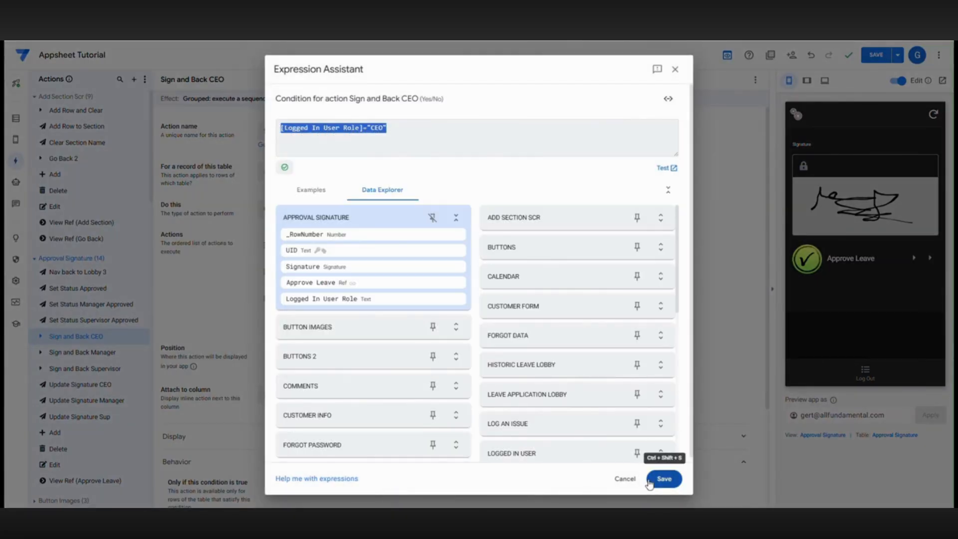
pyautogui.click(675, 68)
# Paste the copied condition into the Sign and Back Manager action and change it to [Logged In User Role]="Manager"
pyautogui.click(83, 352)
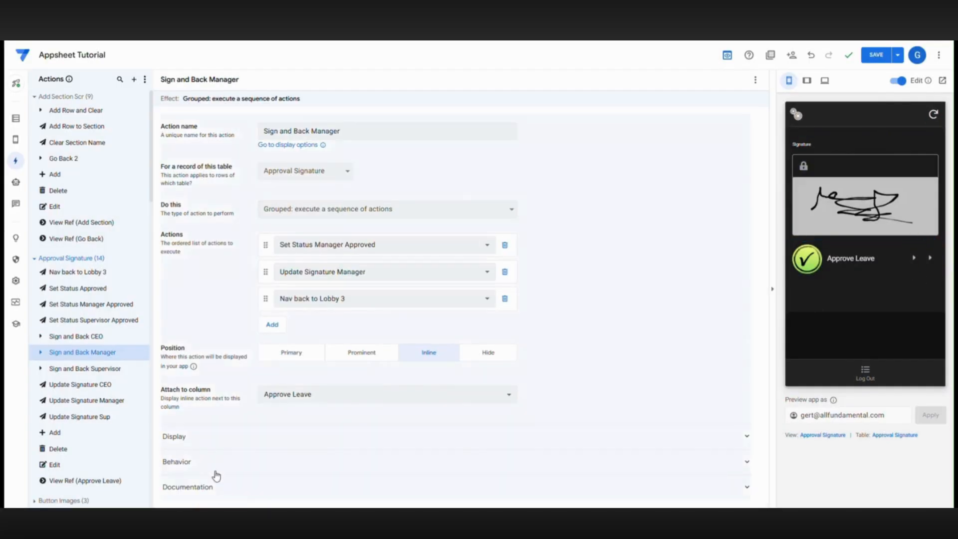
pyautogui.click(216, 471)
pyautogui.click(309, 489)
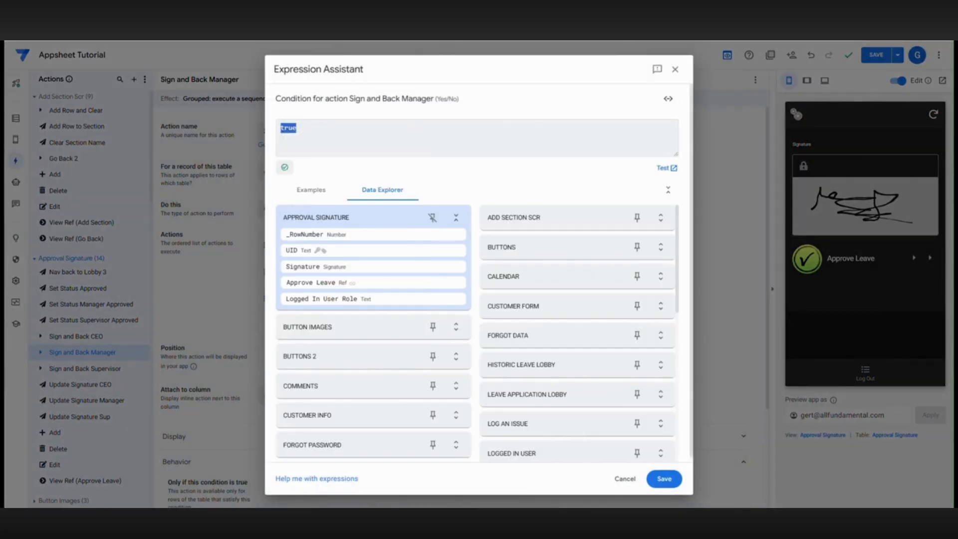
pyautogui.hotkey('ctrl', 'v')
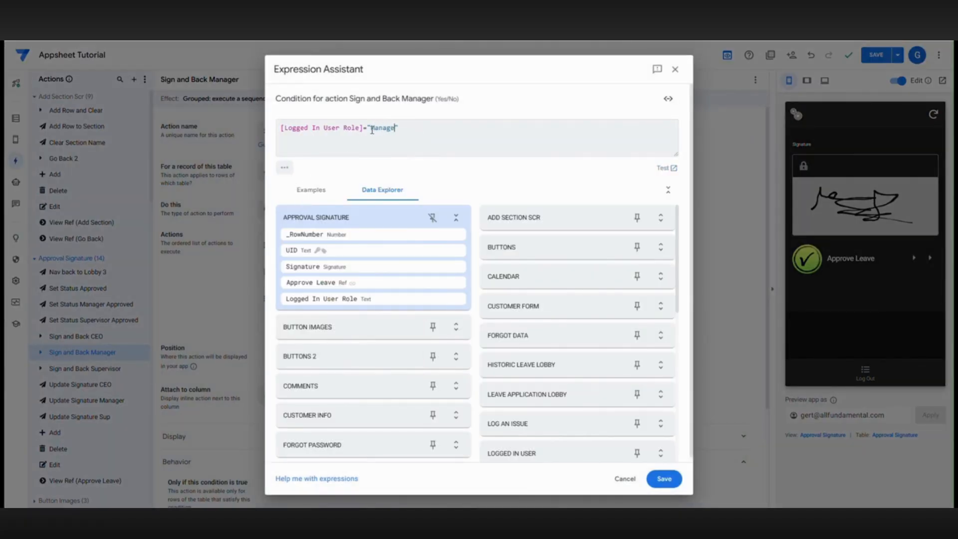
pyautogui.click(668, 482)
# Paste the copied role condition into the Sign and Back Supervisor action and adapt the role to the supervisor
pyautogui.click(931, 249)
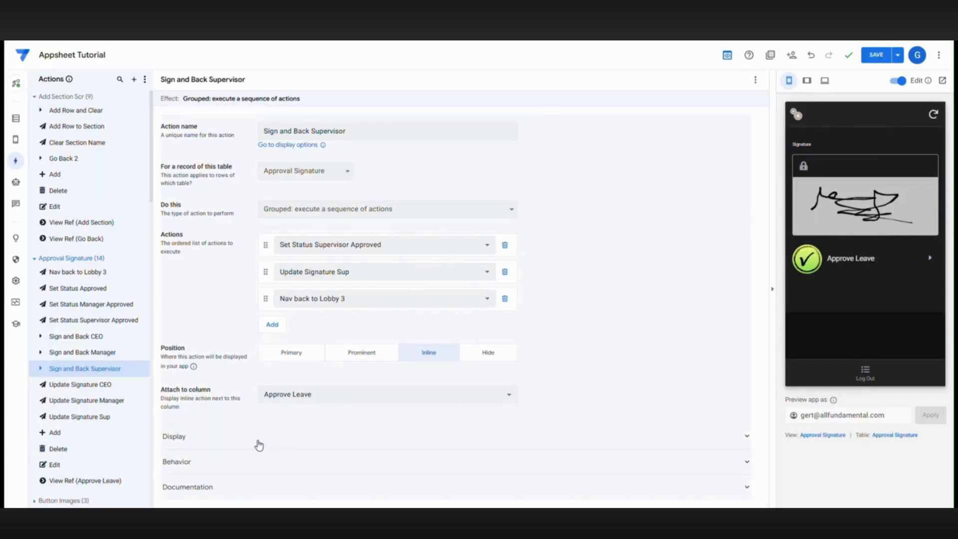
pyautogui.click(251, 464)
pyautogui.click(312, 487)
pyautogui.moveTo(307, 137); pyautogui.dragTo(283, 128)
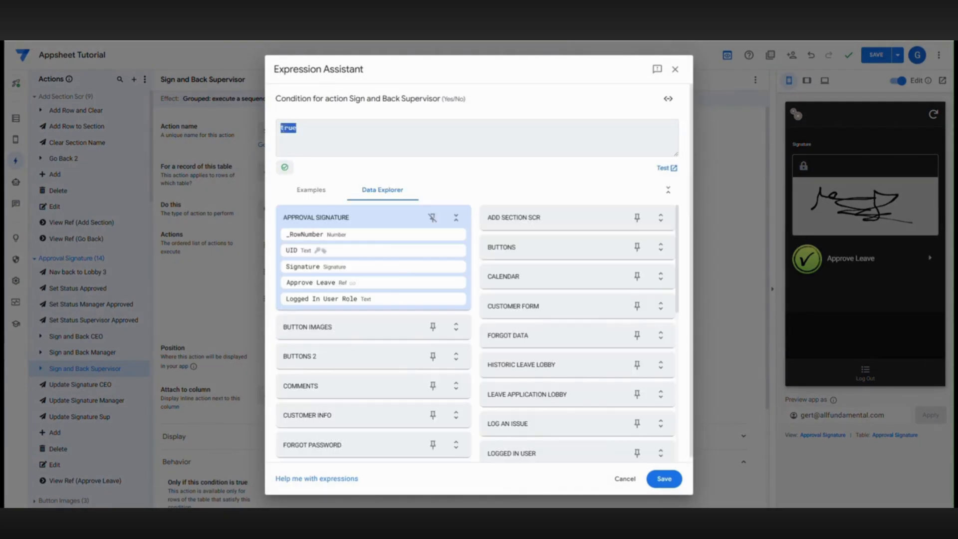
pyautogui.hotkey('ctrl', 'v')
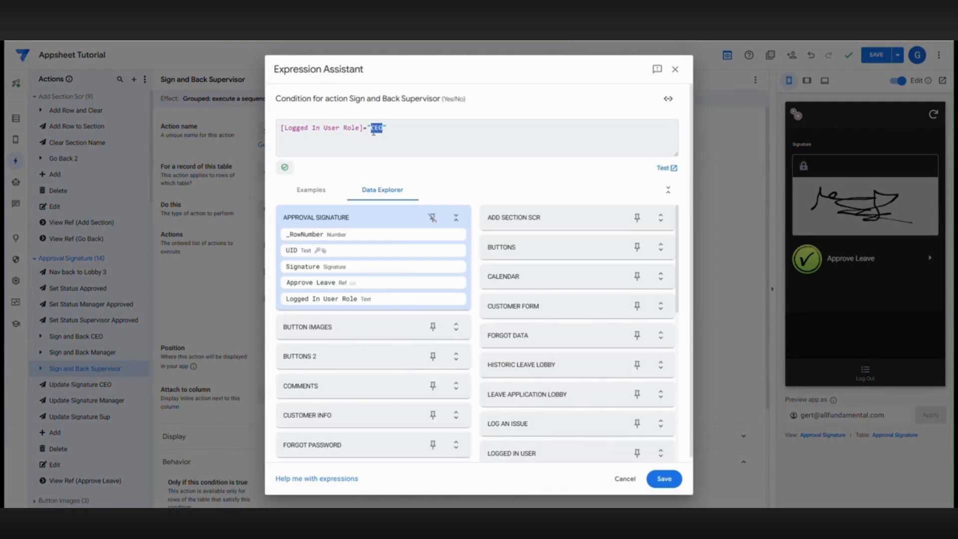
pyautogui.click(664, 478)
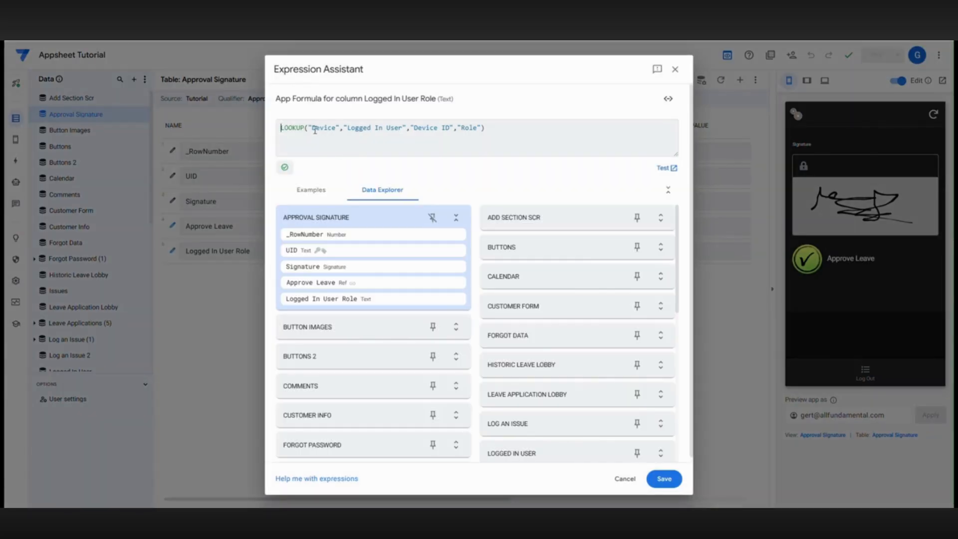
# Replace the "Device" lookup value in the Logged In User Role app formula with CONTEXT("Device") and save the formula
pyautogui.click(338, 128)
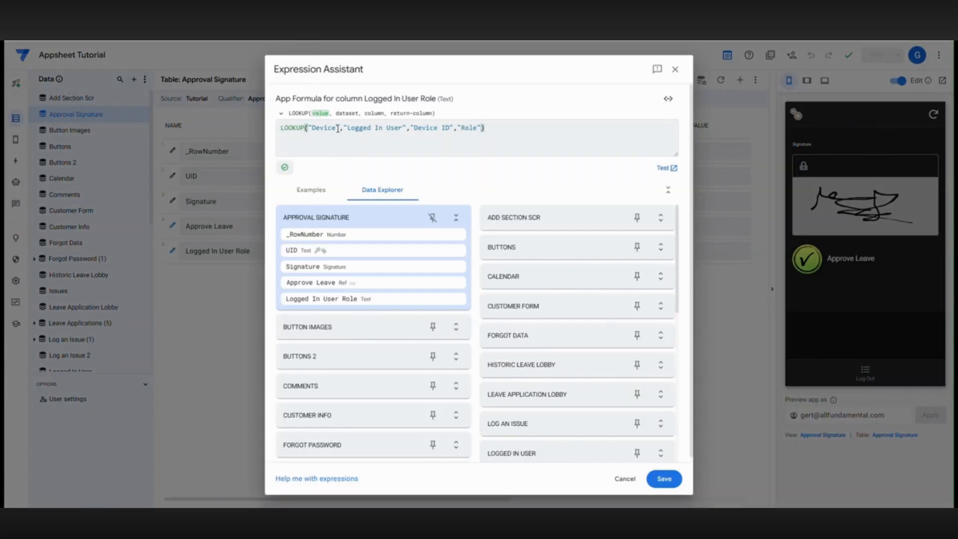
pyautogui.write('c')
pyautogui.click(344, 169)
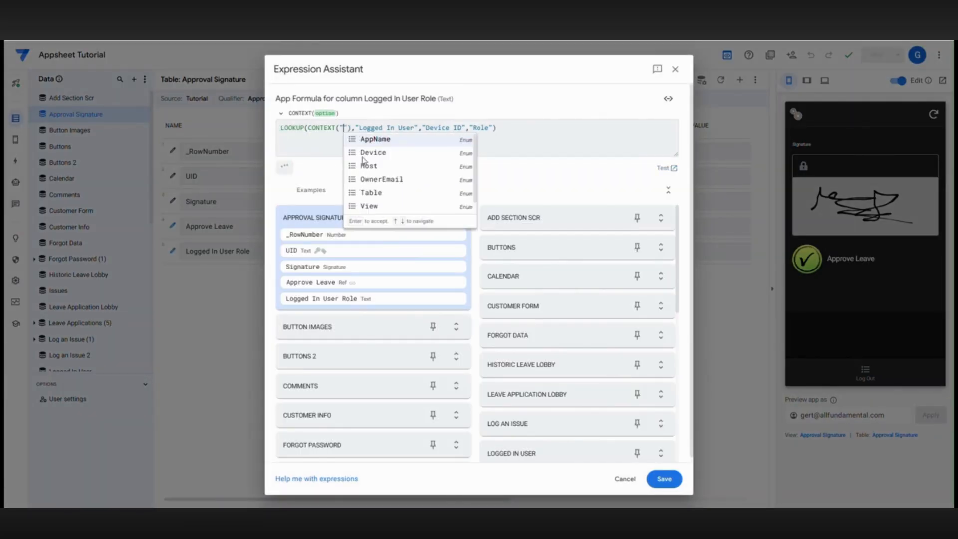
pyautogui.click(372, 149)
pyautogui.click(664, 479)
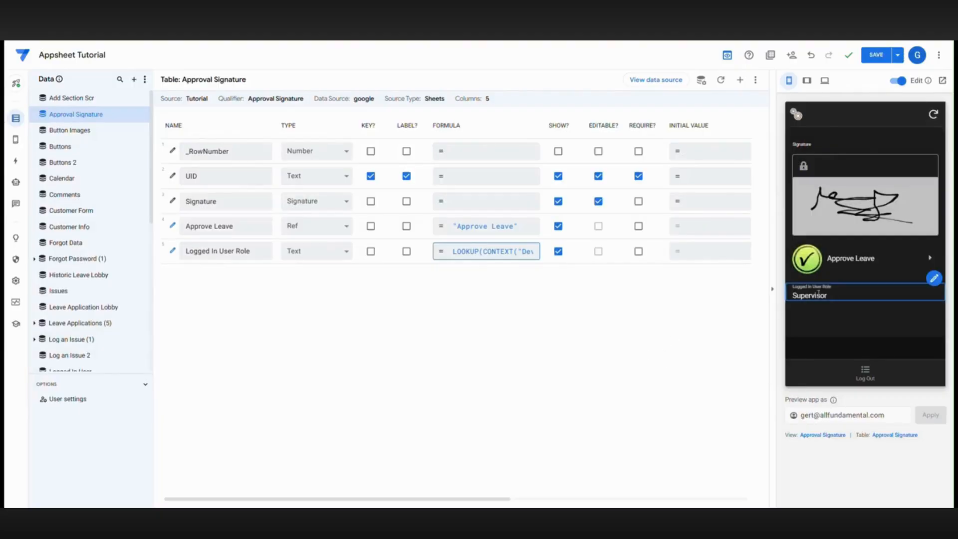
# Hide the Logged In User Role column, save the app, and run the signed Approve Leave action in the preview
pyautogui.click(558, 251)
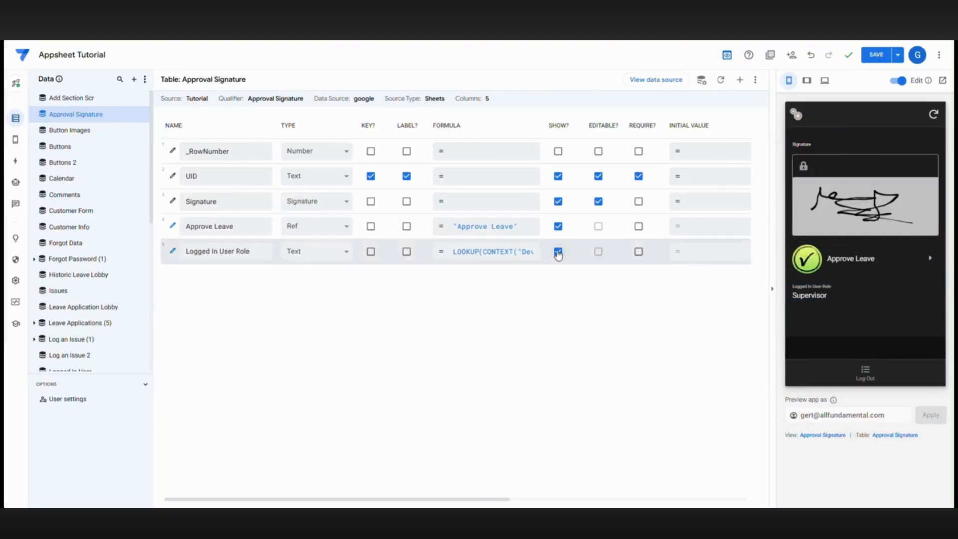
pyautogui.click(877, 56)
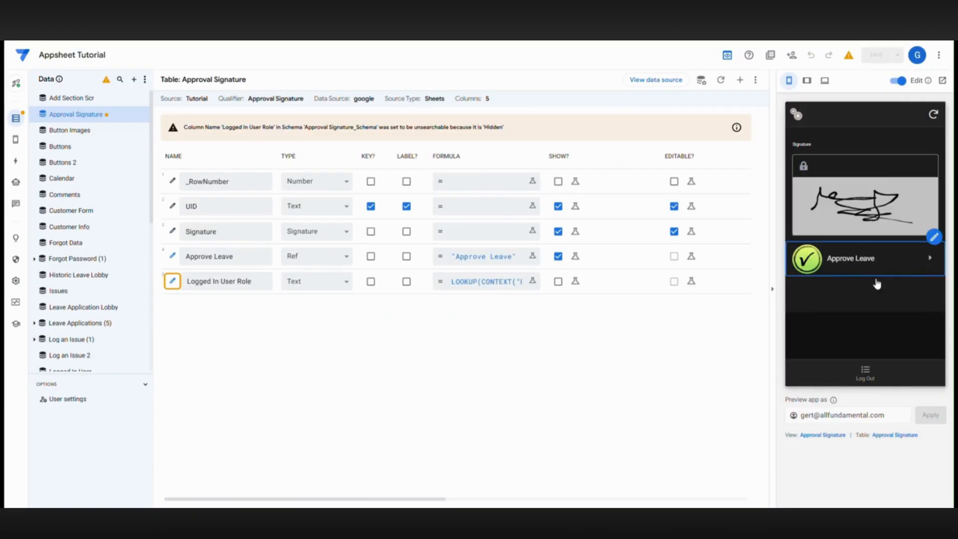
pyautogui.click(861, 262)
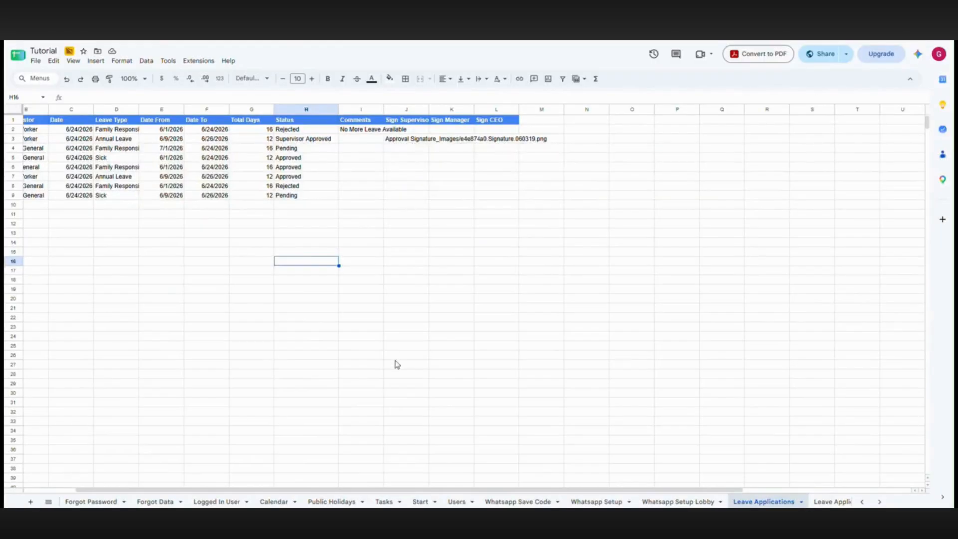
# Copy the Maintenance Manager's username from the Users sheet in Google Sheets into the Name field of the AppSheet preview's login form
pyautogui.click(456, 501)
pyautogui.click(95, 140)
pyautogui.rightClick(95, 140)
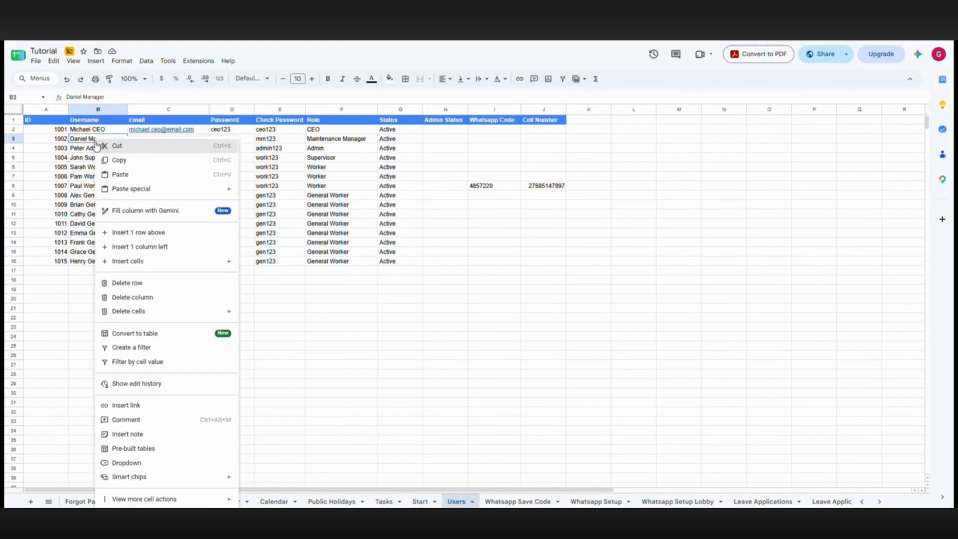
pyautogui.click(109, 158)
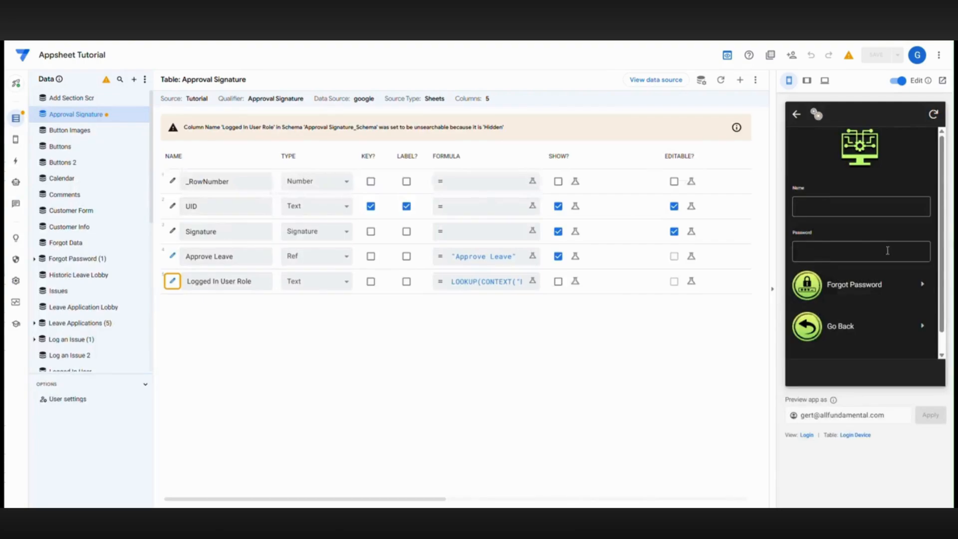
pyautogui.click(821, 205)
pyautogui.rightClick(821, 205)
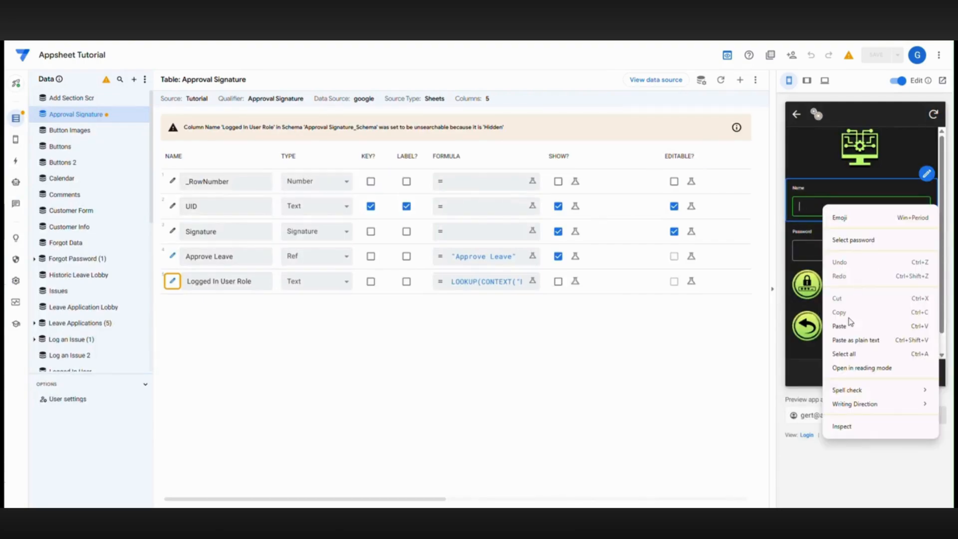
pyautogui.click(844, 309)
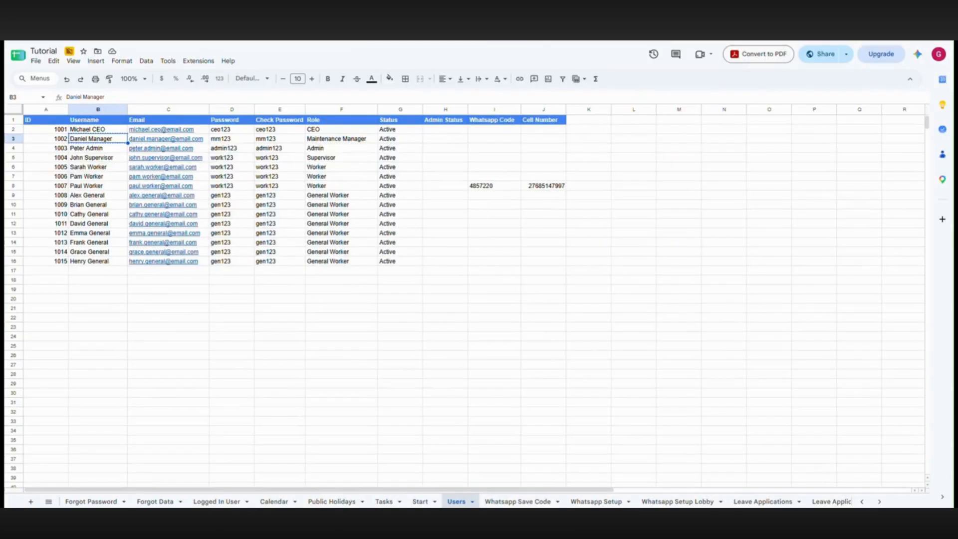
# Copy the Maintenance Manager's password from the Users sheet into the preview's Password field and log in
pyautogui.click(220, 139)
pyautogui.rightClick(220, 139)
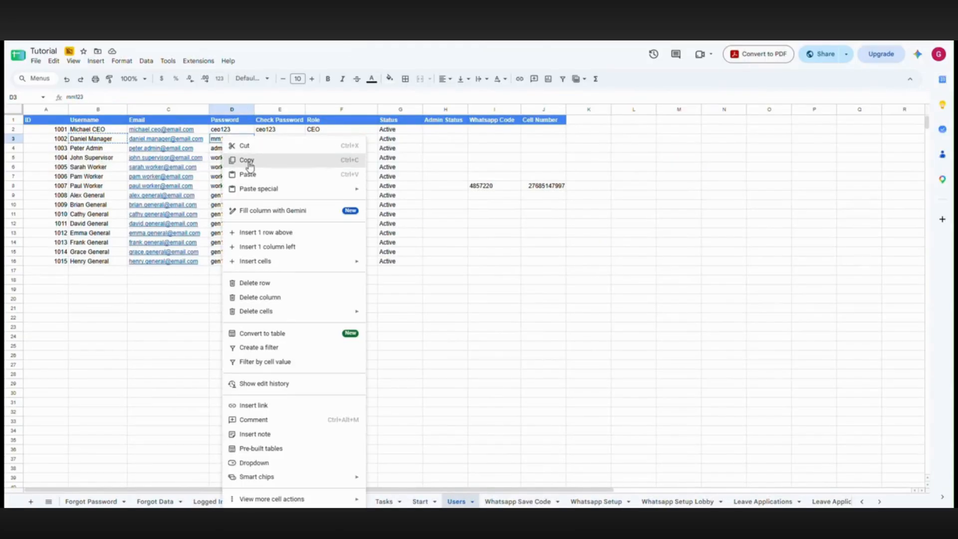
pyautogui.click(247, 158)
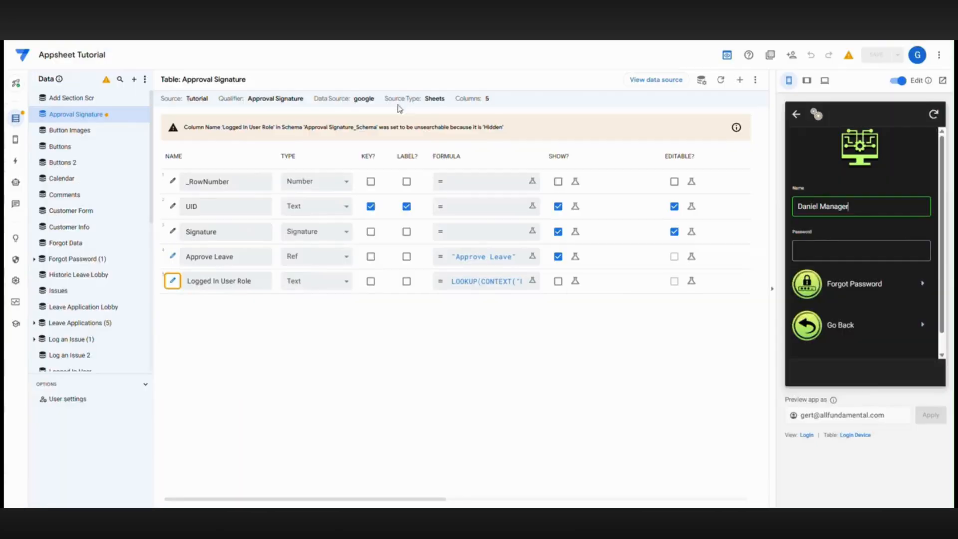
pyautogui.click(805, 251)
pyautogui.rightClick(805, 251)
pyautogui.click(831, 340)
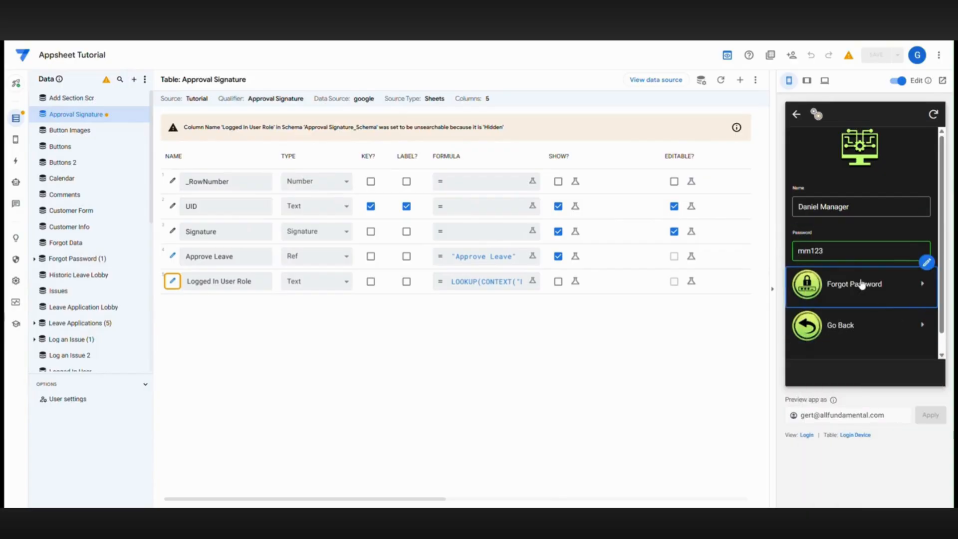
pyautogui.click(871, 286)
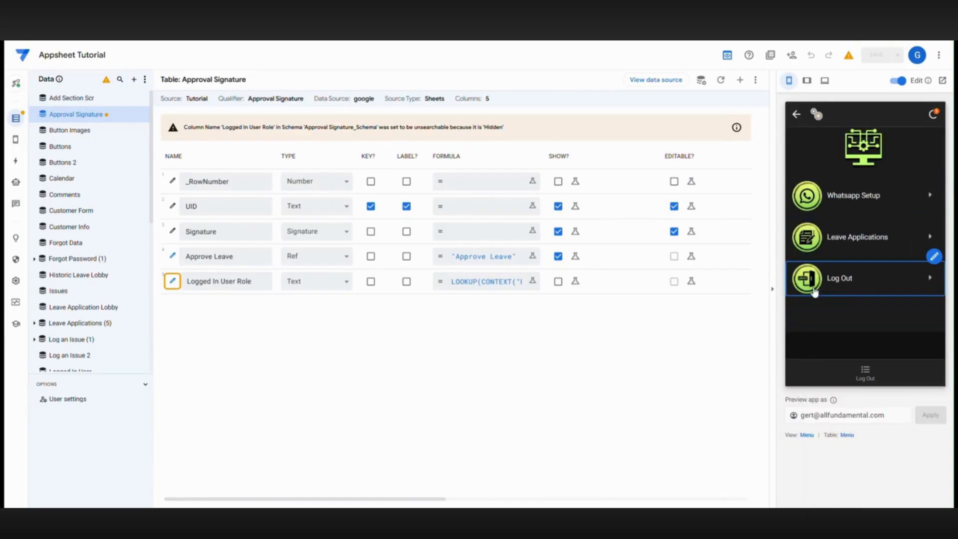
# Open the annual leave application awaiting manager approval through Leave Applications and Approvals in the app preview
pyautogui.click(833, 236)
pyautogui.click(834, 241)
pyautogui.click(852, 143)
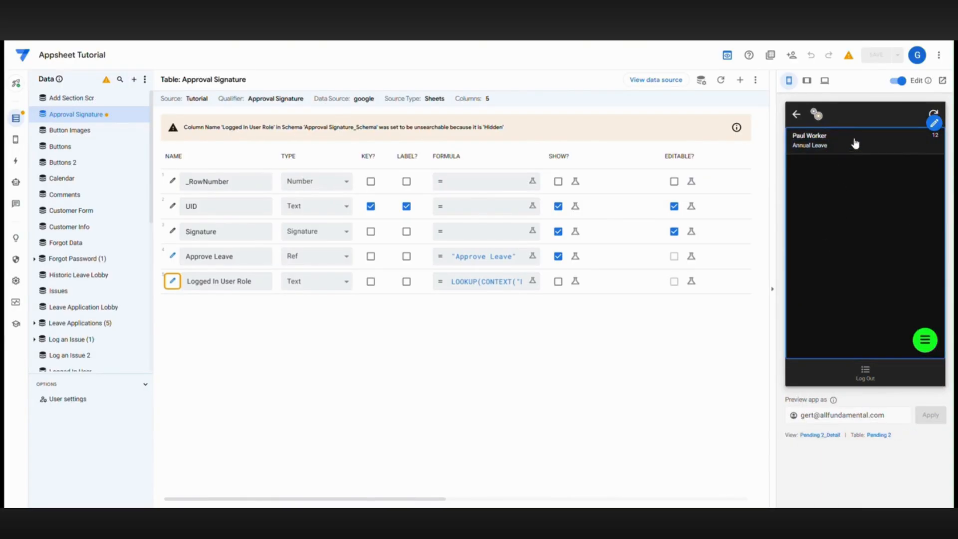
# Set the position of the Approve and nav to lobby action beside Approve Leave from the preview to Hide
pyautogui.scroll(-3, 852, 206)
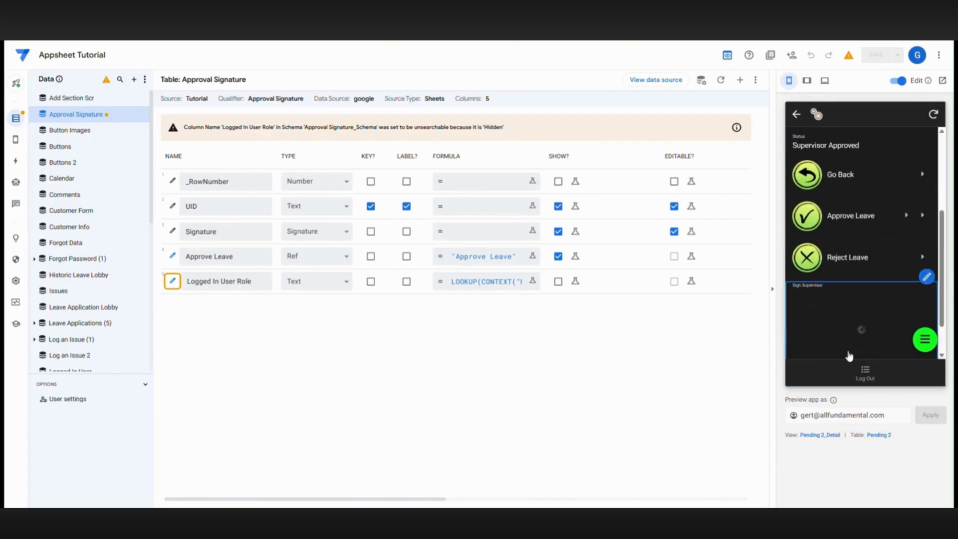
pyautogui.scroll(-1, 873, 270)
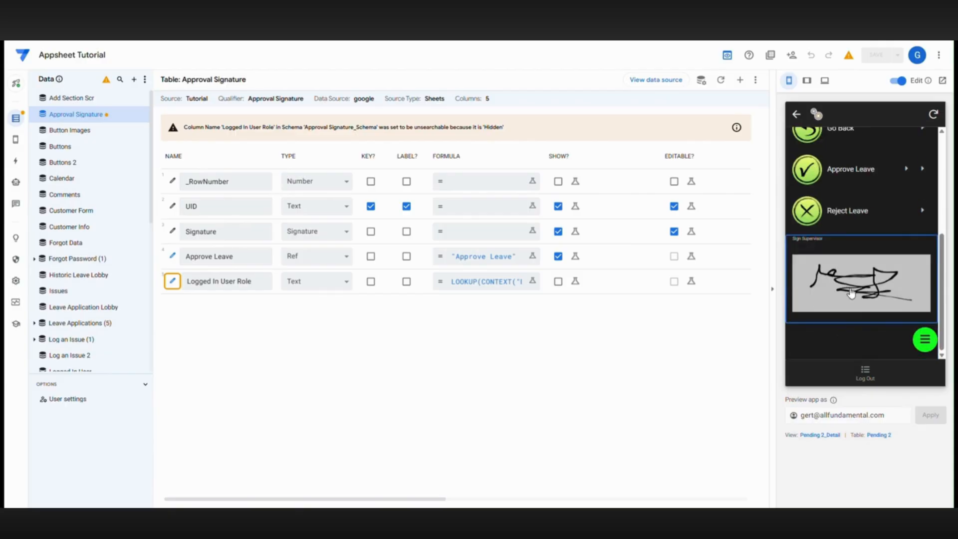
pyautogui.scroll(1, 851, 309)
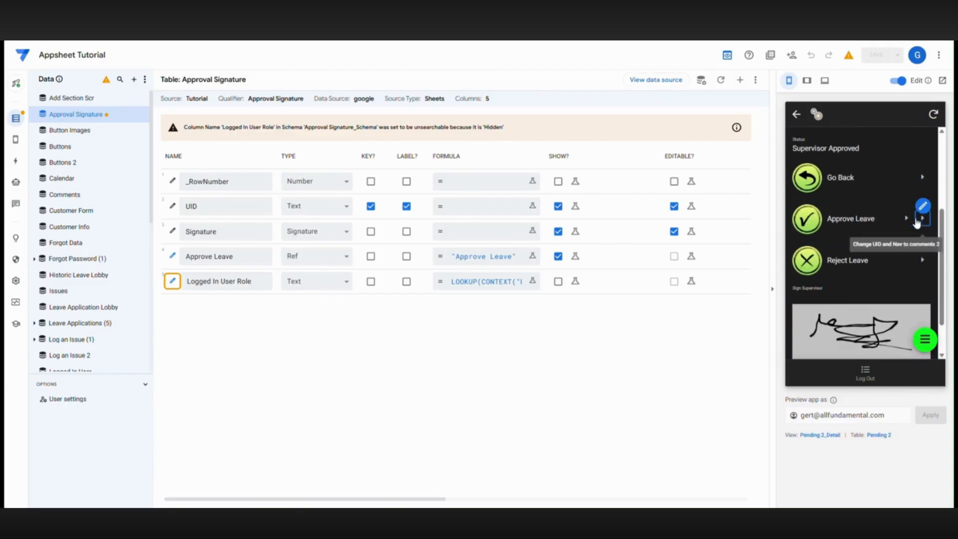
pyautogui.click(909, 222)
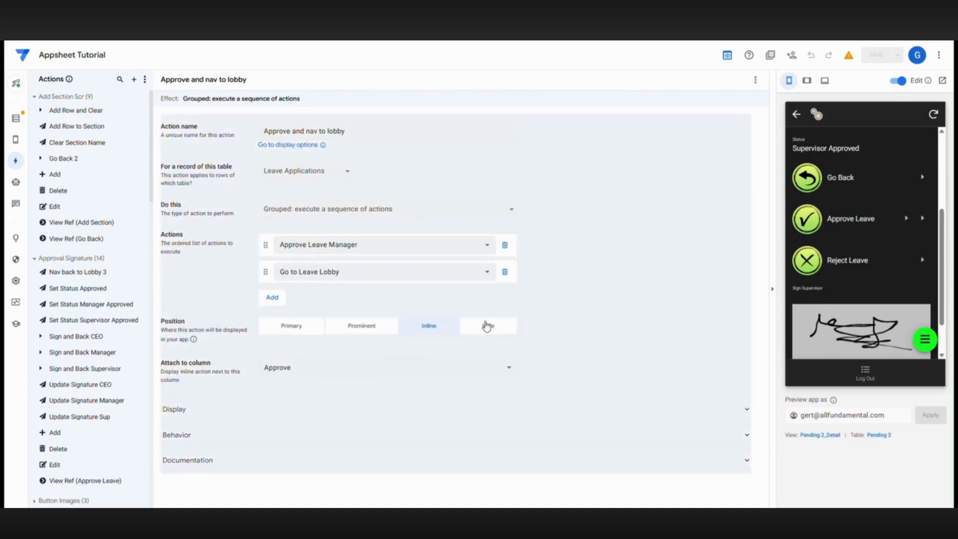
pyautogui.click(487, 325)
# Open the approval signature form for the leave application, draw the manager's signature, and approve the leave
pyautogui.scroll(2, 857, 279)
pyautogui.click(857, 276)
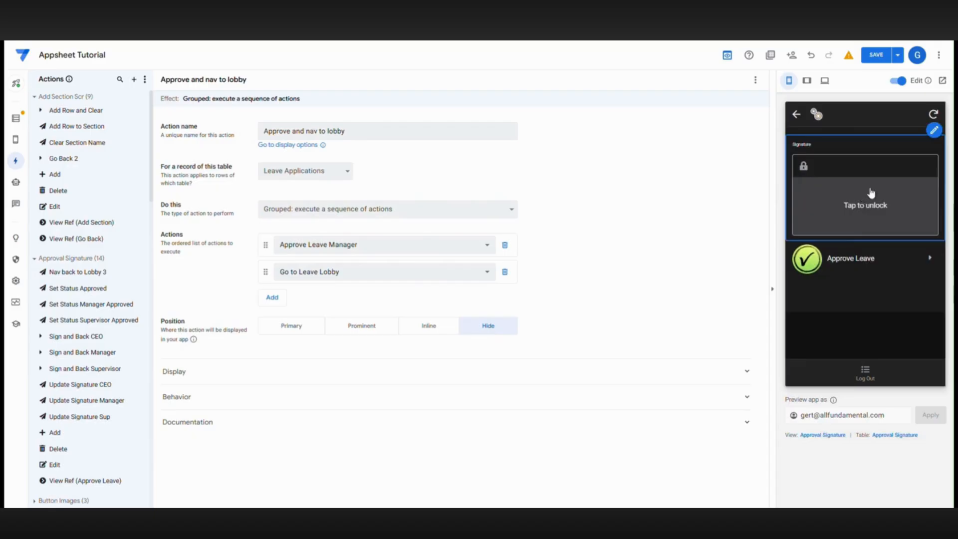
pyautogui.moveTo(877, 199); pyautogui.dragTo(876, 223)
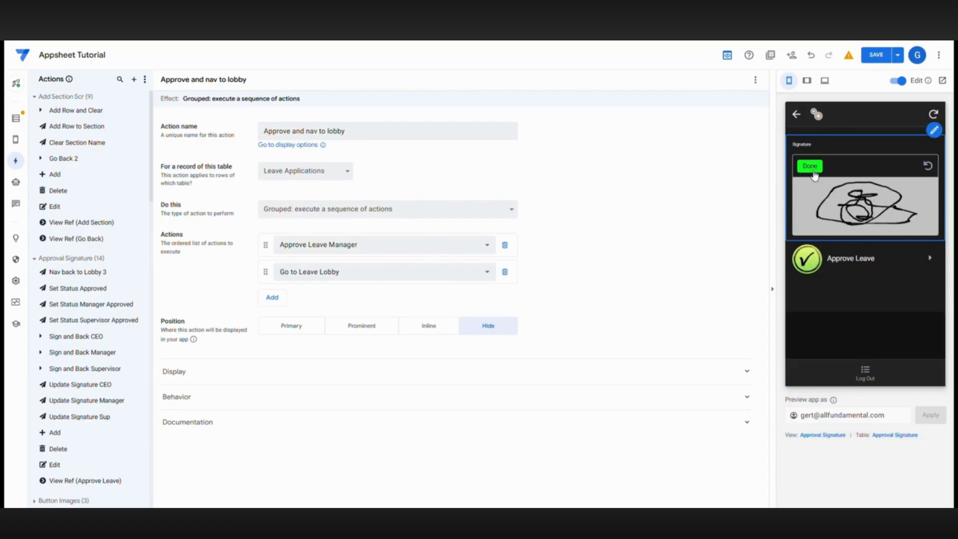
pyautogui.click(811, 167)
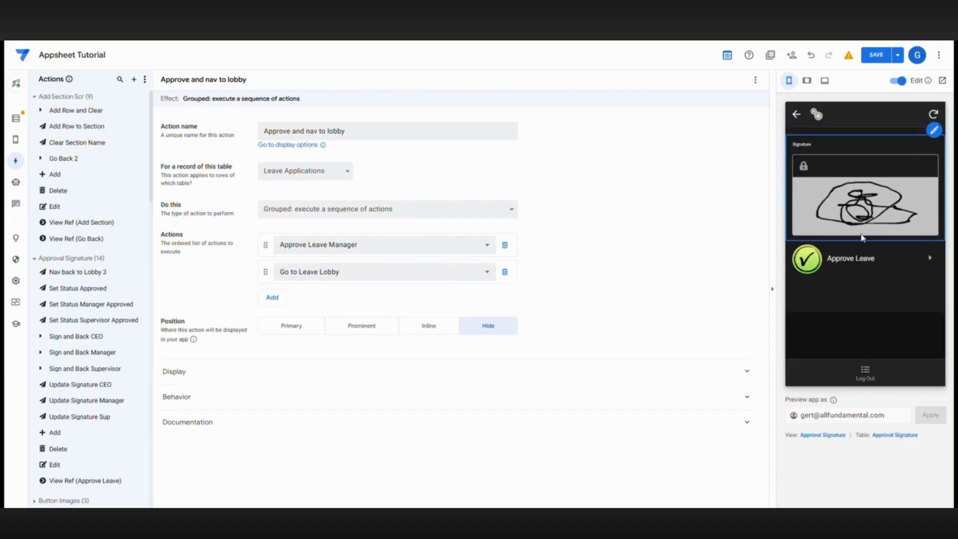
pyautogui.click(851, 260)
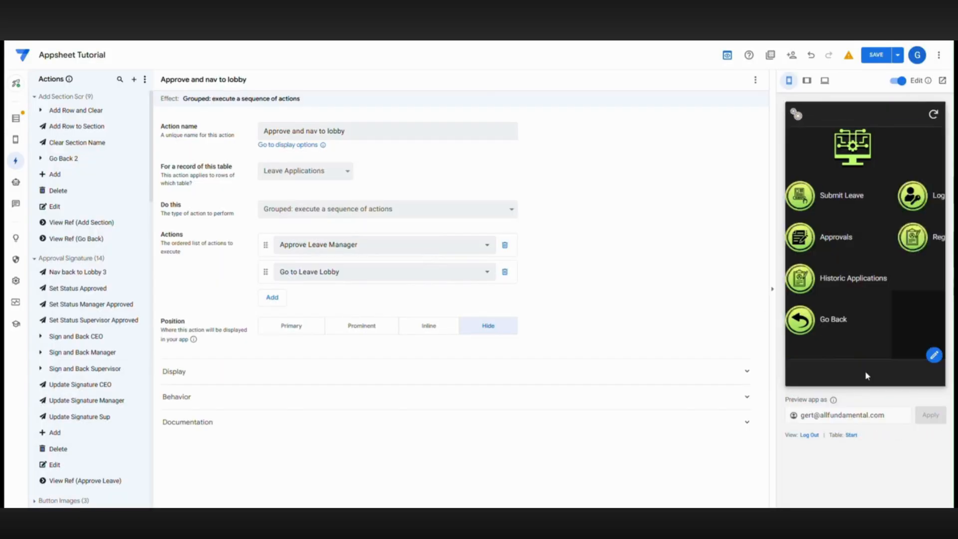
# Return the preview to the login form and fill its Name field with the CEO's username copied from the Users sheet
pyautogui.click(845, 321)
pyautogui.click(806, 192)
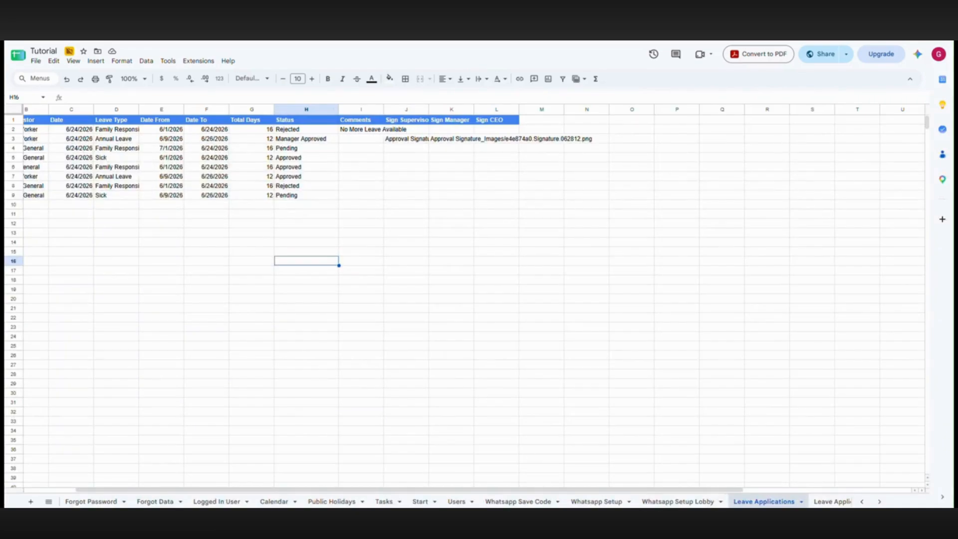
pyautogui.click(457, 502)
pyautogui.rightClick(85, 130)
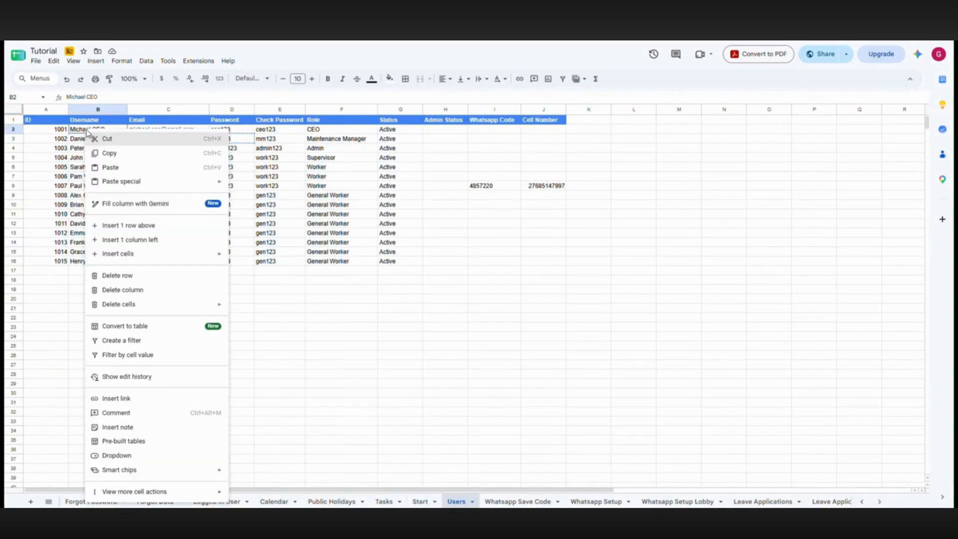
pyautogui.click(119, 156)
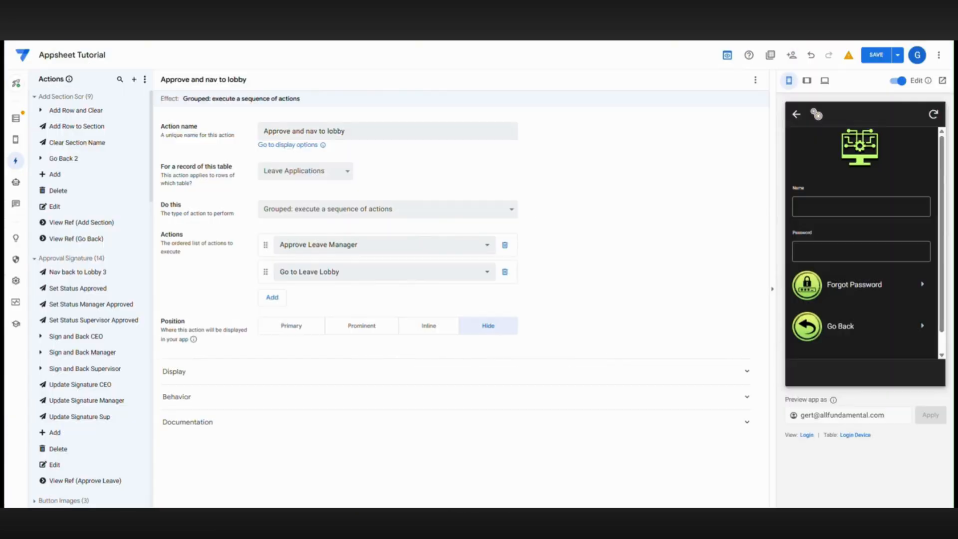
pyautogui.click(849, 206)
pyautogui.rightClick(849, 206)
pyautogui.click(829, 325)
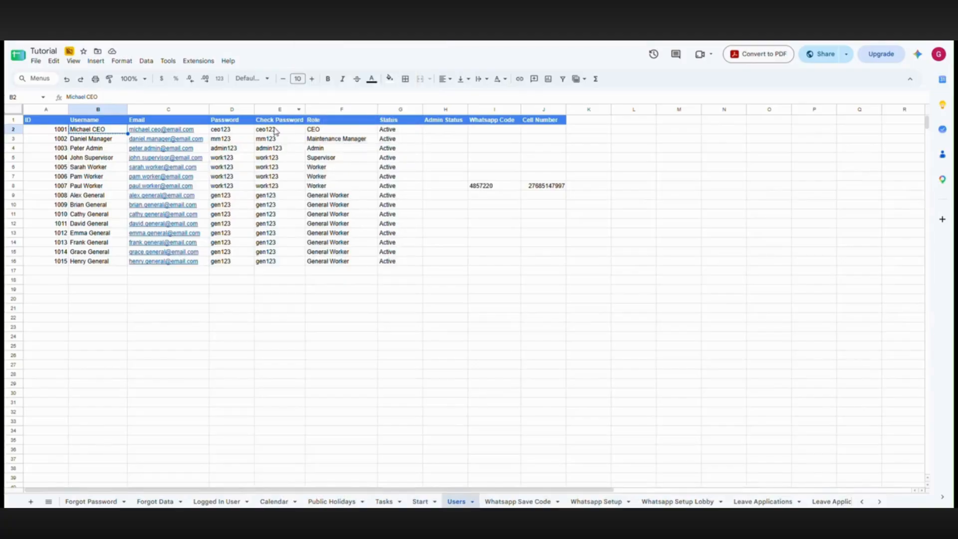
# Copy the CEO's password from the Users sheet into the preview's Password field and log in
pyautogui.rightClick(228, 133)
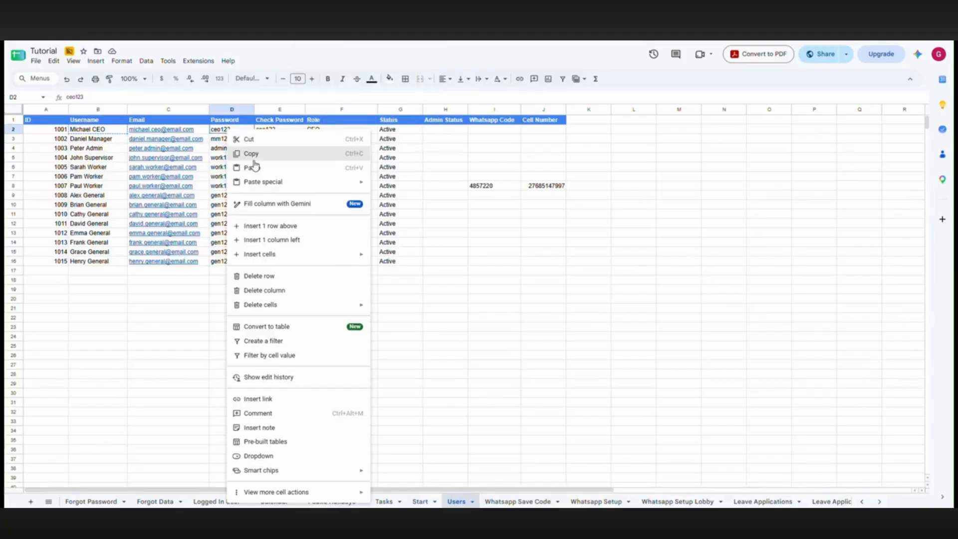
pyautogui.click(255, 165)
pyautogui.click(805, 248)
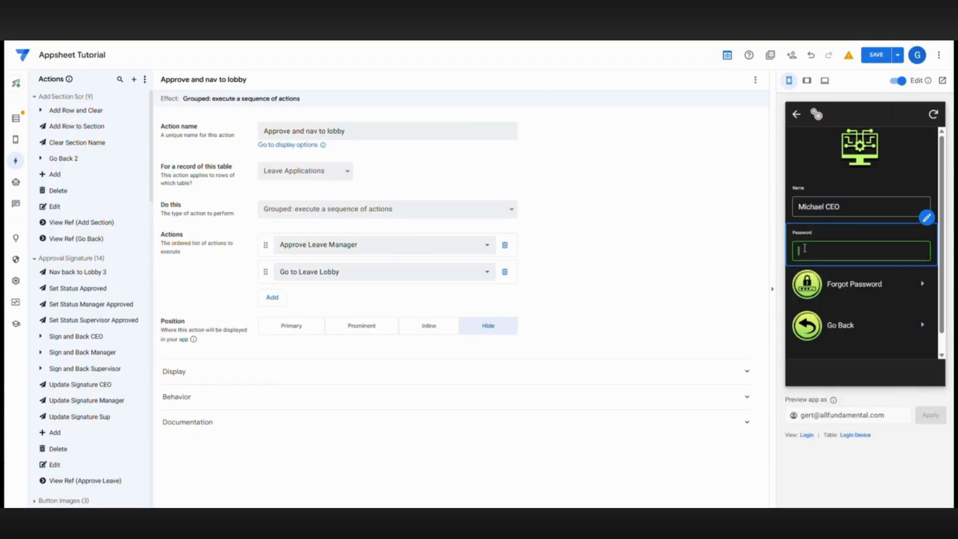
pyautogui.rightClick(805, 248)
pyautogui.click(844, 319)
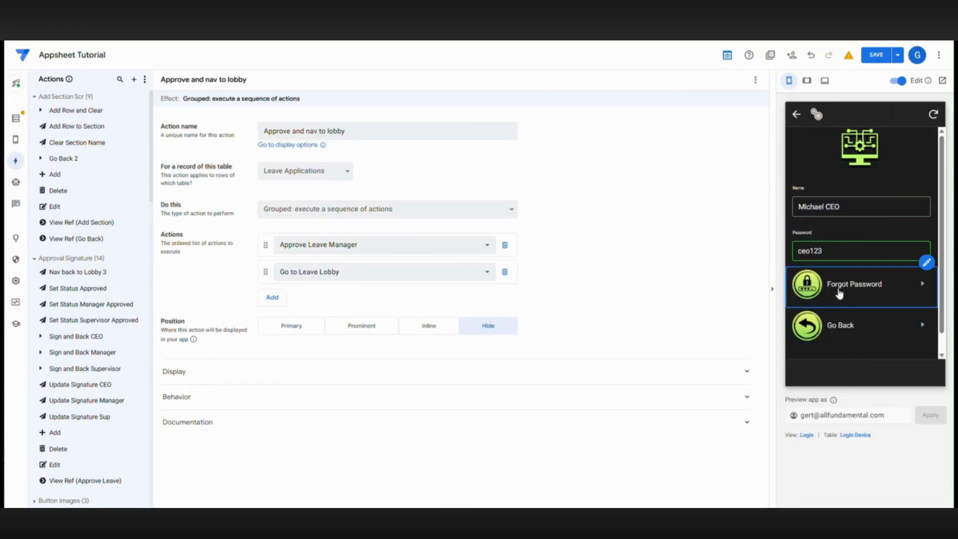
pyautogui.click(858, 296)
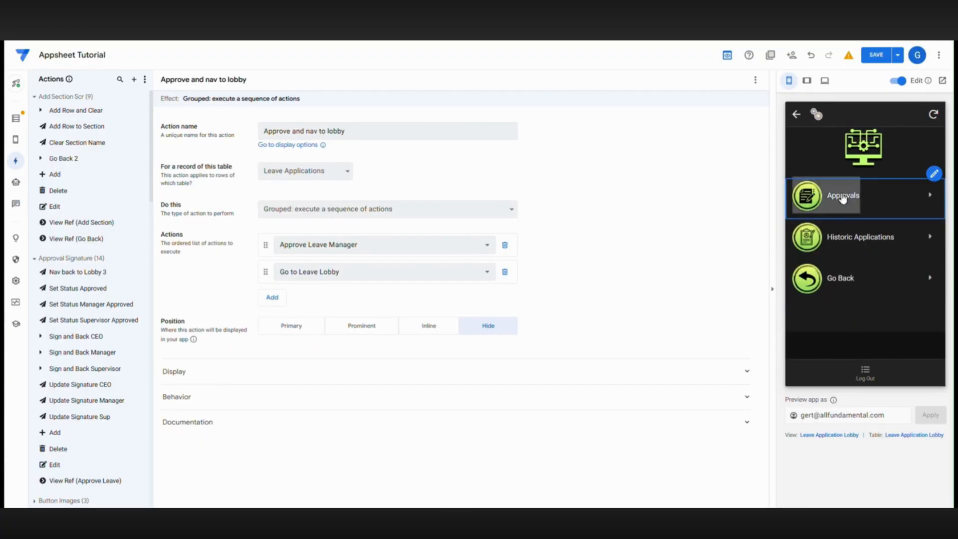
# Open the manager-approved leave application from Approvals and set the Approve and nav to lobby CEO action's position to Hide
pyautogui.click(861, 197)
pyautogui.scroll(-3, 856, 224)
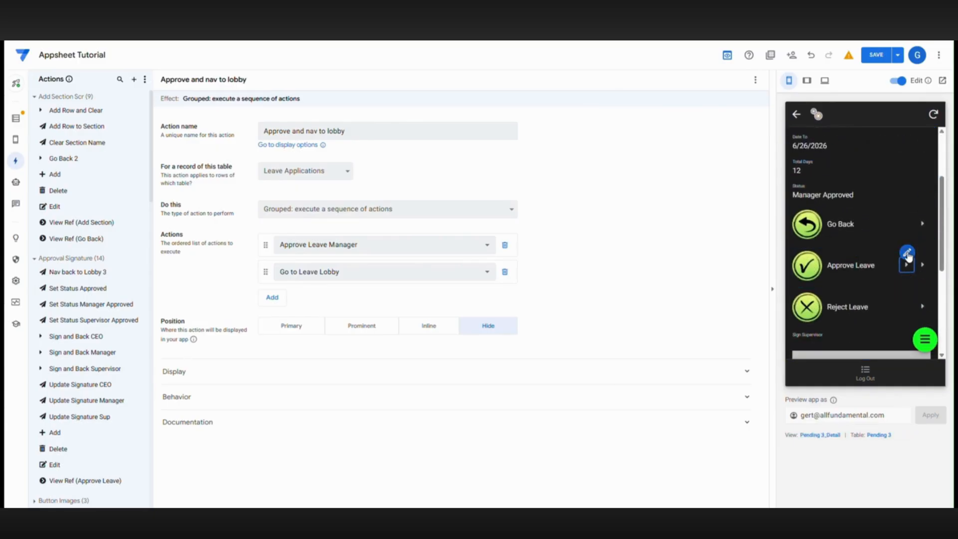
pyautogui.click(909, 253)
pyautogui.click(499, 327)
pyautogui.scroll(-5, 891, 274)
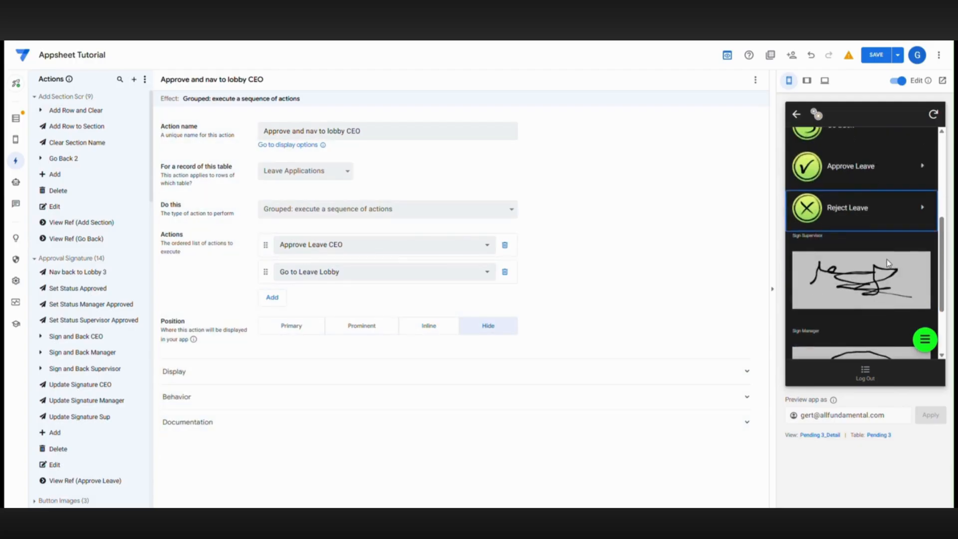
pyautogui.scroll(3, 856, 313)
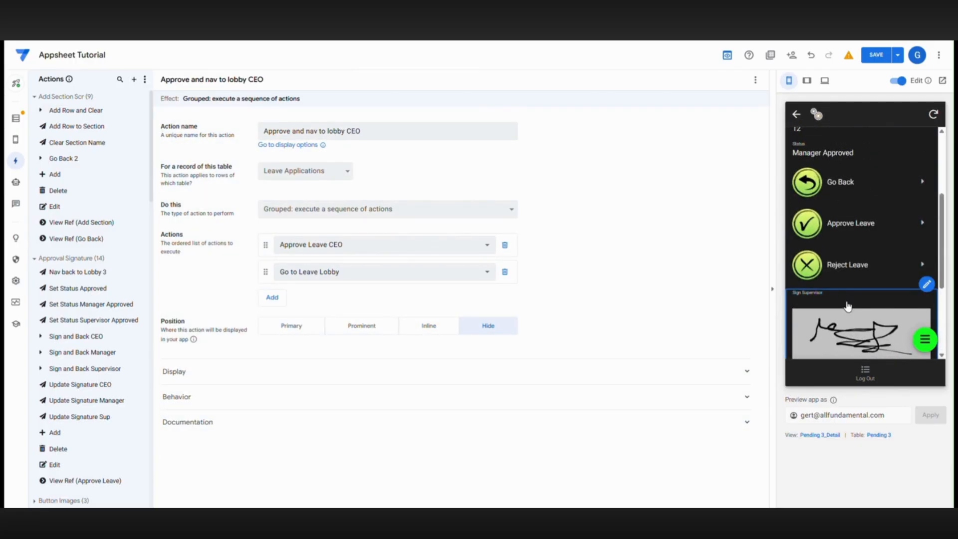
pyautogui.scroll(2, 859, 233)
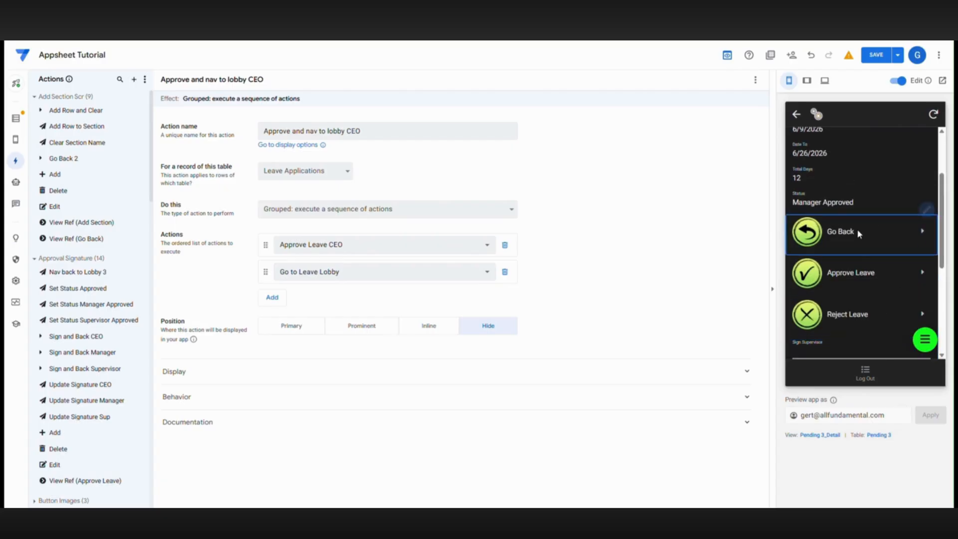
# Open the approval signature form as CEO, draw the CEO's signature, and approve the leave application
pyautogui.click(856, 280)
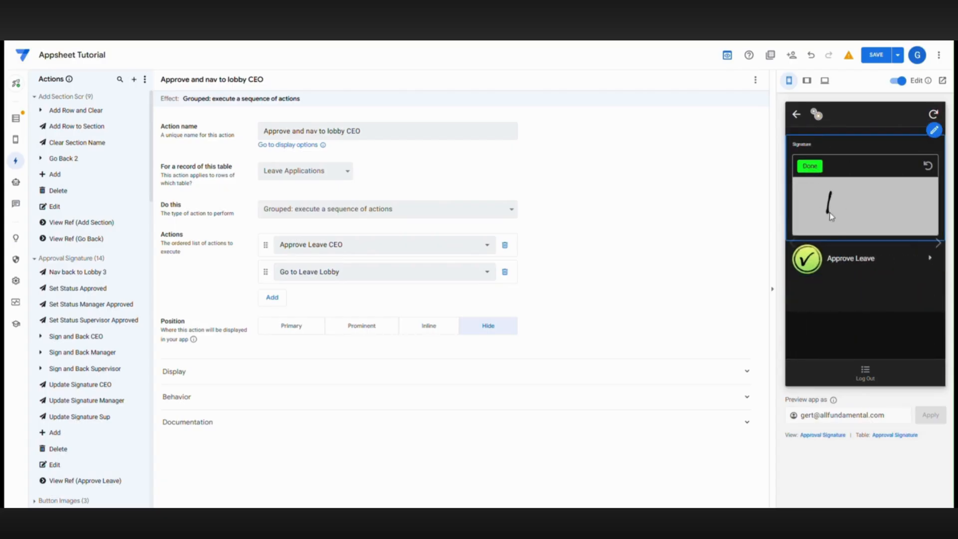
pyautogui.moveTo(830, 213); pyautogui.dragTo(921, 205)
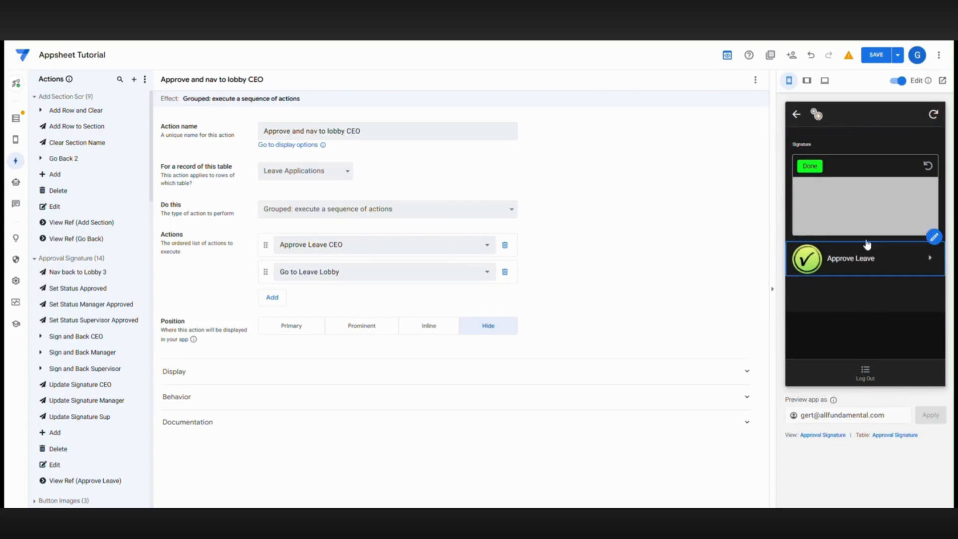
pyautogui.moveTo(811, 205); pyautogui.dragTo(861, 204)
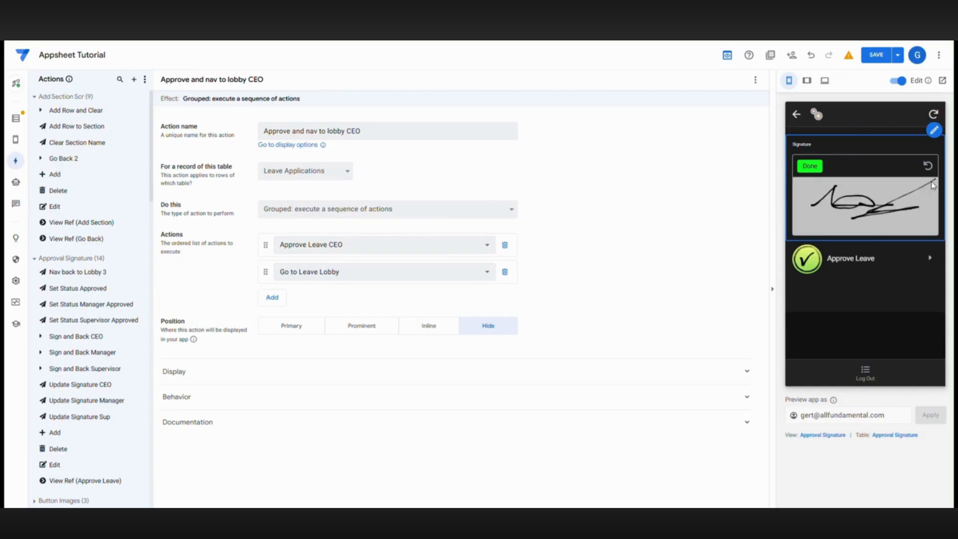
pyautogui.click(810, 166)
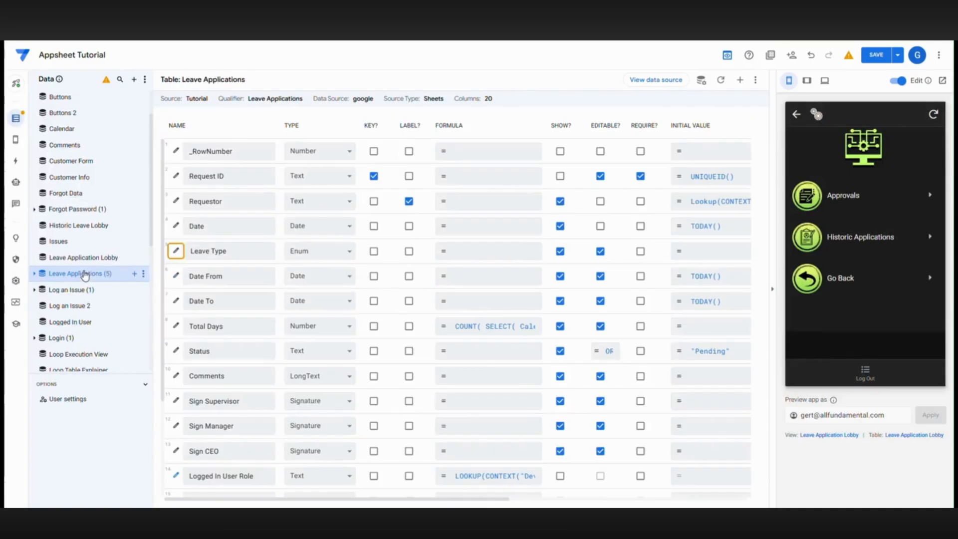
# Hide the Sign Supervisor, Sign Manager and Sign CEO columns of the Leave Applications table and save the app
pyautogui.scroll(-3, 457, 309)
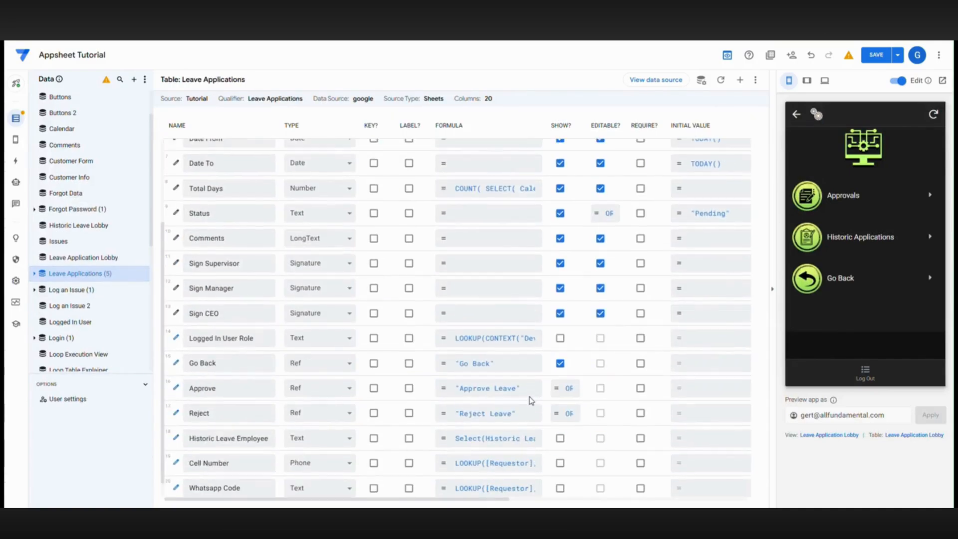
pyautogui.click(560, 263)
pyautogui.click(560, 289)
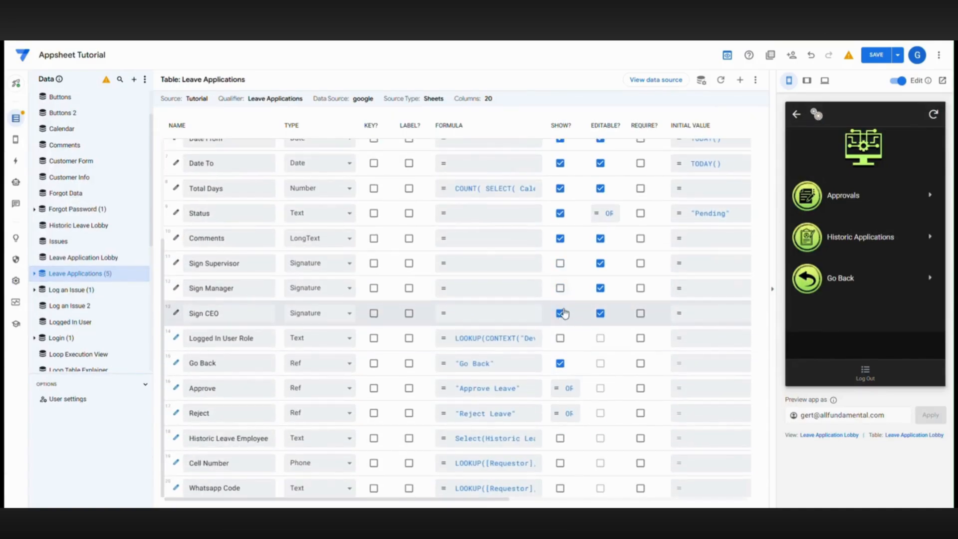
pyautogui.click(876, 56)
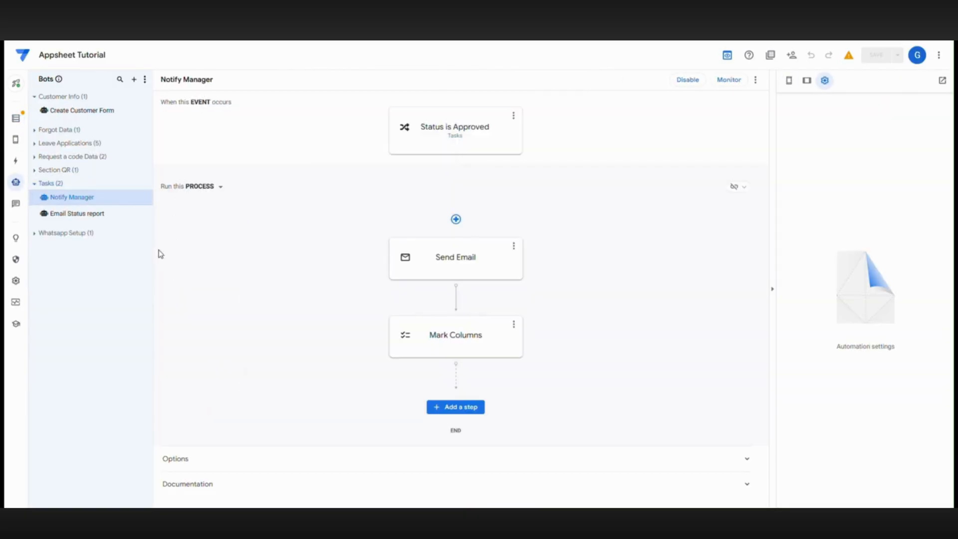
# Create a new automation bot named "PDF Approved Leave"
pyautogui.click(134, 80)
pyautogui.click(352, 345)
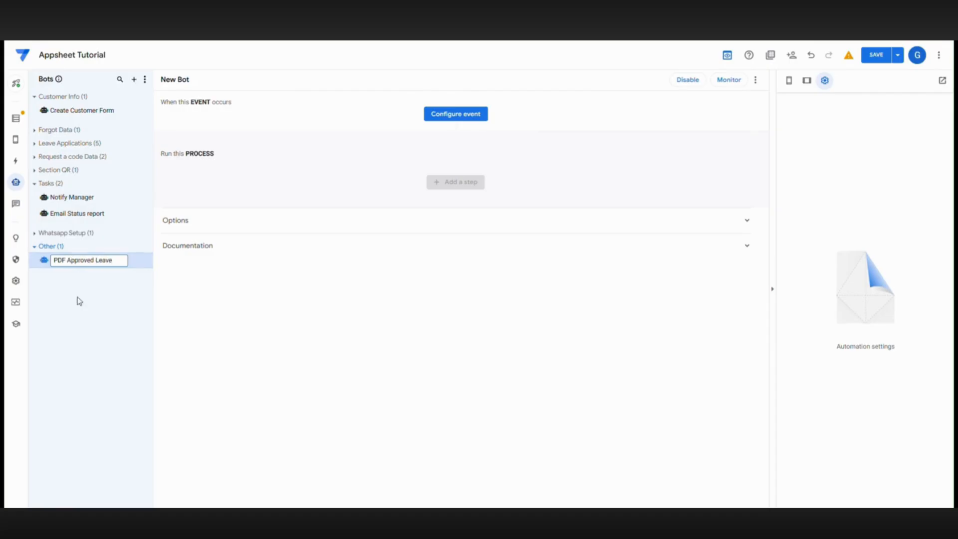
pyautogui.click(95, 276)
# Add a custom event named "CEO Approved" to the bot, triggered only by updates to the Leave Applications table
pyautogui.click(456, 114)
pyautogui.click(394, 231)
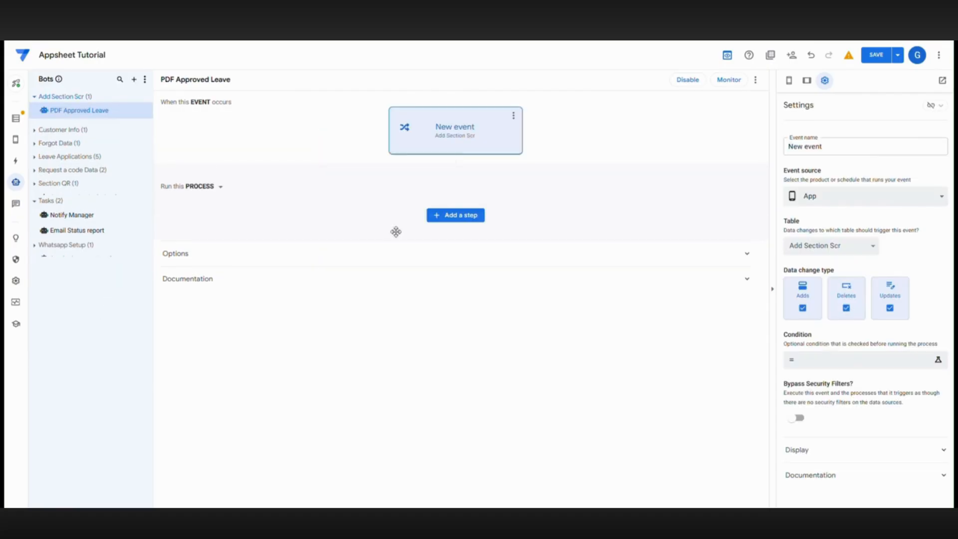
pyautogui.tripleClick(790, 147)
pyautogui.write('EO Approved')
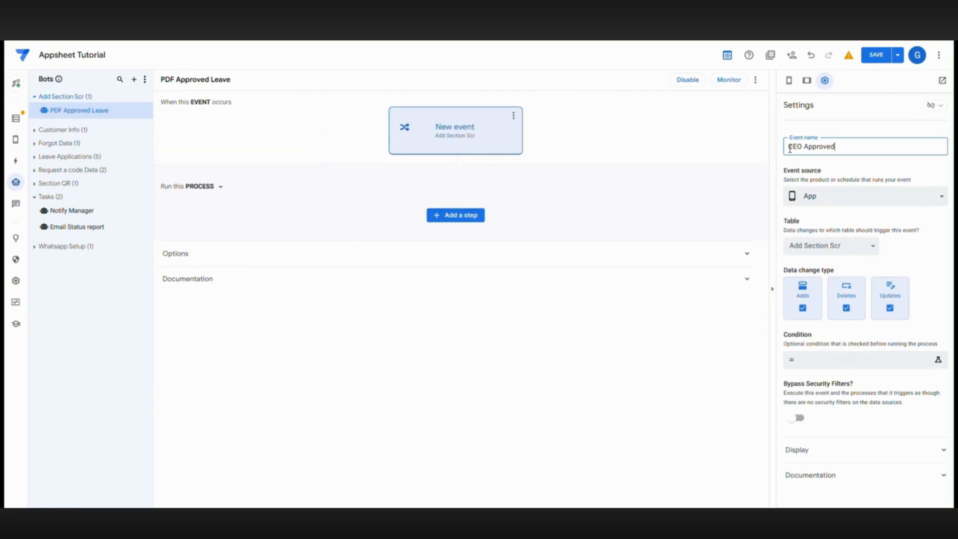
pyautogui.click(817, 247)
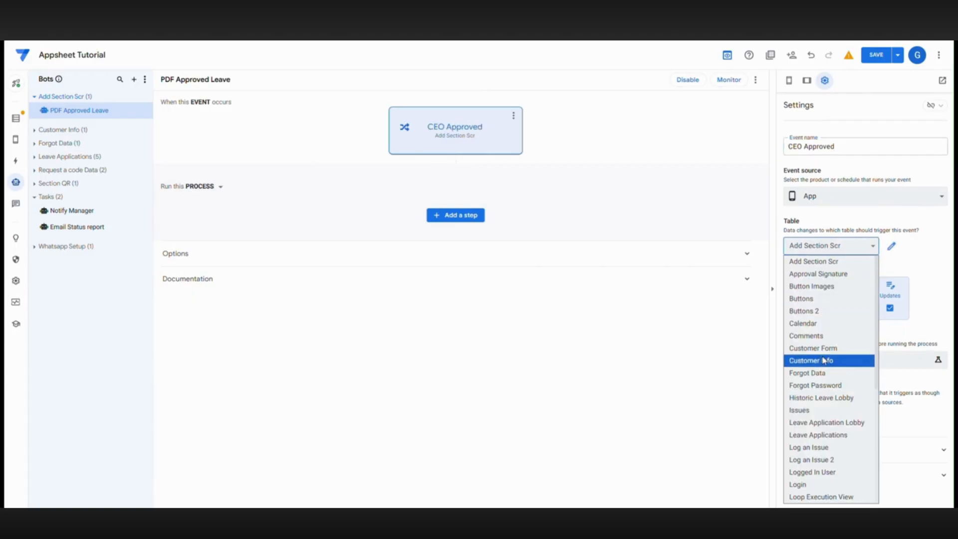
pyautogui.click(819, 435)
pyautogui.click(803, 308)
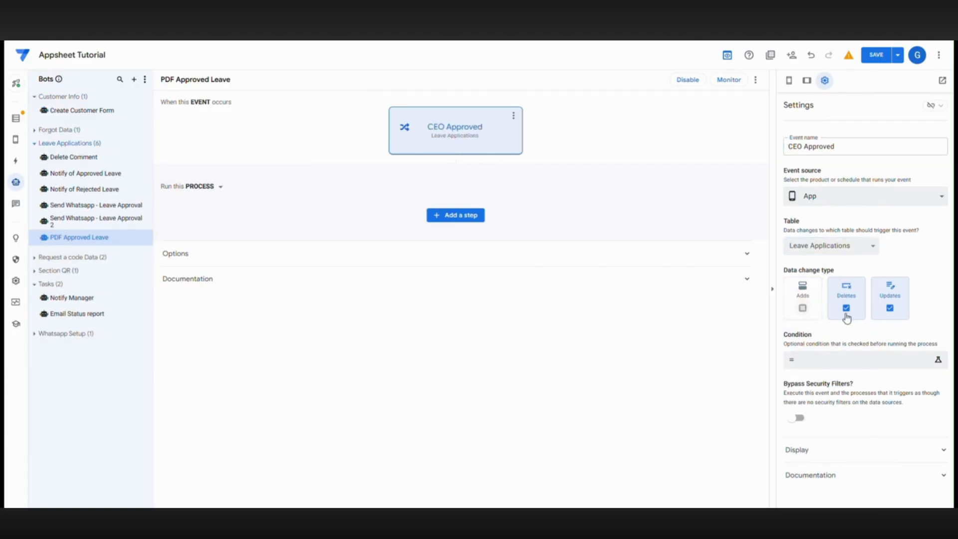
pyautogui.click(846, 309)
# Set the CEO Approved event's condition to ISNOTBLANK([Sign CEO]) and save the expression
pyautogui.click(812, 364)
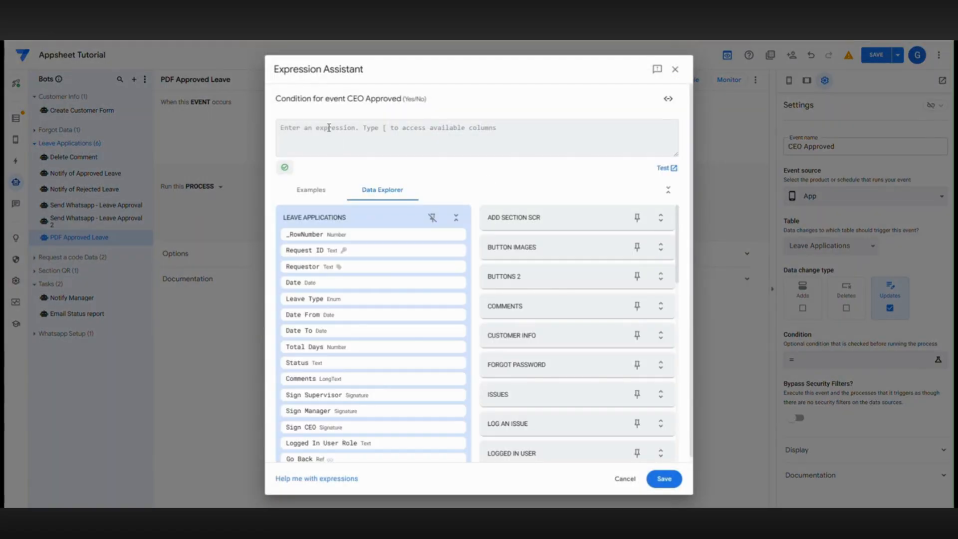
pyautogui.write('IS')
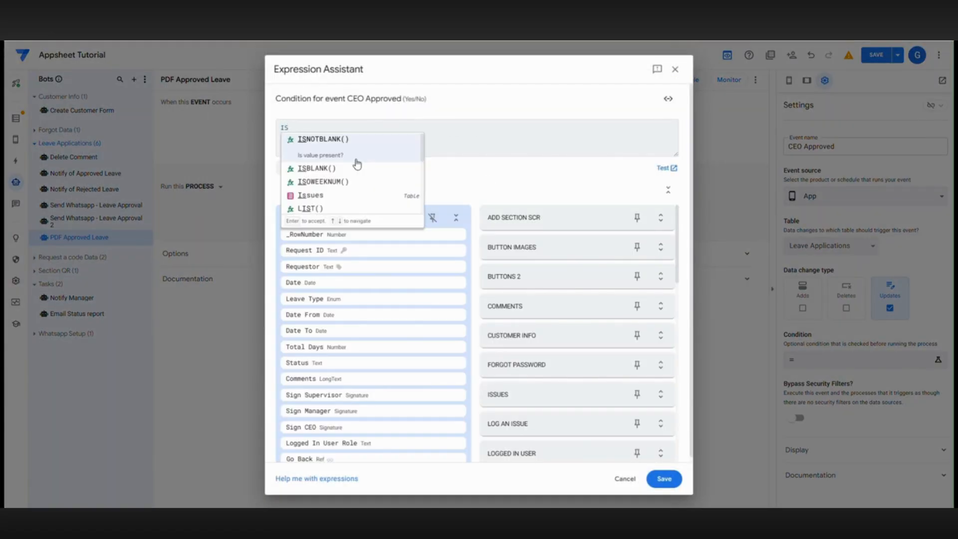
pyautogui.click(357, 164)
pyautogui.click(434, 428)
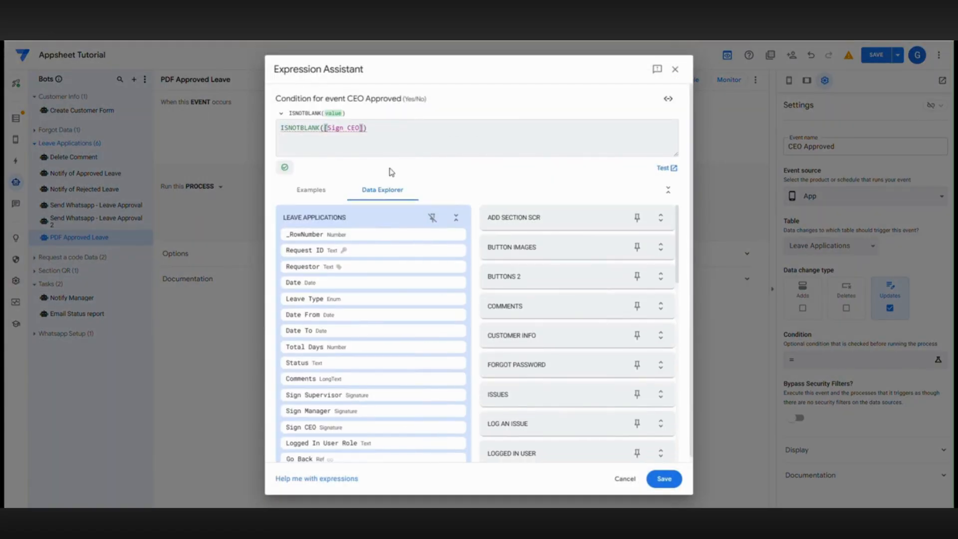
pyautogui.click(665, 480)
# Add a custom step named "PDF Leave Application" to the bot's process
pyautogui.click(456, 216)
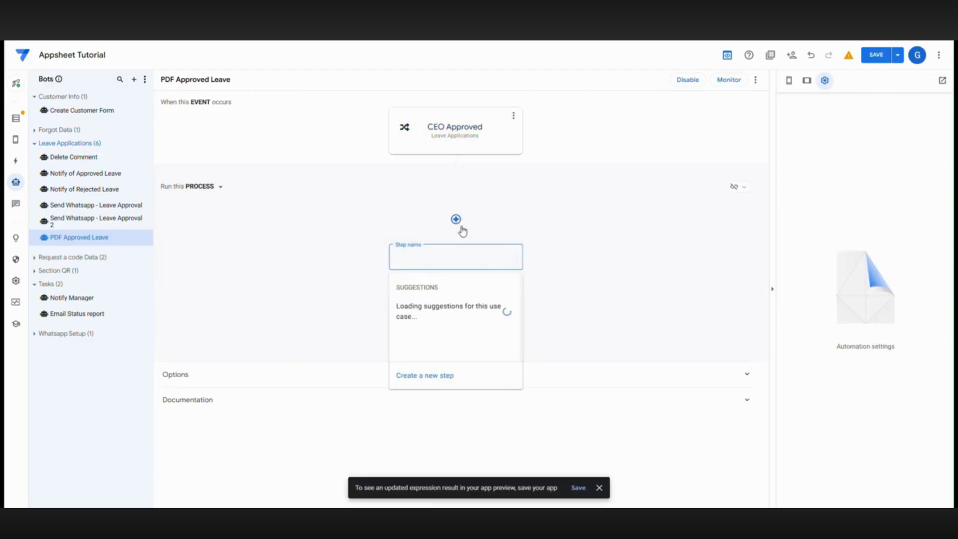
pyautogui.click(414, 378)
pyautogui.click(460, 261)
pyautogui.moveTo(459, 260); pyautogui.dragTo(462, 263)
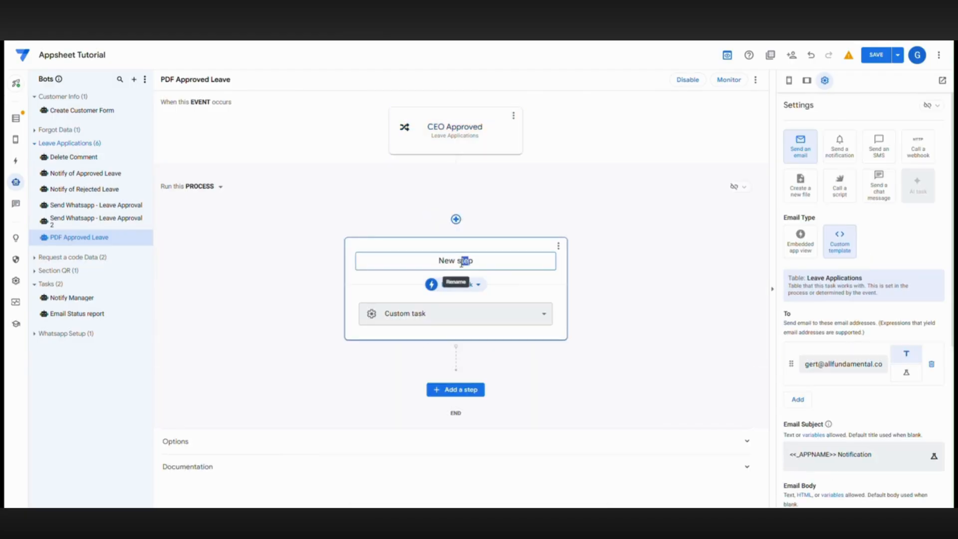
pyautogui.write('PDF Leave Application')
pyautogui.press('Return')
# Set the PDF Leave Application task to create a new file and generate its PDF body template
pyautogui.click(794, 193)
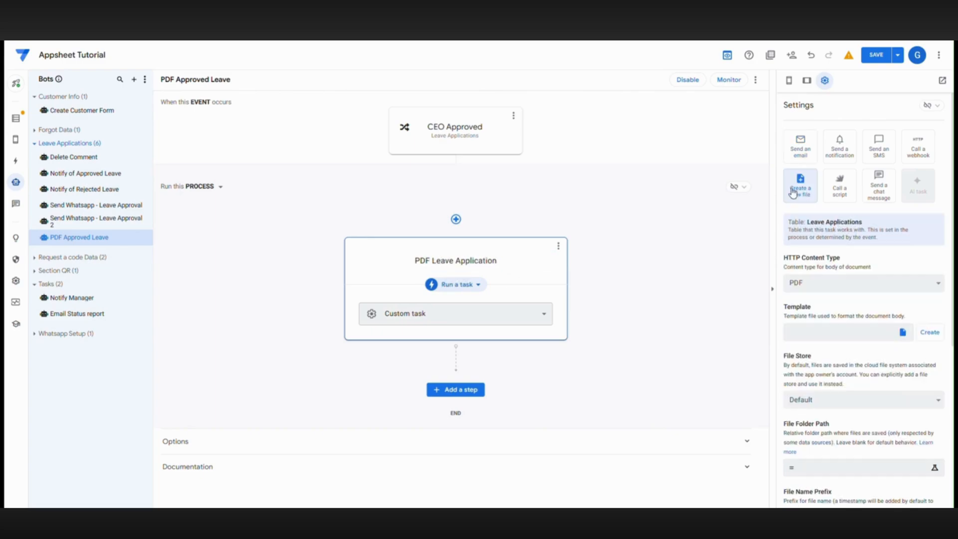
pyautogui.click(931, 336)
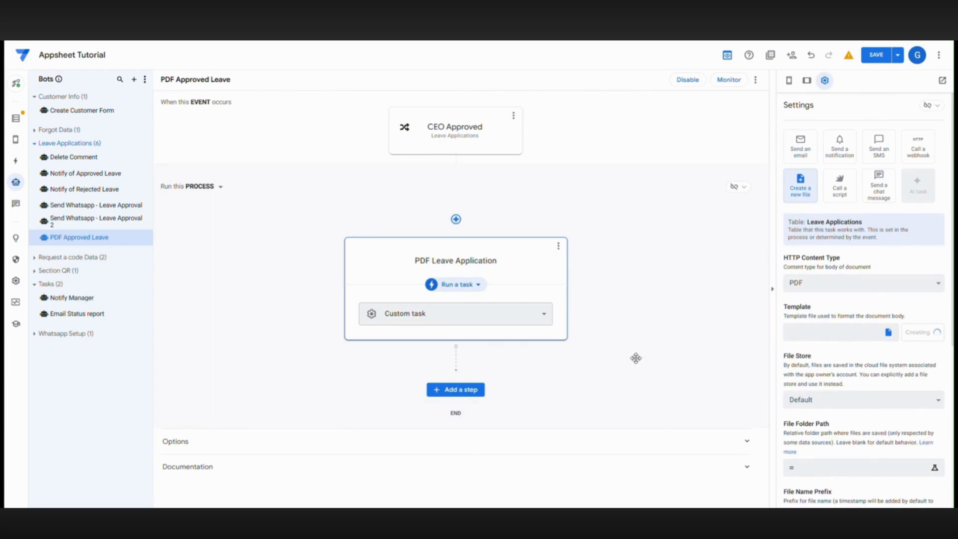
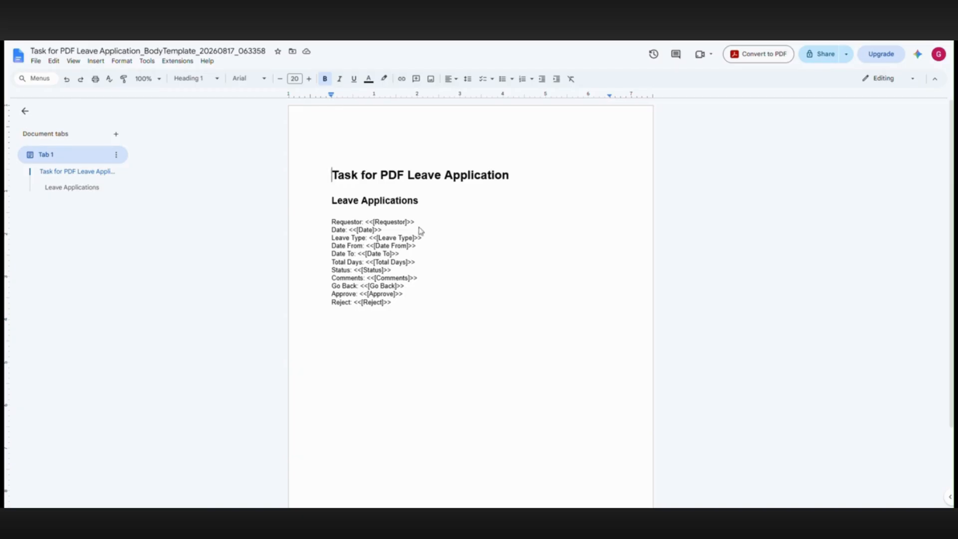
# Return to the Leave Applications table, show the Sign Supervisor, Sign Manager and Sign CEO columns, and save the app
pyautogui.click(215, 15)
pyautogui.click(17, 118)
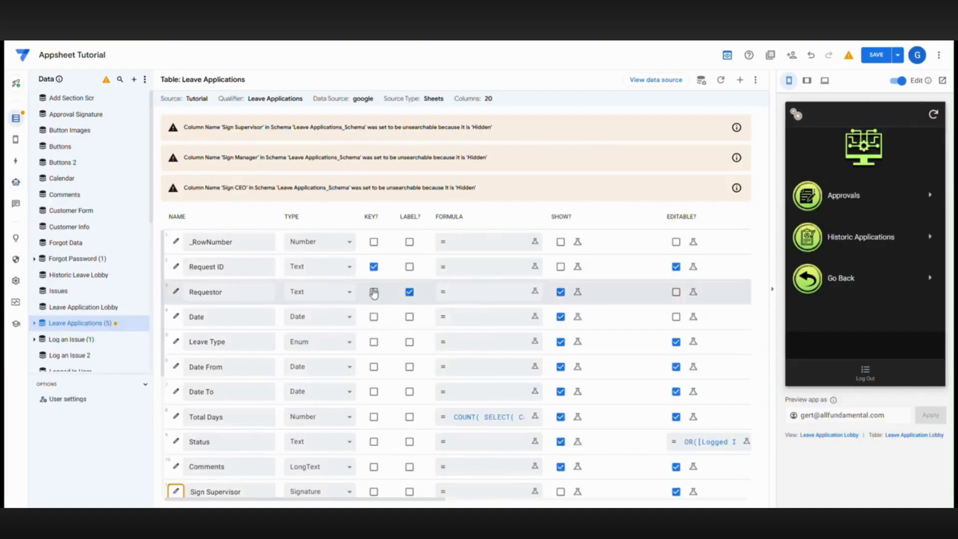
pyautogui.scroll(-4, 374, 293)
pyautogui.click(560, 293)
pyautogui.click(561, 318)
pyautogui.click(561, 344)
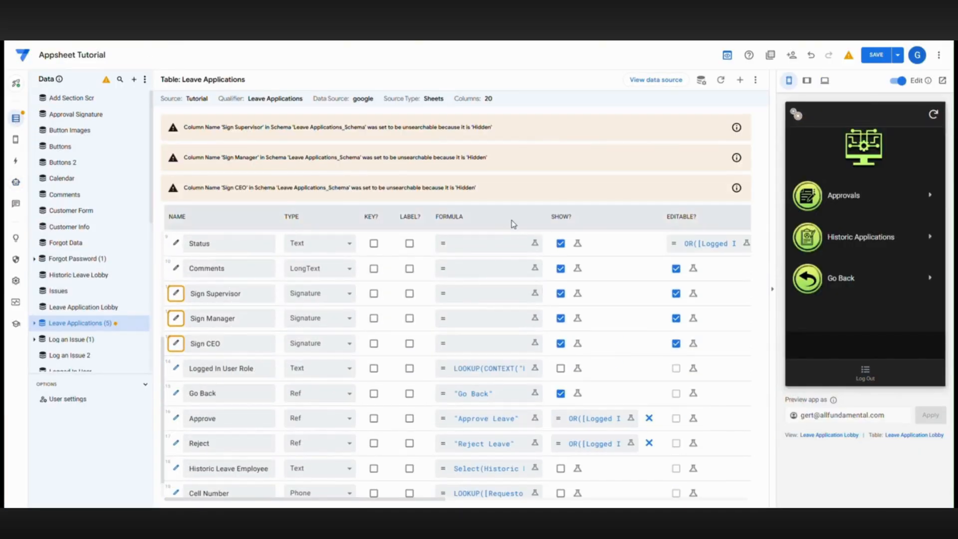
pyautogui.click(878, 56)
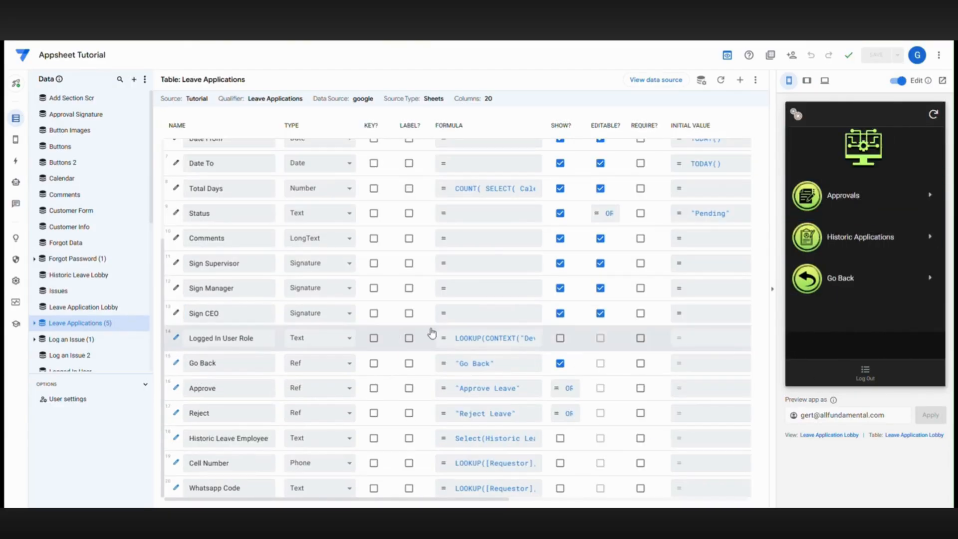
# Regenerate the PDF Leave Application task's template in the PDF Approved Leave bot and open the new document
pyautogui.click(16, 182)
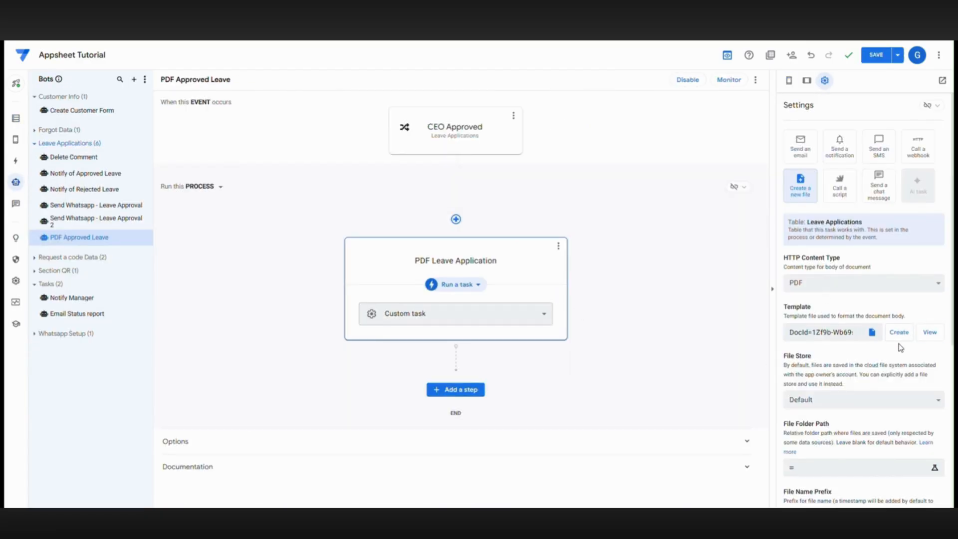
pyautogui.click(929, 332)
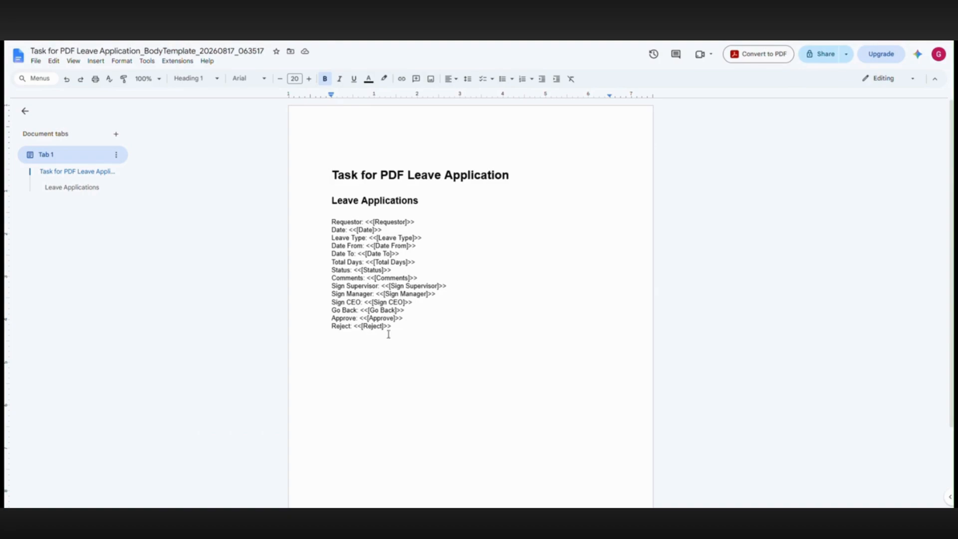
# Replace the template's main heading with "Approved Leave Application"
pyautogui.tripleClick(511, 175)
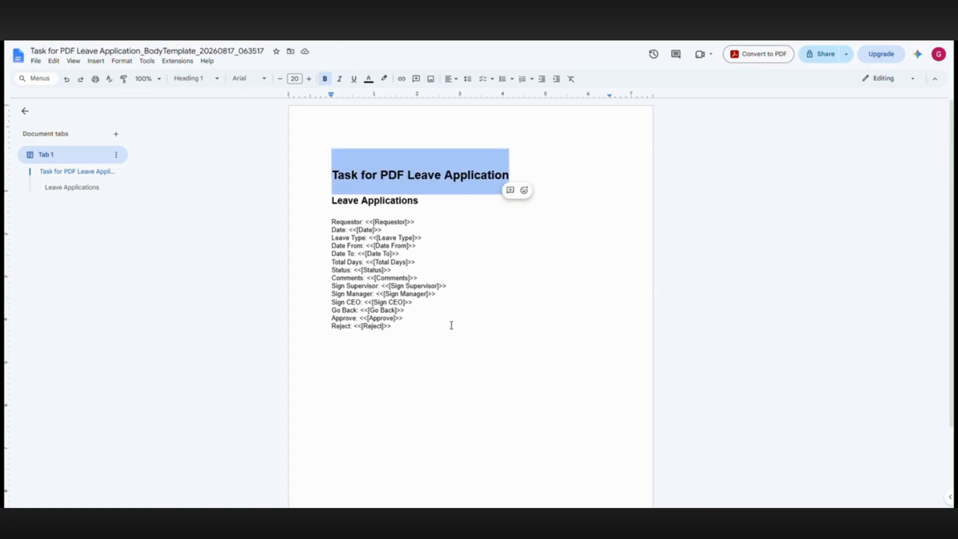
pyautogui.write('Approved Leave Applic')
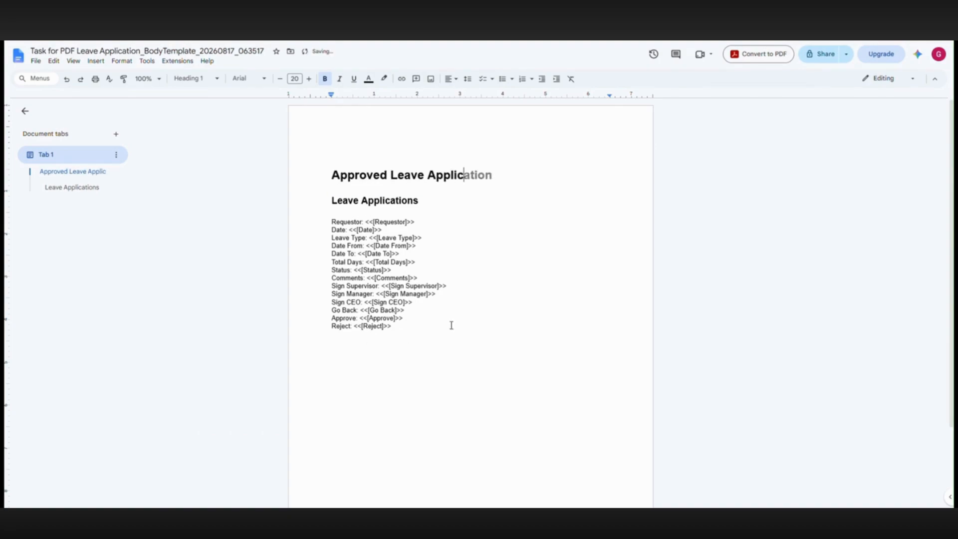
pyautogui.press('Tab')
# Centre the "Approved Leave Application" heading, enlarge it to 30 pt and underline it
pyautogui.moveTo(501, 182); pyautogui.dragTo(328, 171)
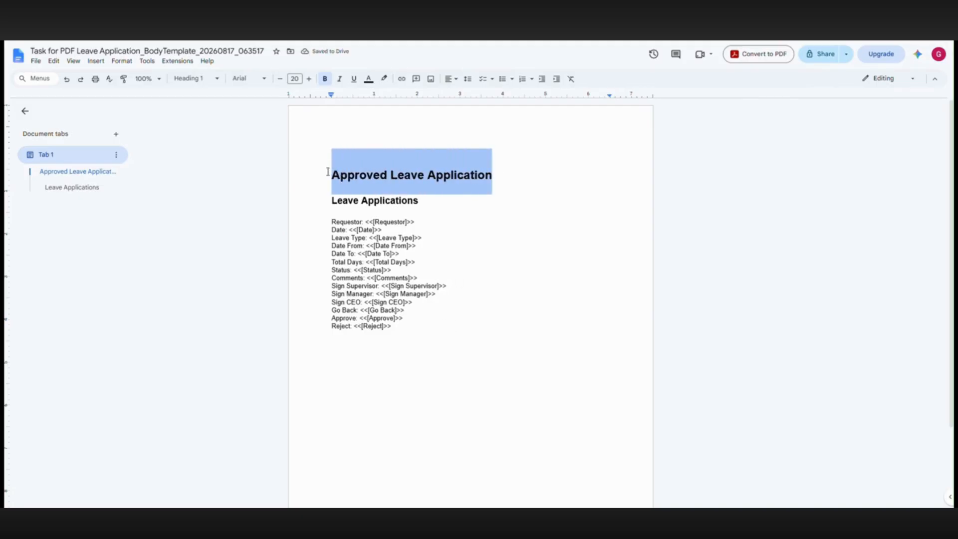
pyautogui.click(456, 79)
pyautogui.click(464, 95)
pyautogui.tripleClick(309, 80)
pyautogui.tripleClick(308, 79)
pyautogui.doubleClick(308, 79)
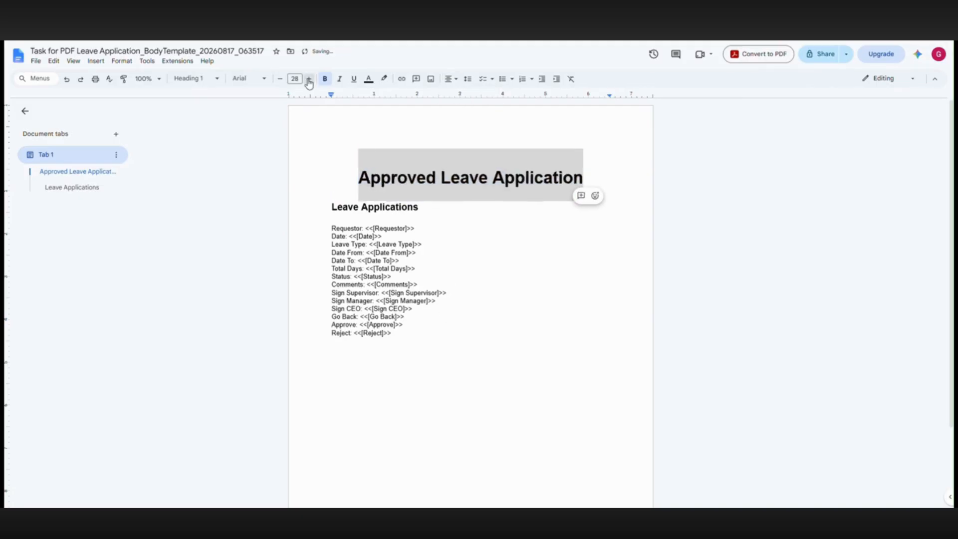
pyautogui.doubleClick(308, 80)
pyautogui.click(354, 79)
# Delete the "Leave Applications" subheading and add blank space above the field list
pyautogui.moveTo(333, 211); pyautogui.dragTo(419, 211)
pyautogui.press('BackSpace')
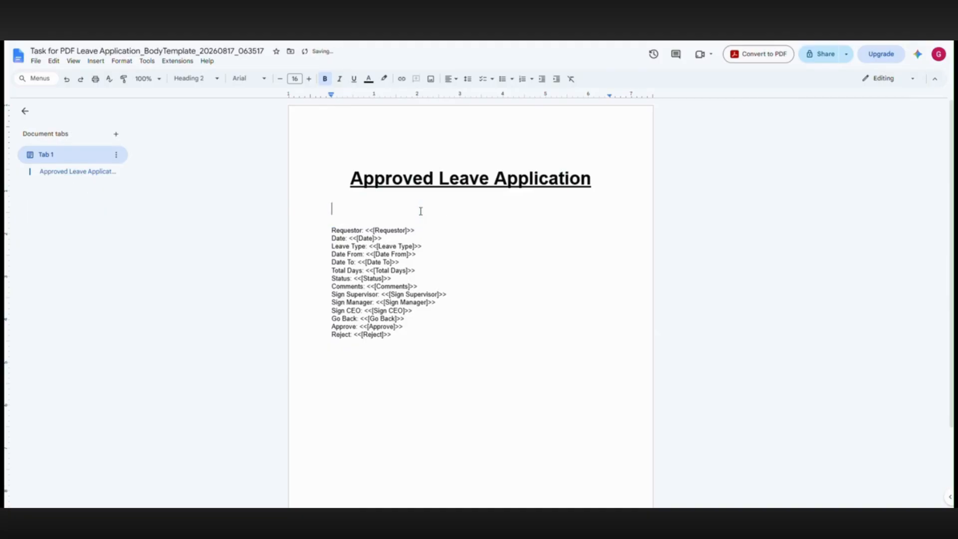
pyautogui.press('Return')
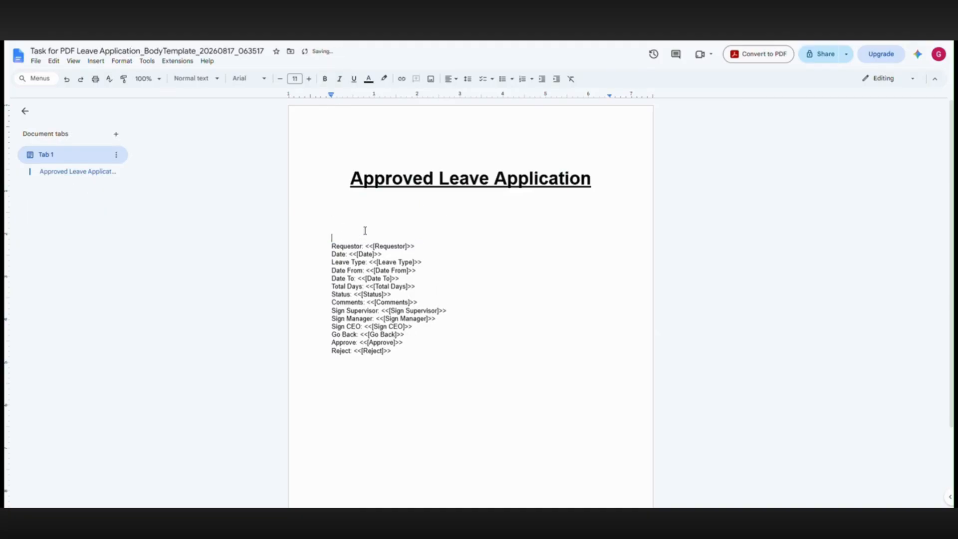
# Write the greeting "Good Day <<[Requestor]>>" above the fields by moving the placeholder from the Requestor line, and delete that line's label
pyautogui.moveTo(415, 246); pyautogui.dragTo(364, 246)
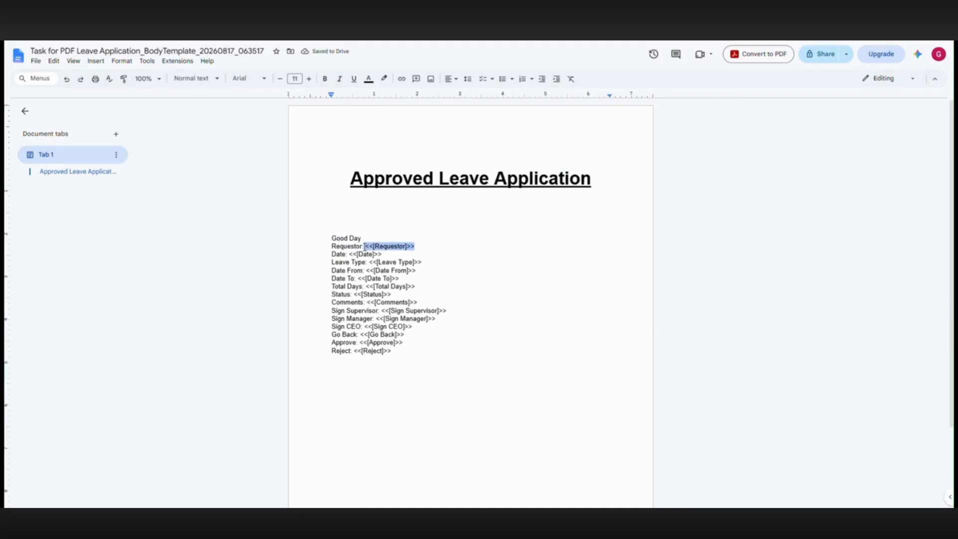
pyautogui.rightClick(368, 248)
pyautogui.click(380, 259)
pyautogui.rightClick(369, 240)
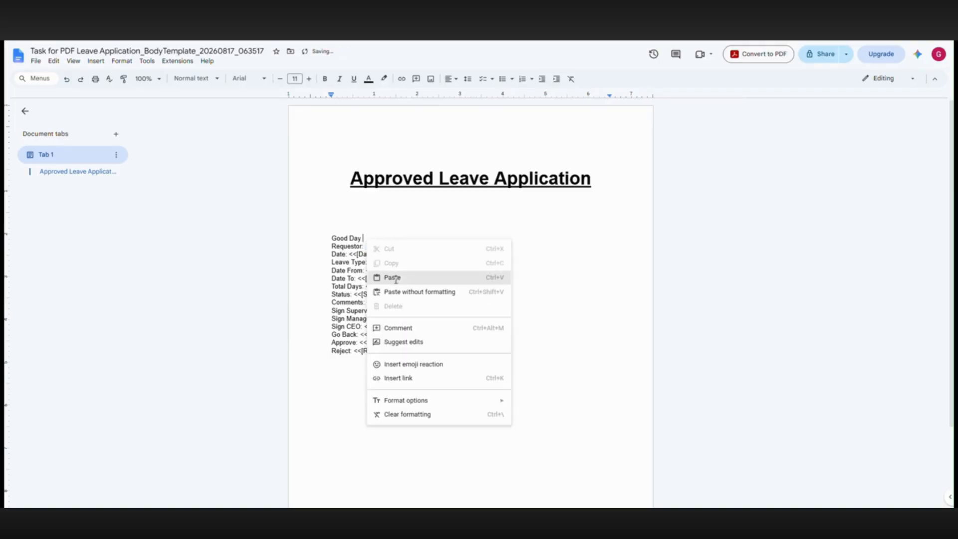
pyautogui.click(385, 276)
pyautogui.moveTo(367, 247); pyautogui.dragTo(331, 246)
pyautogui.press('BackSpace')
# Below the greeting, write the sentence "Please note that your leave has been approved from"
pyautogui.press('Return')
pyautogui.press('Return')
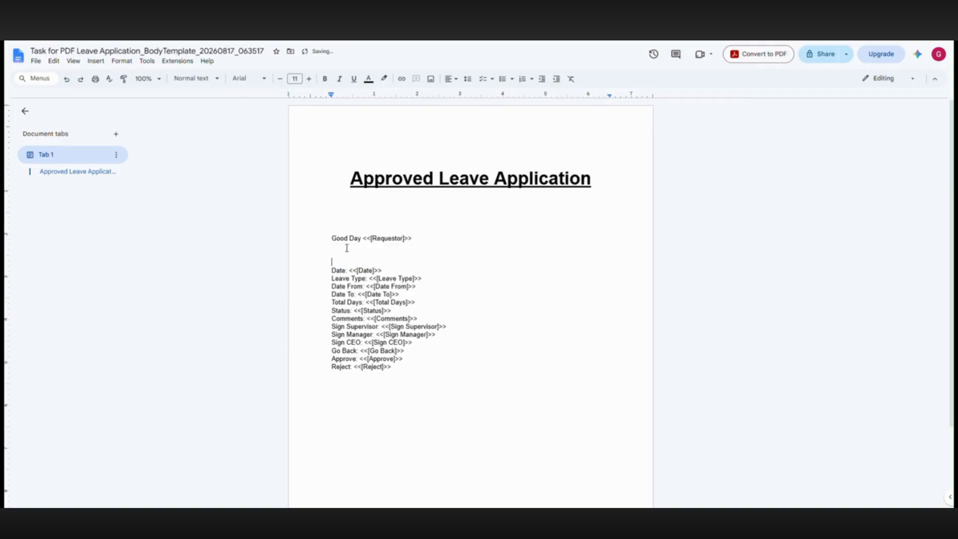
pyautogui.write('Please note that your leave has been approved ')
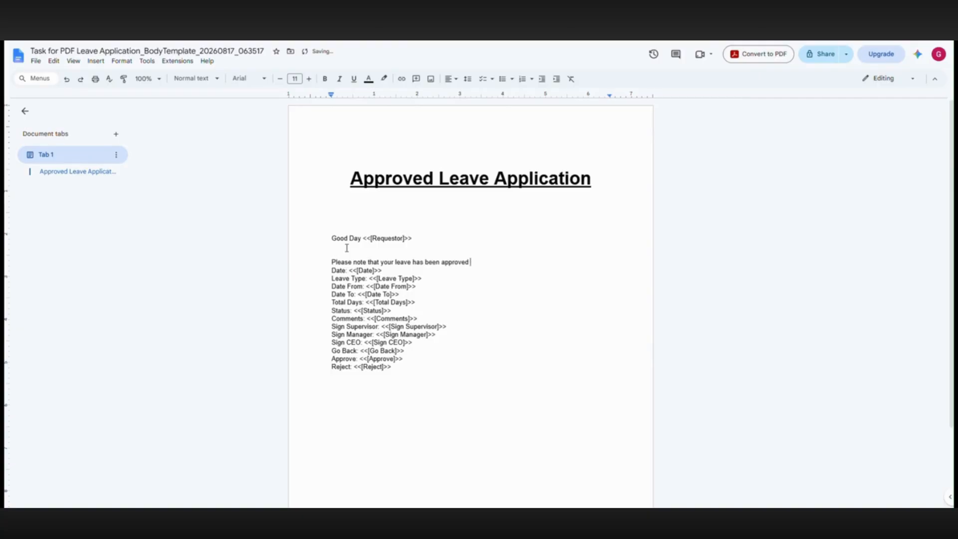
pyautogui.write('from')
# Copy the <<[Leave Type]>> placeholder into the approval sentence, between "your" and "leave"
pyautogui.doubleClick(394, 261)
pyautogui.click(394, 262)
pyautogui.moveTo(422, 278); pyautogui.dragTo(371, 280)
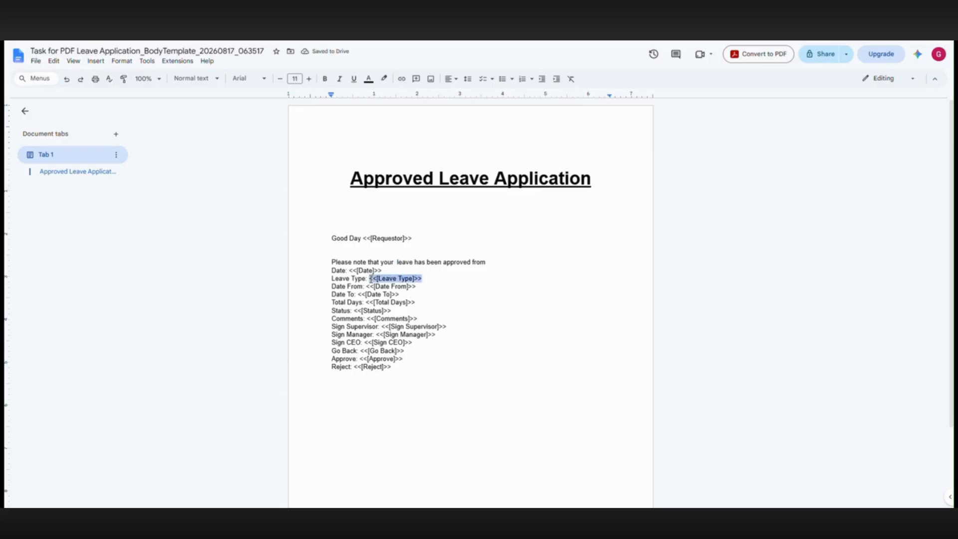
pyautogui.rightClick(372, 280)
pyautogui.click(399, 72)
pyautogui.click(395, 263)
pyautogui.rightClick(394, 263)
pyautogui.click(411, 302)
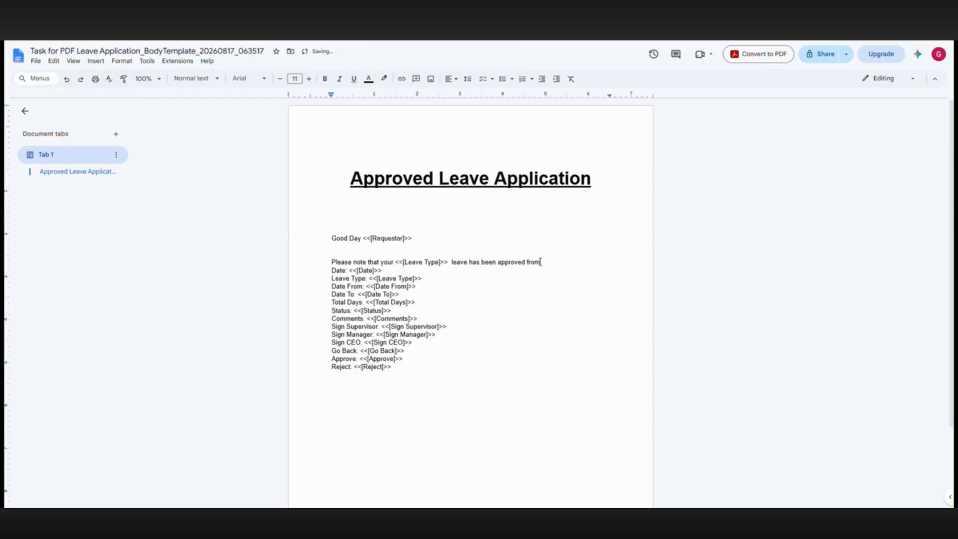
# Complete the approval sentence with "<<[Date From]>> to <<[Date To]>>.", copying both placeholders from the field list
pyautogui.moveTo(417, 287); pyautogui.dragTo(367, 287)
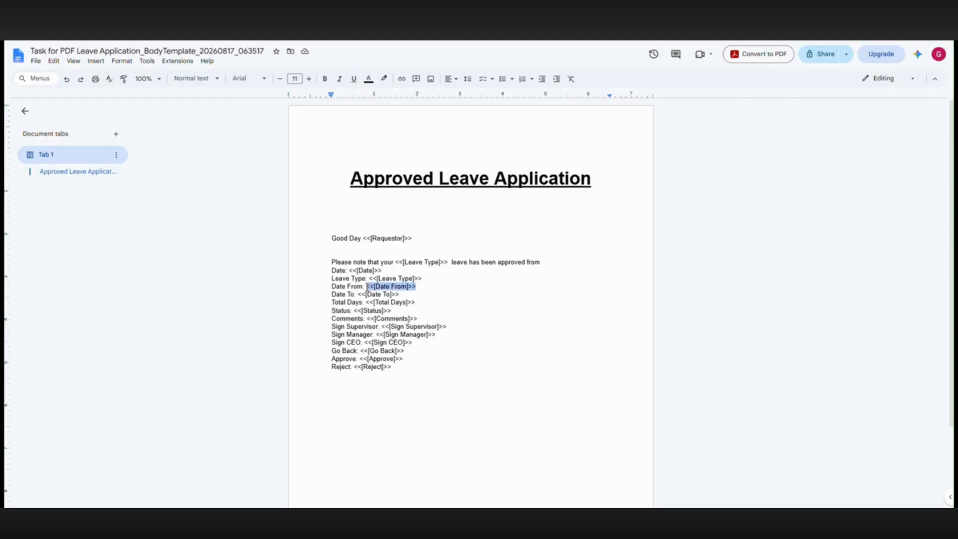
pyautogui.rightClick(369, 287)
pyautogui.click(387, 73)
pyautogui.rightClick(545, 262)
pyautogui.click(573, 300)
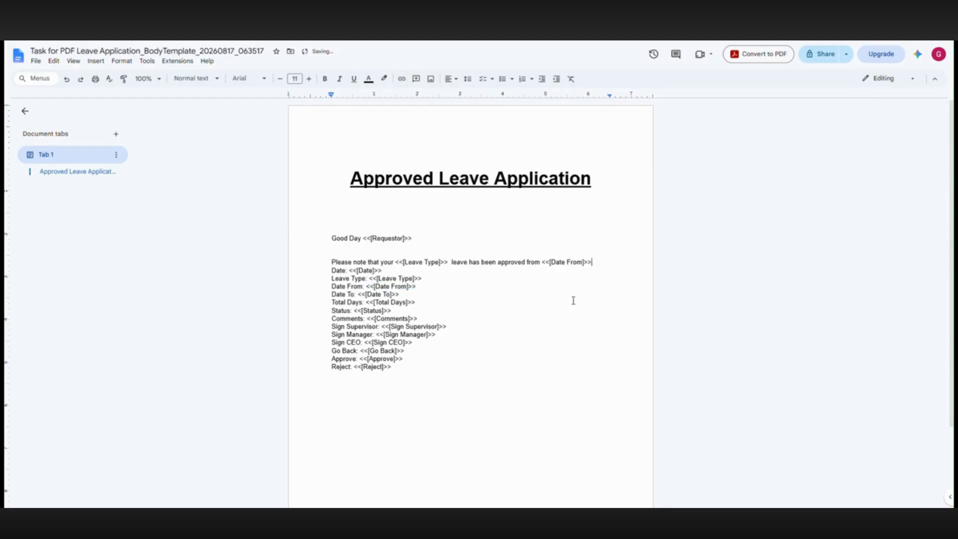
pyautogui.write('to')
pyautogui.moveTo(400, 295); pyautogui.dragTo(357, 294)
pyautogui.rightClick(359, 294)
pyautogui.click(388, 83)
pyautogui.rightClick(606, 265)
pyautogui.click(629, 299)
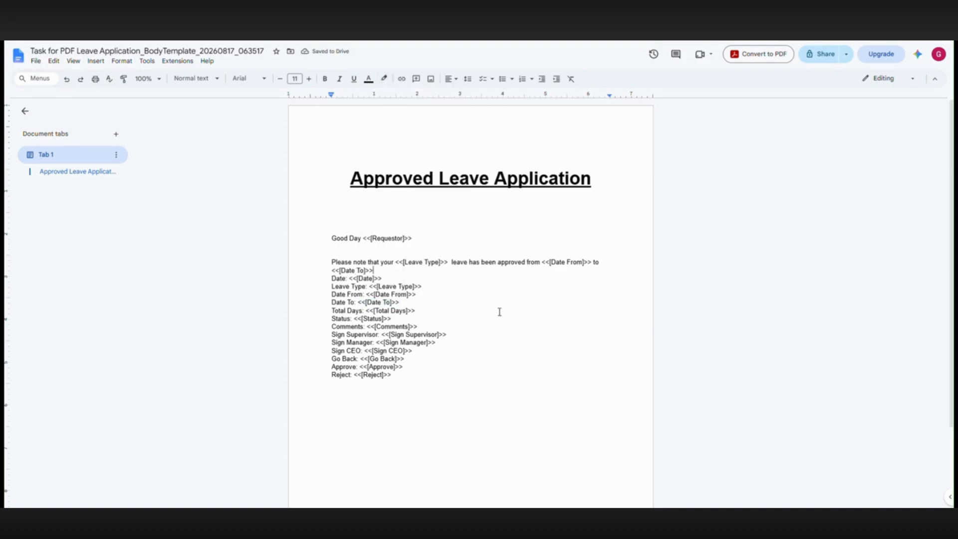
pyautogui.write('.')
# Add the line "This is a total of <<[Total Days]>> days." below the approval sentence, copying the placeholder from the field list
pyautogui.press('Return')
pyautogui.press('Return')
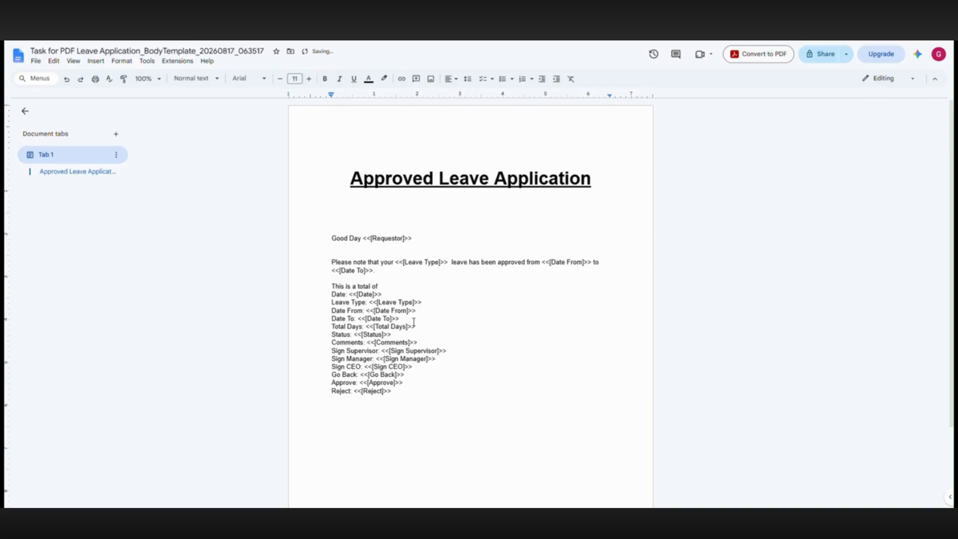
pyautogui.moveTo(415, 326); pyautogui.dragTo(367, 327)
pyautogui.rightClick(367, 327)
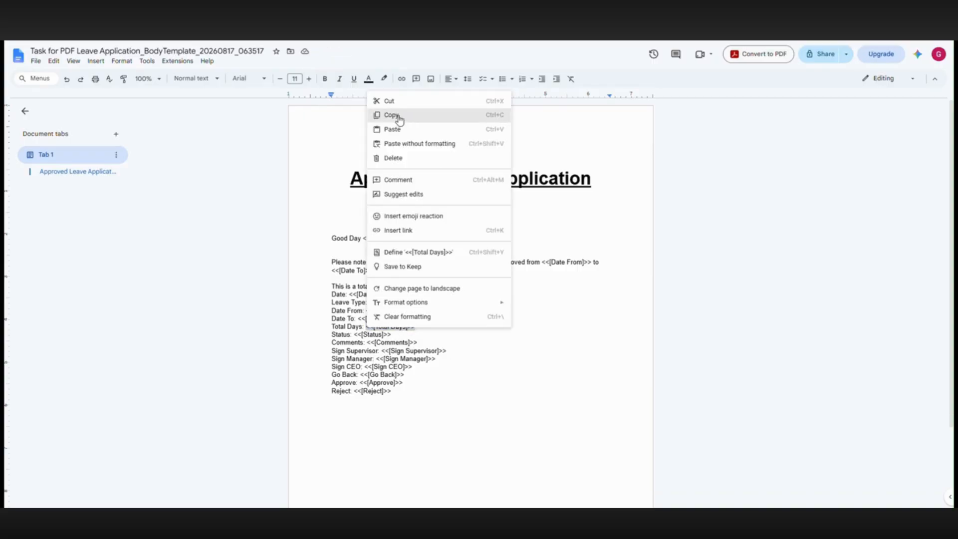
pyautogui.click(391, 116)
pyautogui.click(387, 285)
pyautogui.hotkey('ctrl', 'v')
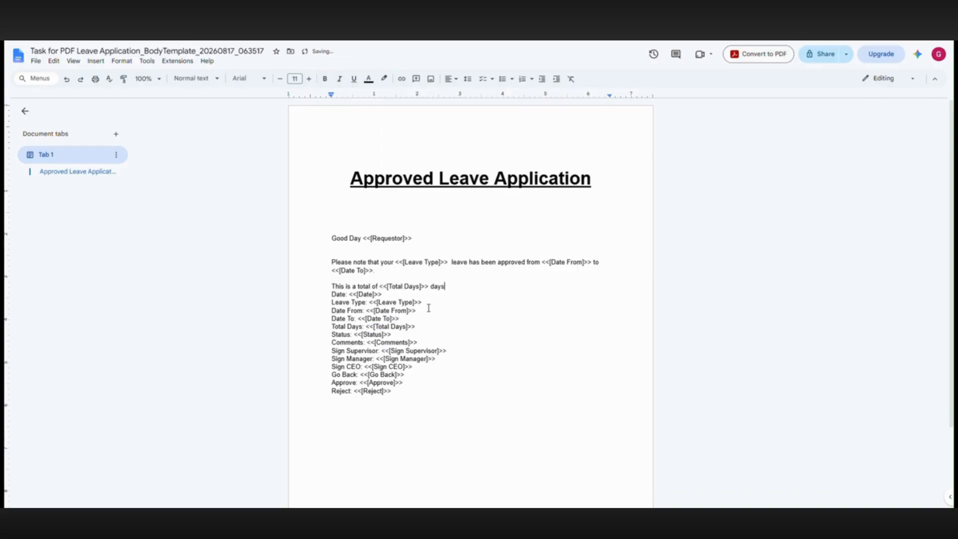
pyautogui.write('.')
# Add the closing "Kind regards" with "Management" beneath it, above the remaining field list
pyautogui.press('Return')
pyautogui.press('Return')
pyautogui.write('Kind regards')
pyautogui.press('Return')
pyautogui.press('Return')
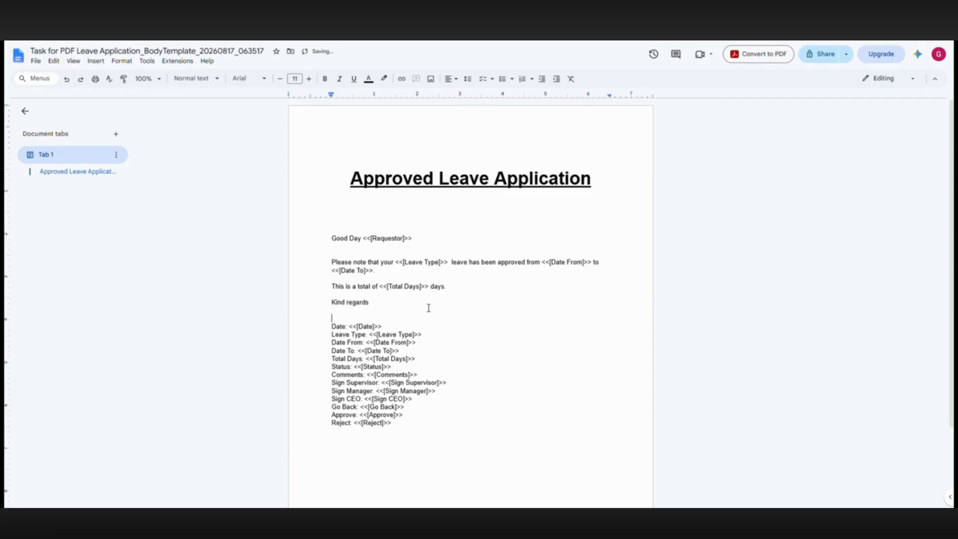
pyautogui.write('Manager')
# Delete the leftover field lines from Date to Comments and from Go Back to Reject, keeping the three signature lines
pyautogui.moveTo(331, 327); pyautogui.dragTo(422, 374)
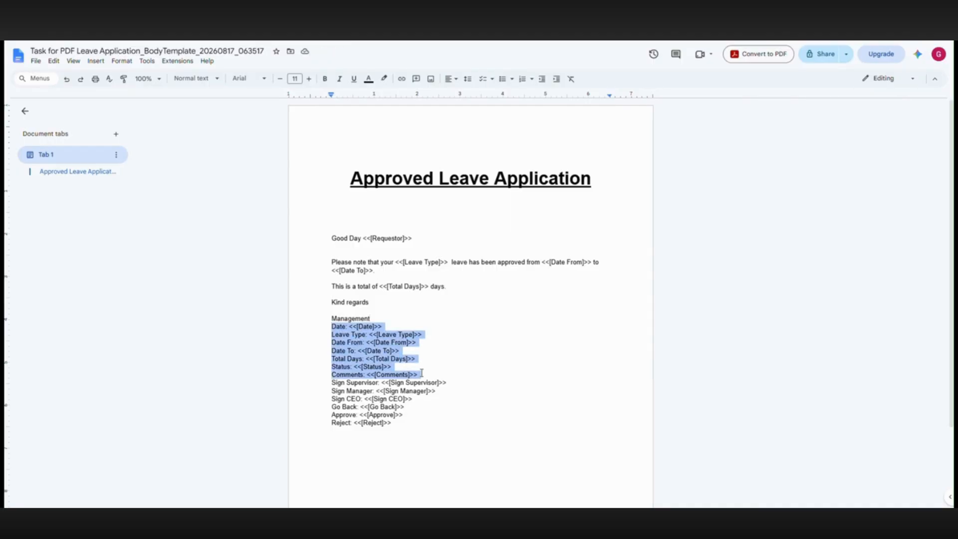
pyautogui.press('BackSpace')
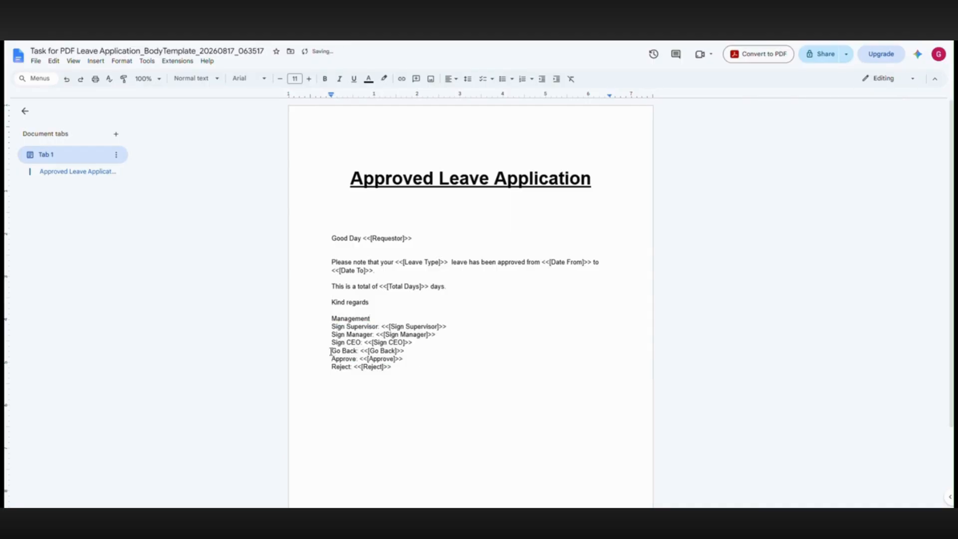
pyautogui.moveTo(331, 352); pyautogui.dragTo(389, 368)
pyautogui.press('BackSpace')
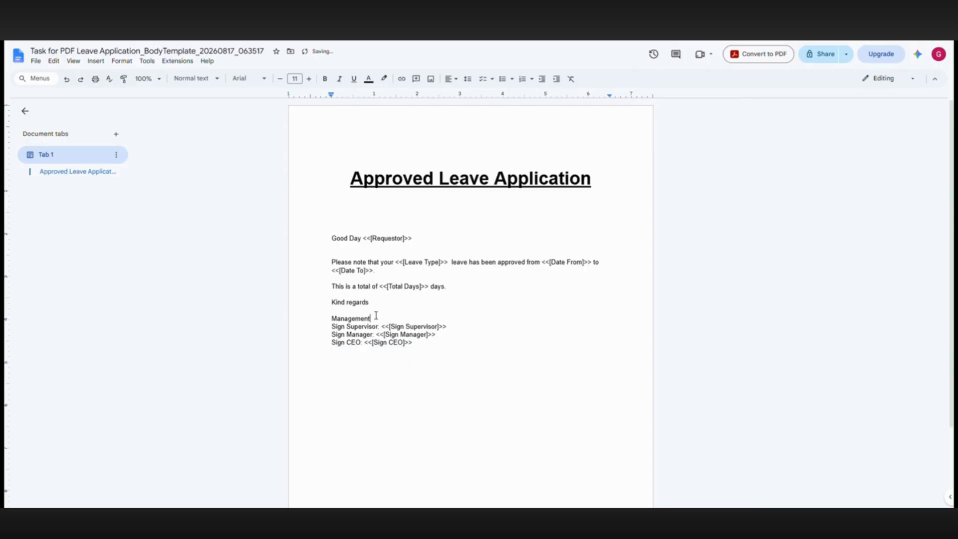
# Add blank space below "Management" and insert the label "Supervisor" above the Sign Supervisor line
pyautogui.click(375, 316)
pyautogui.press('Return')
pyautogui.press('Return')
pyautogui.press('Return')
pyautogui.click(335, 335)
pyautogui.write('Superv')
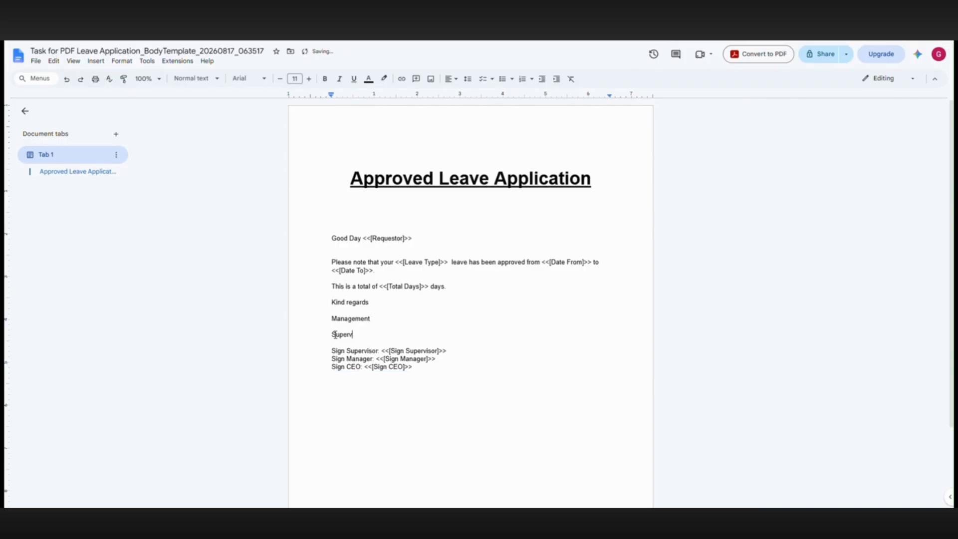
# Insert the label "Manager" above the Sign Manager line and "CEO" above the Sign CEO line, with spacing between them
pyautogui.click(456, 349)
pyautogui.press('Return')
pyautogui.press('Return')
pyautogui.write('Manager')
pyautogui.press('Return')
pyautogui.click(441, 382)
pyautogui.press('Return')
pyautogui.press('Return')
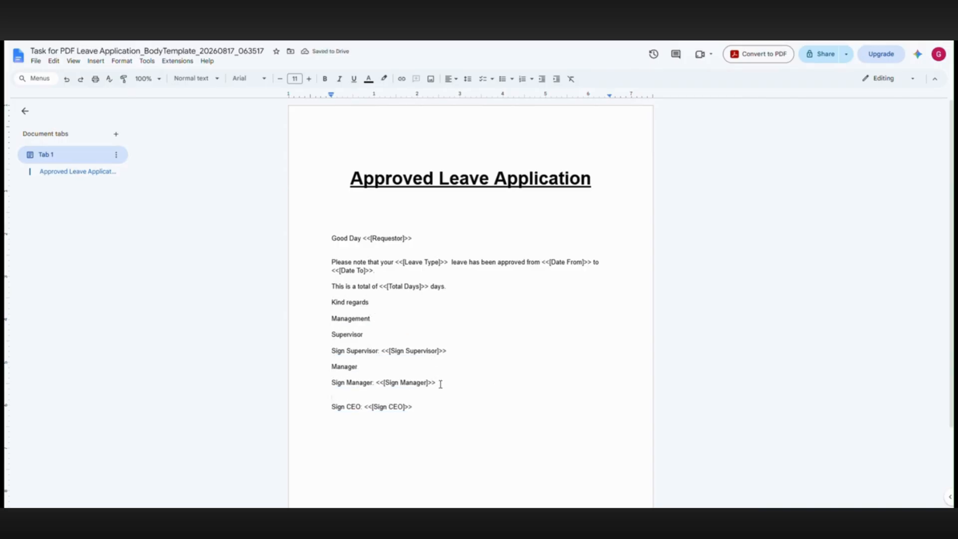
pyautogui.write('CEO')
pyautogui.press('Return')
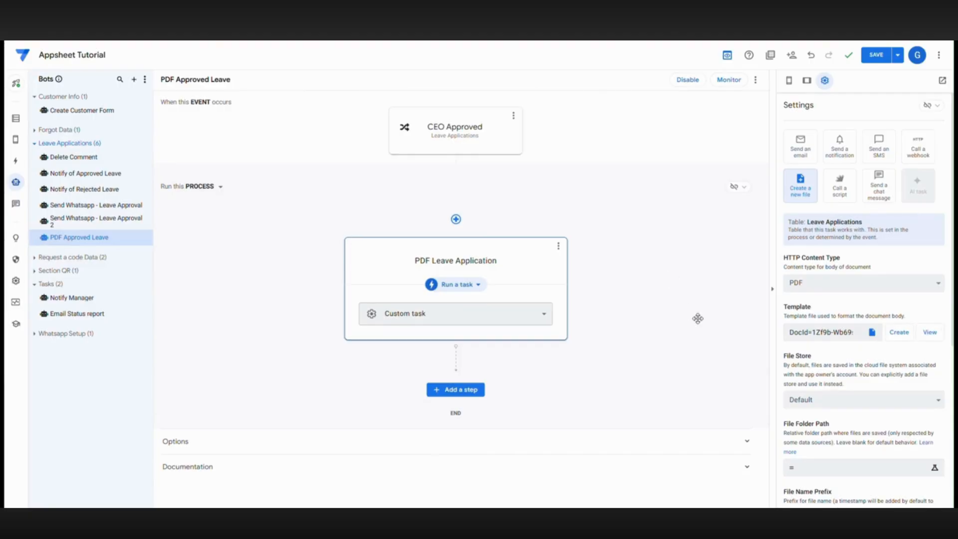
# In AppSheet, keep the PDF Leave Application task's file store on Default and set its file folder path to "Approved Leave Applications"
pyautogui.scroll(-2, 864, 299)
pyautogui.click(825, 352)
pyautogui.click(826, 363)
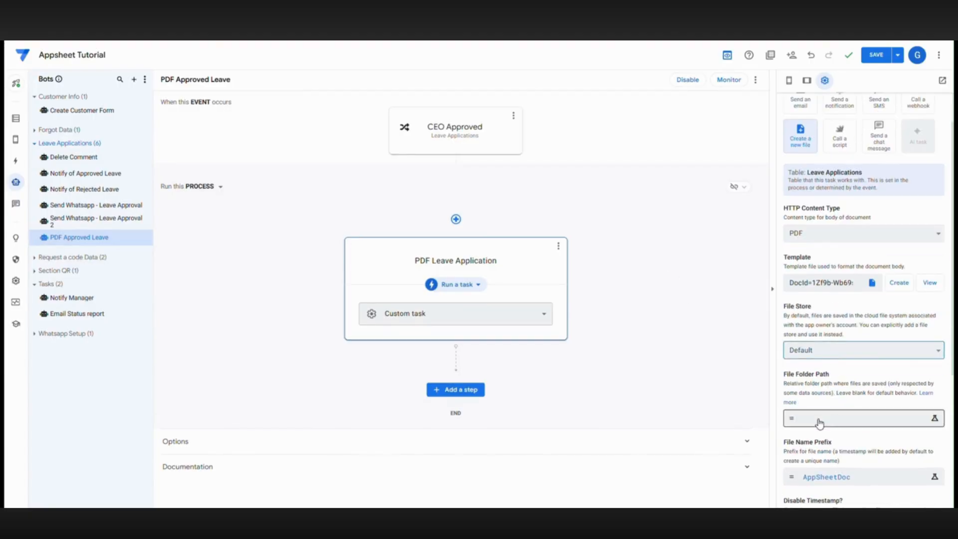
pyautogui.click(858, 418)
pyautogui.write('Approved Leave Applications')
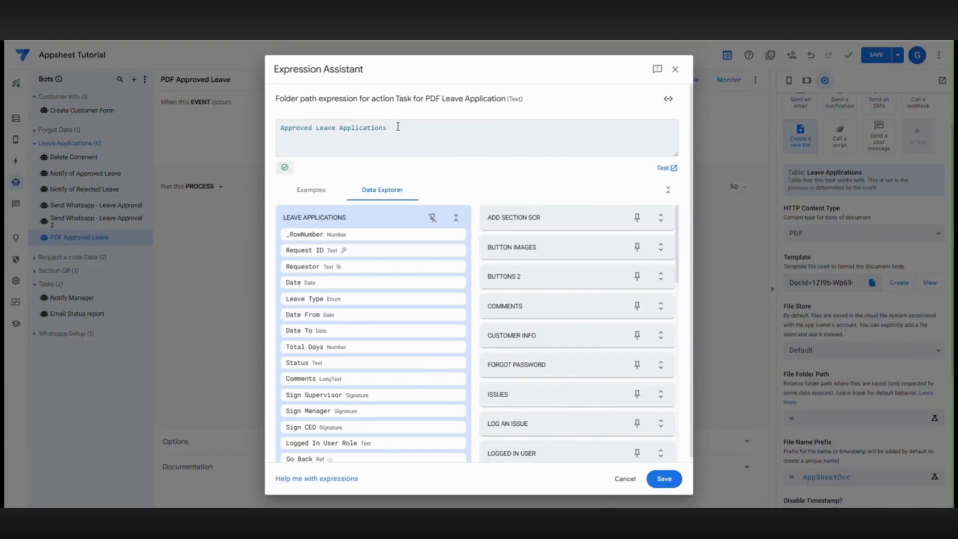
pyautogui.click(664, 479)
# Replace the task's file name prefix with the expression [Requestor] & "-" & TEXT([Date From],"YYYY-MM-DD")
pyautogui.click(932, 477)
pyautogui.moveTo(328, 129); pyautogui.dragTo(279, 128)
pyautogui.press('BackSpace')
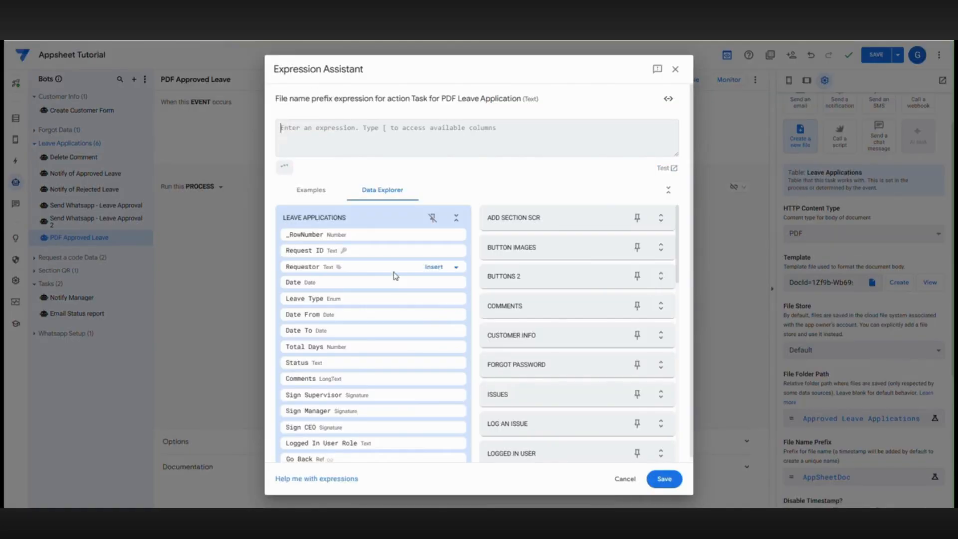
pyautogui.click(433, 268)
pyautogui.write('& ')
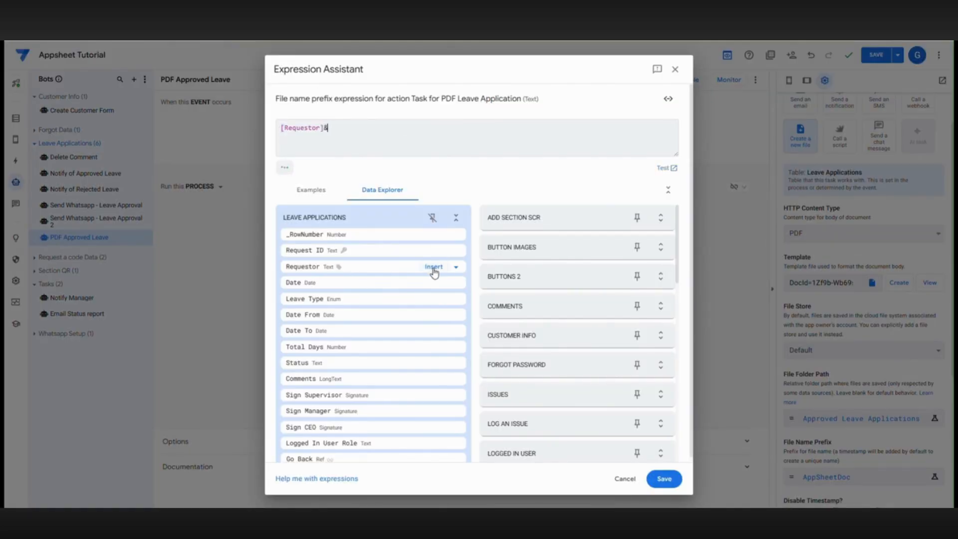
pyautogui.write('"-" & TEXT(')
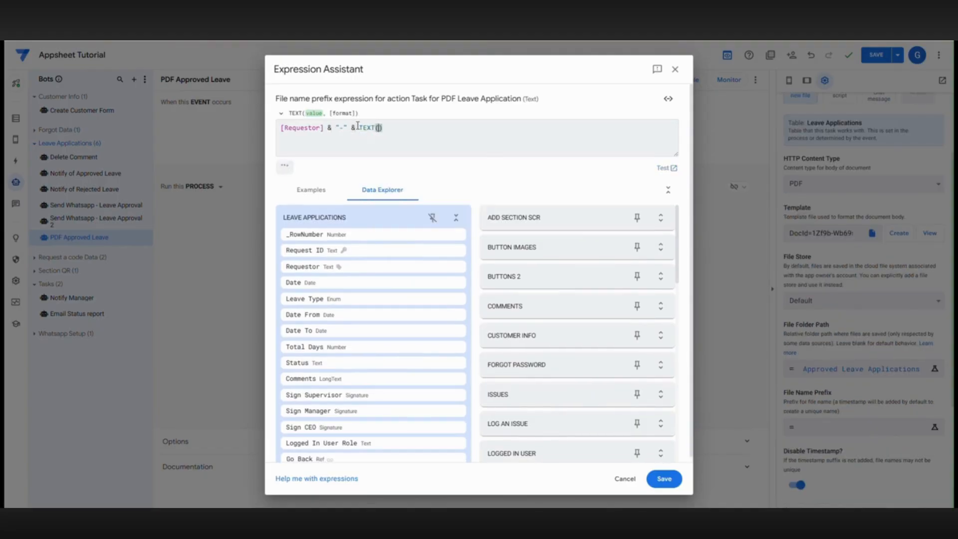
pyautogui.click(433, 315)
pyautogui.write(',"Y"YYY-MM-')
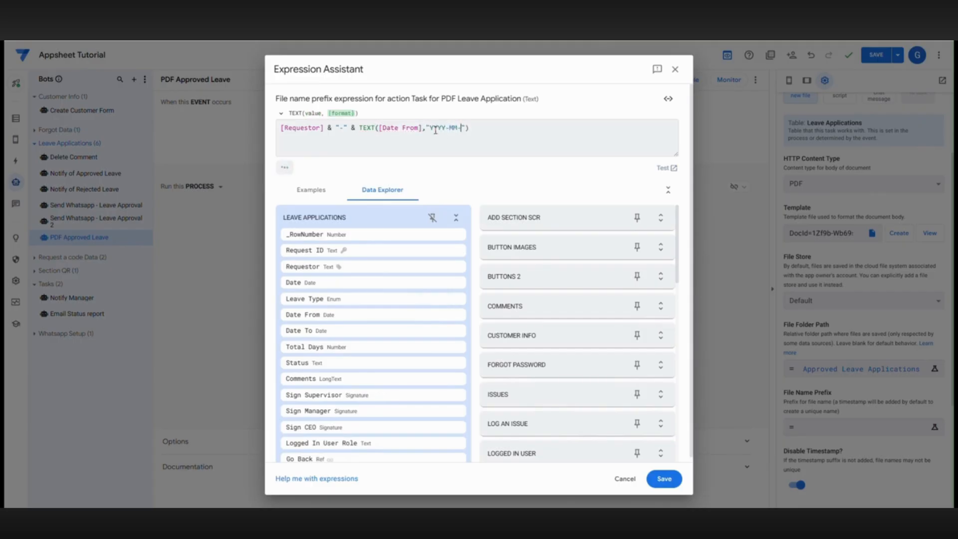
pyautogui.write('DD')
# Insert [Leave Type] & "-" & before the TEXT function in the file name prefix and save the expression
pyautogui.click(359, 128)
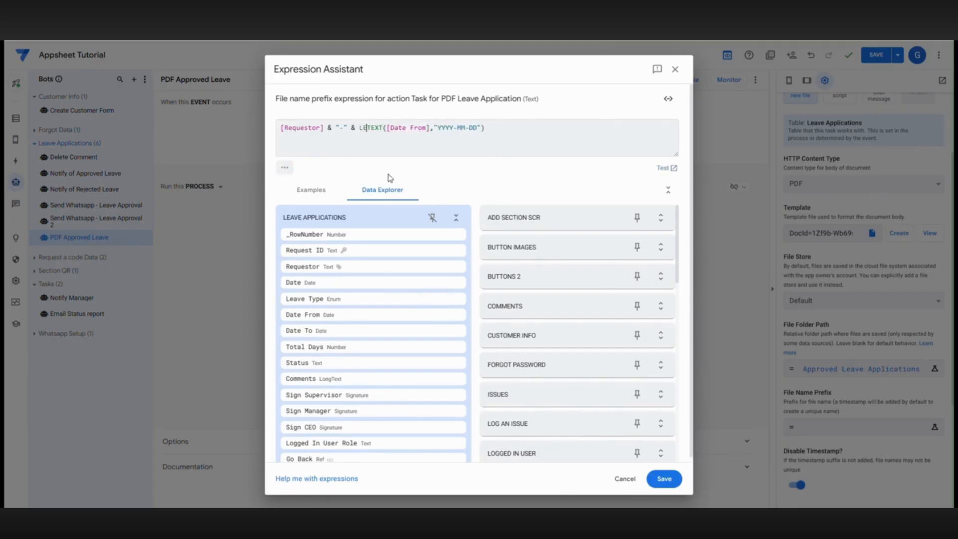
pyautogui.click(433, 299)
pyautogui.write('& "-')
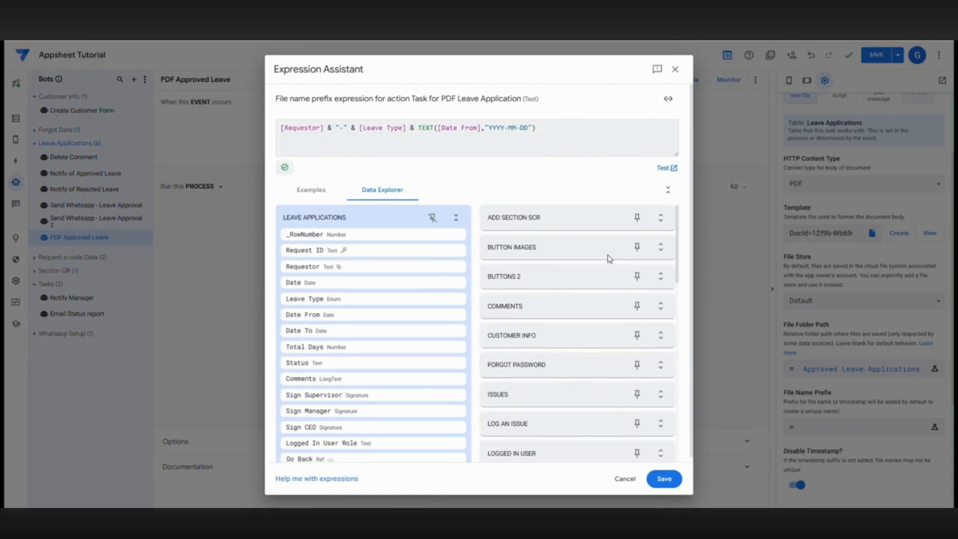
pyautogui.write('" &')
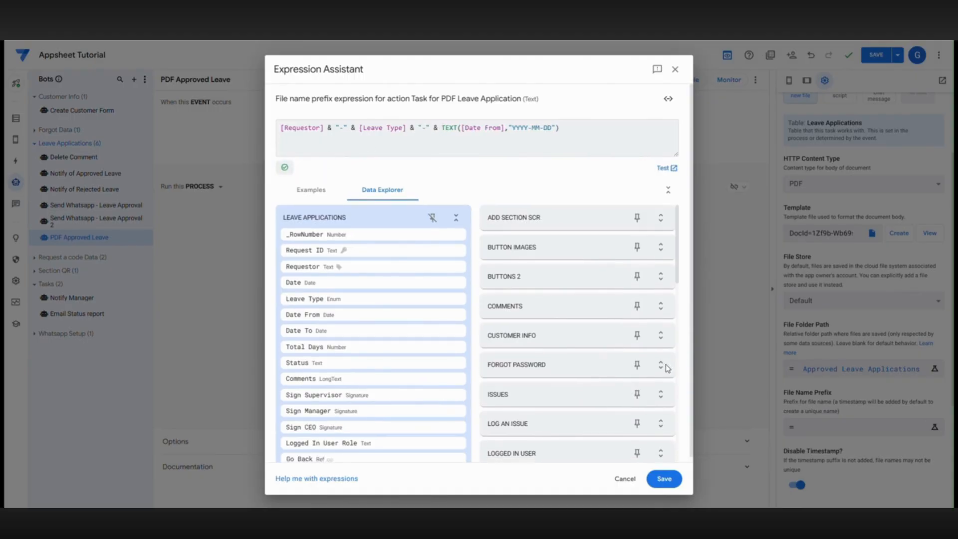
pyautogui.click(665, 479)
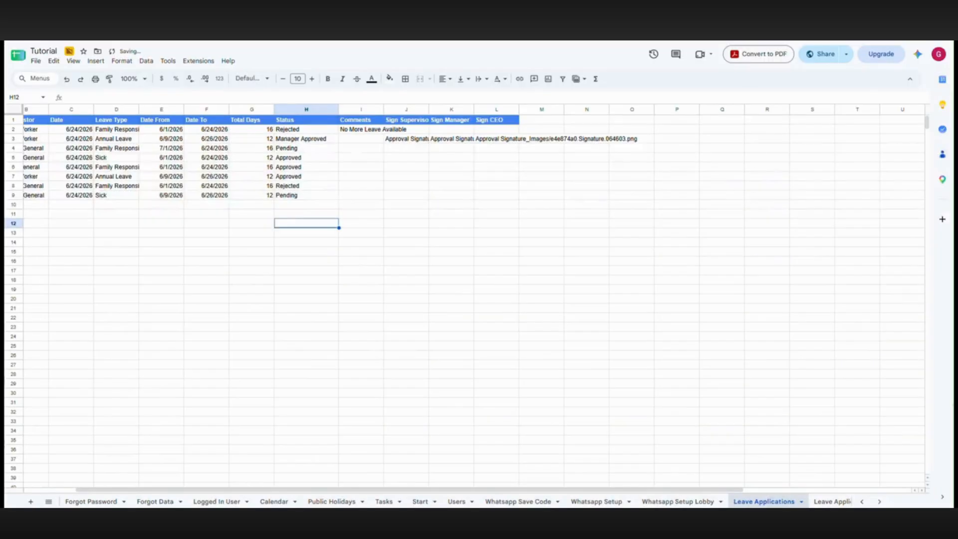
# In the Leave Applications sheet, reset the row 3 status to "Manager Approved" and clear that row's Sign CEO entry
pyautogui.click(314, 140)
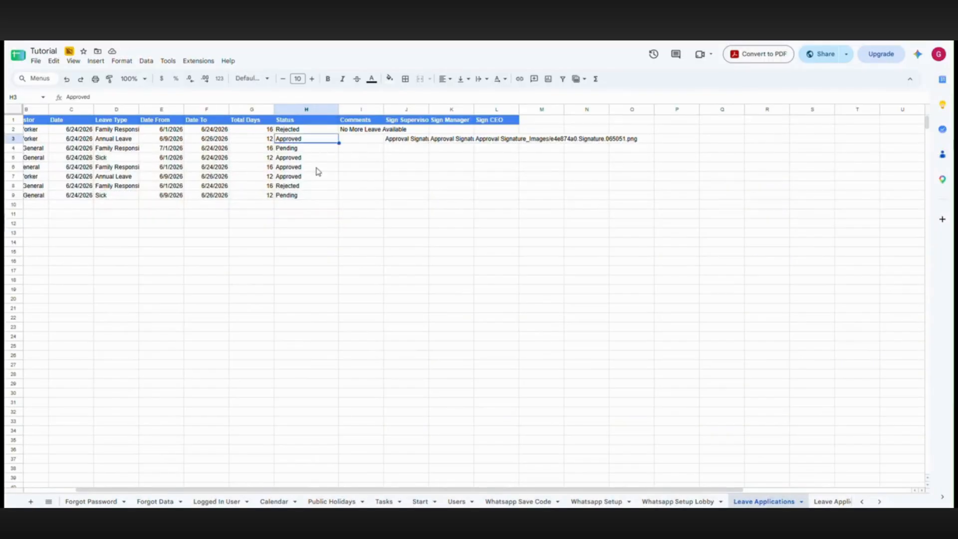
pyautogui.write('Manager')
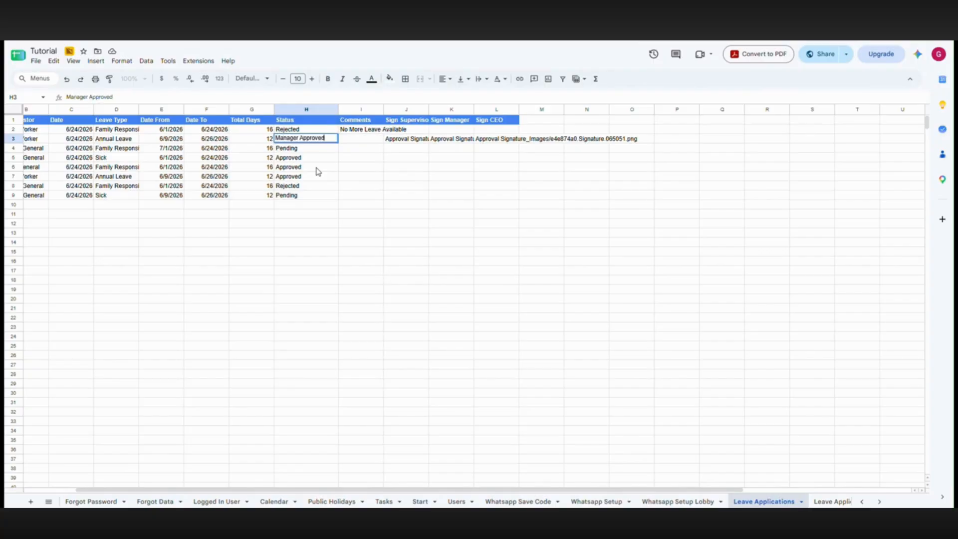
pyautogui.click(434, 204)
pyautogui.click(505, 143)
pyautogui.press('Delete')
pyautogui.click(502, 195)
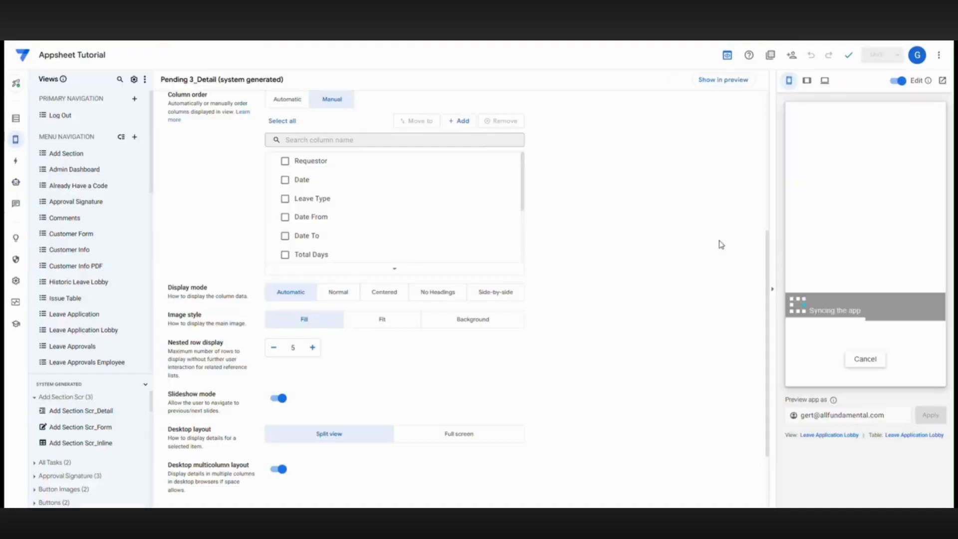
# In the AppSheet preview, open the manager-approved Annual Leave request, draw a signature for it and approve the leave
pyautogui.click(858, 199)
pyautogui.click(850, 148)
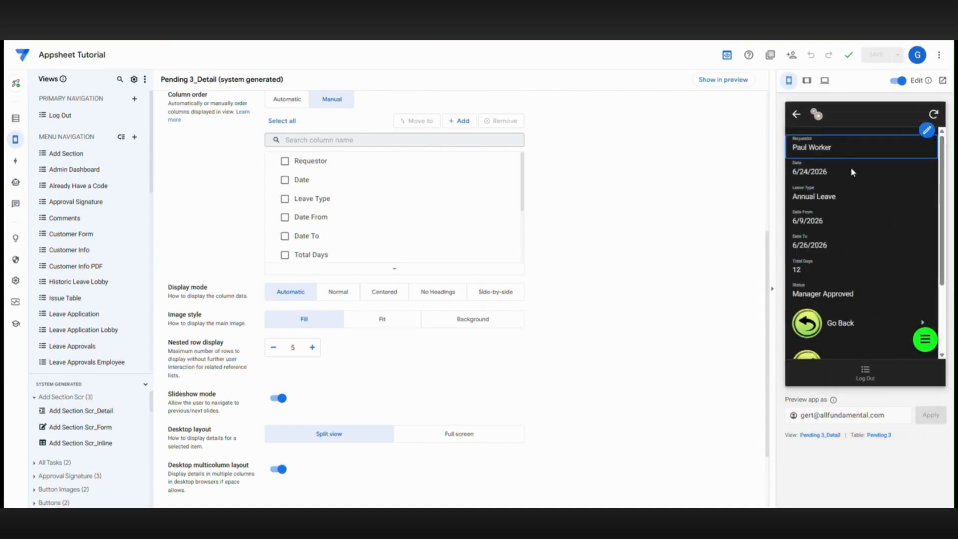
pyautogui.scroll(-2, 852, 172)
pyautogui.click(849, 266)
pyautogui.click(808, 181)
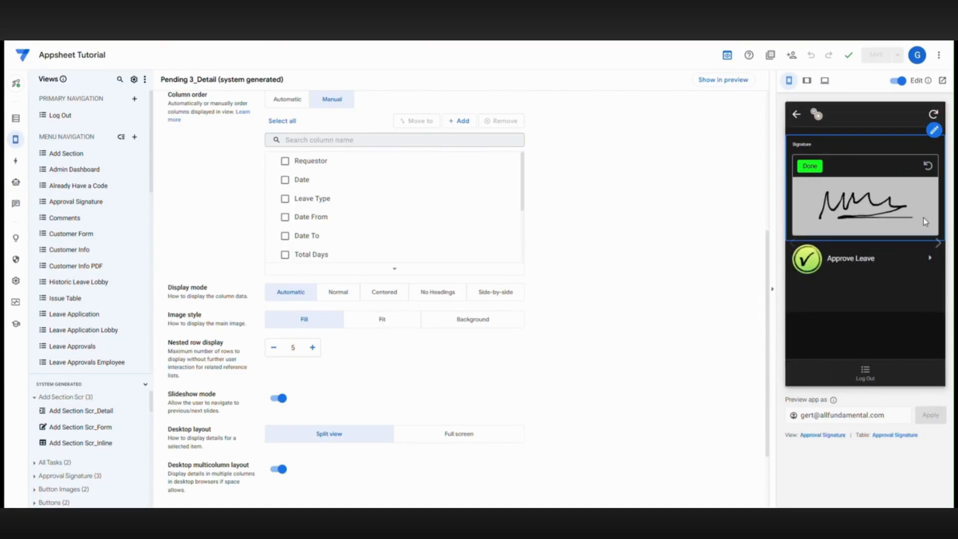
pyautogui.click(838, 307)
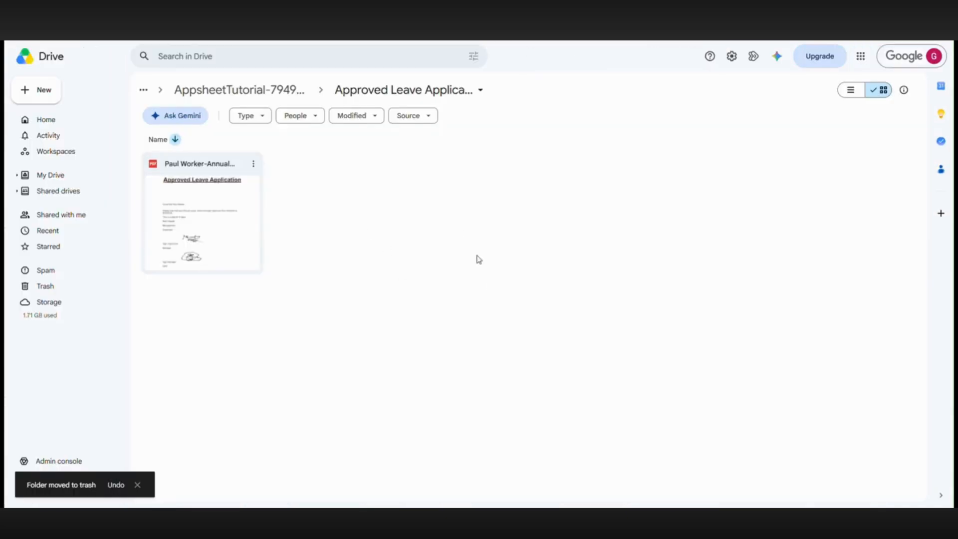
# Open the generated PDF from the Approved Leave Applications folder in Google Drive and review its text and signatures
pyautogui.doubleClick(212, 228)
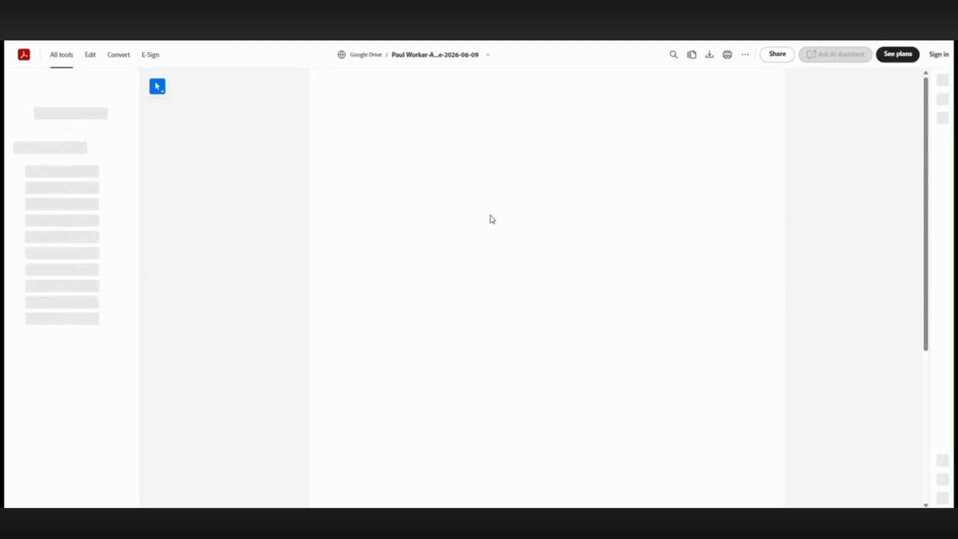
pyautogui.scroll(-3, 519, 390)
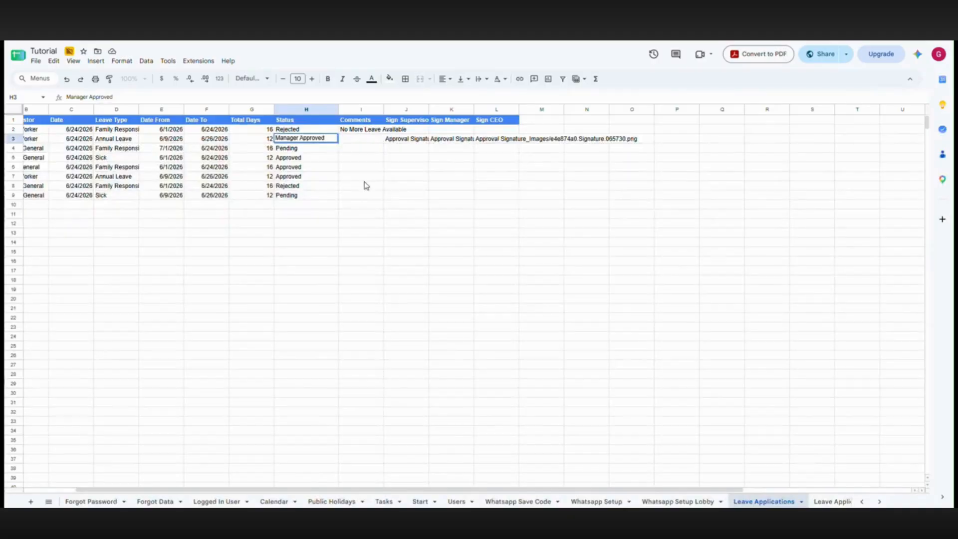
# Clear row 3's Sign CEO entry in the Leave Applications sheet, keeping its status at "Manager Approved"
pyautogui.click(507, 145)
pyautogui.press('Delete')
pyautogui.click(508, 177)
# Add a "PDF Link" header in cell M1 and paste only the header row's format onto it
pyautogui.click(536, 121)
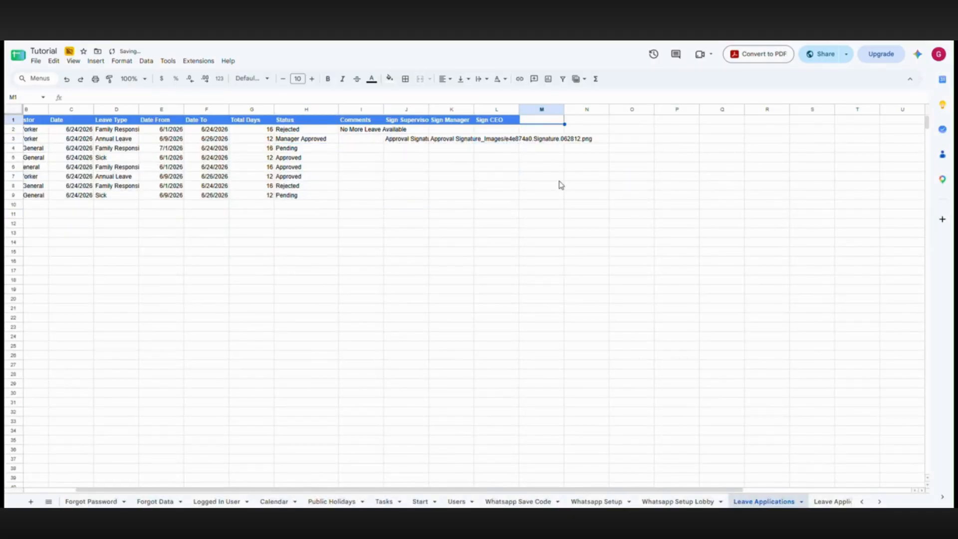
pyautogui.write('PDF Link')
pyautogui.click(582, 121)
pyautogui.rightClick(545, 122)
pyautogui.moveTo(664, 171)
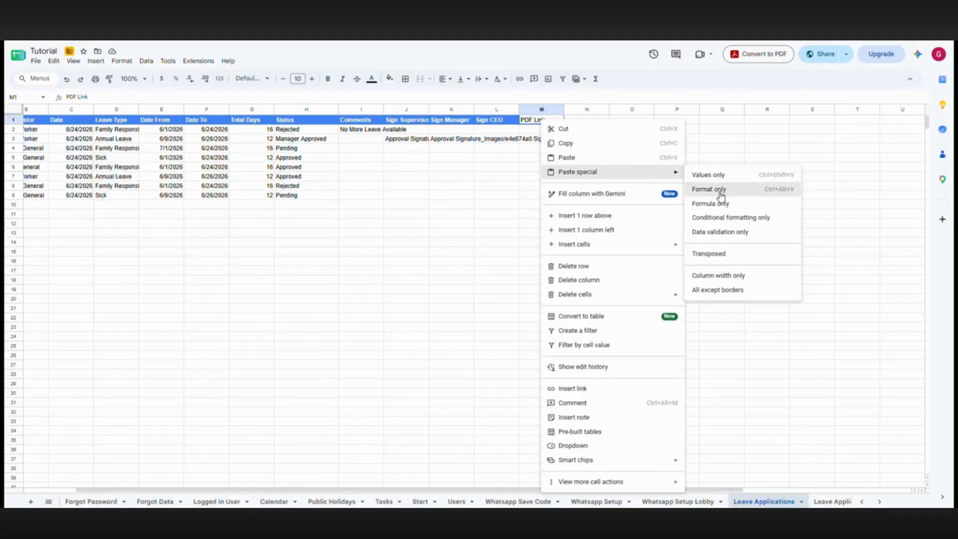
pyautogui.click(722, 189)
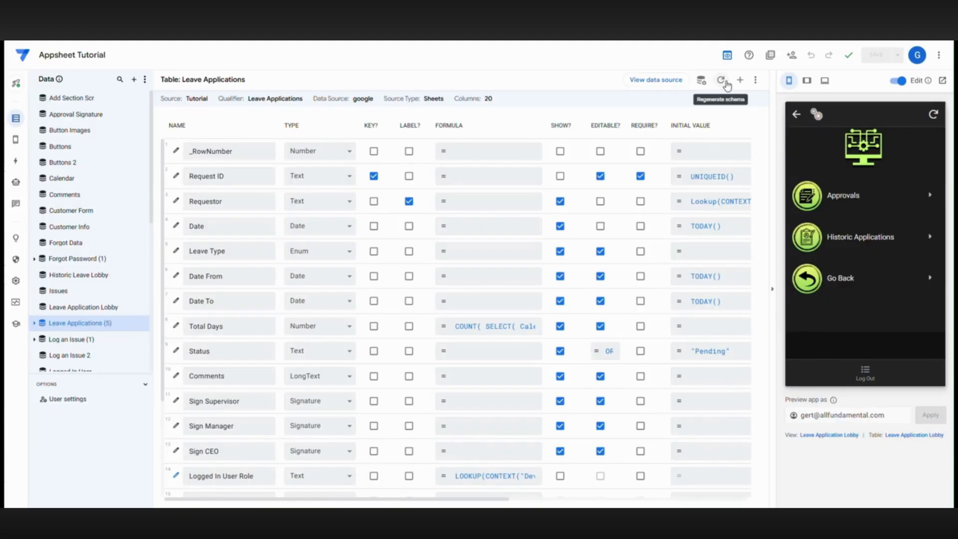
# Switch to AppSheet and regenerate the schema of the Leave Applications table
pyautogui.click(701, 80)
pyautogui.click(594, 128)
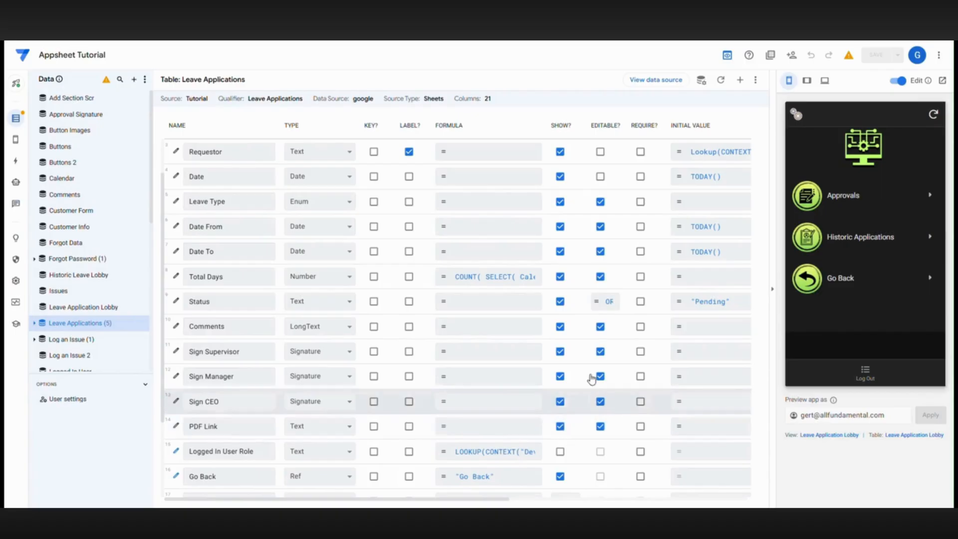
# Add a new step named "Update PDF Link" after PDF Leave Application in the PDF Approved Leave bot
pyautogui.click(16, 182)
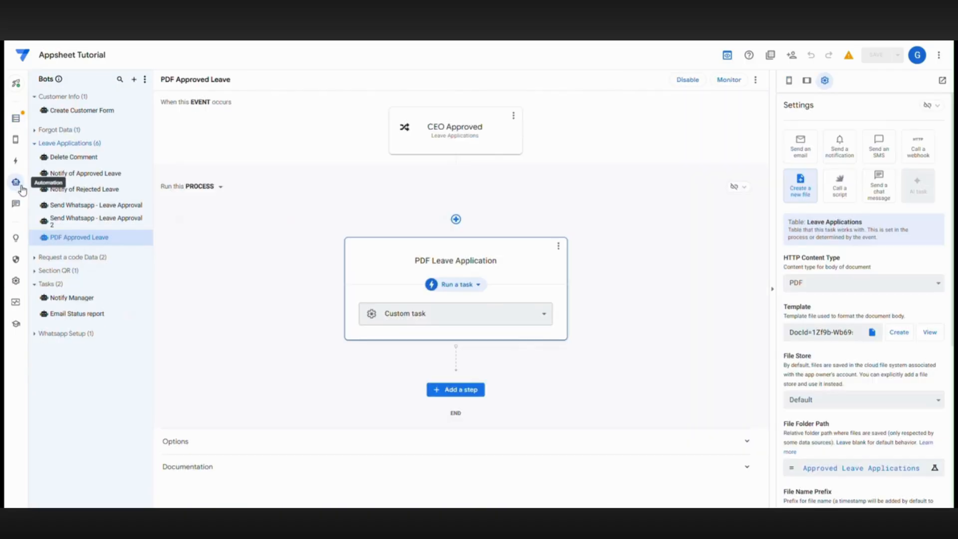
pyautogui.click(449, 394)
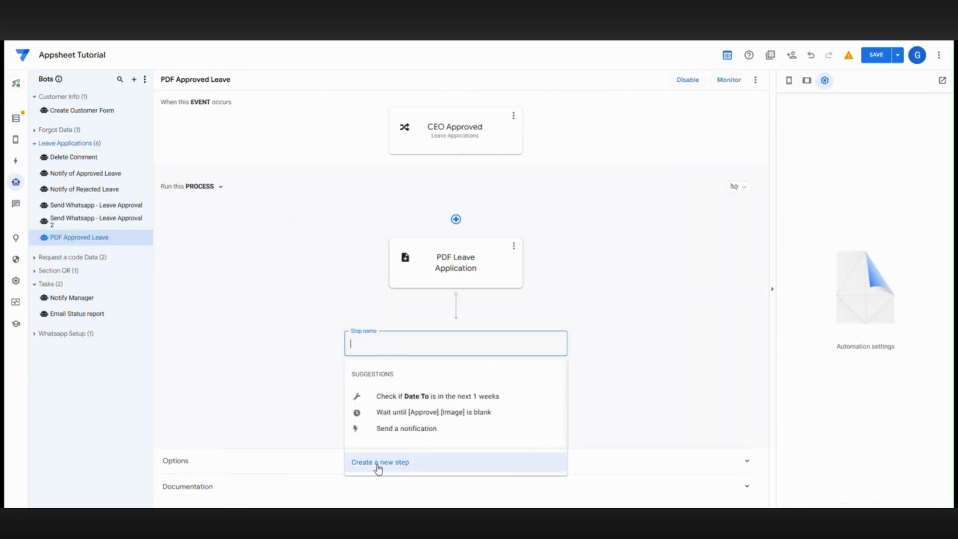
pyautogui.write('Update P')
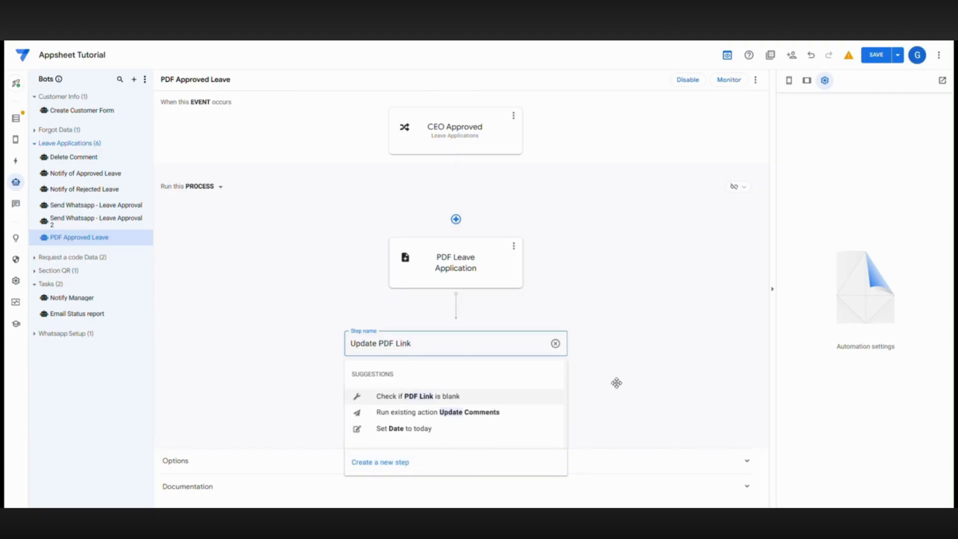
pyautogui.write('DF Link')
pyautogui.press('Return')
# Make the Update PDF Link step run a data action that sets the row value of the PDF Link column
pyautogui.click(467, 403)
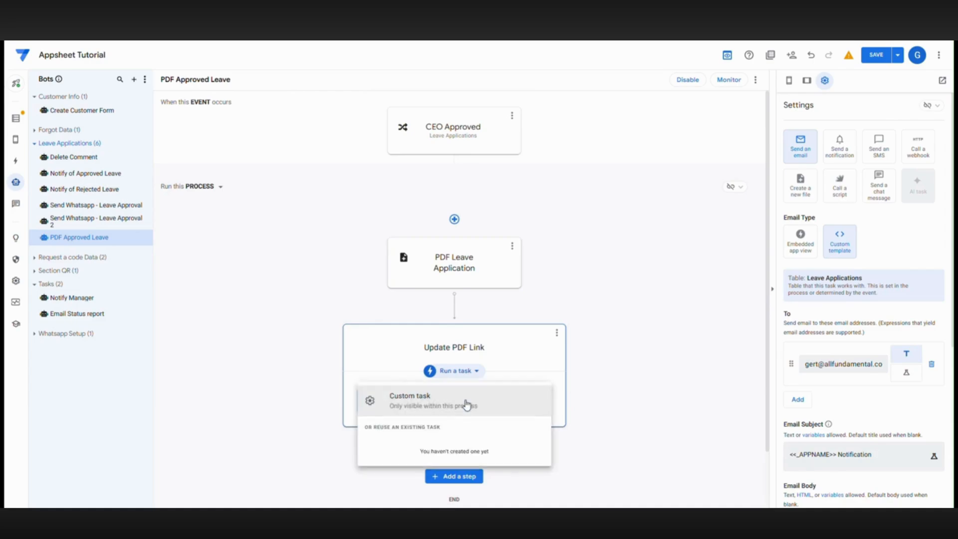
pyautogui.click(460, 371)
pyautogui.click(455, 408)
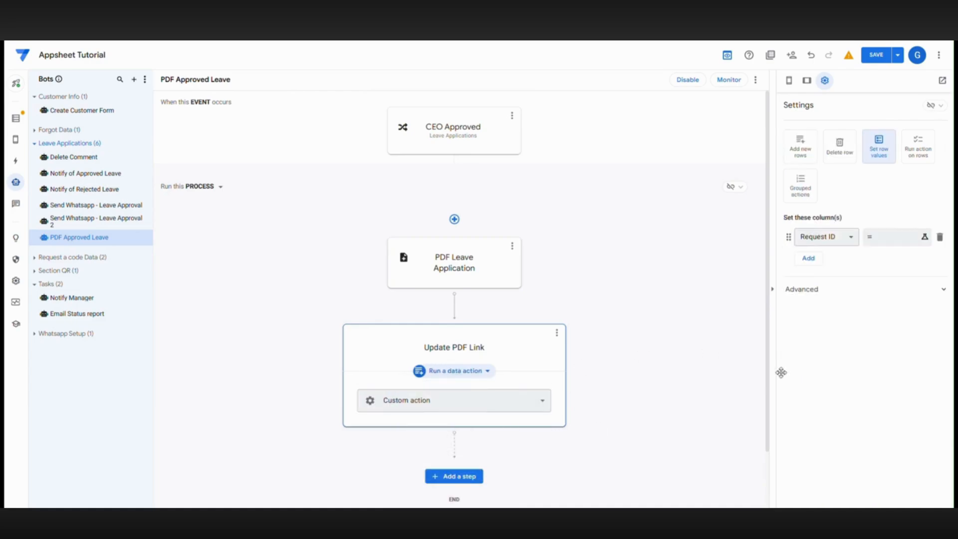
pyautogui.click(832, 243)
pyautogui.click(821, 220)
pyautogui.click(882, 243)
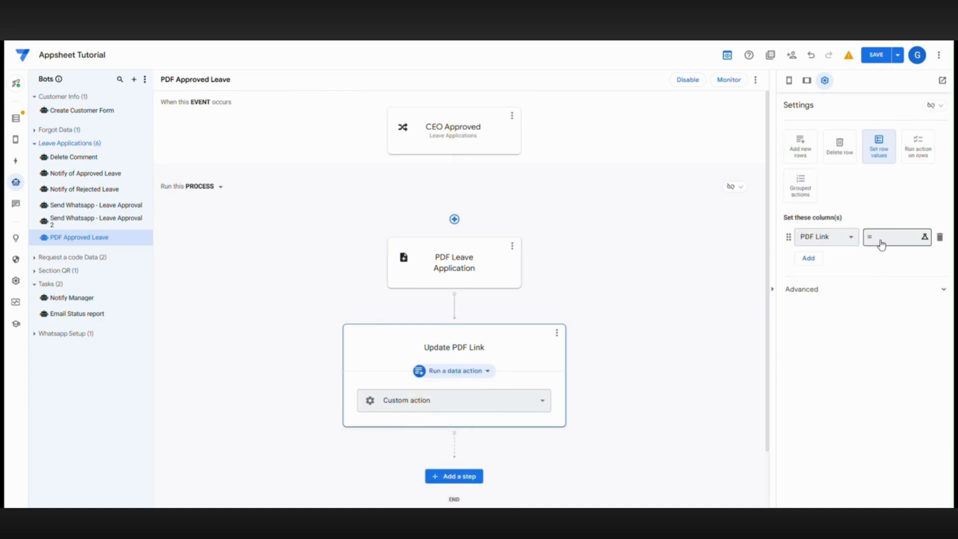
# Copy the whole file name prefix expression from the PDF Leave Application step without changing it
pyautogui.click(464, 276)
pyautogui.scroll(-2, 857, 449)
pyautogui.click(860, 432)
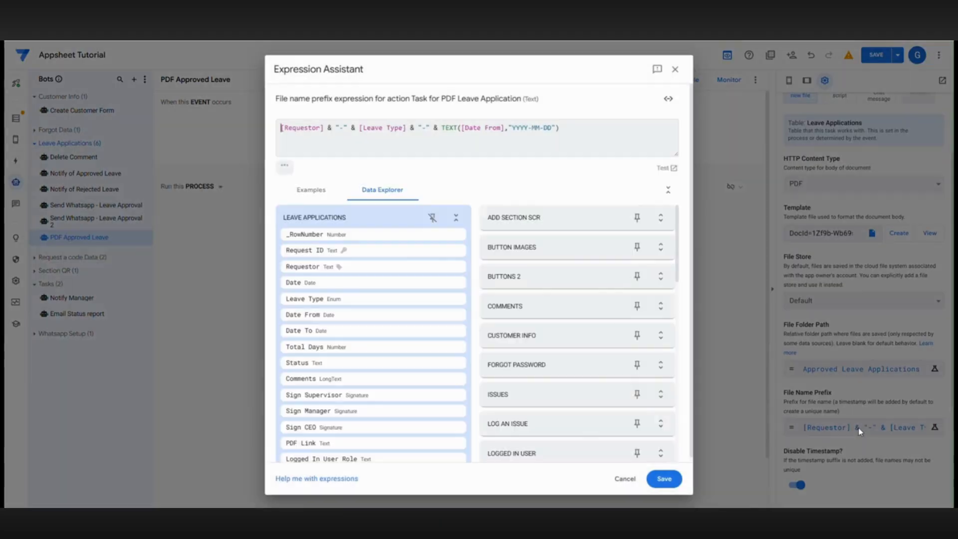
pyautogui.moveTo(562, 129); pyautogui.dragTo(279, 128)
pyautogui.rightClick(298, 130)
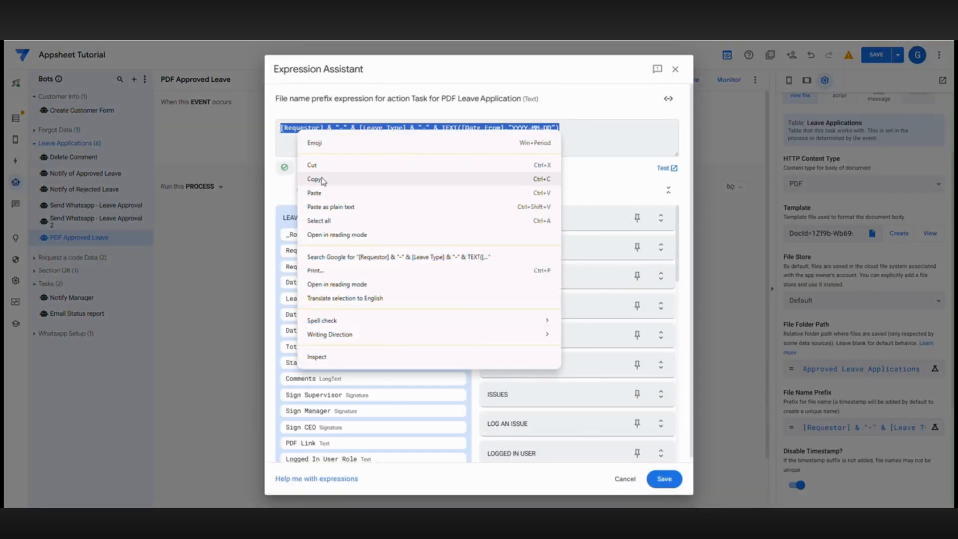
pyautogui.click(315, 178)
pyautogui.click(625, 479)
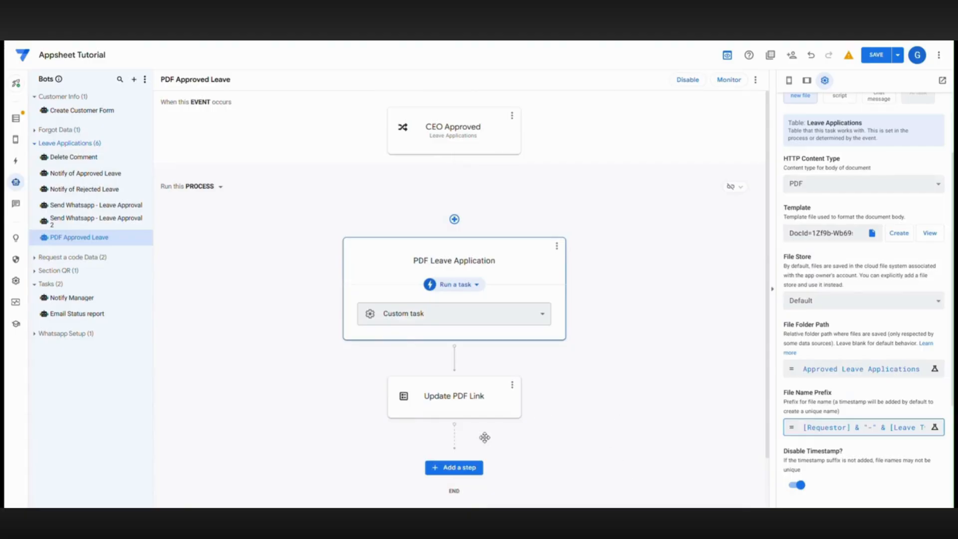
# Set the PDF Link value to the copied file name expression followed by &.pdf, then save the expression and the app
pyautogui.click(454, 397)
pyautogui.click(894, 237)
pyautogui.rightClick(293, 130)
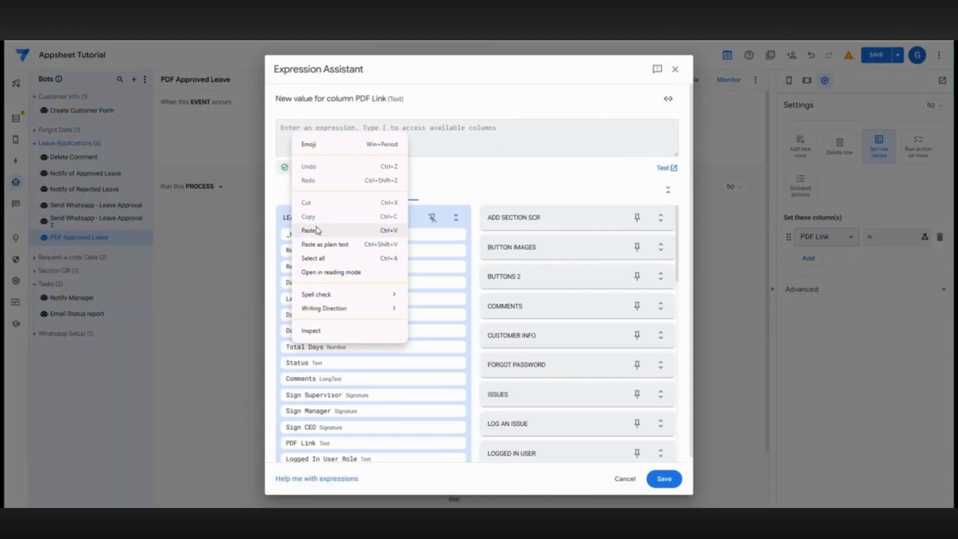
pyautogui.click(316, 230)
pyautogui.write('.pdf')
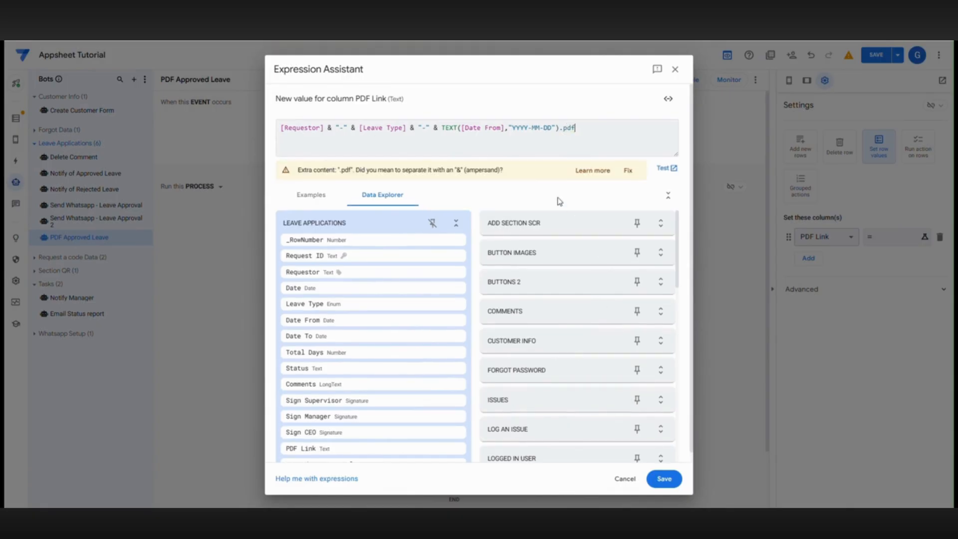
pyautogui.click(560, 128)
pyautogui.write('&')
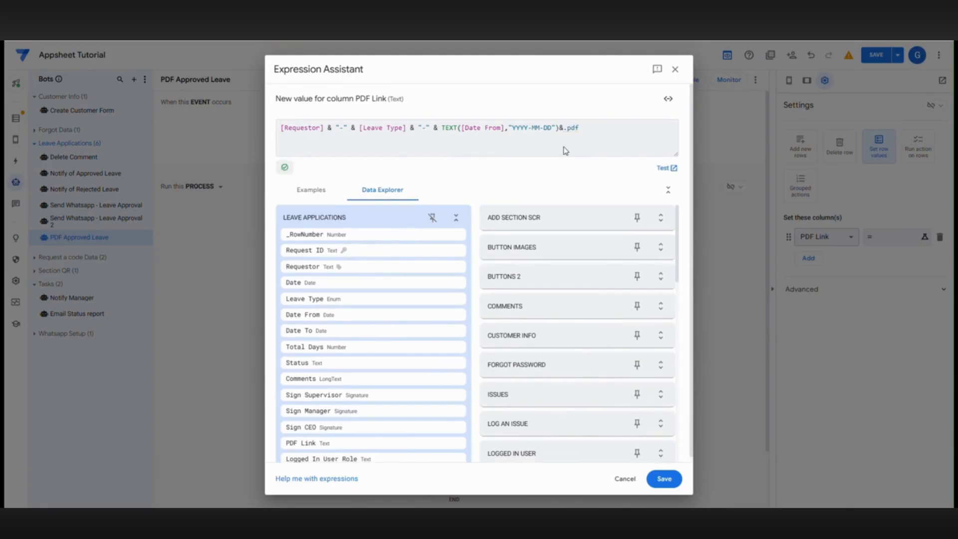
pyautogui.click(674, 482)
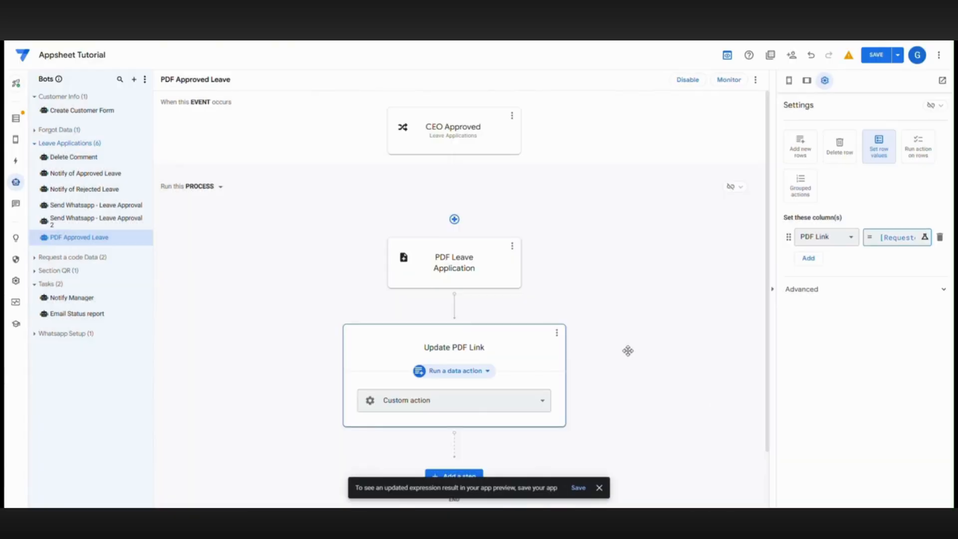
pyautogui.click(877, 55)
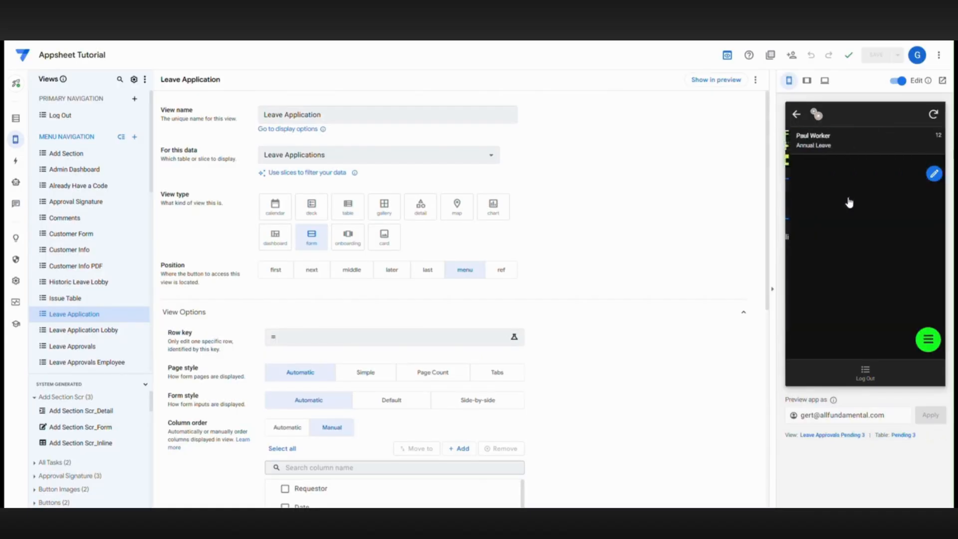
# Open the manager-approved Annual Leave request in the app preview, sign it by hand and approve the leave
pyautogui.click(849, 141)
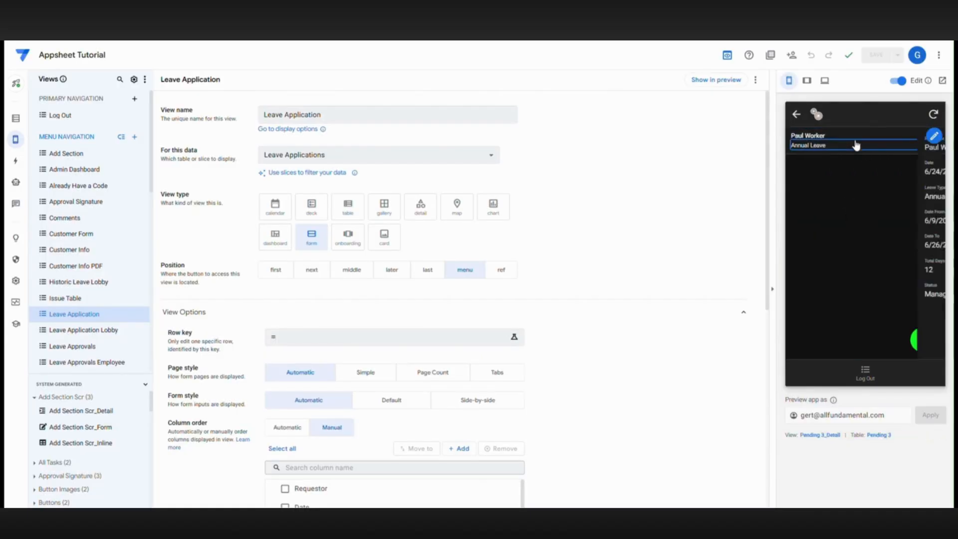
pyautogui.scroll(-4, 833, 254)
pyautogui.click(857, 270)
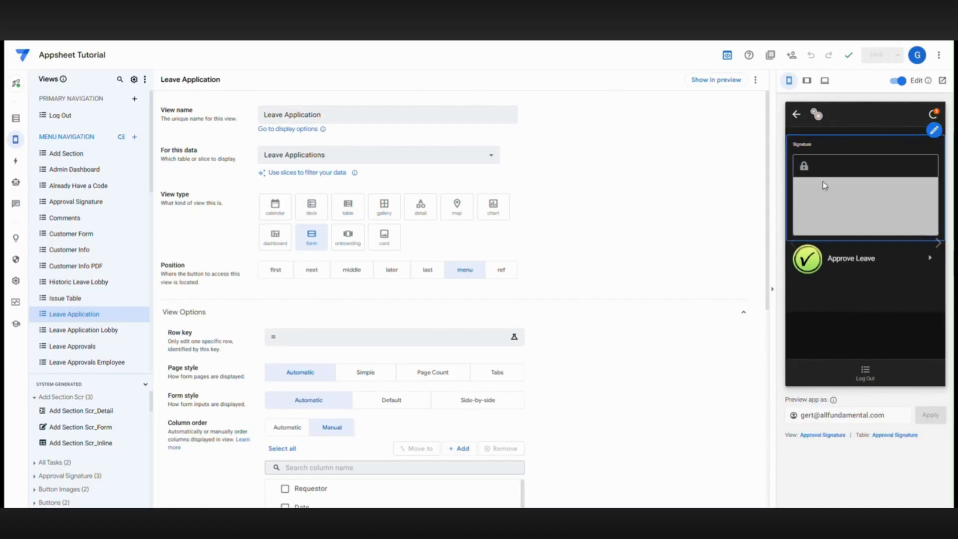
pyautogui.moveTo(823, 201); pyautogui.dragTo(923, 207)
pyautogui.click(813, 169)
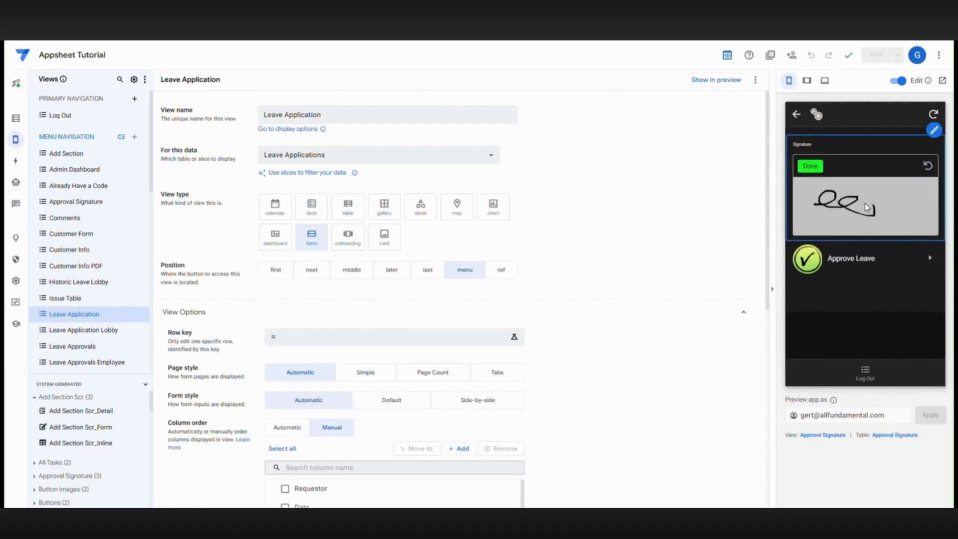
pyautogui.click(810, 166)
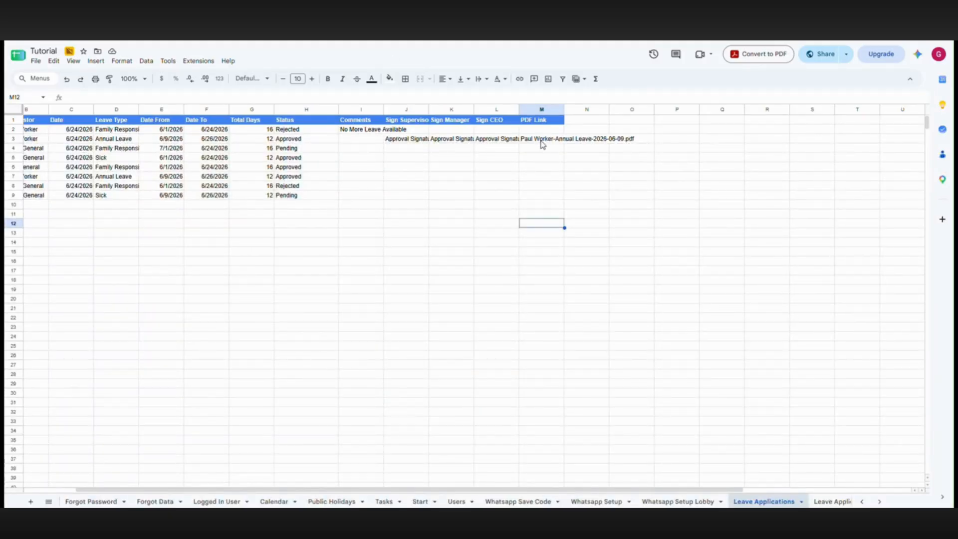
# Open the spreadsheet's Apps Script project and review the folderId, sheetId and sheetName settings in Code.gs
pyautogui.click(199, 62)
pyautogui.click(228, 106)
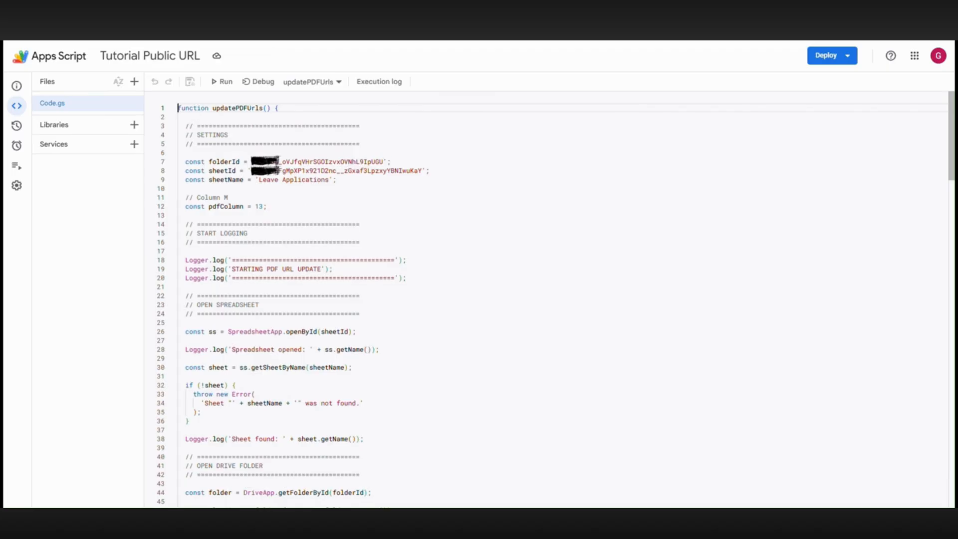
pyautogui.moveTo(252, 162); pyautogui.dragTo(383, 161)
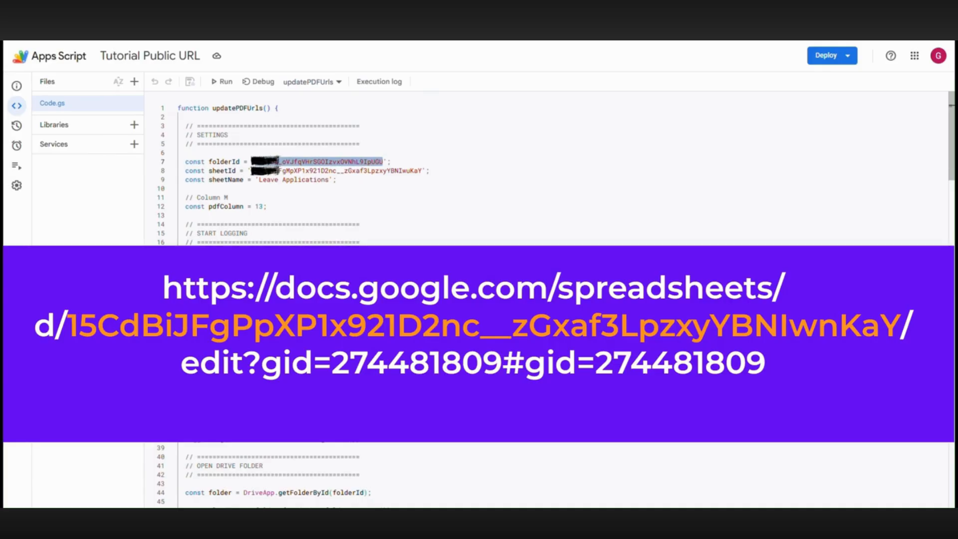
pyautogui.moveTo(251, 171); pyautogui.dragTo(421, 171)
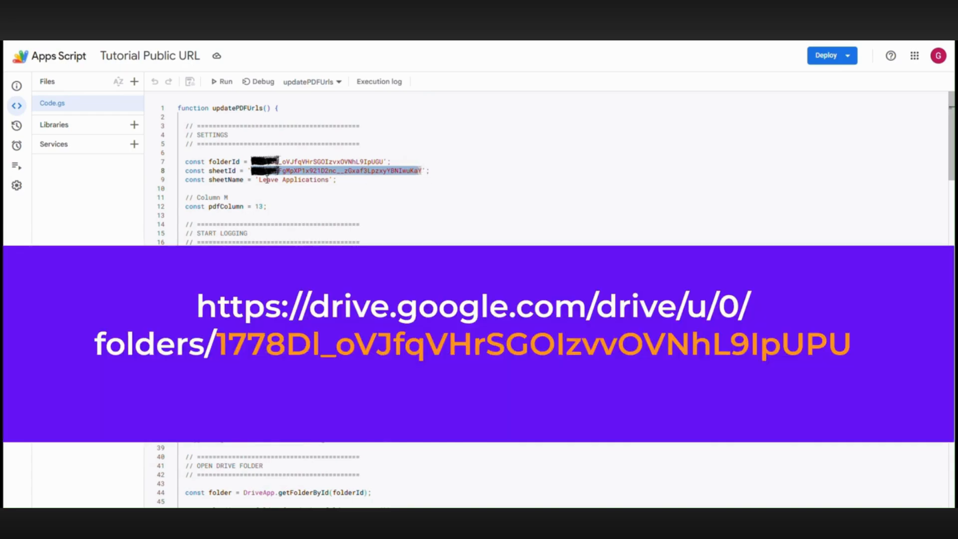
pyautogui.click(259, 180)
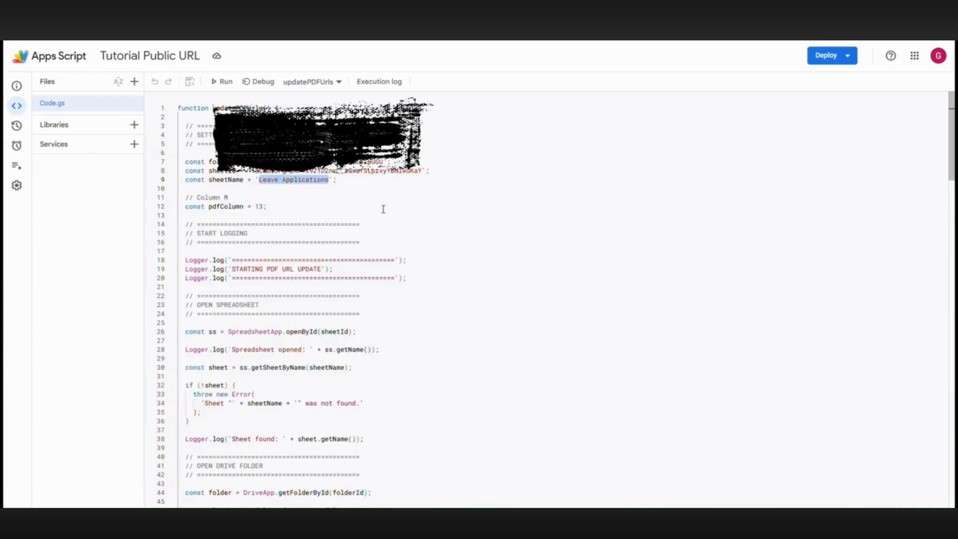
# Read through the rest of the updatePDFUrls function, from the logging and row processing to file sharing, URL writing and summary
pyautogui.scroll(-1, 274, 389)
pyautogui.scroll(-1, 294, 245)
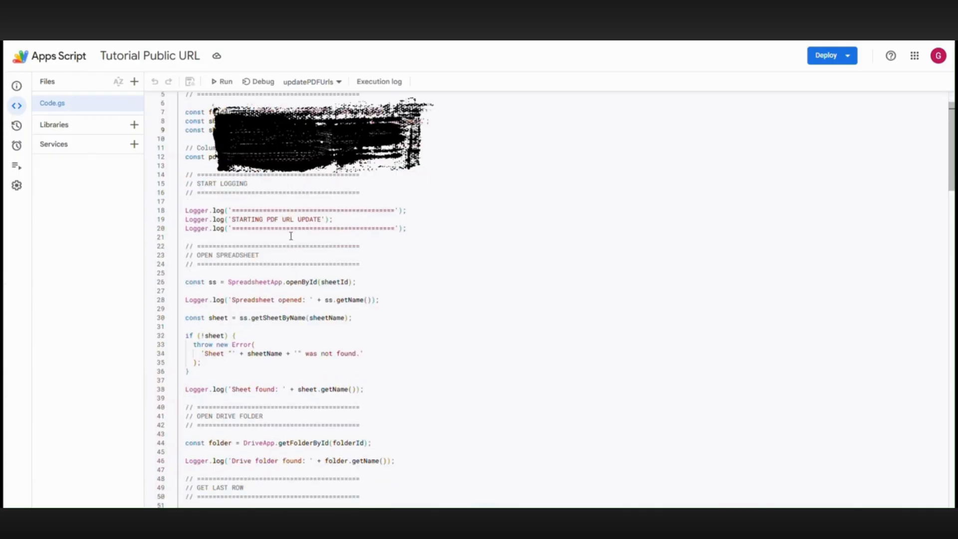
pyautogui.scroll(-4, 240, 290)
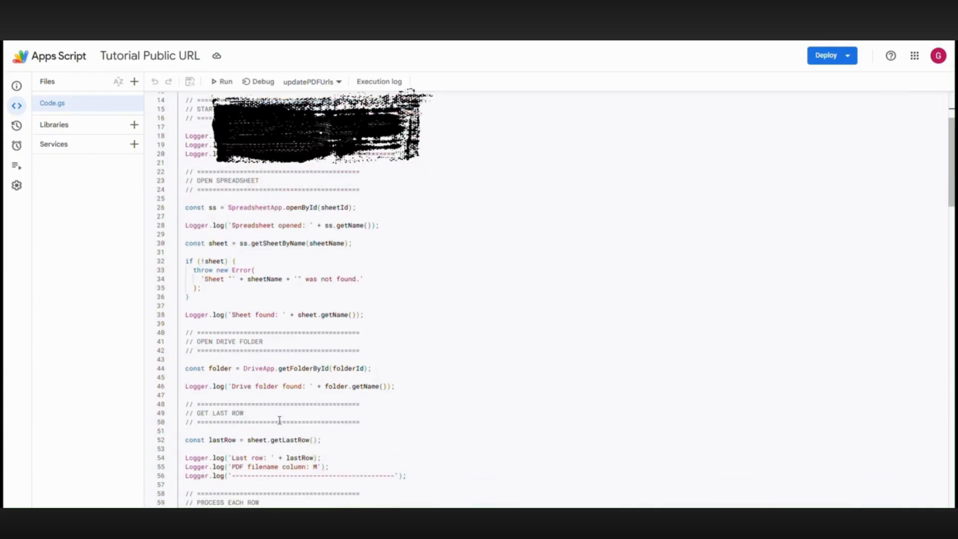
pyautogui.scroll(-10, 264, 375)
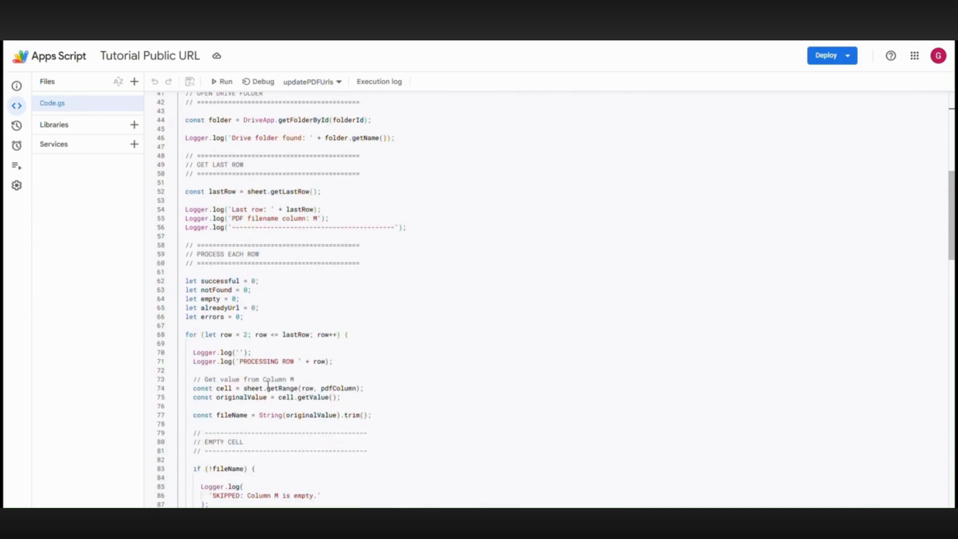
pyautogui.scroll(-3, 282, 351)
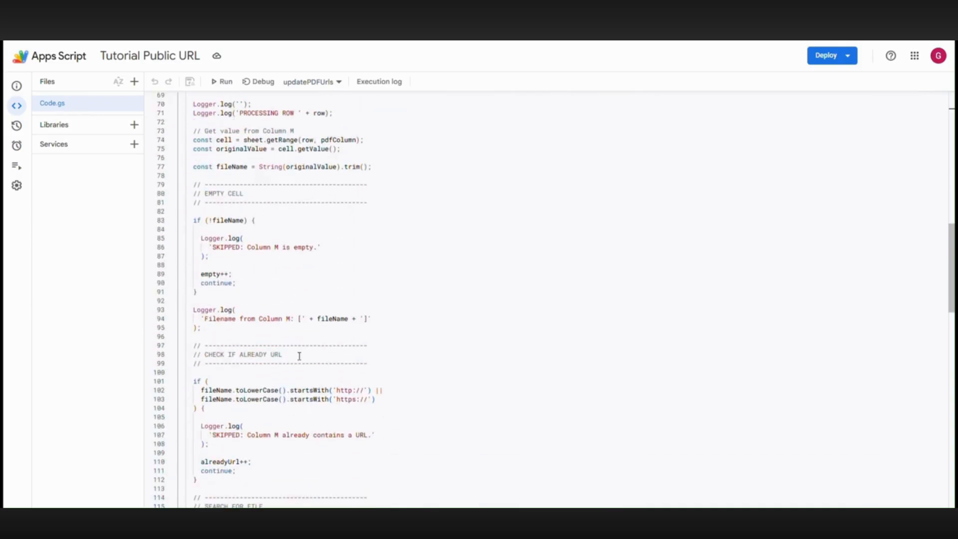
pyautogui.scroll(-1, 280, 389)
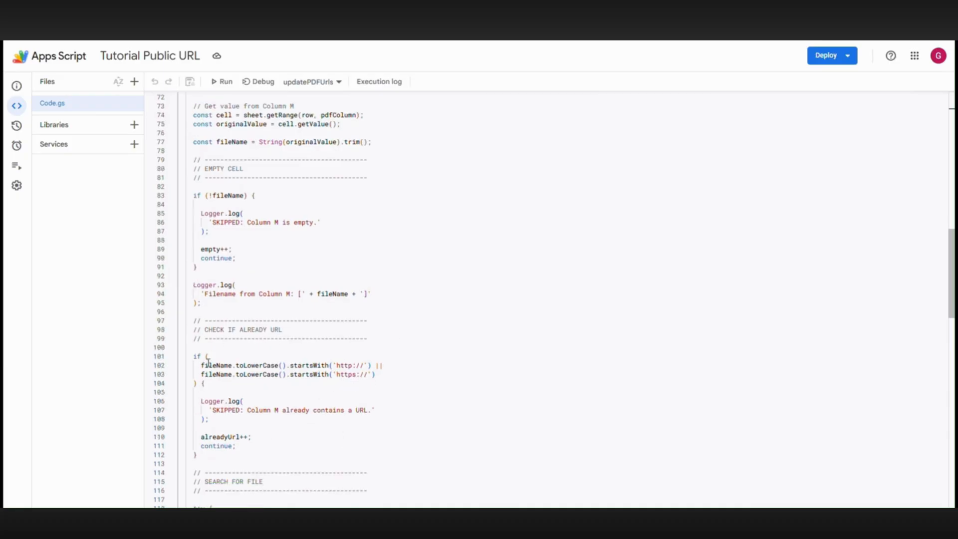
pyautogui.scroll(-11, 299, 400)
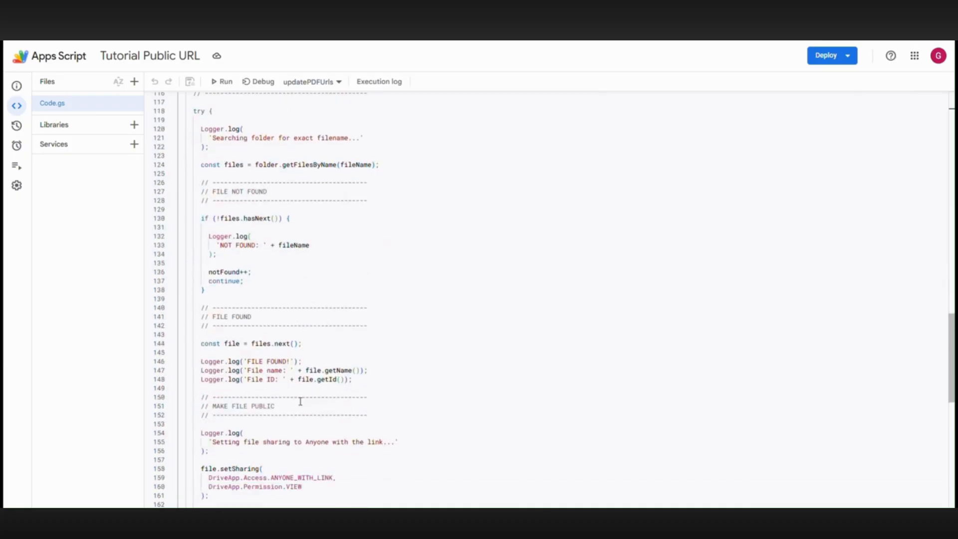
pyautogui.scroll(-3, 300, 402)
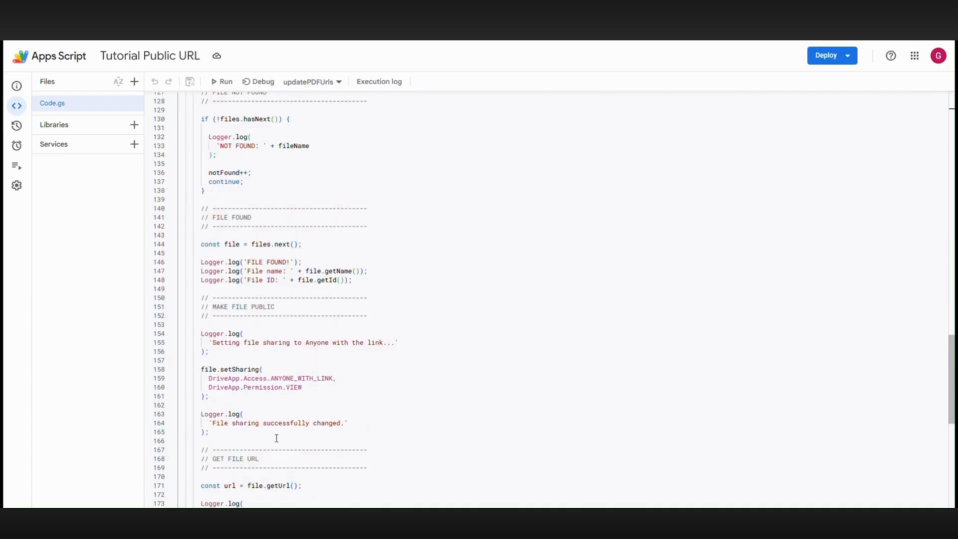
pyautogui.scroll(-6, 277, 438)
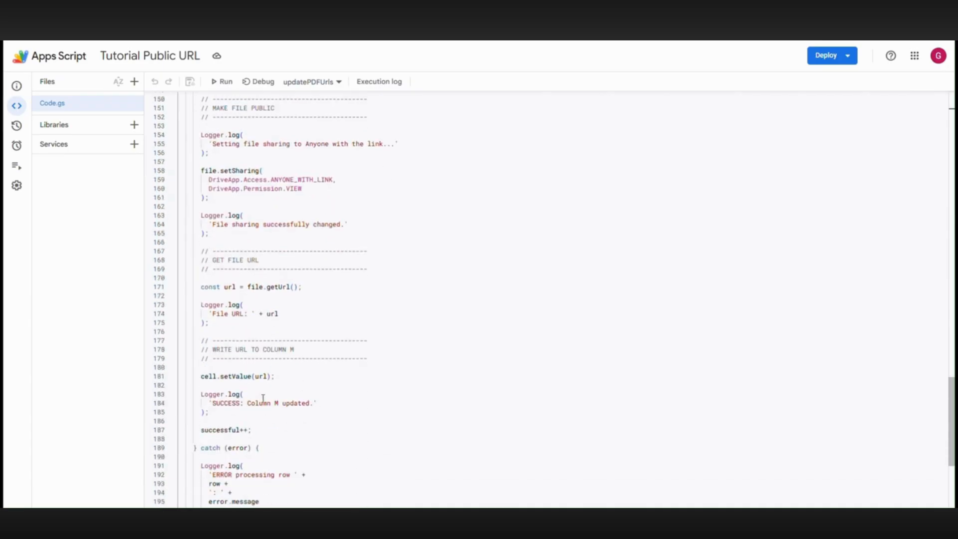
pyautogui.scroll(-6, 263, 399)
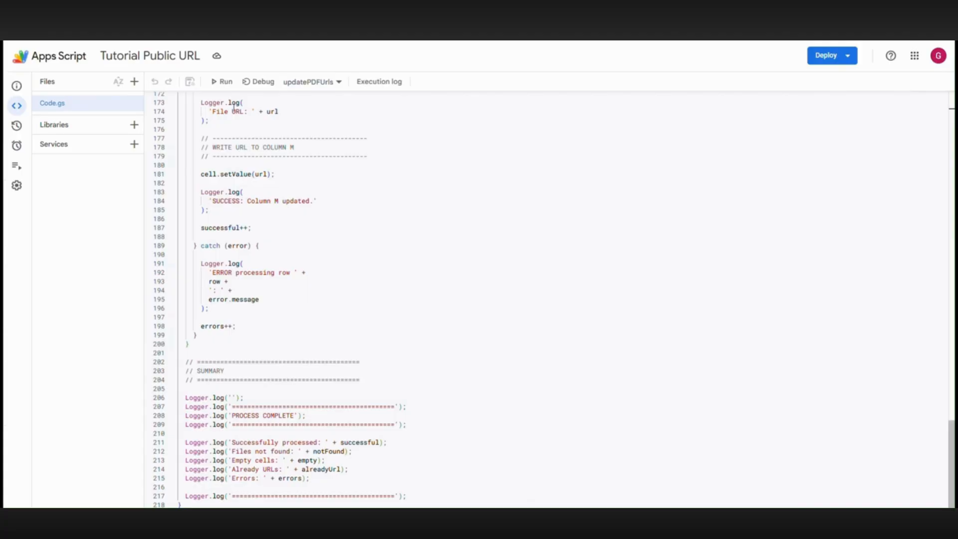
# Run the updatePDFUrls function and check the start of its execution log for the spreadsheet, sheet, Drive folder and last row
pyautogui.click(223, 81)
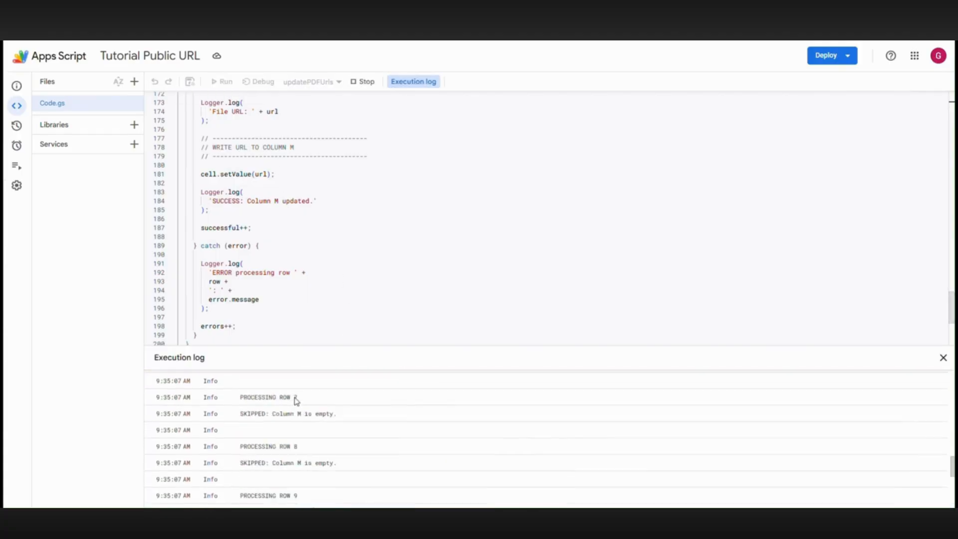
pyautogui.scroll(3, 305, 437)
pyautogui.scroll(10, 303, 438)
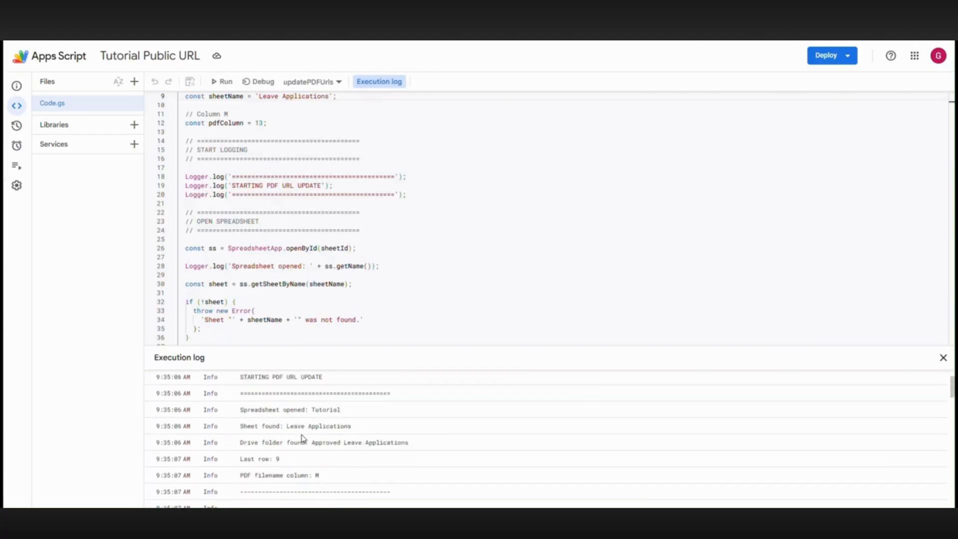
pyautogui.scroll(-1, 287, 424)
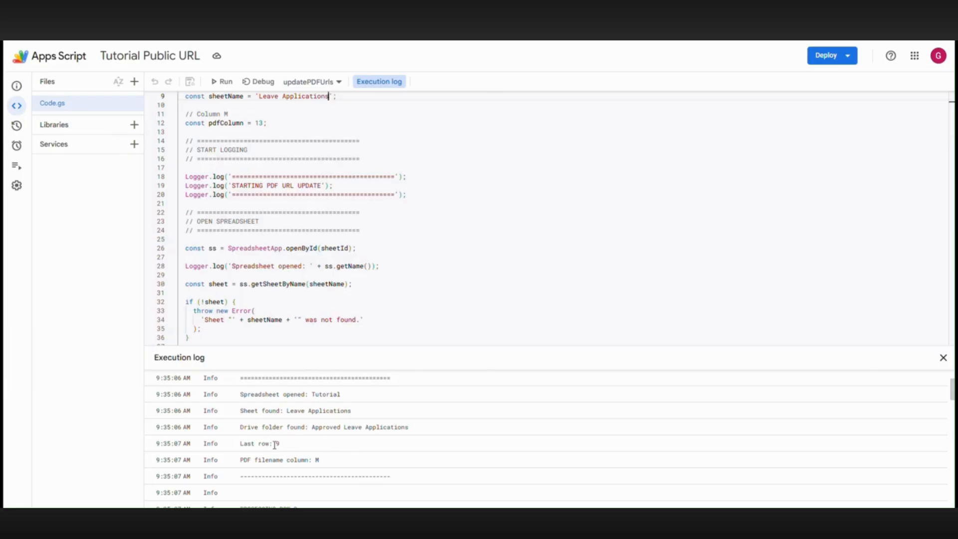
pyautogui.scroll(-3, 308, 458)
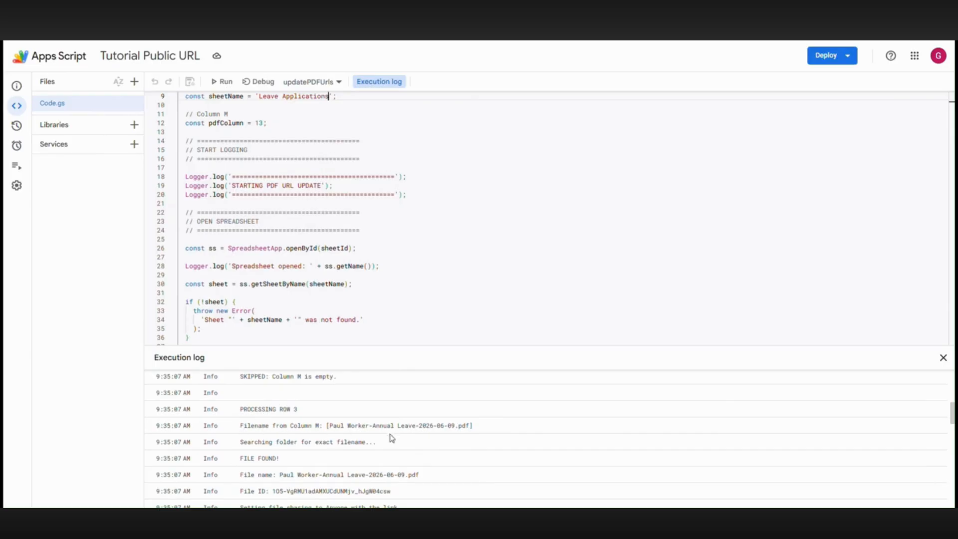
# Review the row 3 log entries on the file match, sharing and URL, then check the PDF Link cell in the Leave Applications sheet
pyautogui.scroll(-1, 335, 404)
pyautogui.moveTo(241, 408); pyautogui.dragTo(278, 409)
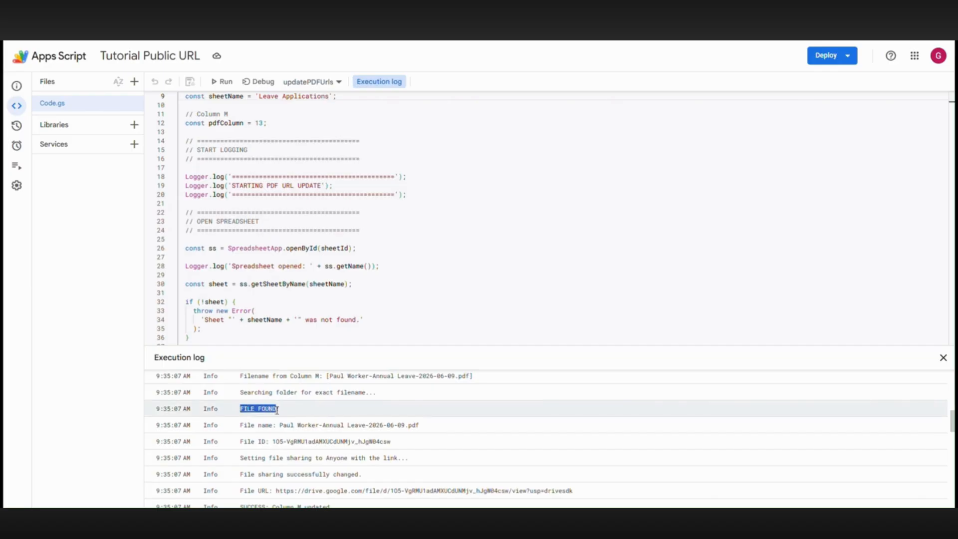
pyautogui.scroll(-1, 329, 399)
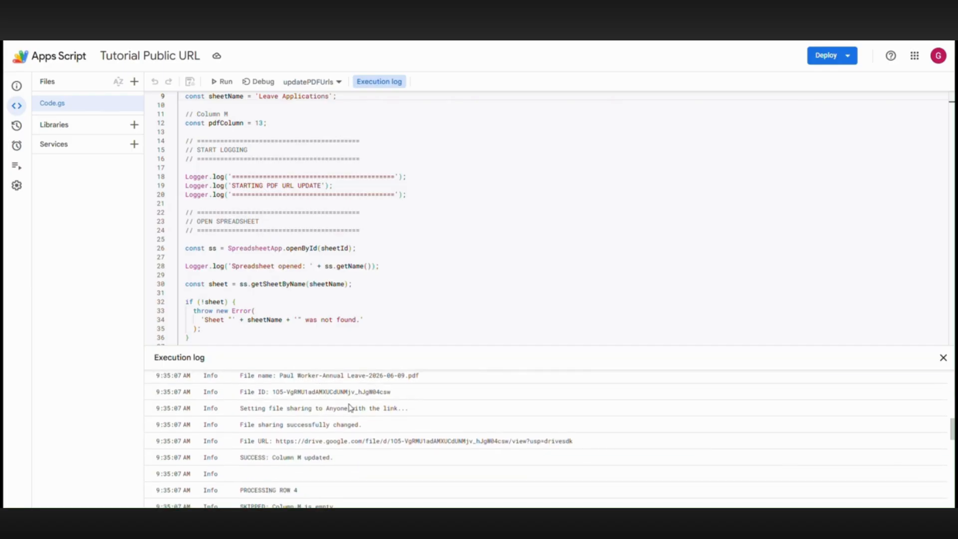
pyautogui.moveTo(245, 444); pyautogui.dragTo(582, 452)
pyautogui.moveTo(243, 458); pyautogui.dragTo(355, 474)
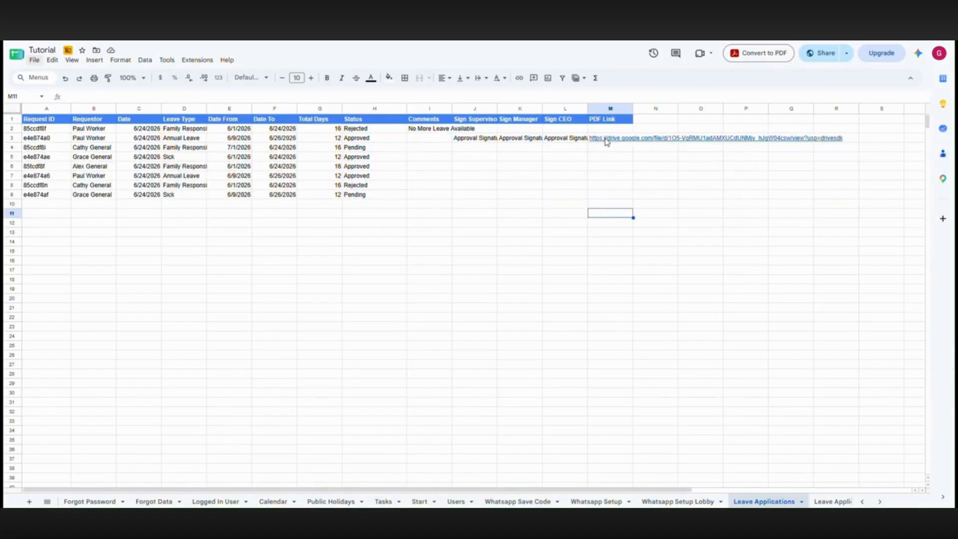
pyautogui.moveTo(606, 140)
pyautogui.click(627, 155)
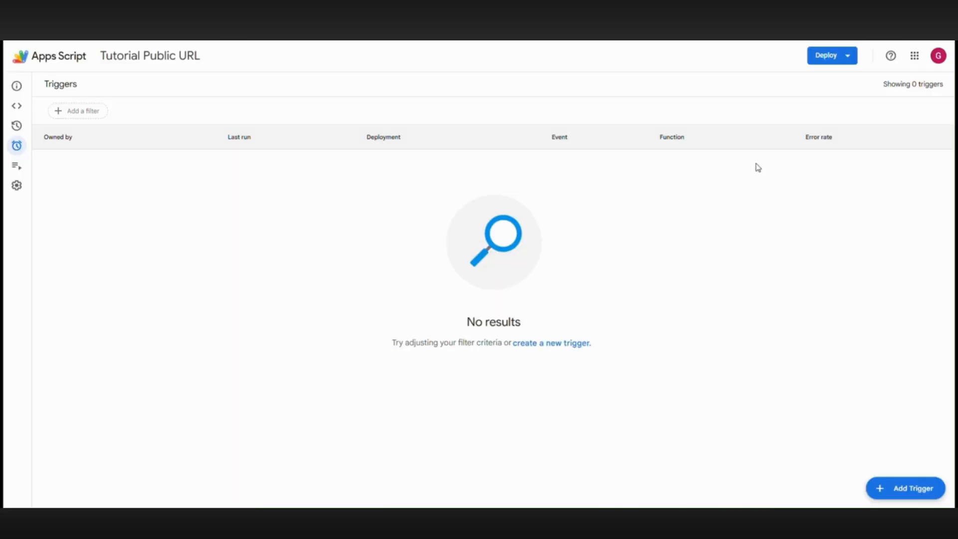
# Add a time-driven trigger for updatePDFUrls on the Head deployment with a minutes timer set to every minute, choose the failure notification, and save
pyautogui.click(894, 489)
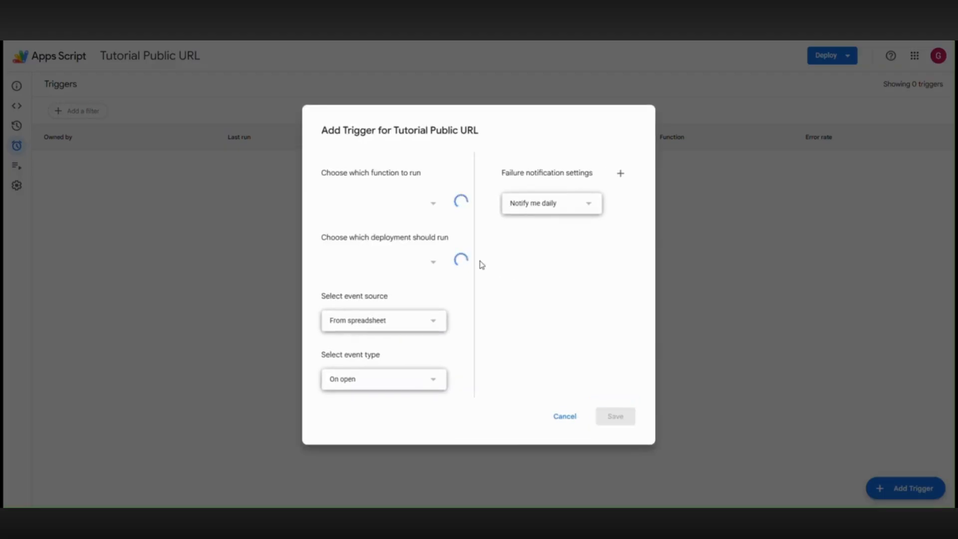
pyautogui.click(385, 323)
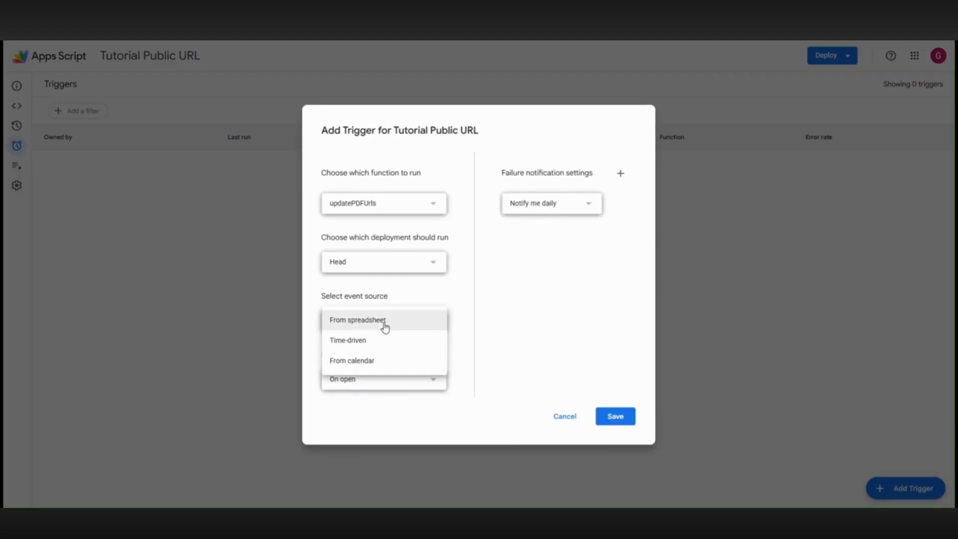
pyautogui.click(360, 345)
pyautogui.click(372, 352)
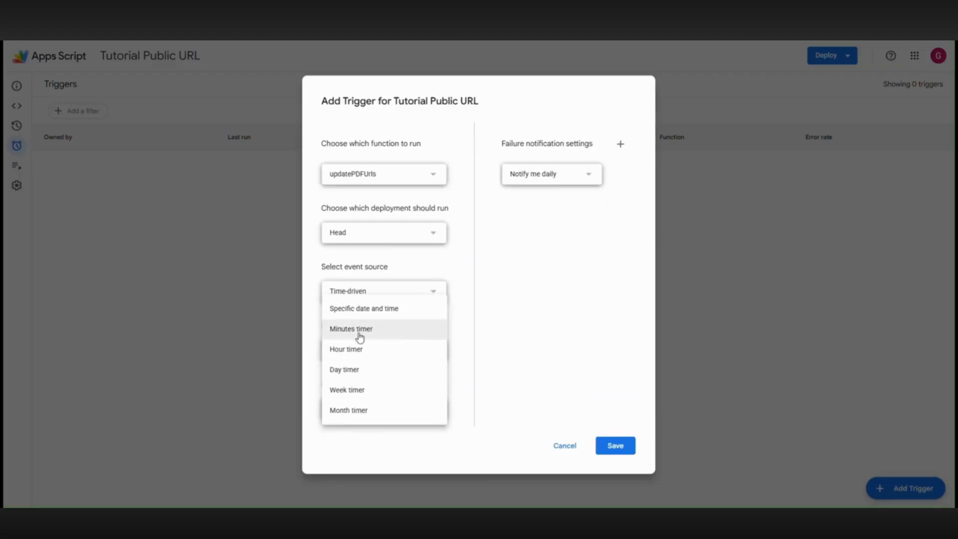
pyautogui.click(358, 335)
pyautogui.click(406, 419)
pyautogui.click(377, 417)
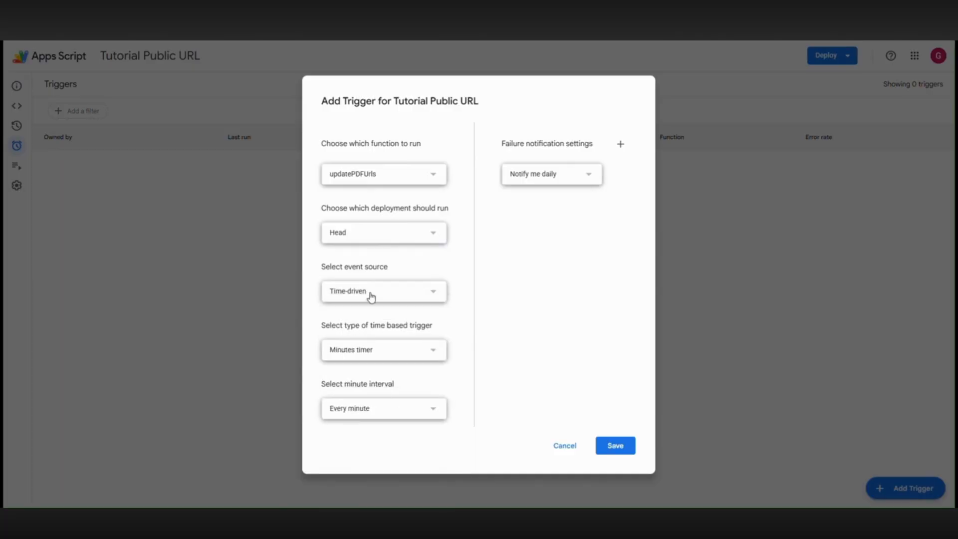
pyautogui.click(534, 180)
pyautogui.click(533, 193)
pyautogui.click(619, 447)
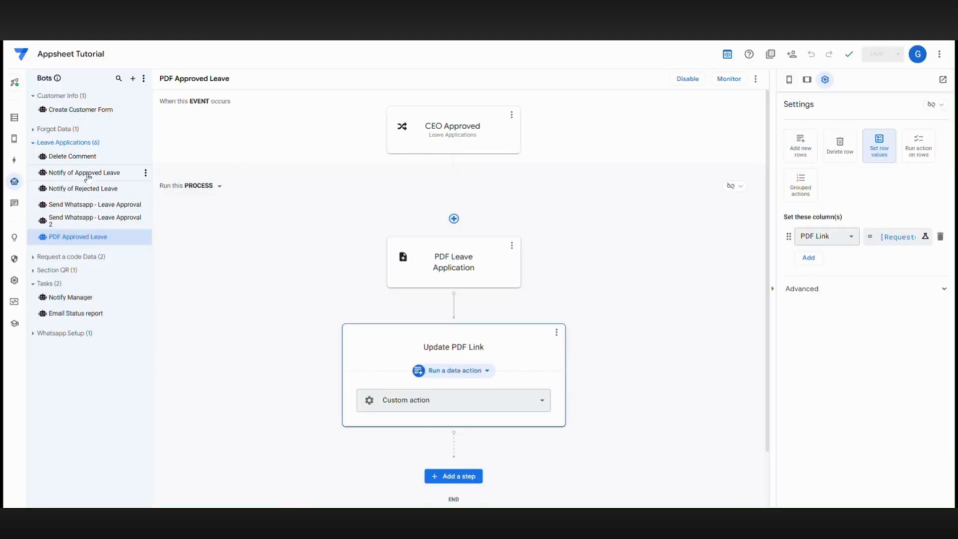
# In the Notify of Approved Leave bot's approval email body, add the line "Please find the pdf file below" after the approval sentence
pyautogui.click(85, 172)
pyautogui.click(452, 265)
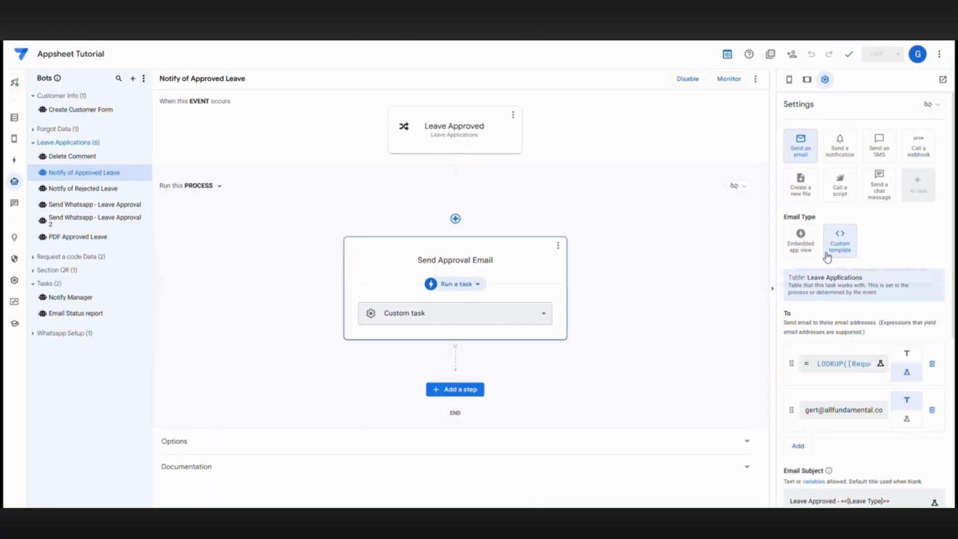
pyautogui.scroll(-6, 851, 314)
pyautogui.click(852, 312)
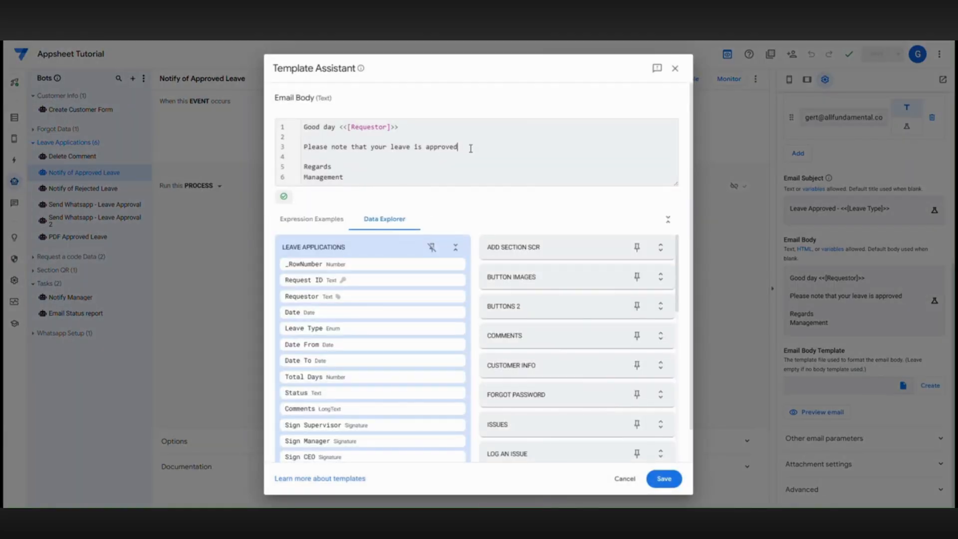
pyautogui.press('Return')
pyautogui.press('Return')
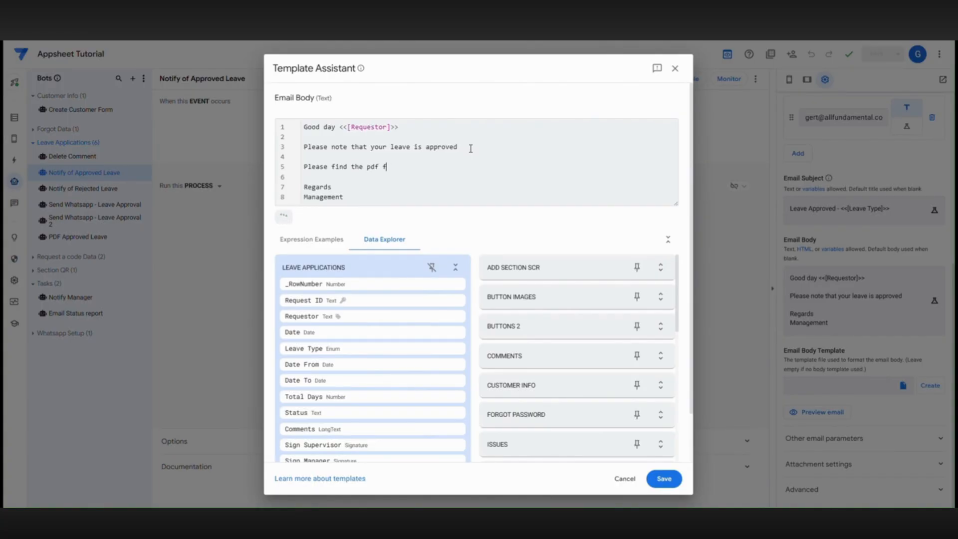
pyautogui.press('Return')
pyautogui.press('Return')
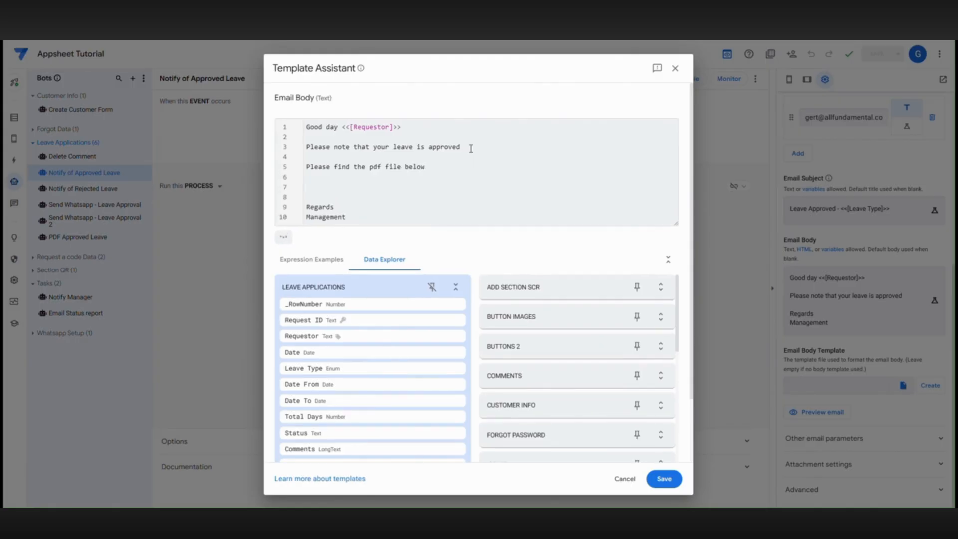
# Insert the <<[PDF Link]>> column below the new line in the email body and save the template
pyautogui.scroll(-3, 368, 394)
pyautogui.scroll(1, 364, 355)
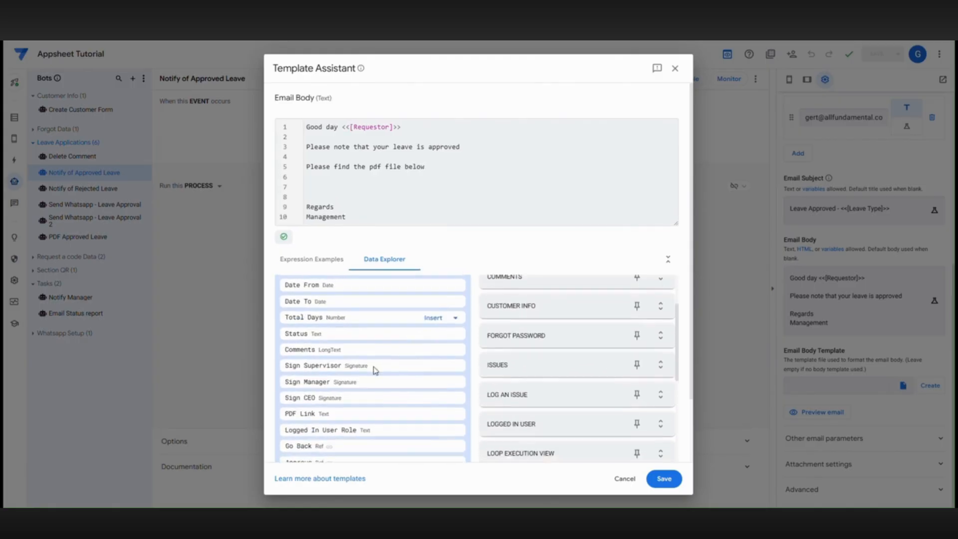
pyautogui.click(434, 414)
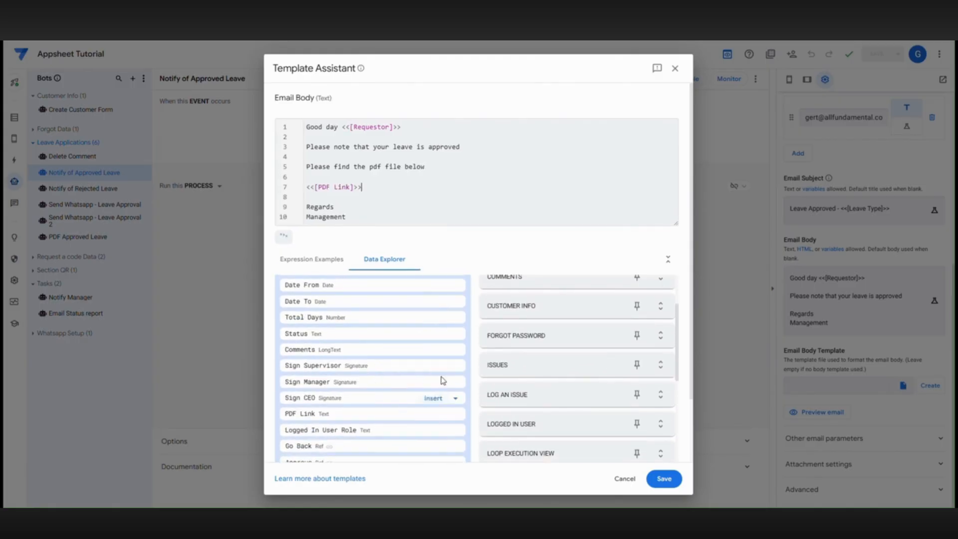
pyautogui.click(664, 479)
pyautogui.click(520, 330)
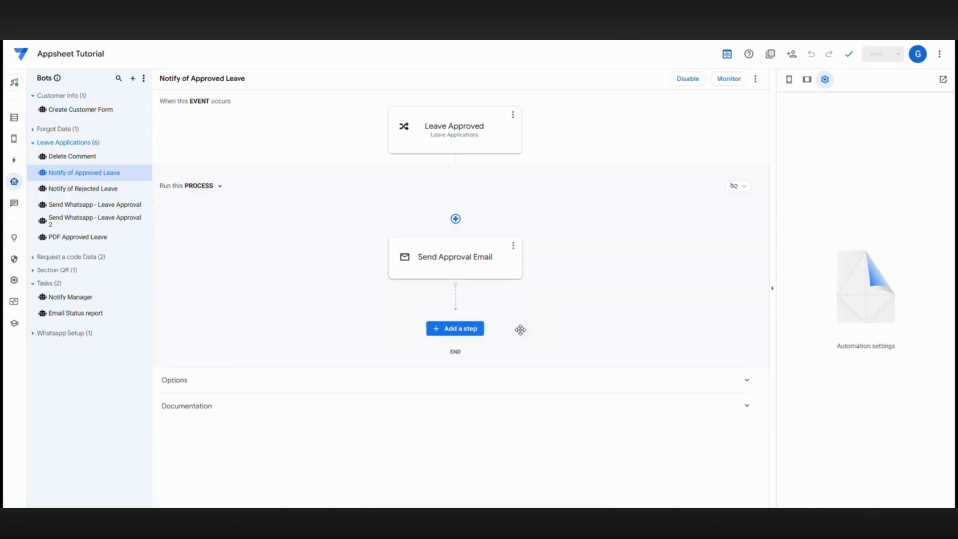
# Add a wait step named "Wait 5 min" before Send Approval Email, waiting for a period of time of 00:00:05
pyautogui.click(456, 220)
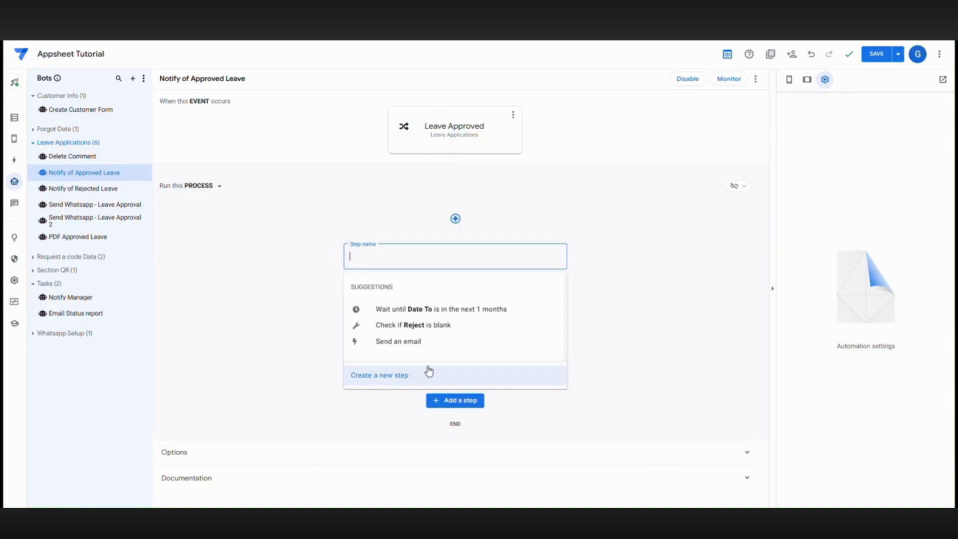
pyautogui.click(405, 311)
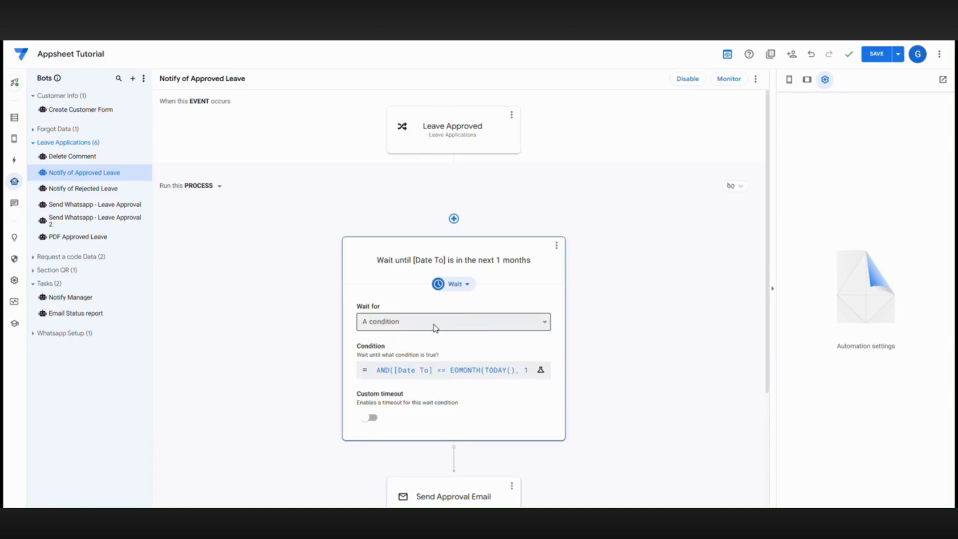
pyautogui.scroll(-3, 434, 328)
pyautogui.scroll(1, 448, 258)
pyautogui.click(417, 225)
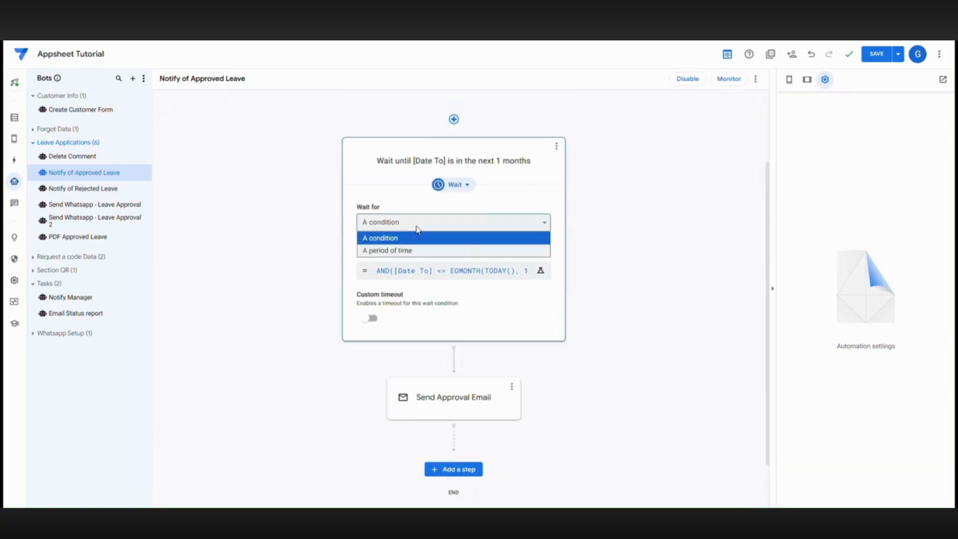
pyautogui.click(405, 251)
pyautogui.click(387, 287)
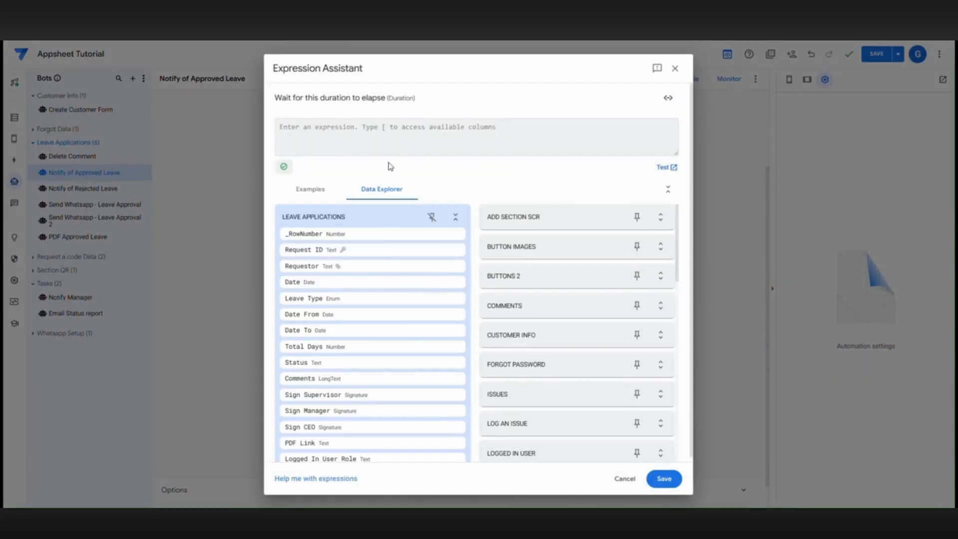
pyautogui.write('00:00:05')
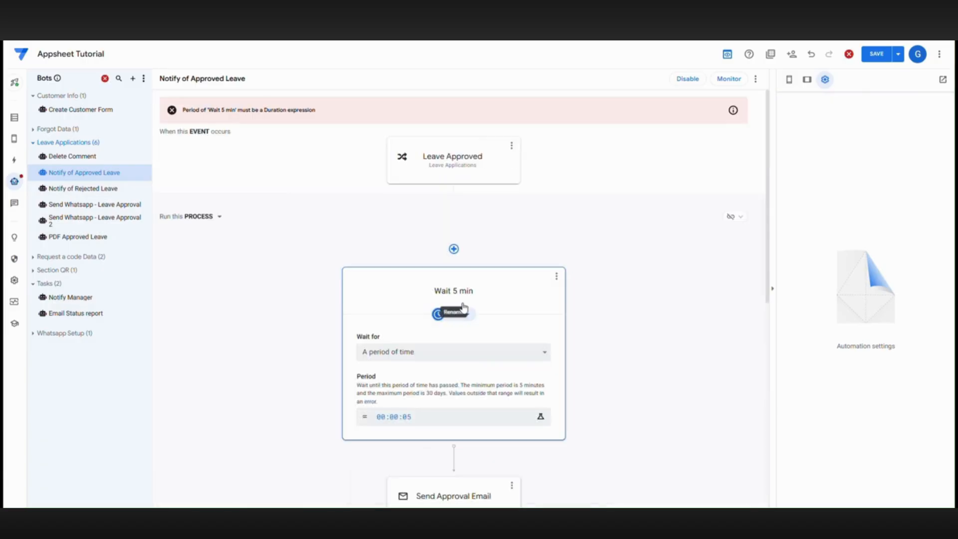
# Replace the wait step's period expression with "000:05:00" and save the expression and the app
pyautogui.click(406, 418)
pyautogui.hotkey('ctrl', 'a')
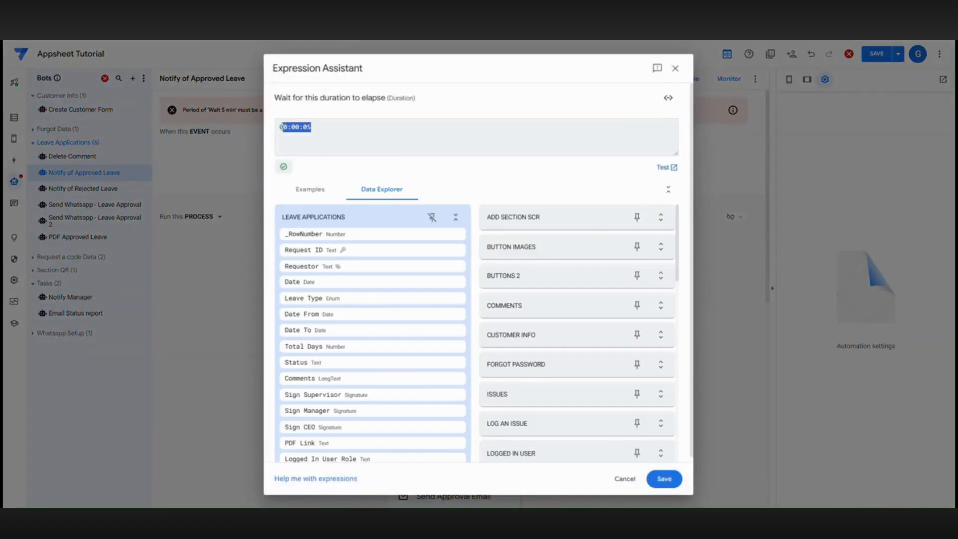
pyautogui.rightClick(287, 129)
pyautogui.click(305, 190)
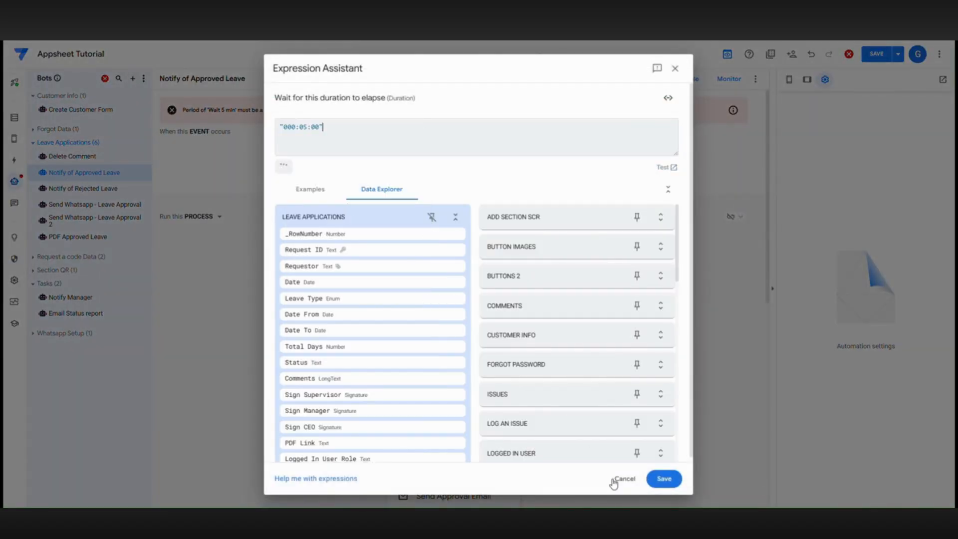
pyautogui.click(665, 479)
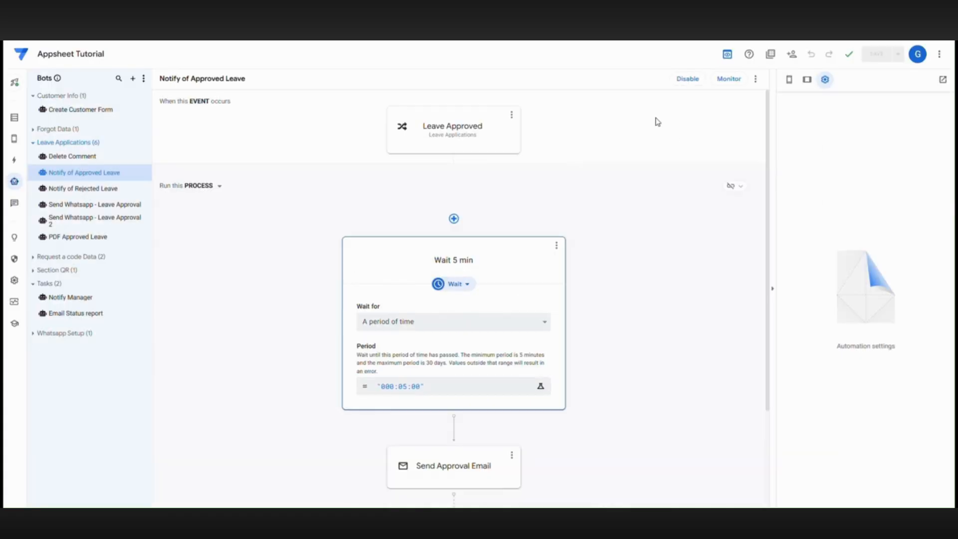
# Look at the Send Approval Email step's settings and the PDF Link entry in the Leave Applications sheet
pyautogui.scroll(-3, 537, 221)
pyautogui.click(460, 378)
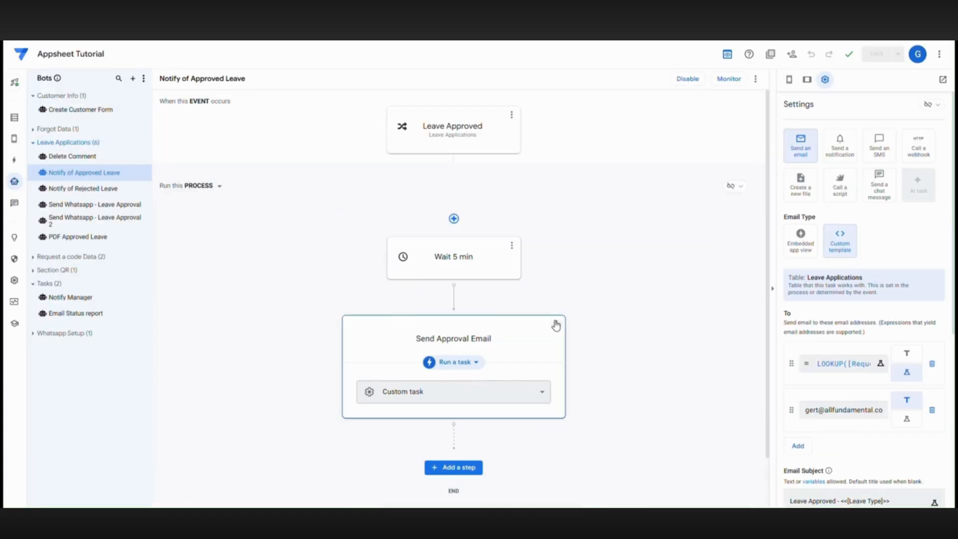
pyautogui.click(367, 20)
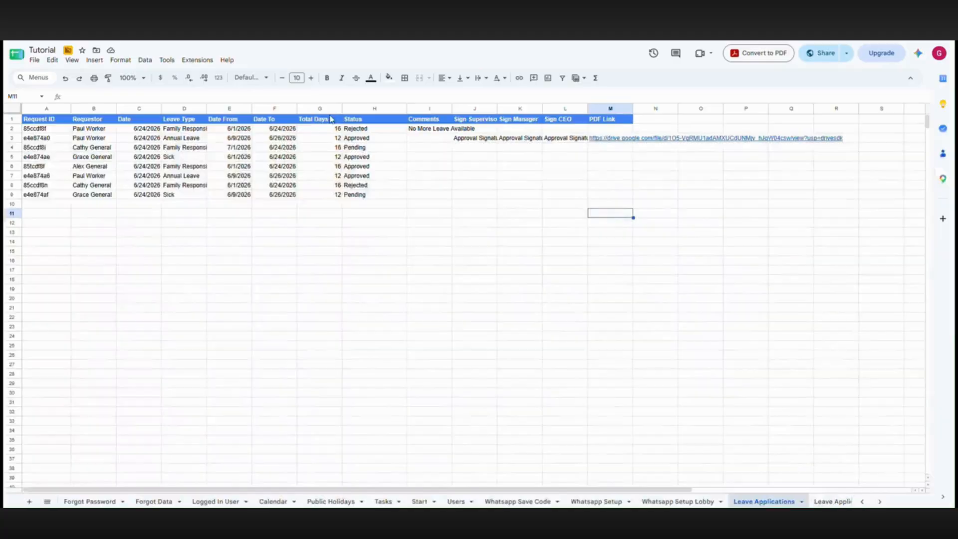
pyautogui.click(605, 139)
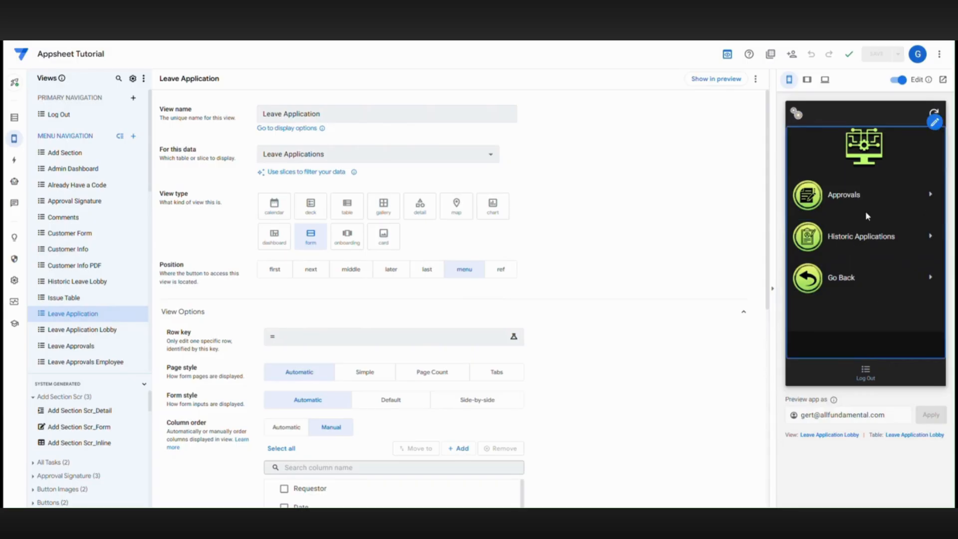
# Open the manager-approved leave request in the app preview, draw and confirm the approval signature, and approve the leave
pyautogui.click(842, 142)
pyautogui.scroll(-5, 878, 280)
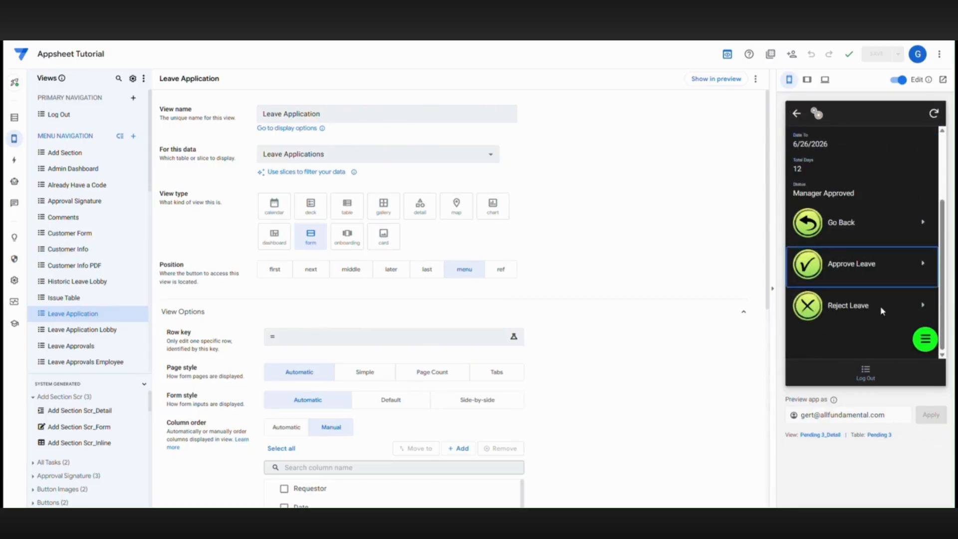
pyautogui.click(854, 268)
pyautogui.click(804, 166)
pyautogui.moveTo(827, 203)
pyautogui.mouseDown()
pyautogui.moveTo(833, 193)
pyautogui.moveTo(900, 195)
pyautogui.mouseUp()
pyautogui.click(929, 165)
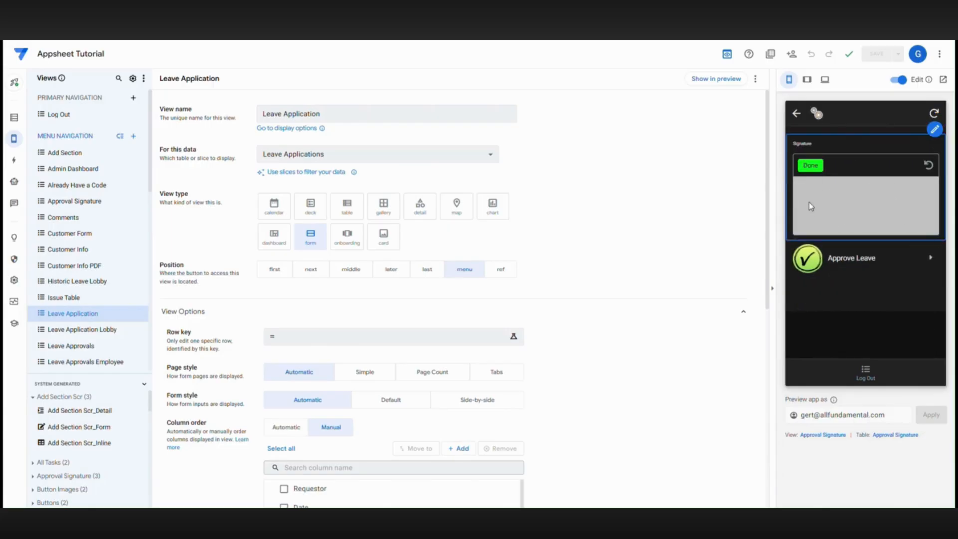
pyautogui.moveTo(810, 202); pyautogui.dragTo(905, 209)
pyautogui.click(811, 165)
pyautogui.click(812, 270)
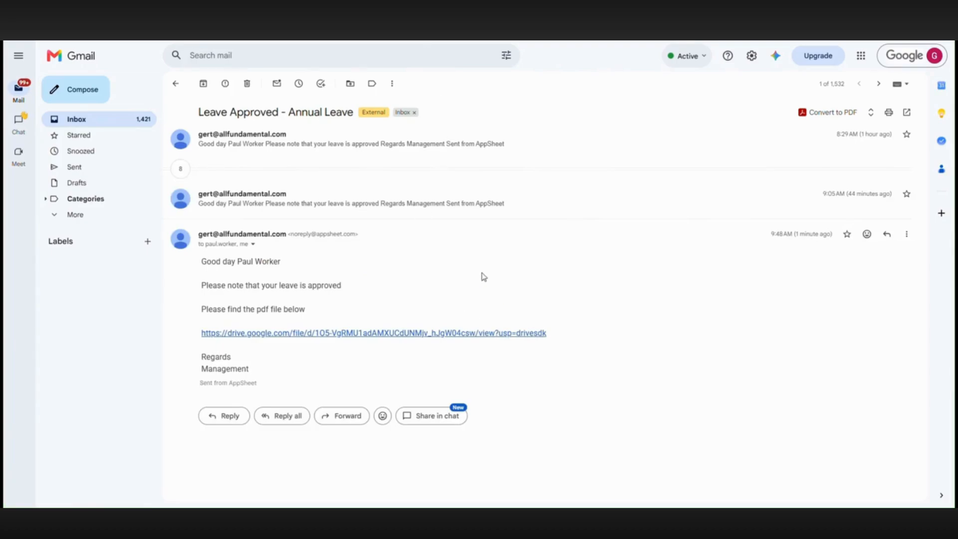
# Open the Drive PDF link in the newest "Leave Approved - Annual Leave" email in Gmail
pyautogui.click(306, 335)
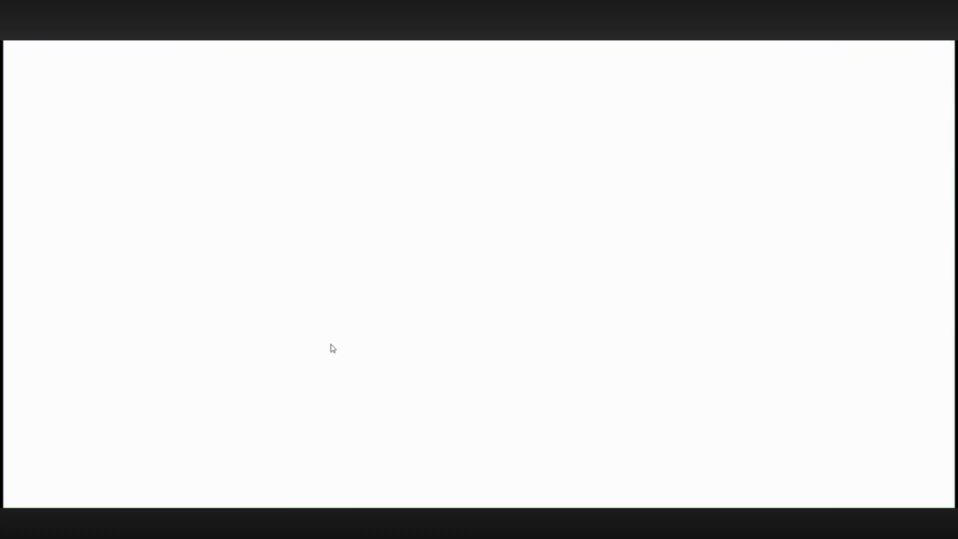